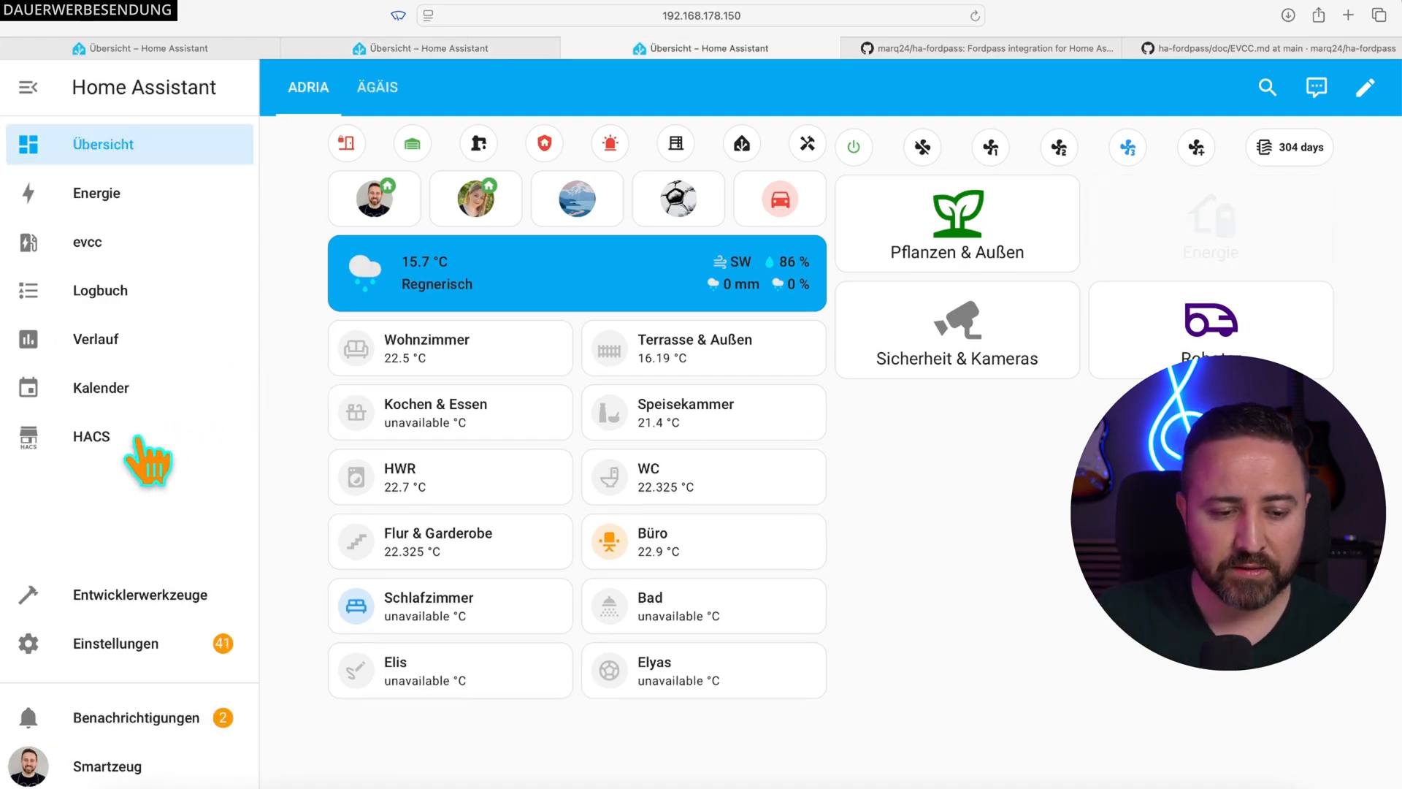
Step: Open the Home Assistant Community Store (HACS) and search its repositories for "tesla"
click(142, 446)
click(548, 128)
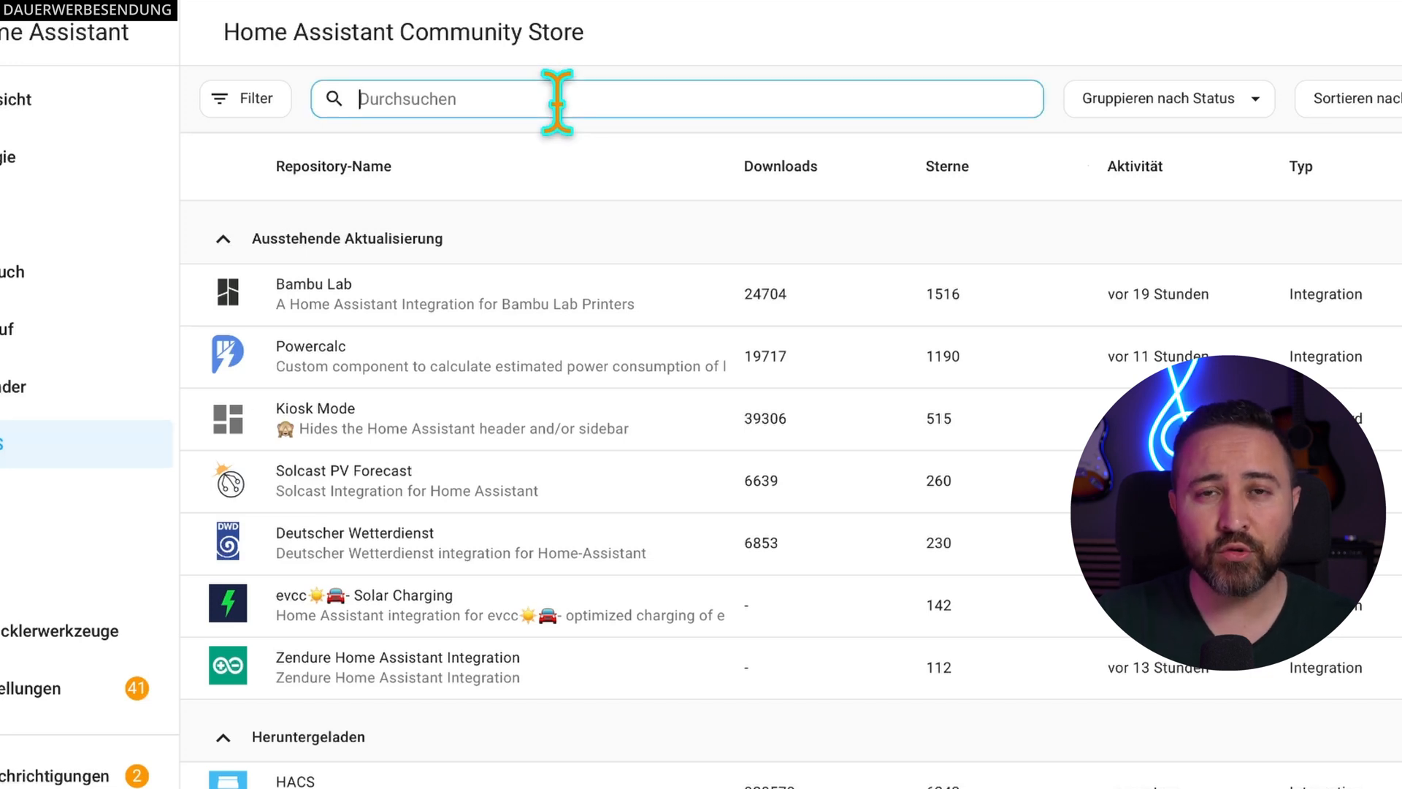
text(tesla)
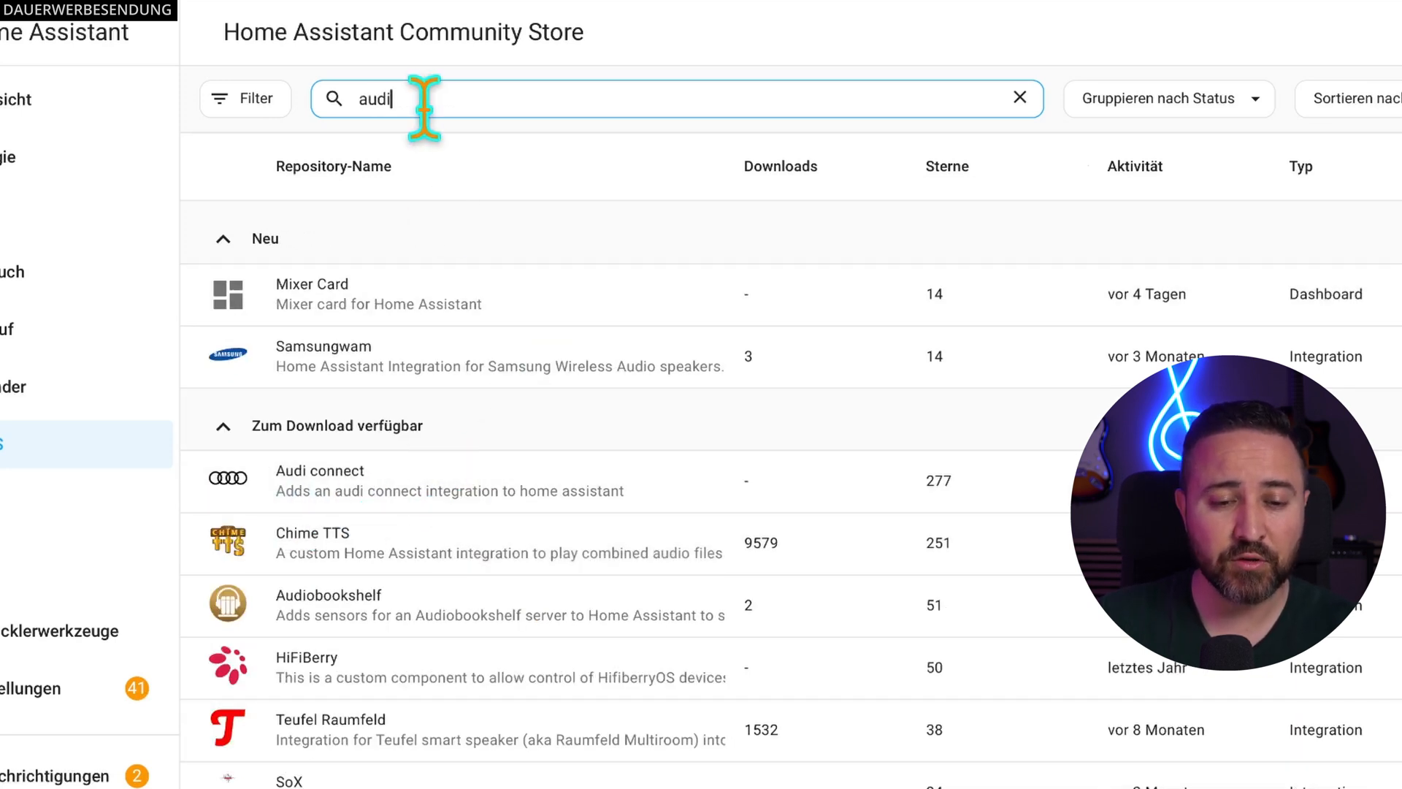
Step: Replace the "audi" search term and search the HACS repositories for "volkswag"
key(BackSpace)
key(BackSpace)
key(BackSpace)
key(BackSpace)
text(v)
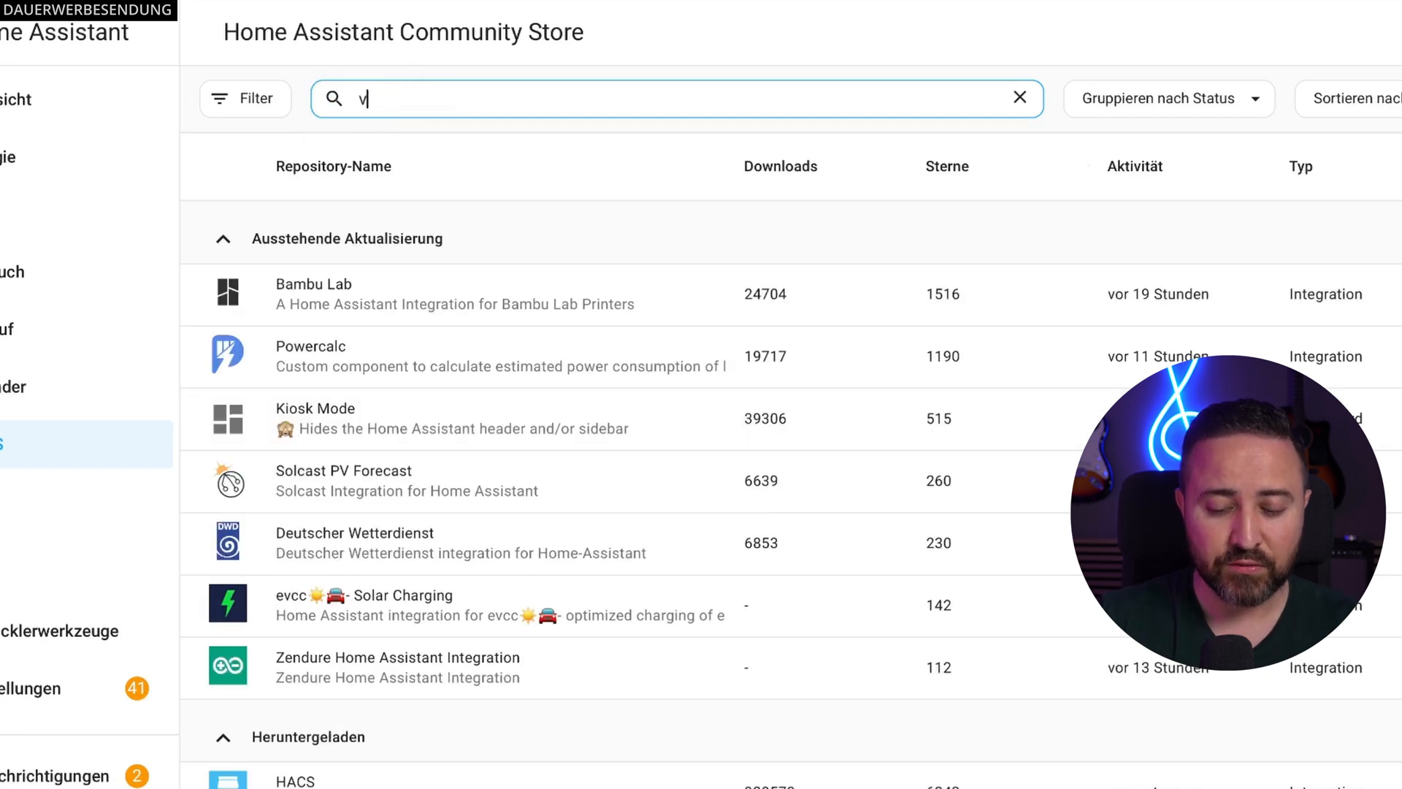
text(olkswag)
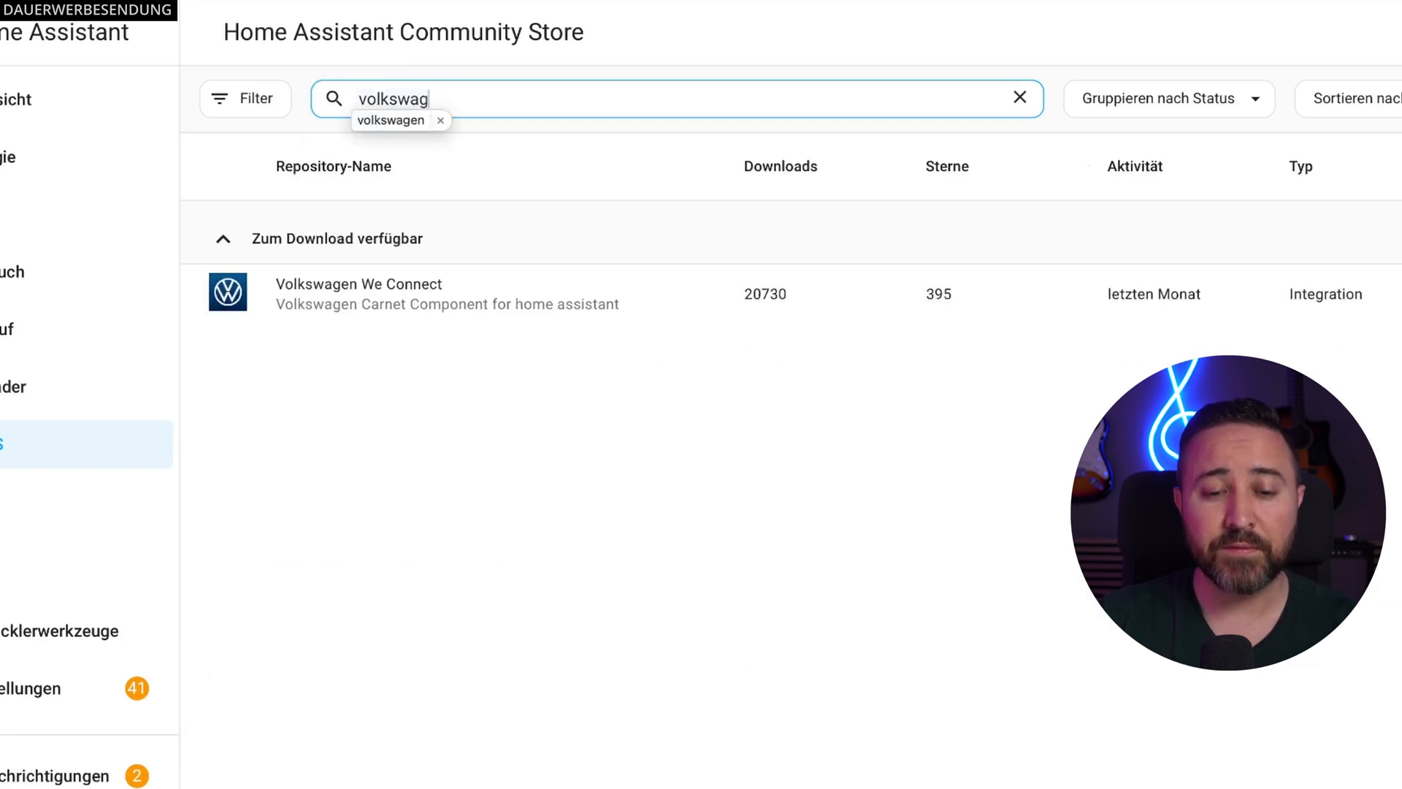
Step: Clear the Volkswagen search and look for a vehicle integration with the term "skoda"
key(BackSpace)
key(BackSpace)
key(BackSpace)
key(BackSpace)
key(BackSpace)
key(BackSpace)
key(BackSpace)
key(BackSpace)
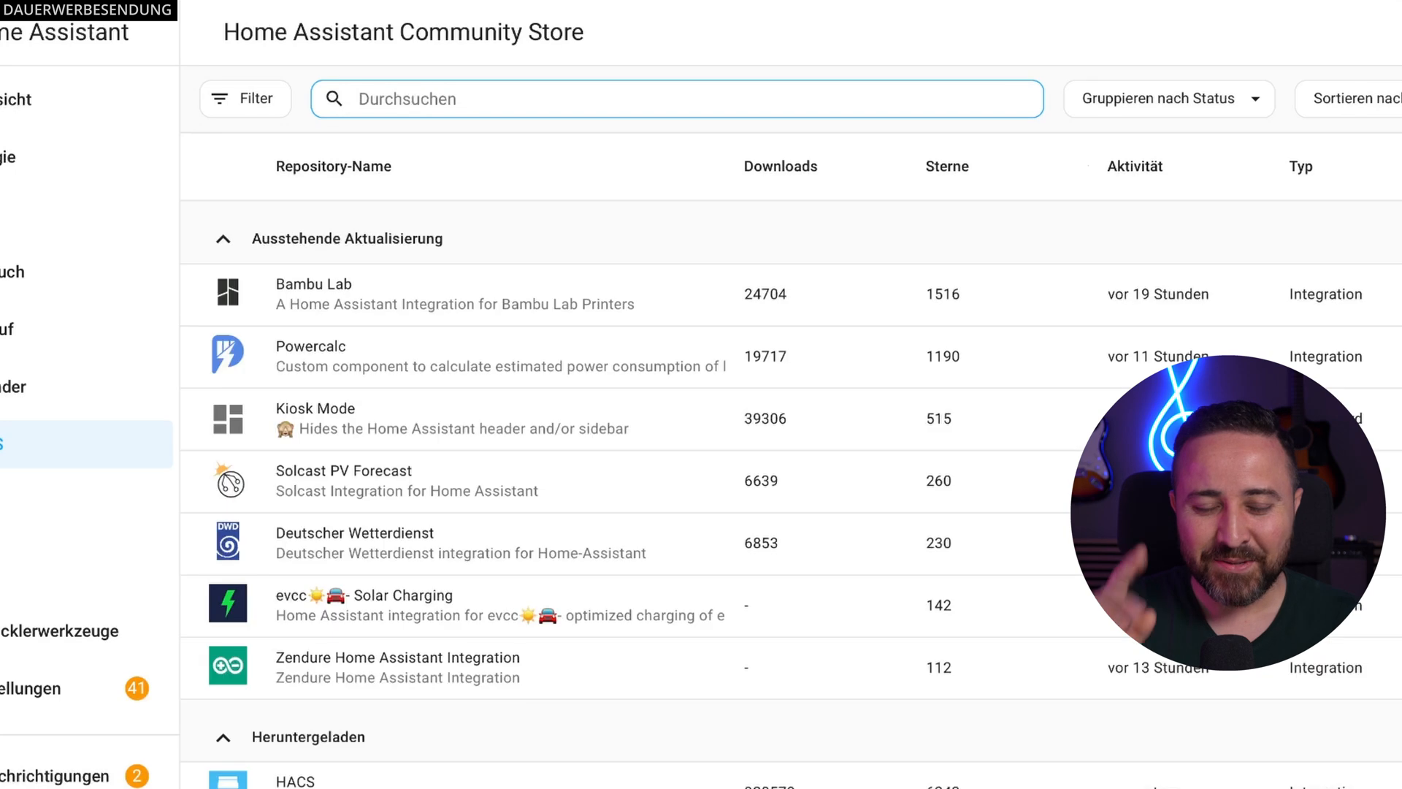
text(skoda)
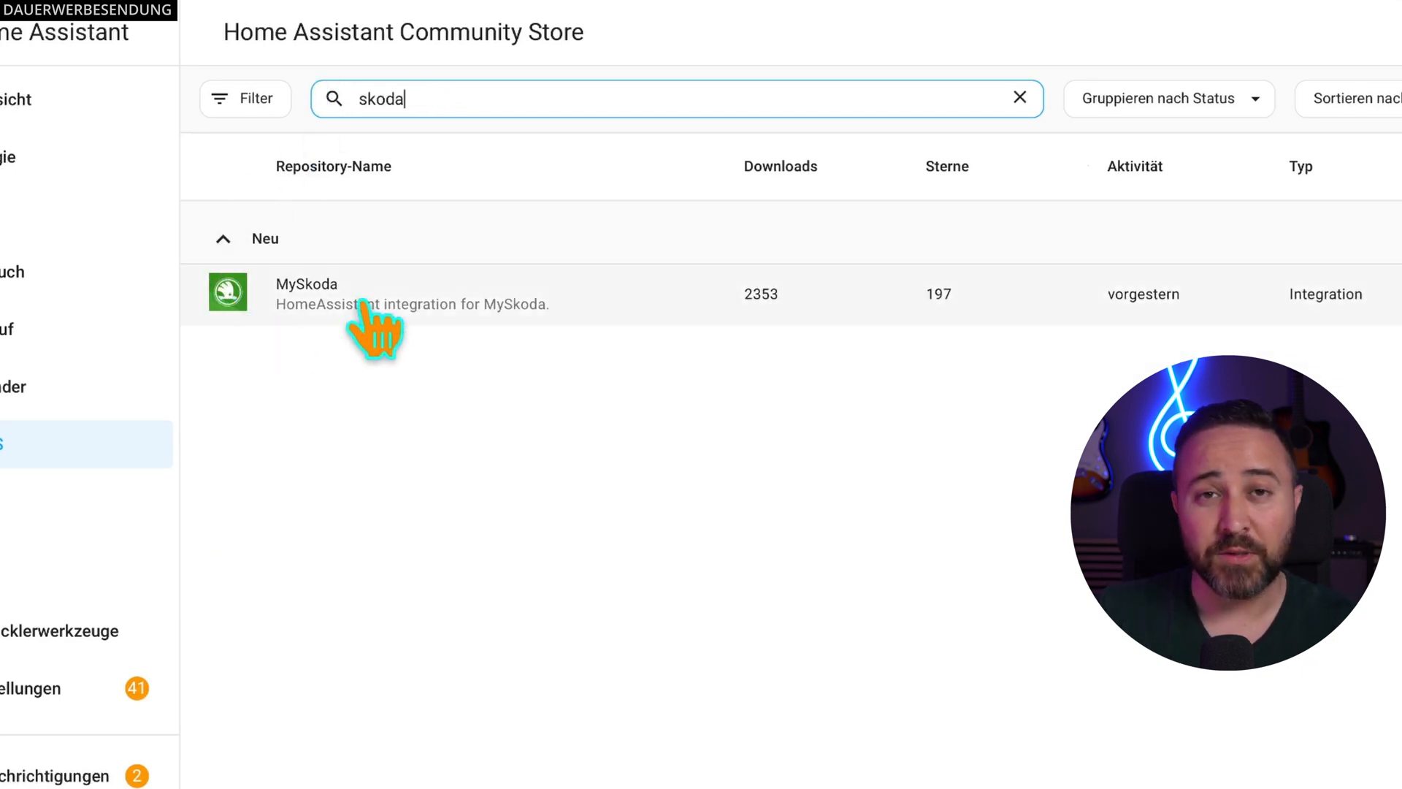
Step: Clear the Skoda search and look for vehicle integrations with the term "toyota"
key(BackSpace)
key(BackSpace)
key(BackSpace)
key(BackSpace)
key(BackSpace)
text(toyota)
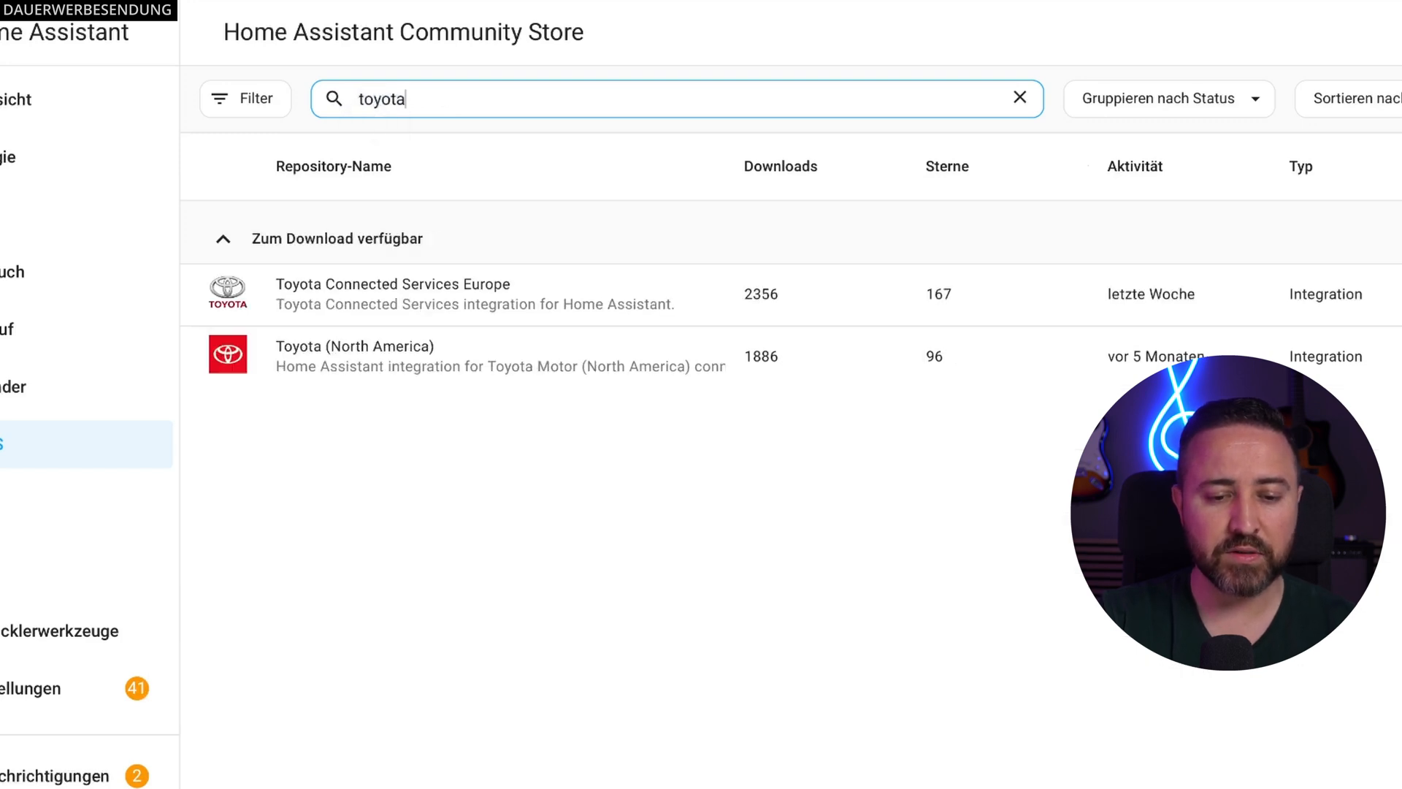
Step: Clear the Toyota search and look for vehicle integrations with the term "kia"
key(BackSpace)
key(BackSpace)
key(BackSpace)
key(BackSpace)
key(BackSpace)
key(BackSpace)
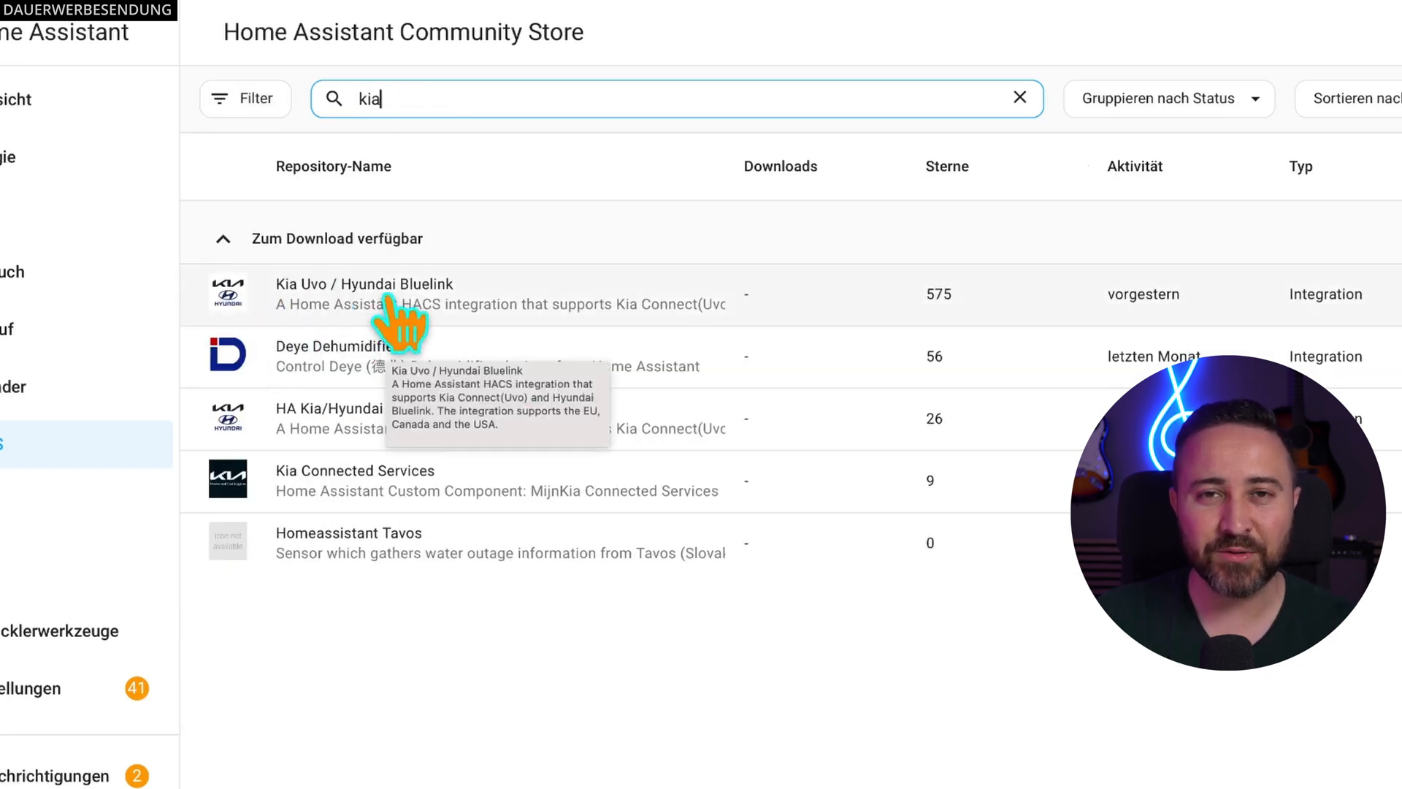
Step: Clear the Kia search and look for vehicle integrations with the term "mercedes"
key(BackSpace)
key(BackSpace)
key(BackSpace)
text(mercedes)
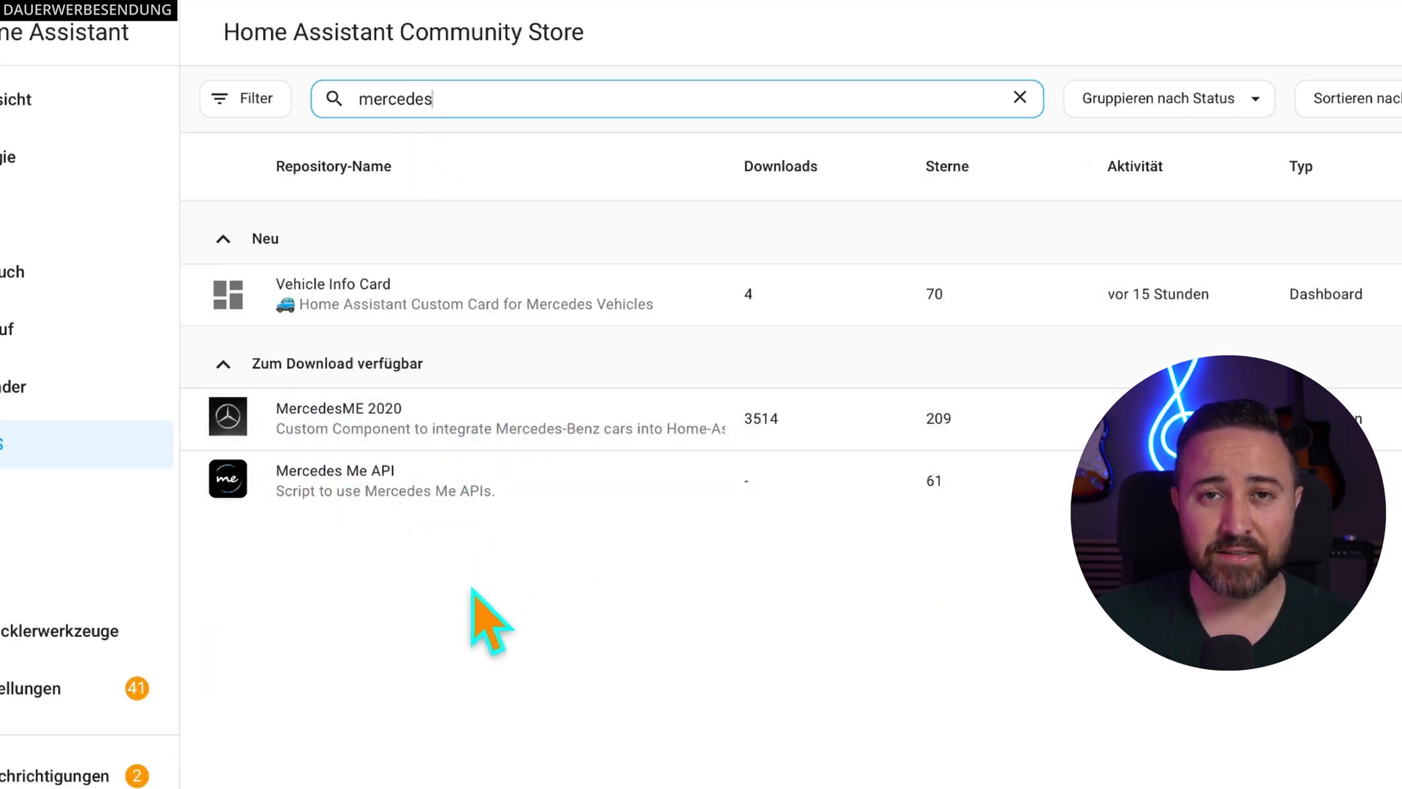
Step: Clear the Mercedes search and look for a Peugeot integration with the term "peug"
key(ctrl+a)
key(BackSpace)
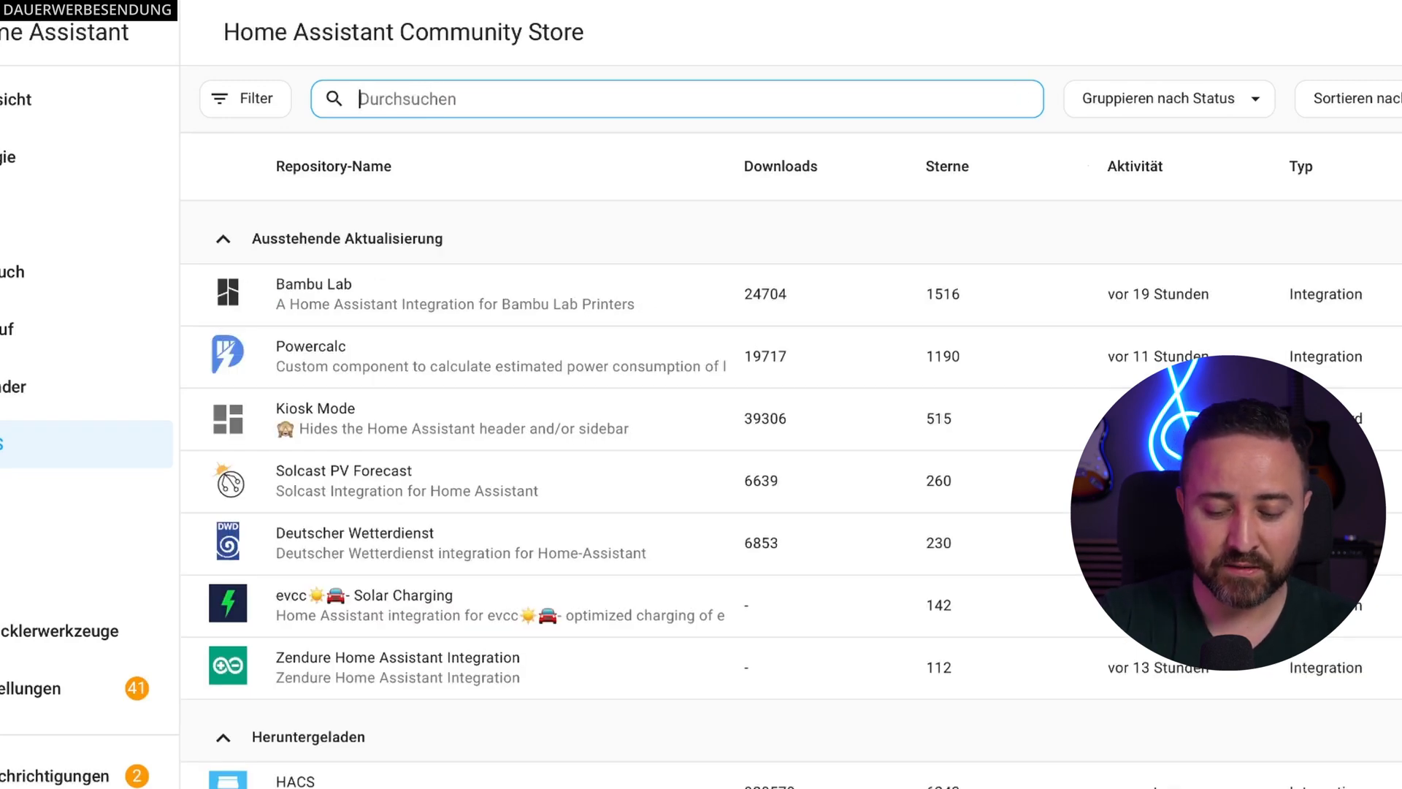
text(peug)
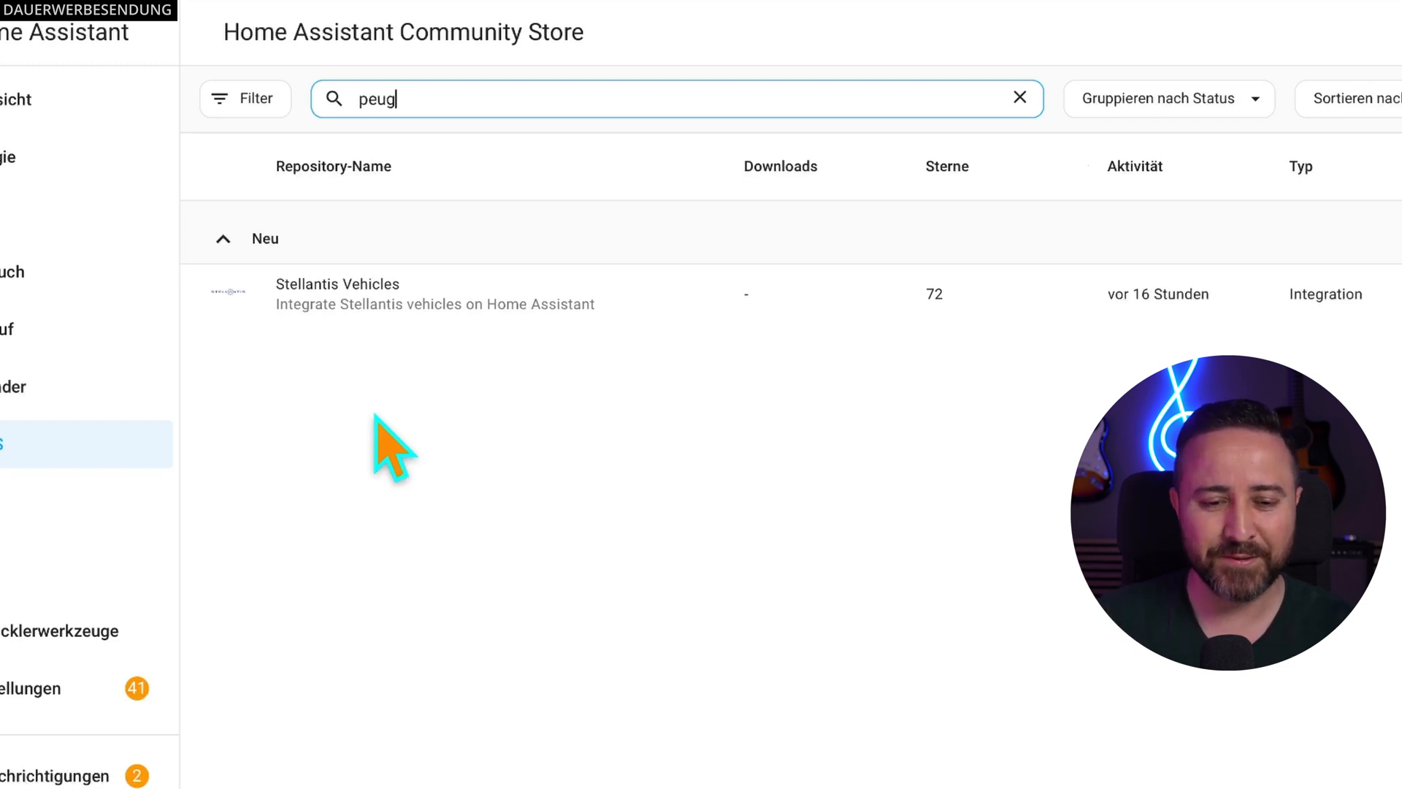
Step: Clear the Peugeot search and look for a vehicle integration with the term "cupra"
key(BackSpace)
key(BackSpace)
key(BackSpace)
key(BackSpace)
text(cupra)
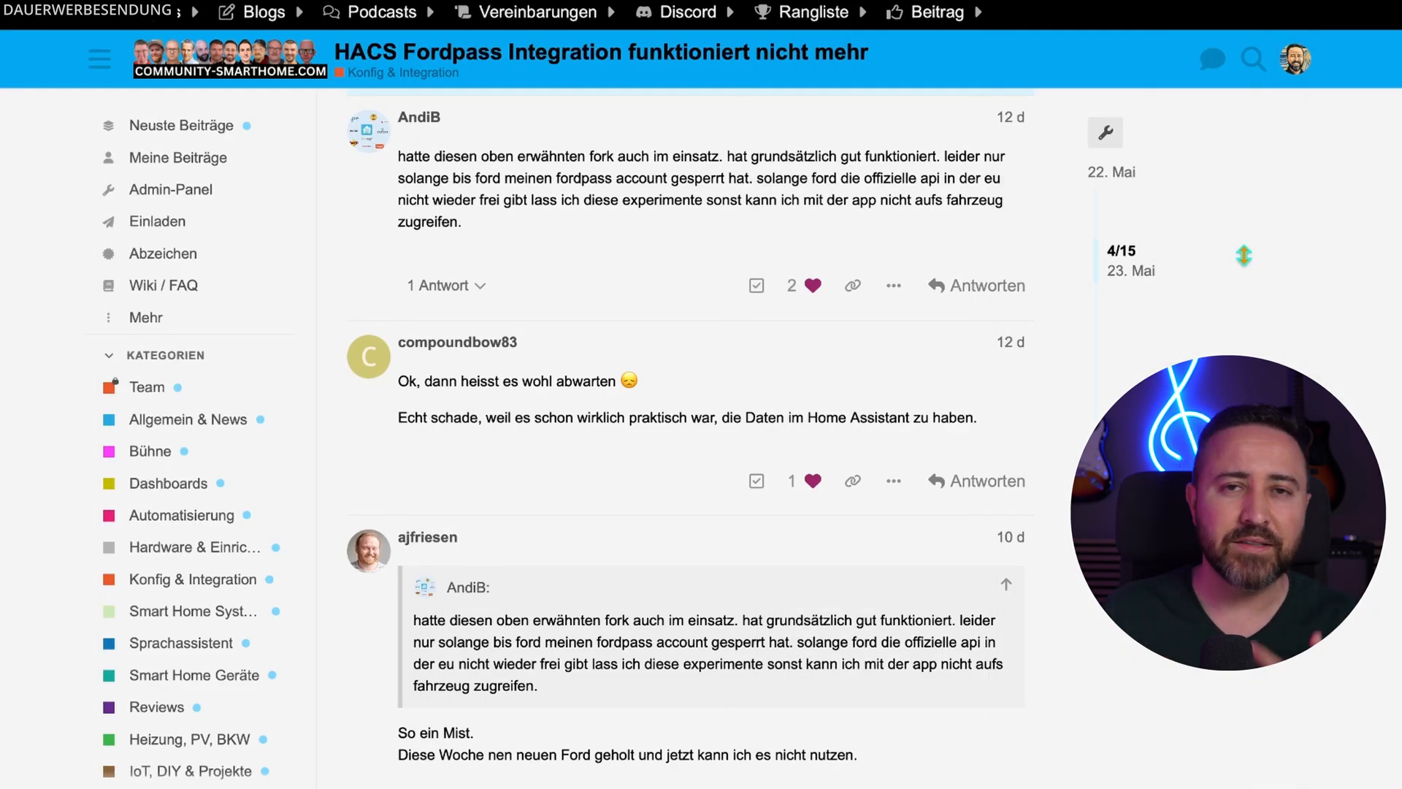
Step: Read through the replies in the forum thread "HACS Fordpass Integration funktioniert nicht mehr"
scroll(1244, 255, down, 5)
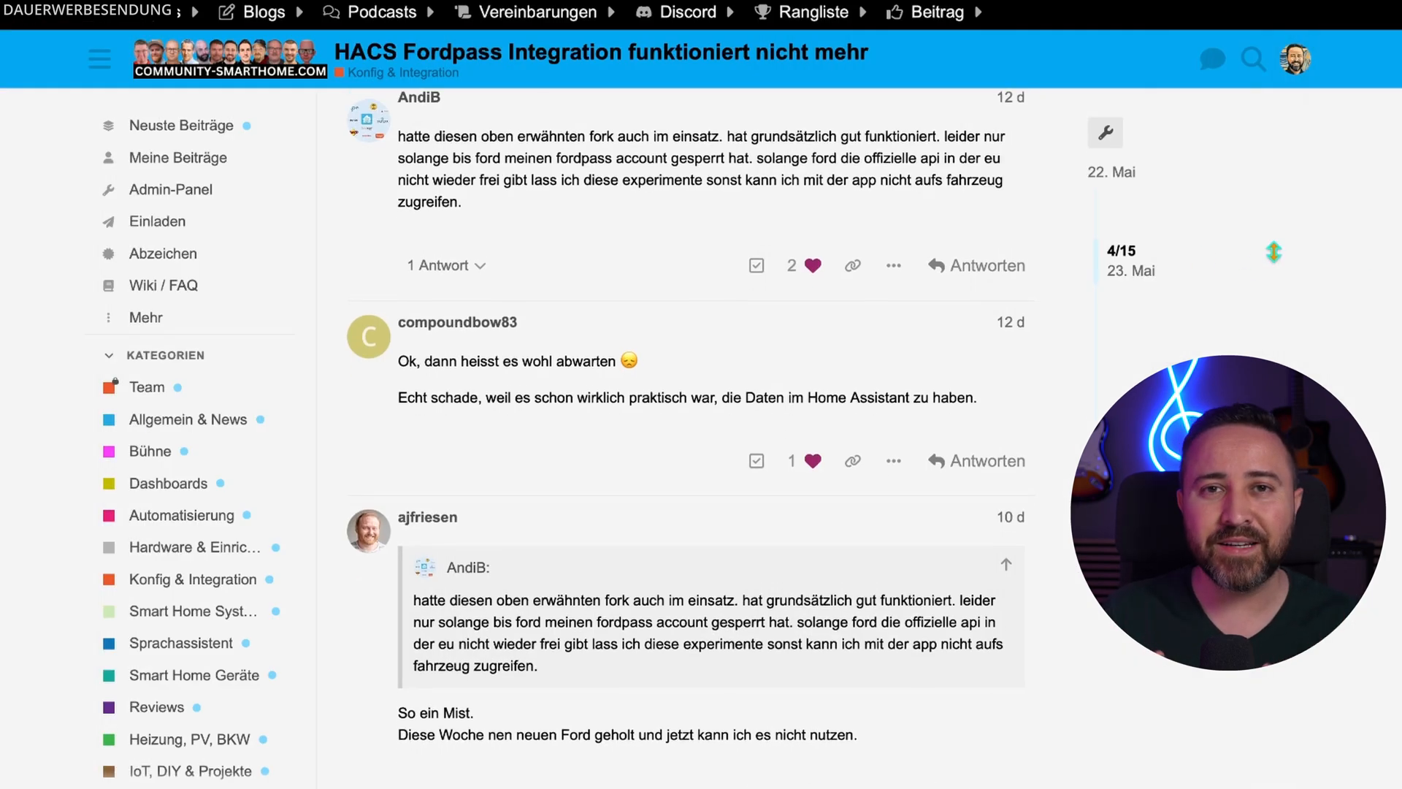
scroll(1273, 252, down, 5)
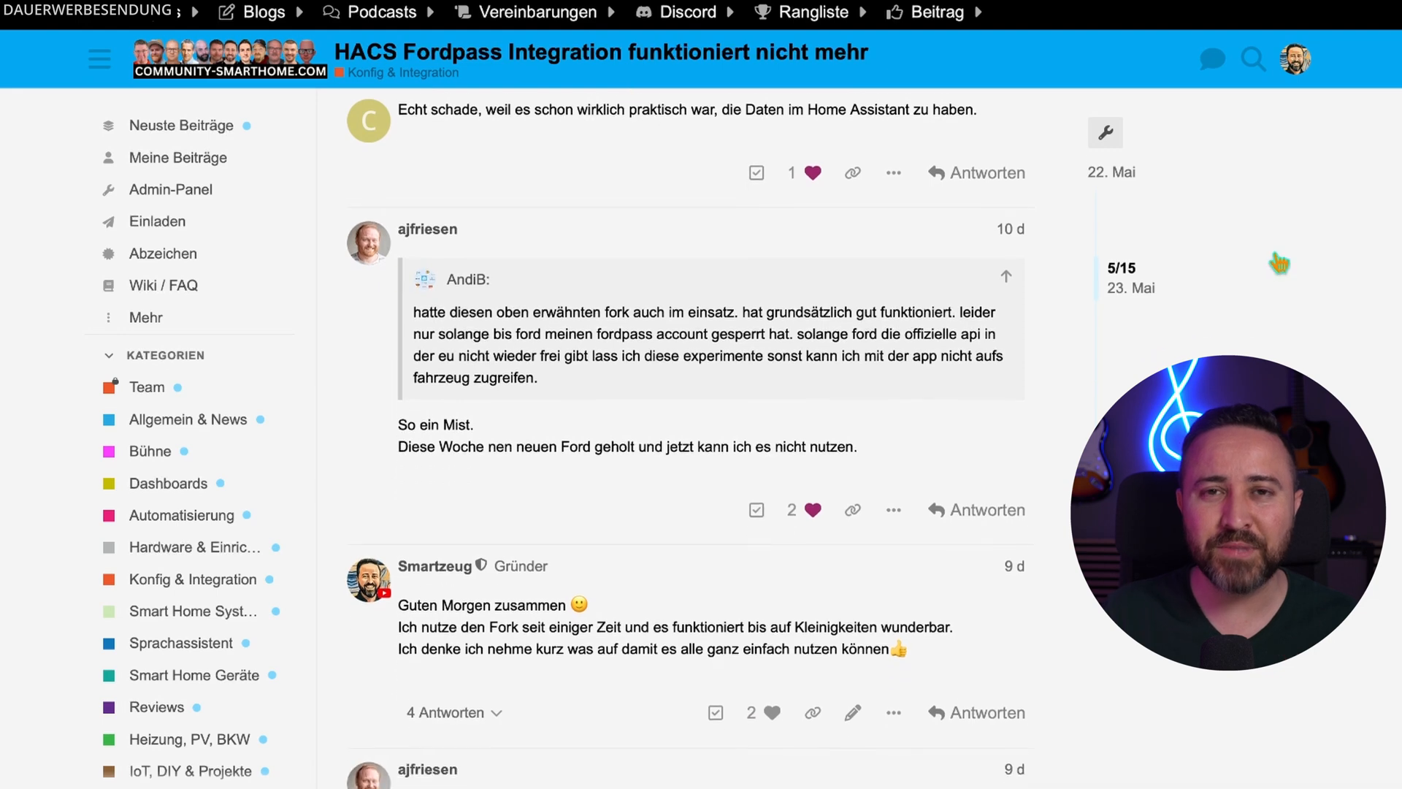
scroll(1279, 263, down, 5)
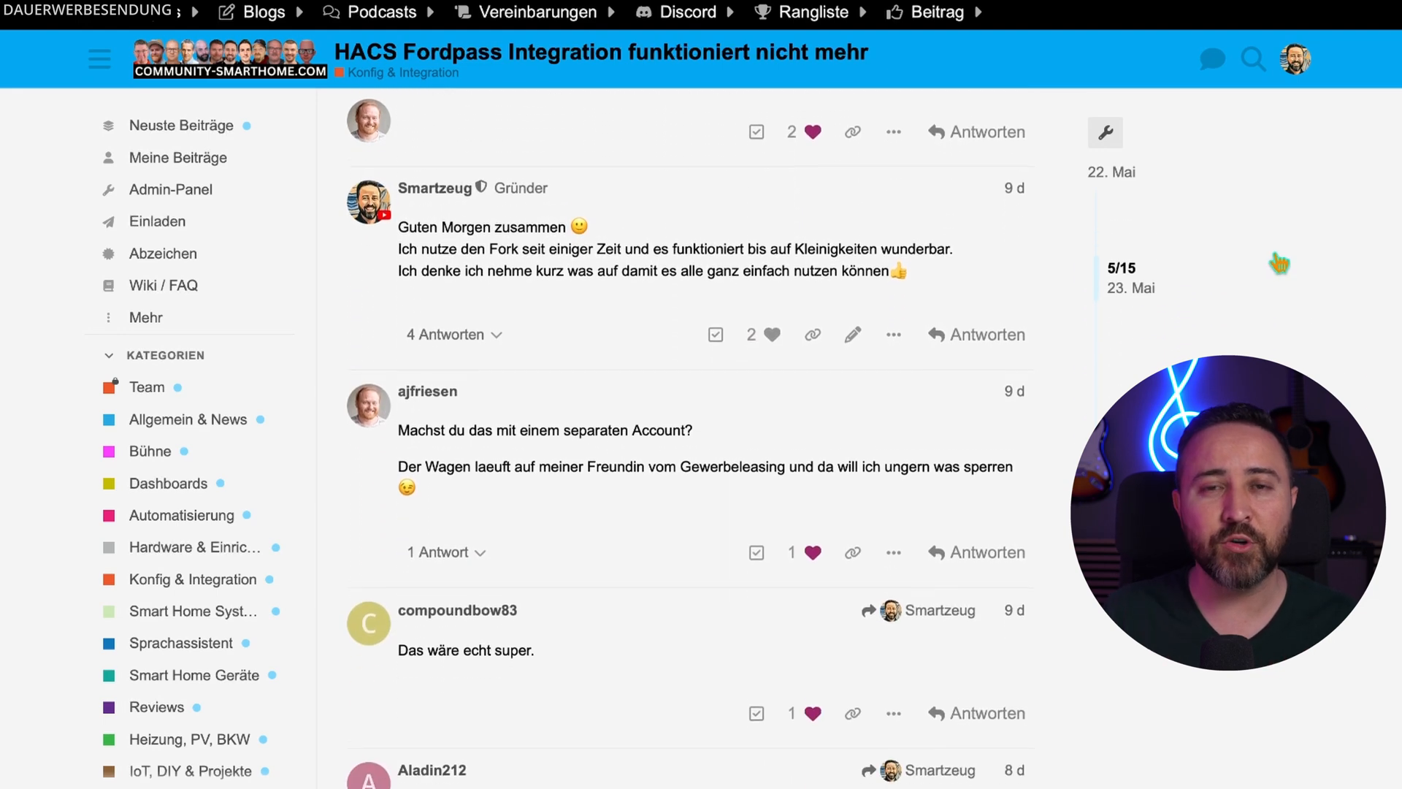
scroll(1279, 263, down, 3)
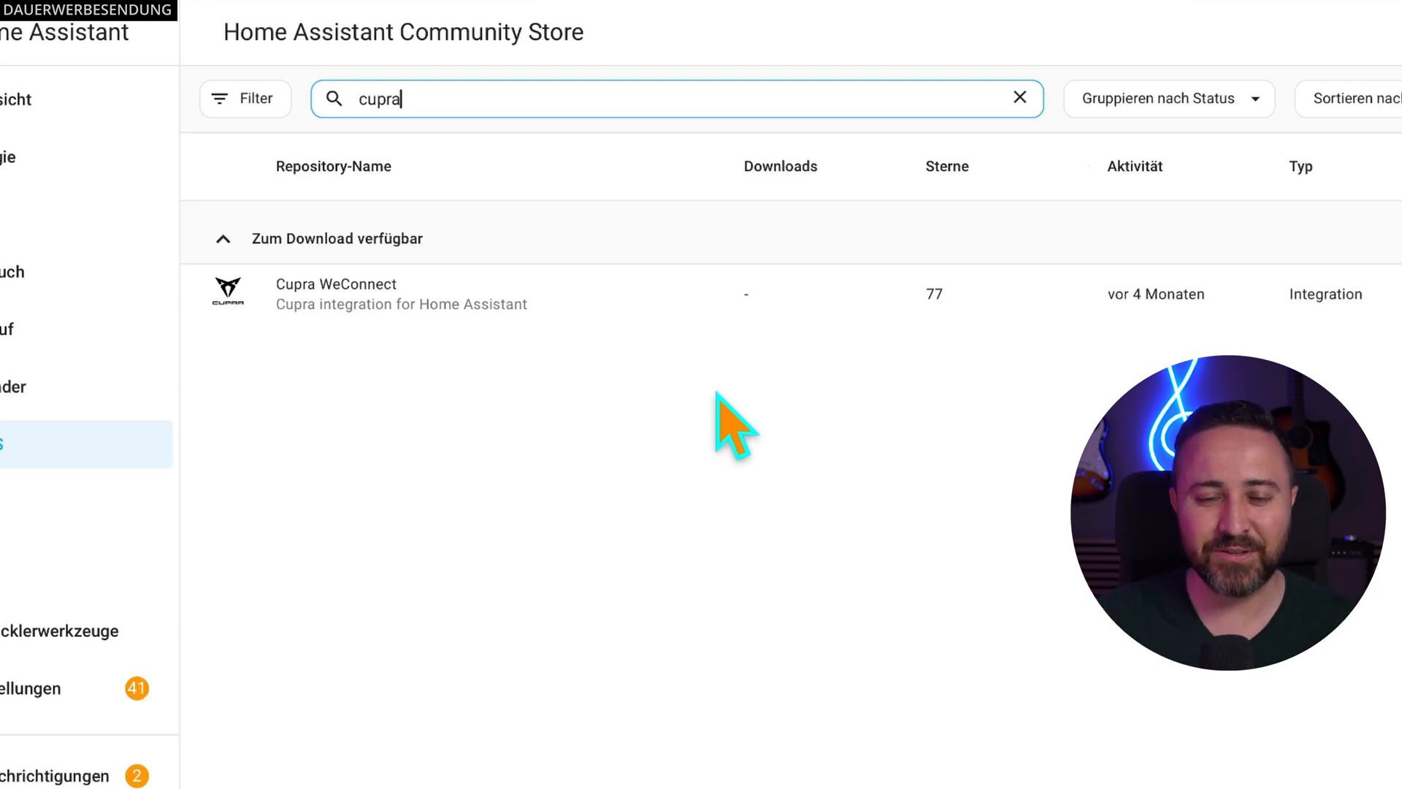
Step: Switch to the marq24/ha-fordpass GitHub page and review the README's disclaimer, incompatible changes, installation instructions, separate-account advice and sensor list
click(1041, 15)
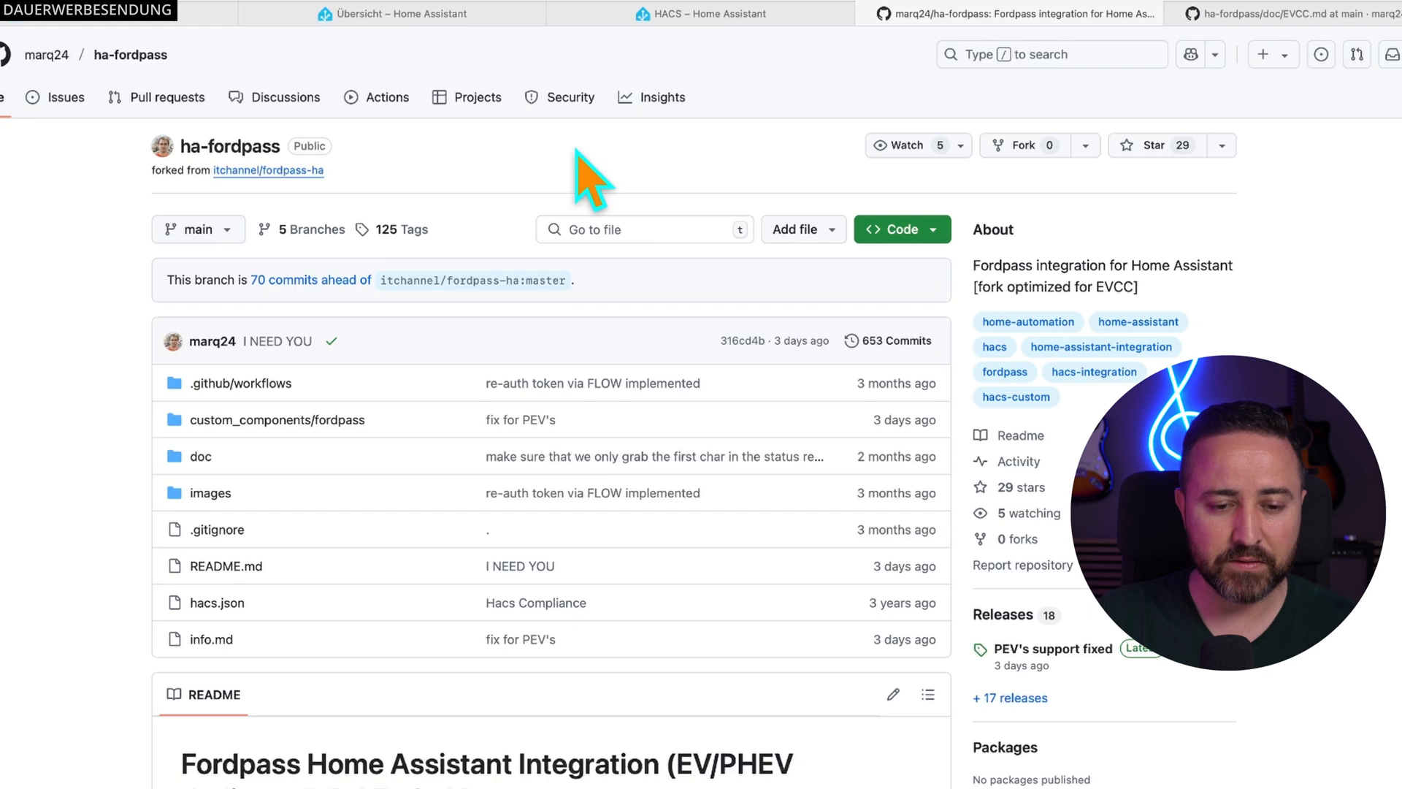
scroll(577, 151, down, 7)
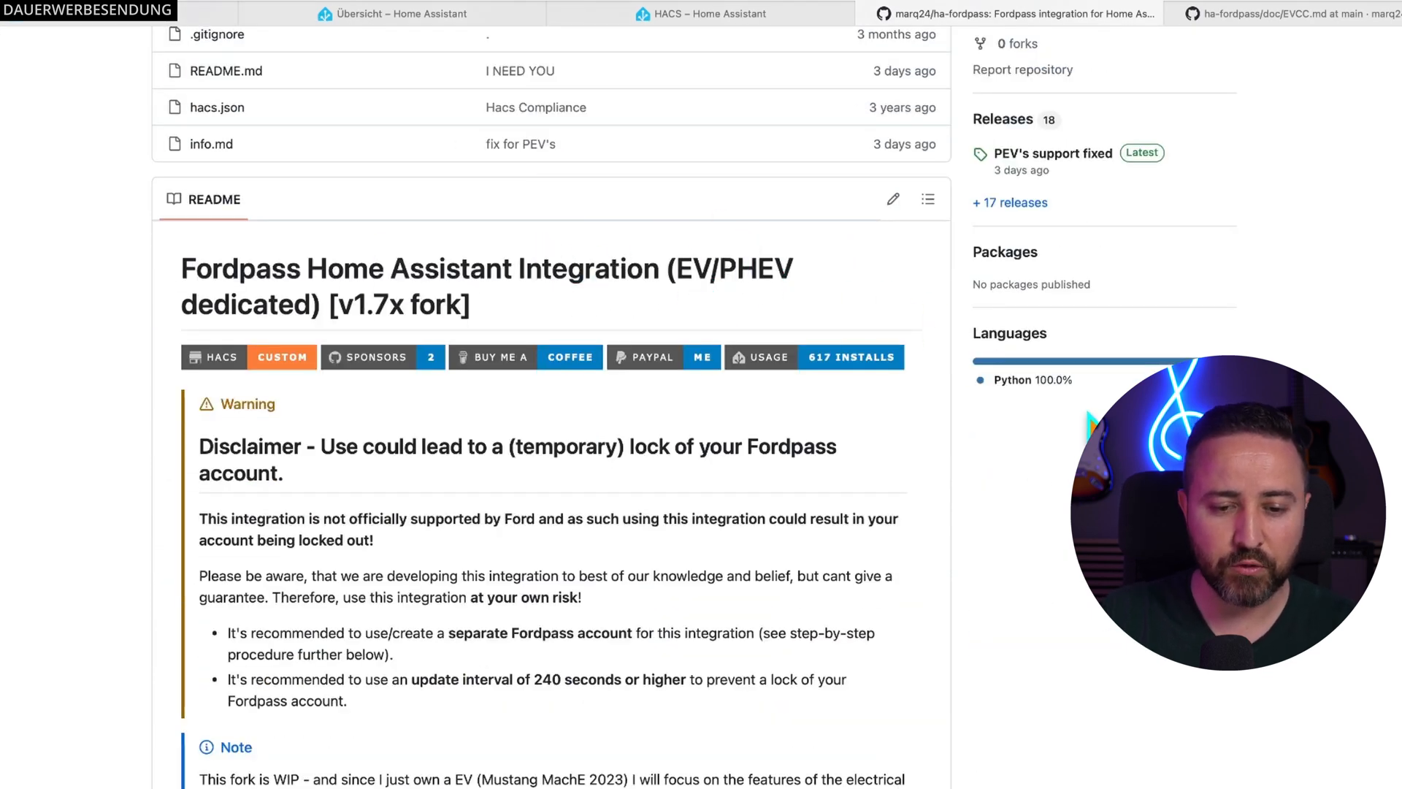
scroll(1090, 418, down, 5)
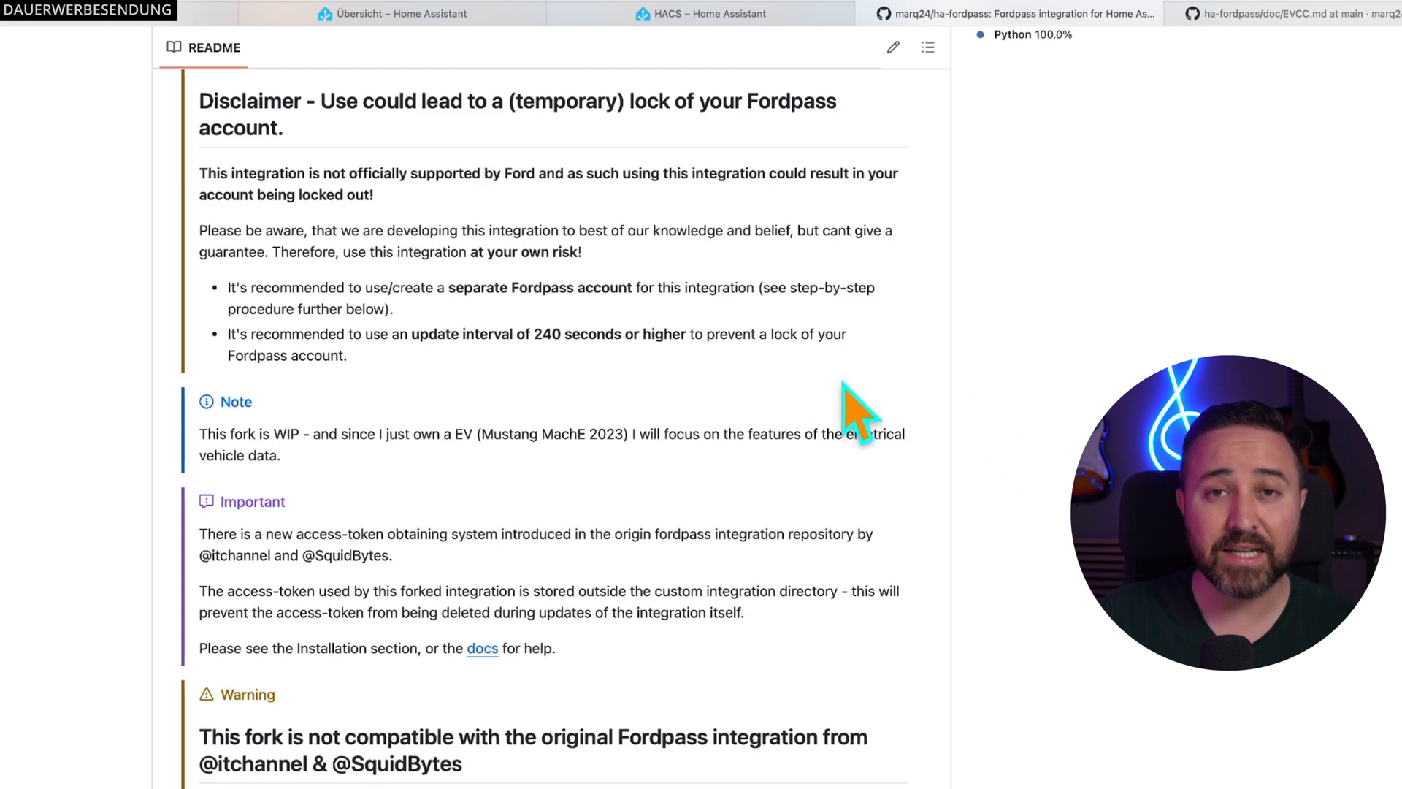
scroll(845, 382, down, 4)
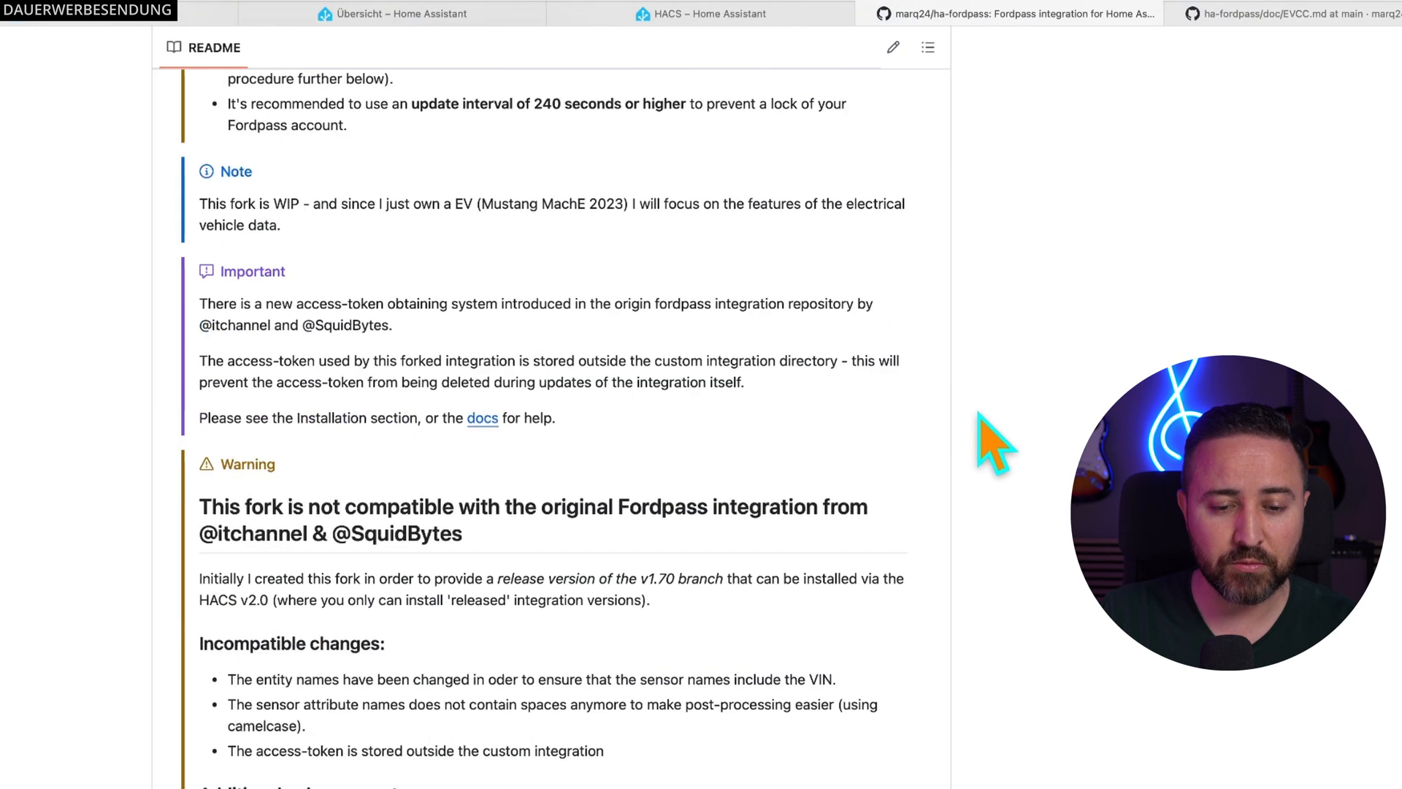
scroll(980, 413, down, 4)
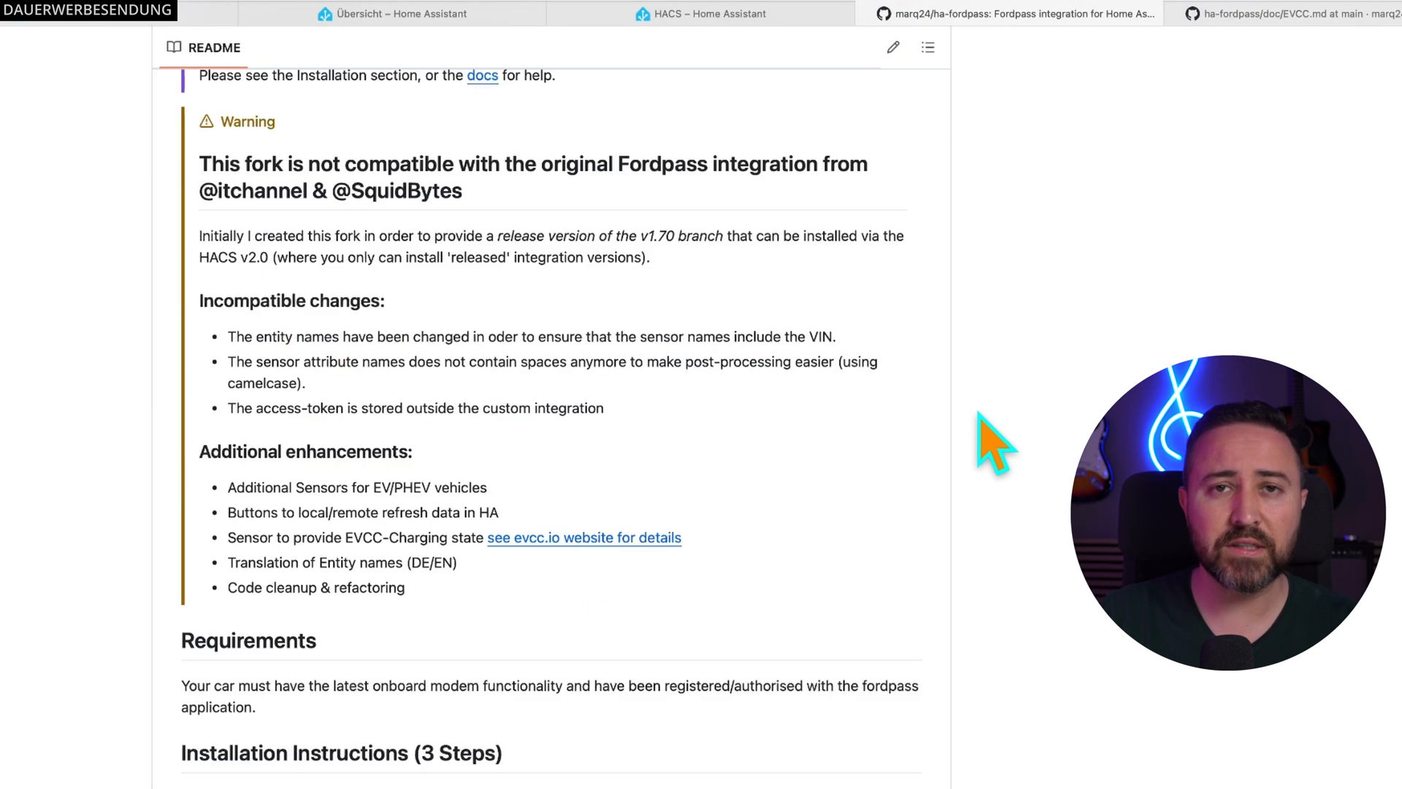
scroll(996, 444, down, 1)
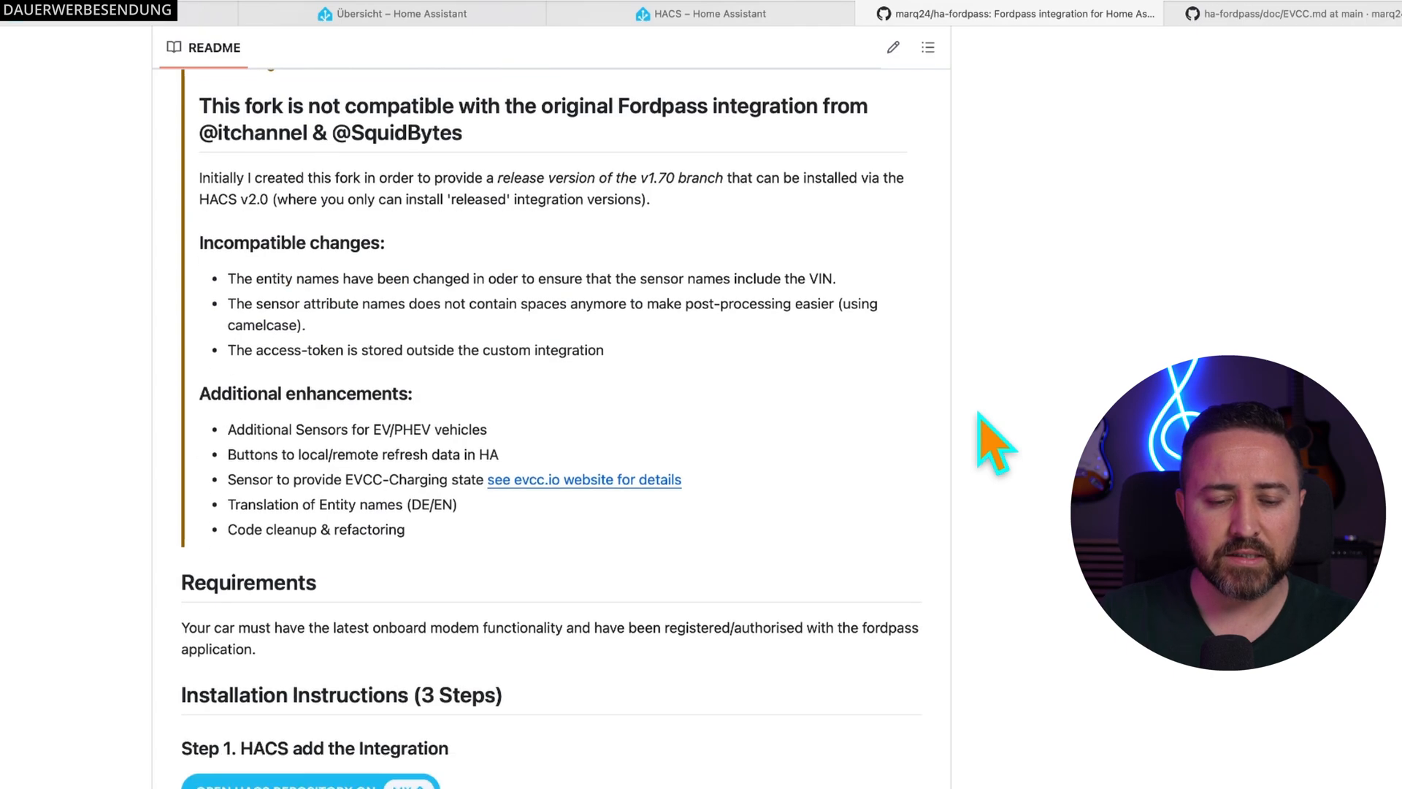
scroll(996, 443, down, 5)
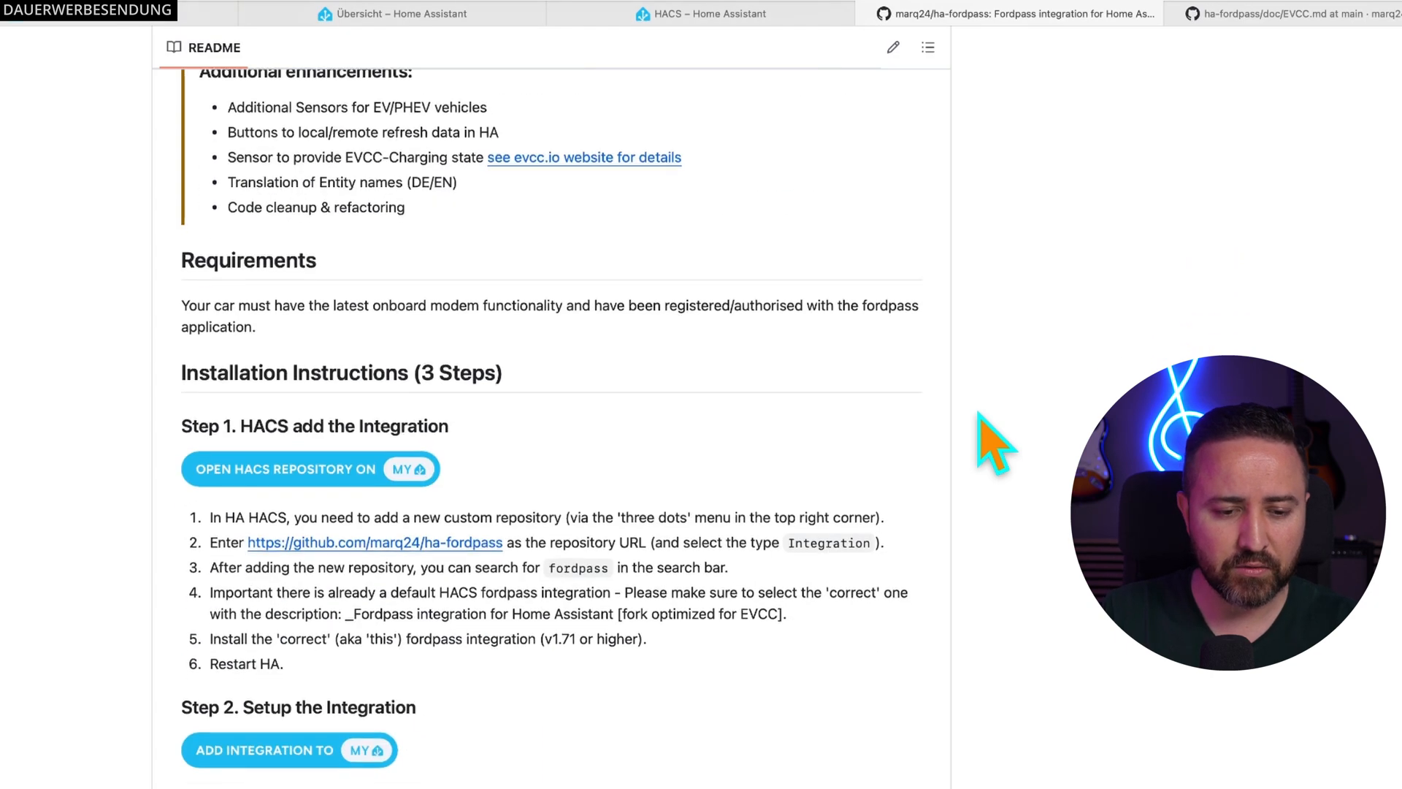
scroll(993, 439, down, 5)
scroll(993, 439, down, 12)
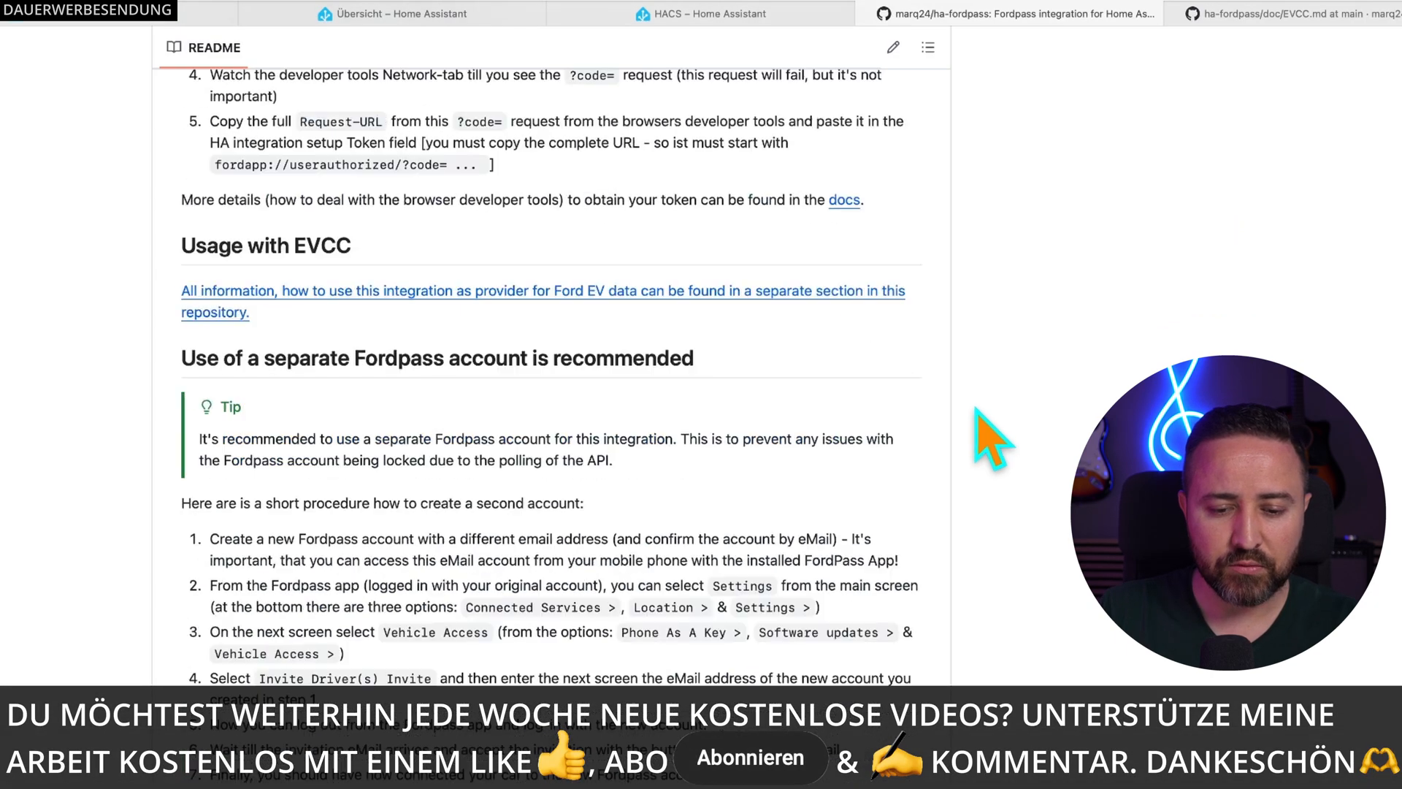
scroll(993, 438, down, 15)
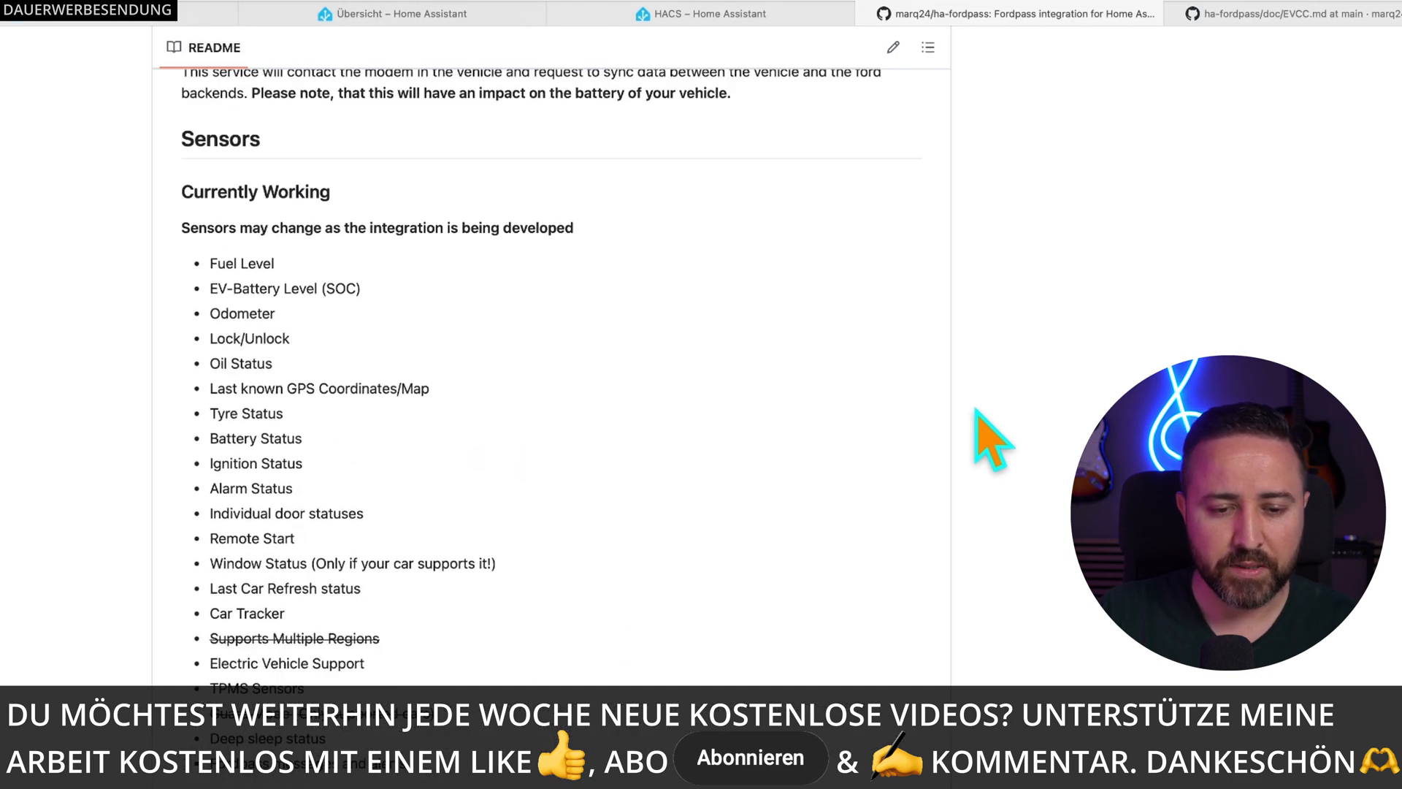
scroll(993, 438, down, 4)
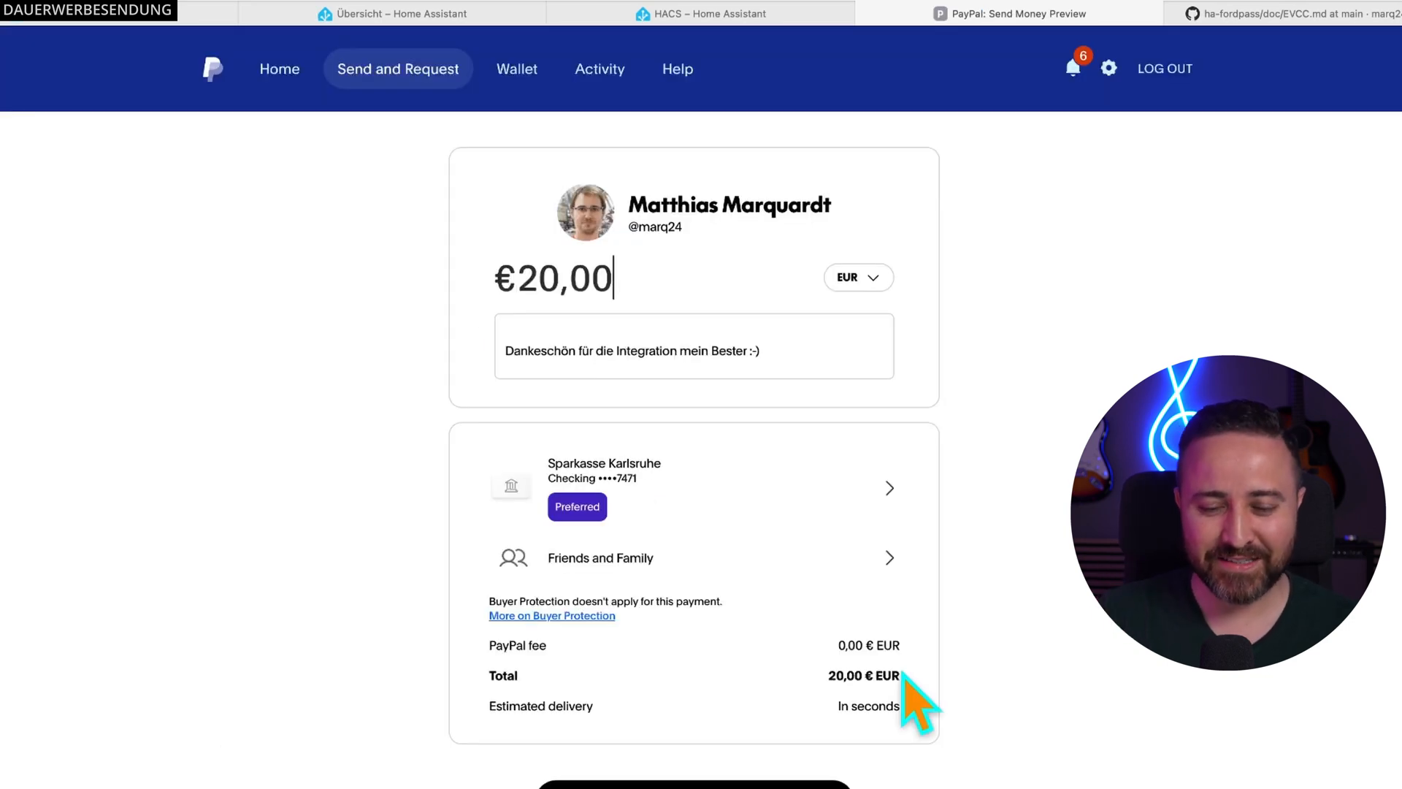
Step: Send the €20.00 PayPal payment with the thank-you note to the integration's developer
click(742, 787)
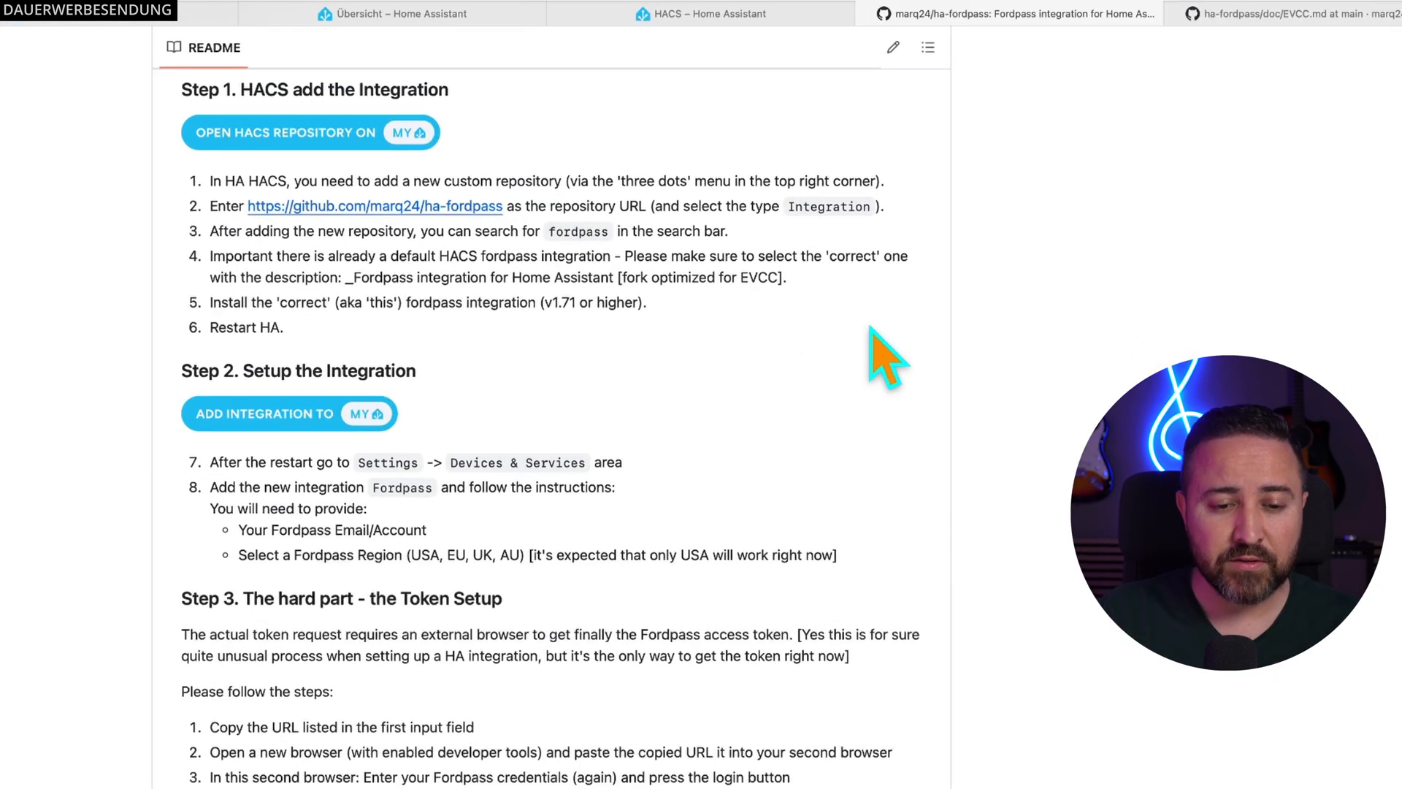
Step: Copy the ha-fordpass repository link from the README's first installation step and return to HACS
right_click(438, 207)
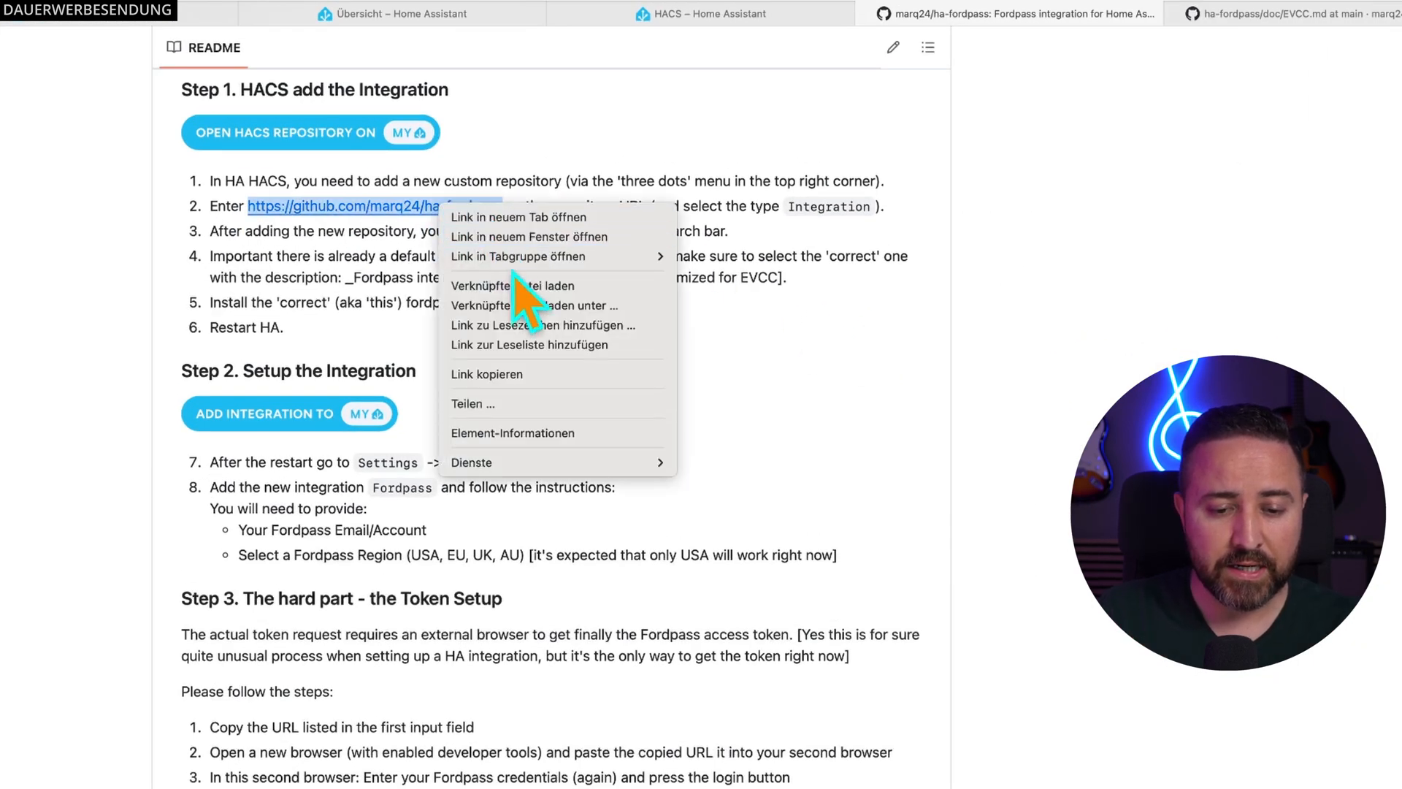
click(540, 373)
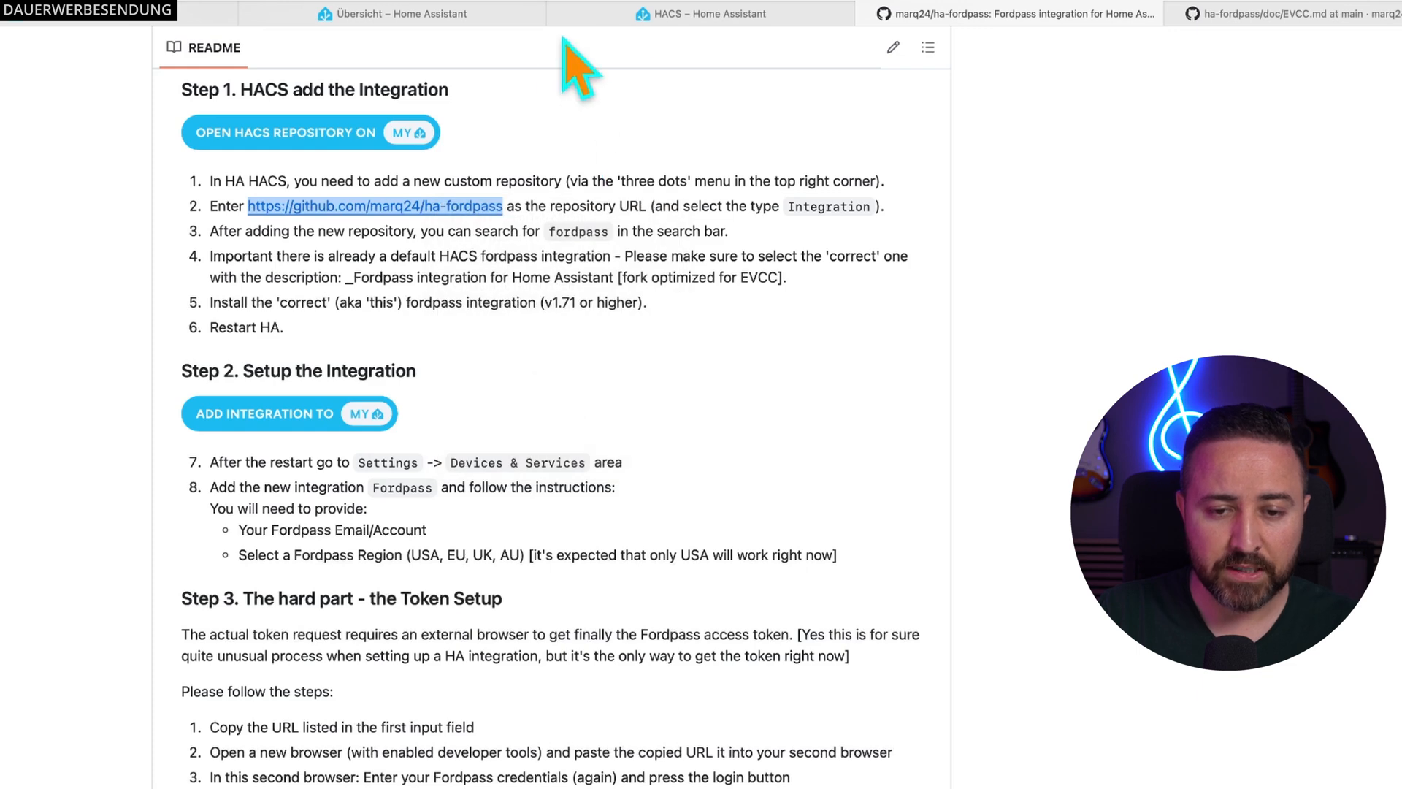
click(669, 14)
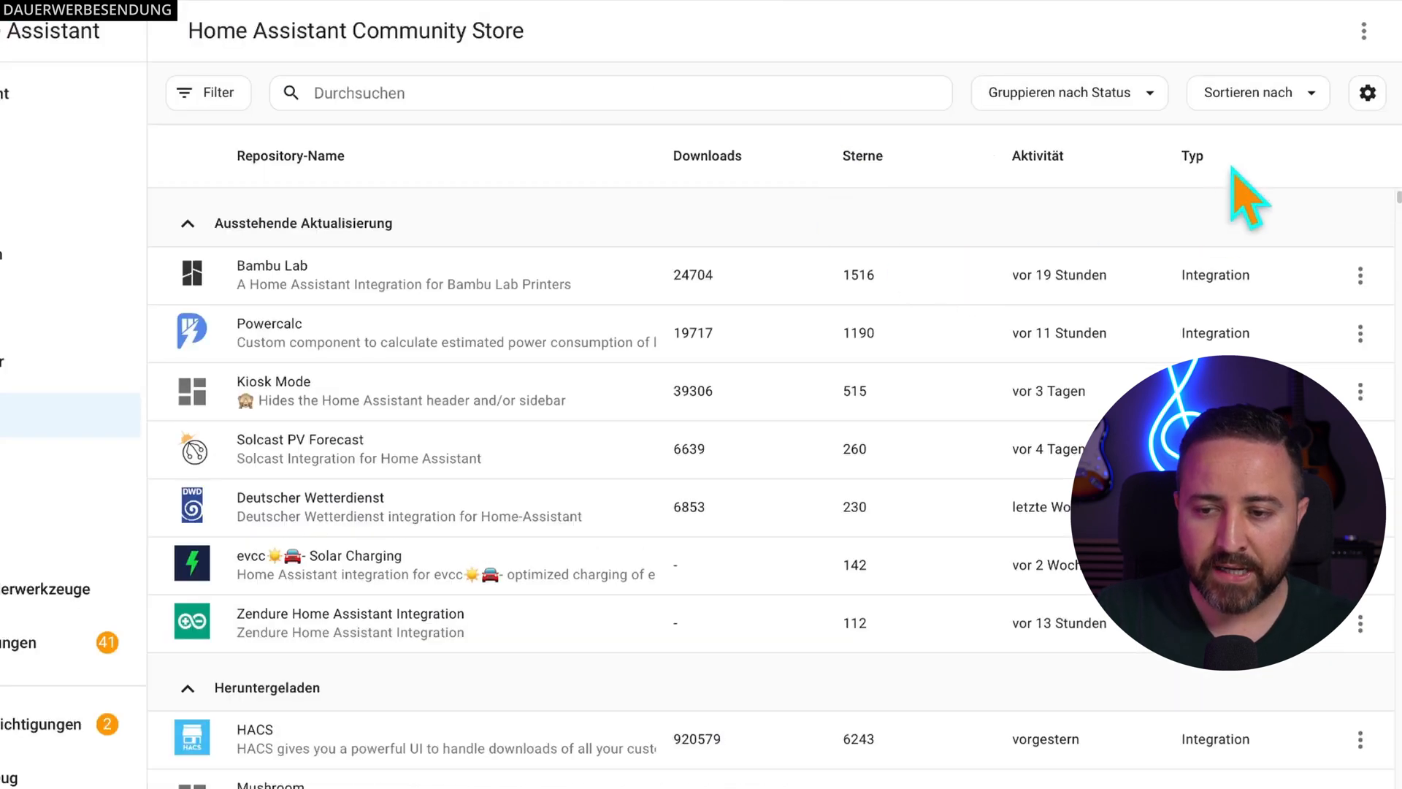
click(1364, 33)
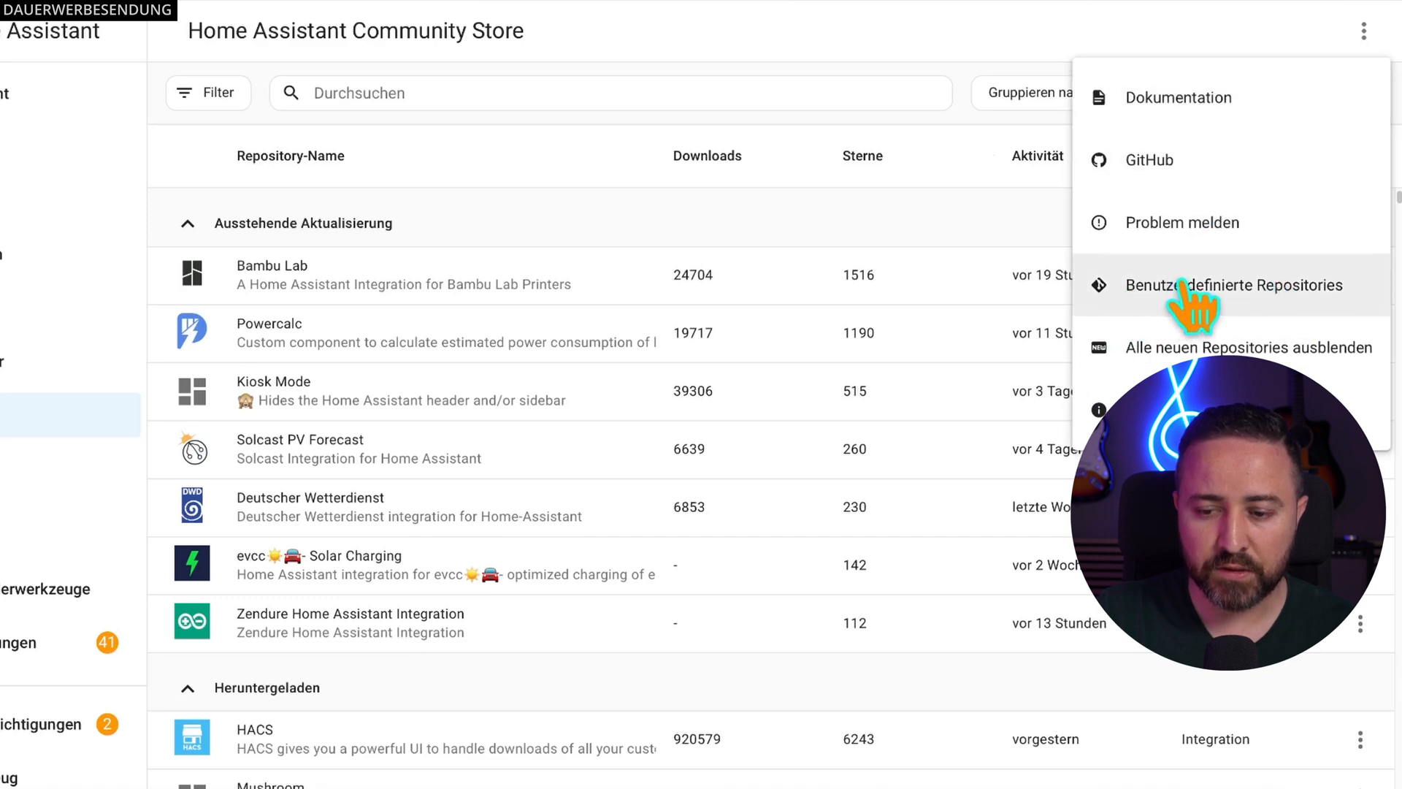
click(1210, 289)
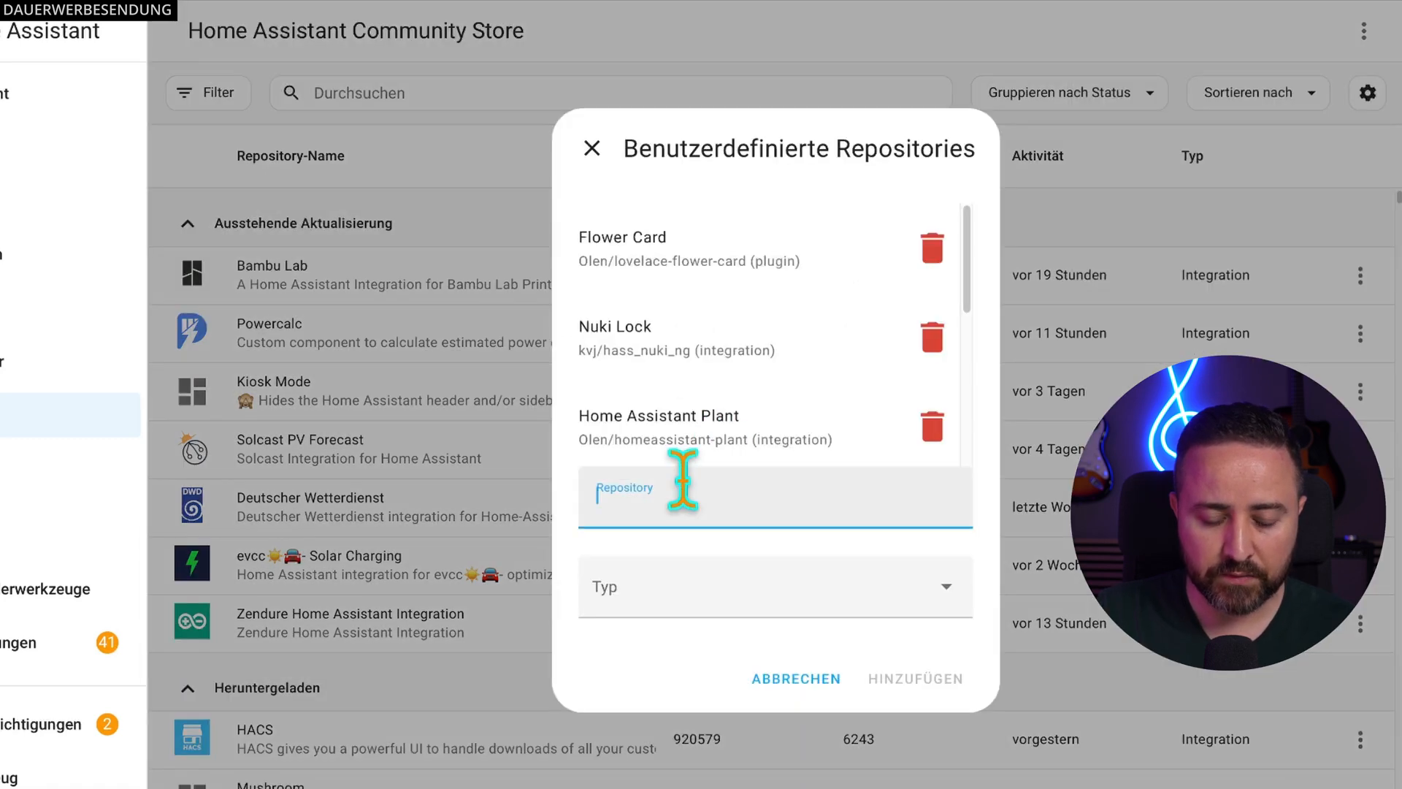
key(ctrl+v)
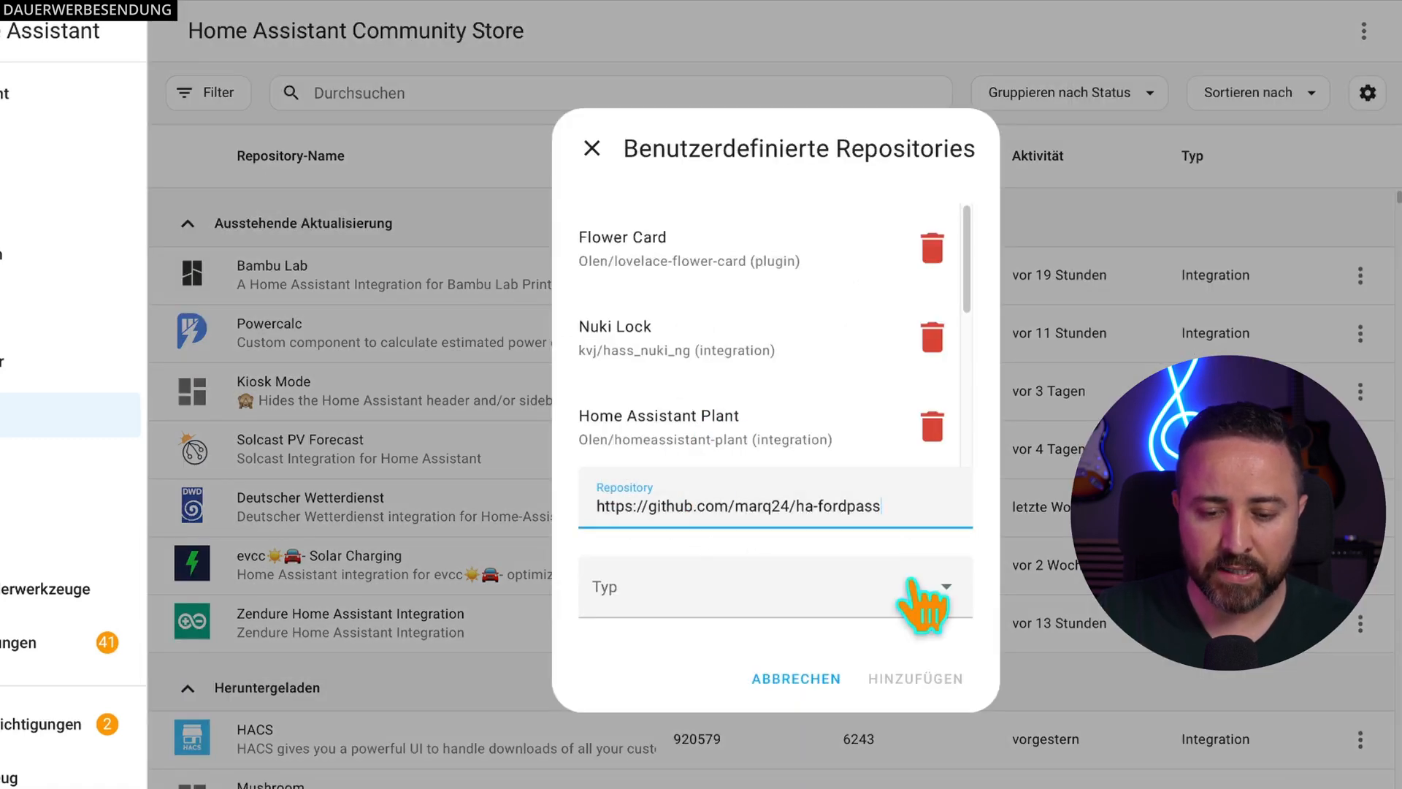
click(931, 595)
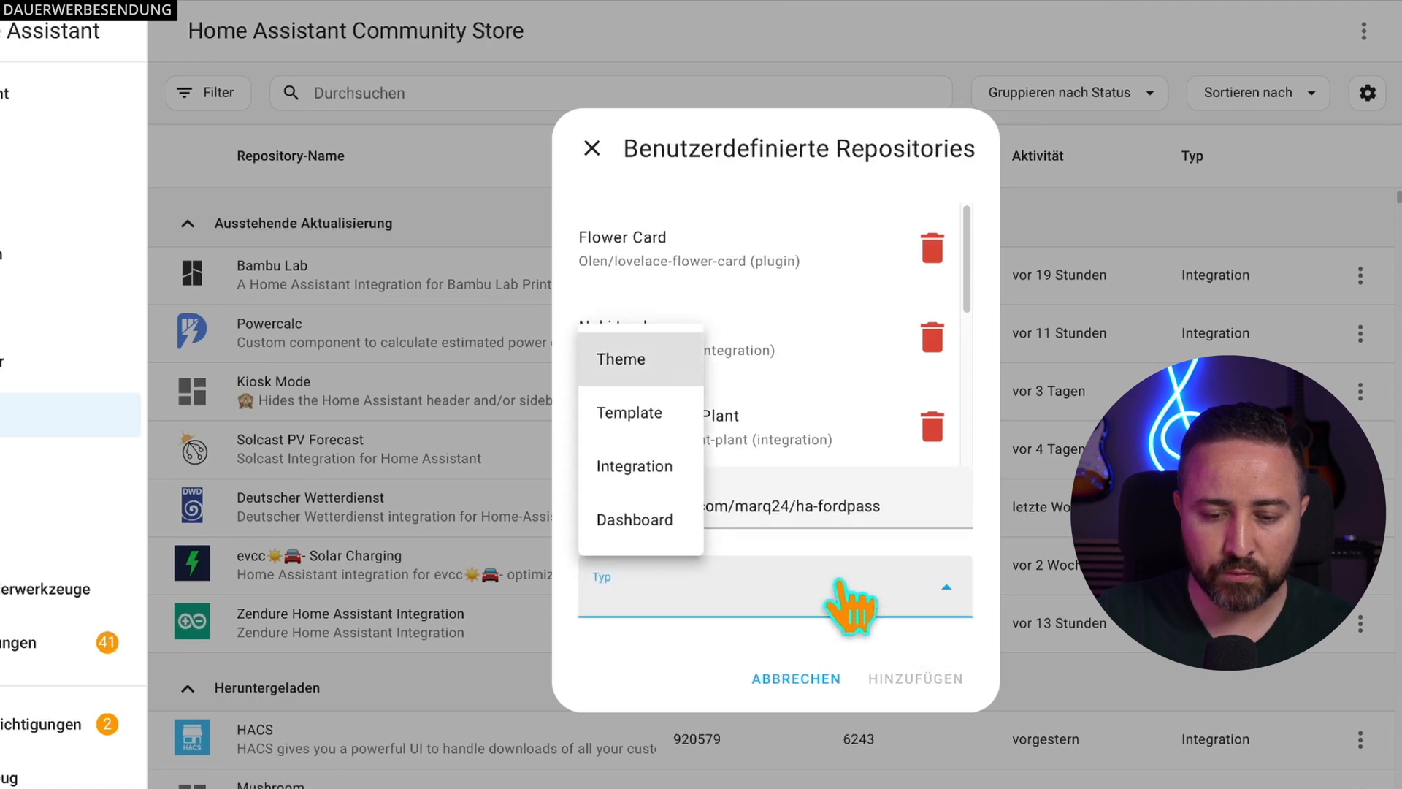
click(685, 475)
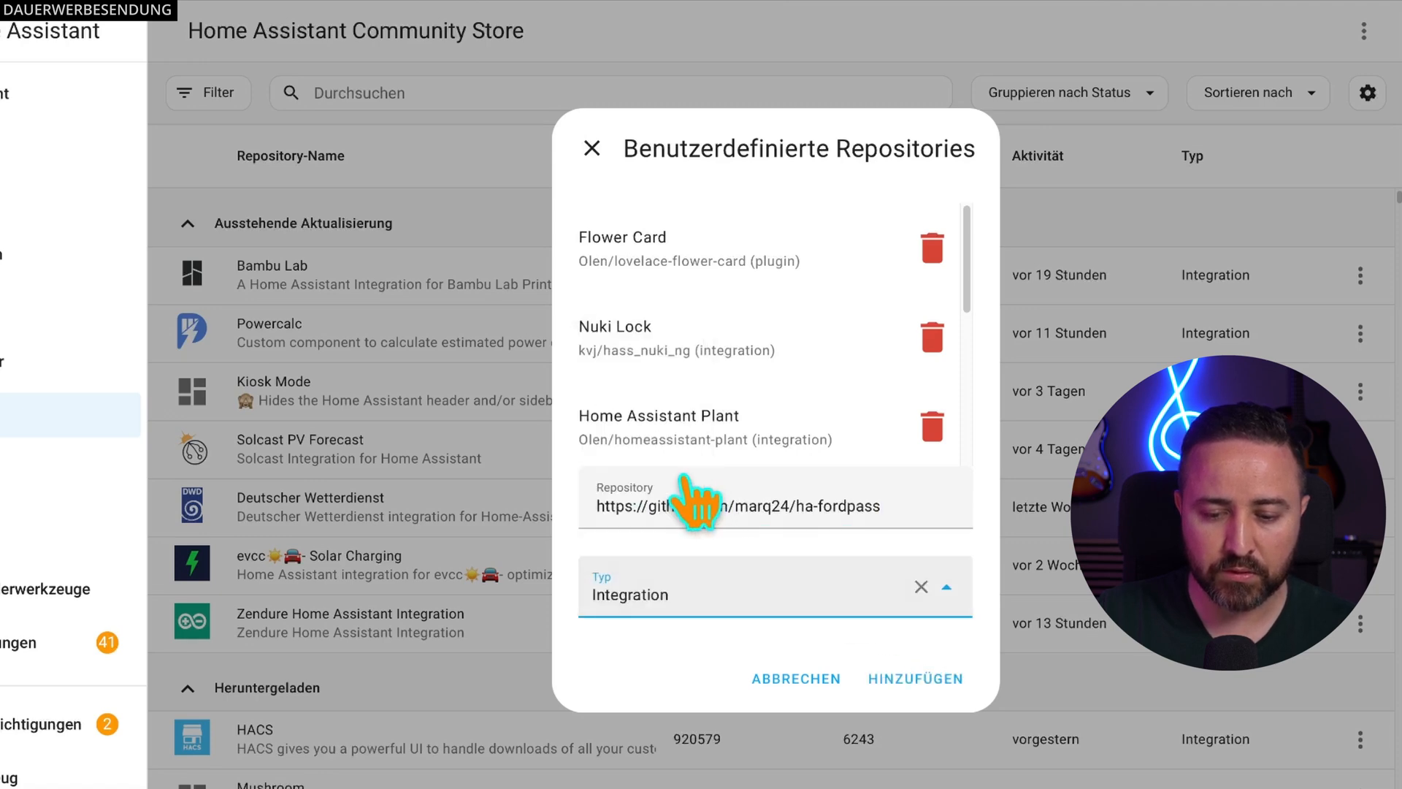
click(921, 679)
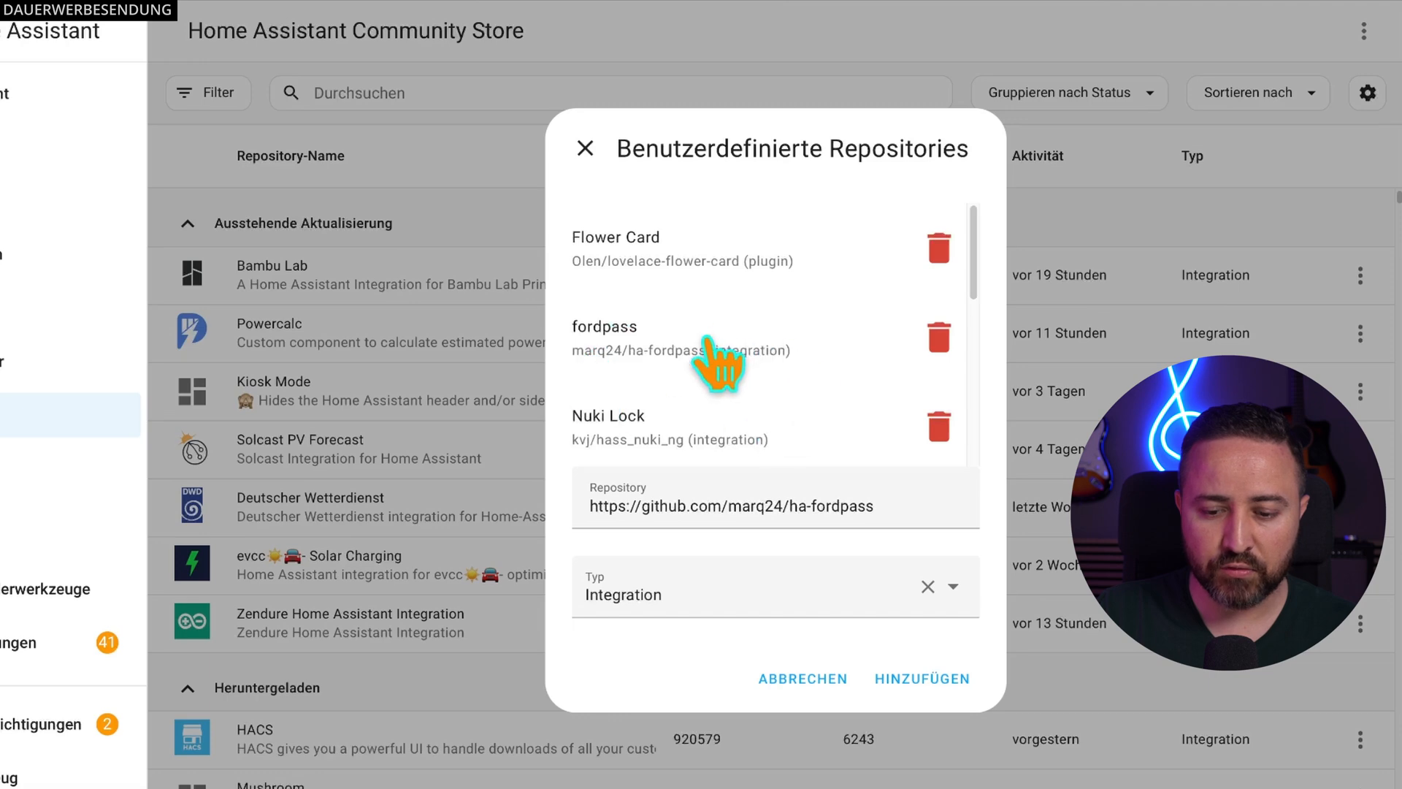
click(584, 148)
Step: Search HACS for "ford", open the marq24 fordpass fork optimized for EVCC, and review its disclaimer and setup instructions
click(453, 95)
text(ford)
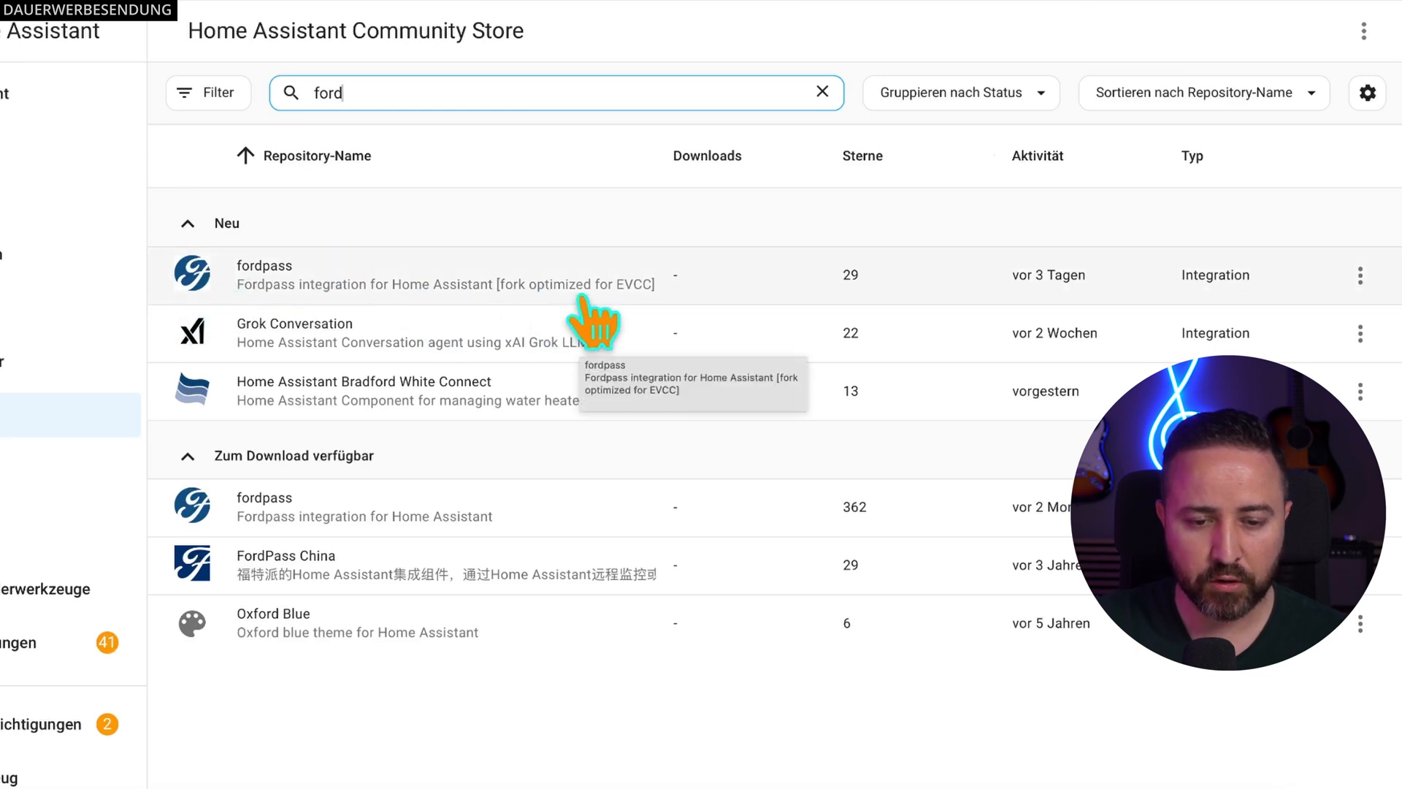
click(694, 279)
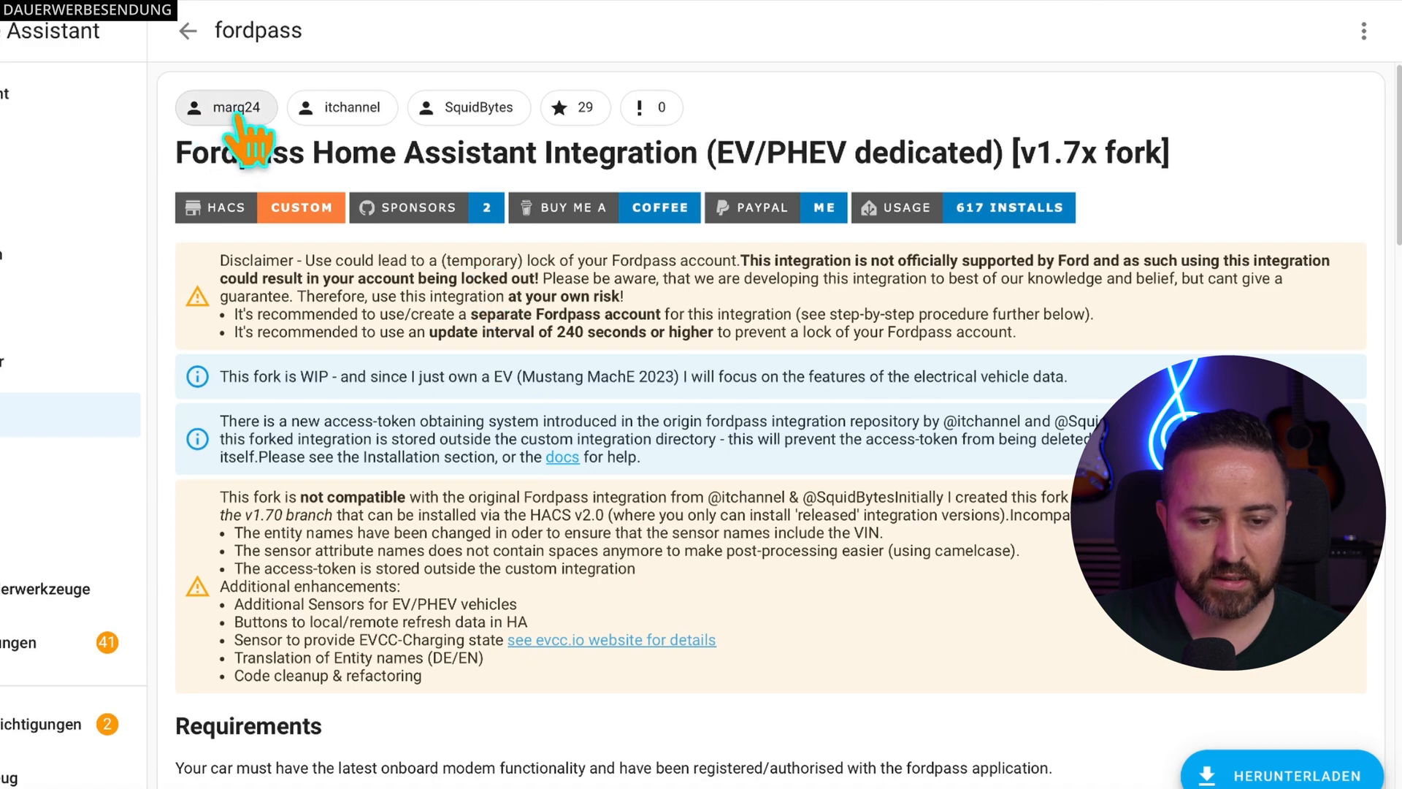
scroll(569, 537, down, 7)
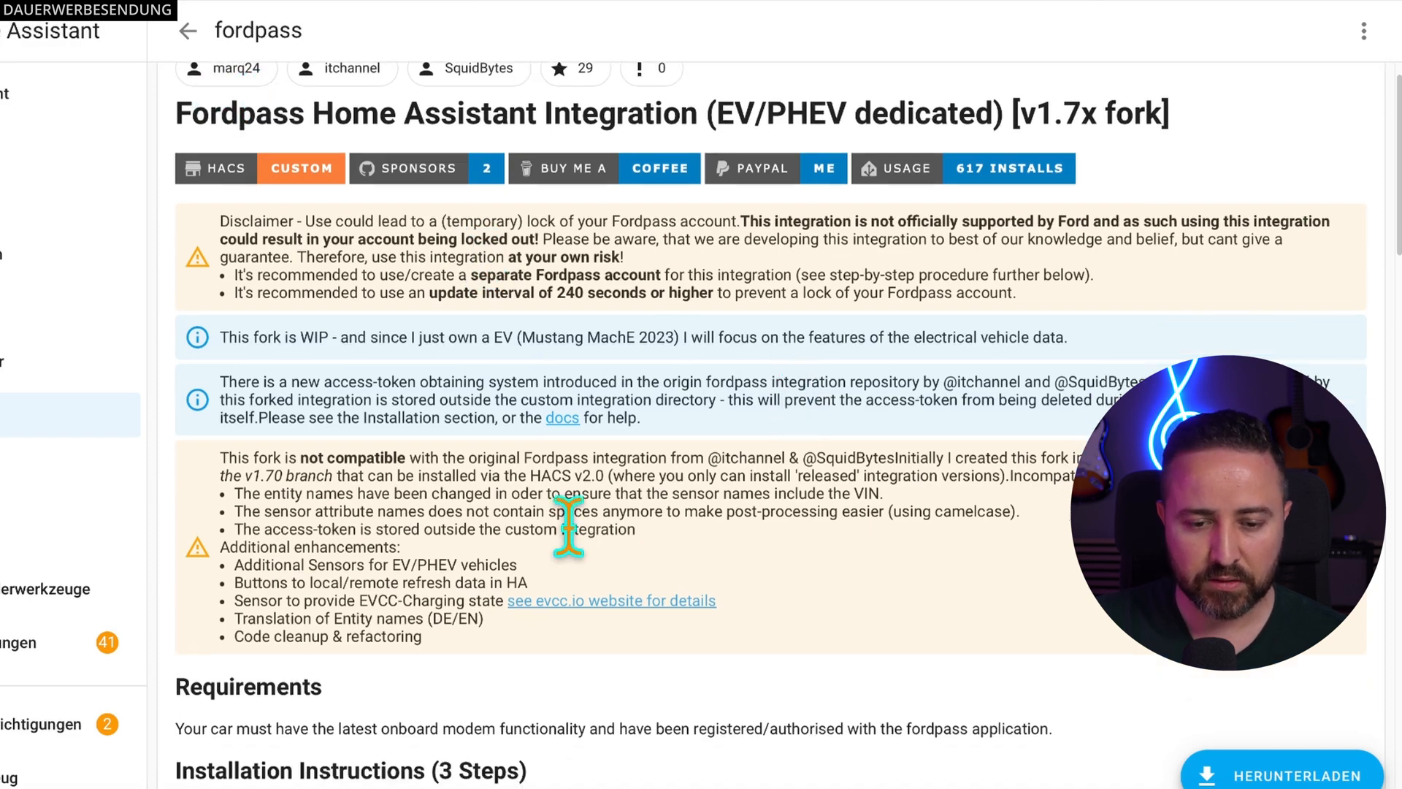
scroll(504, 566, down, 5)
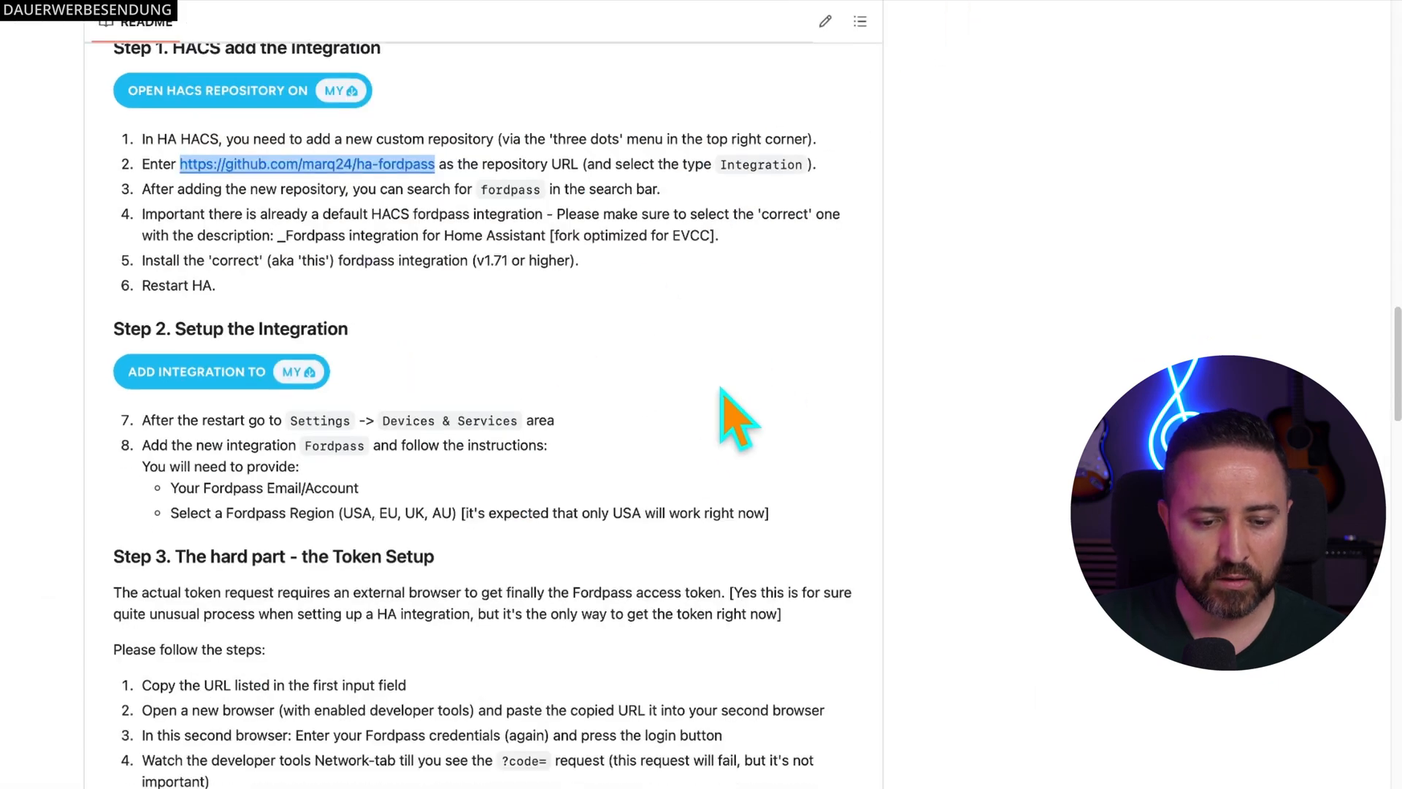
scroll(694, 663, down, 15)
scroll(573, 465, up, 12)
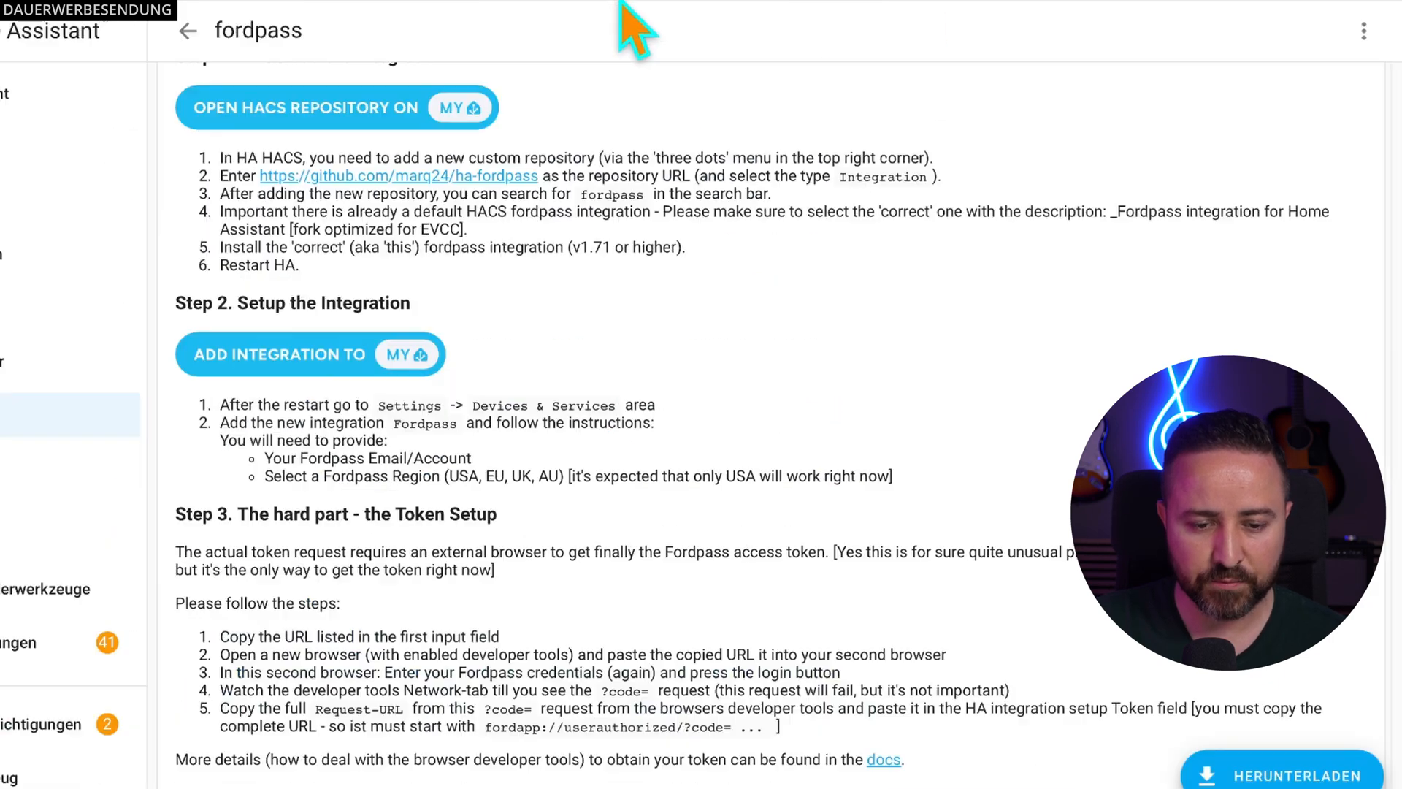
scroll(751, 454, down, 1)
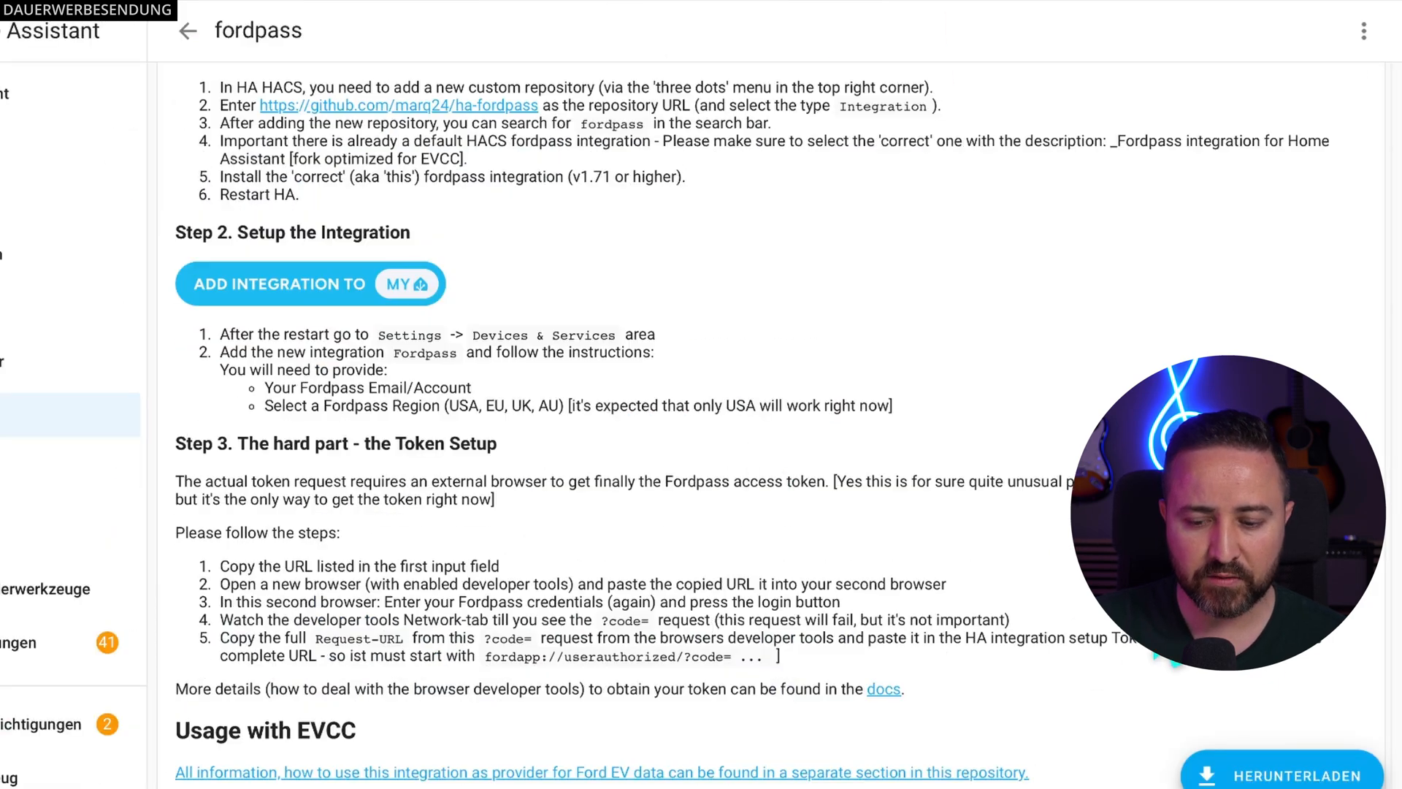
Step: Download the fordpass integration with release 2025.5.7 explicitly selected as the version
click(1255, 775)
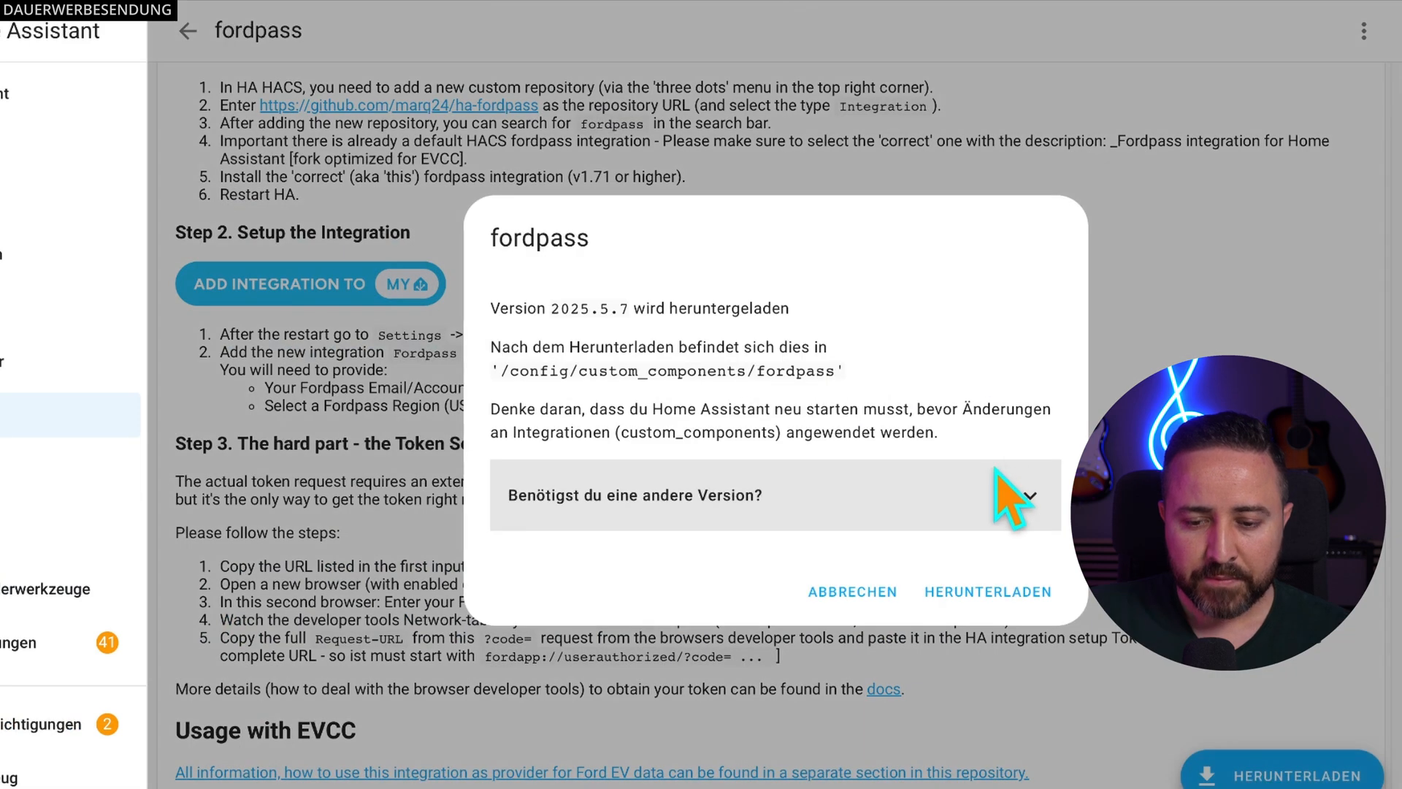
click(1031, 500)
click(756, 573)
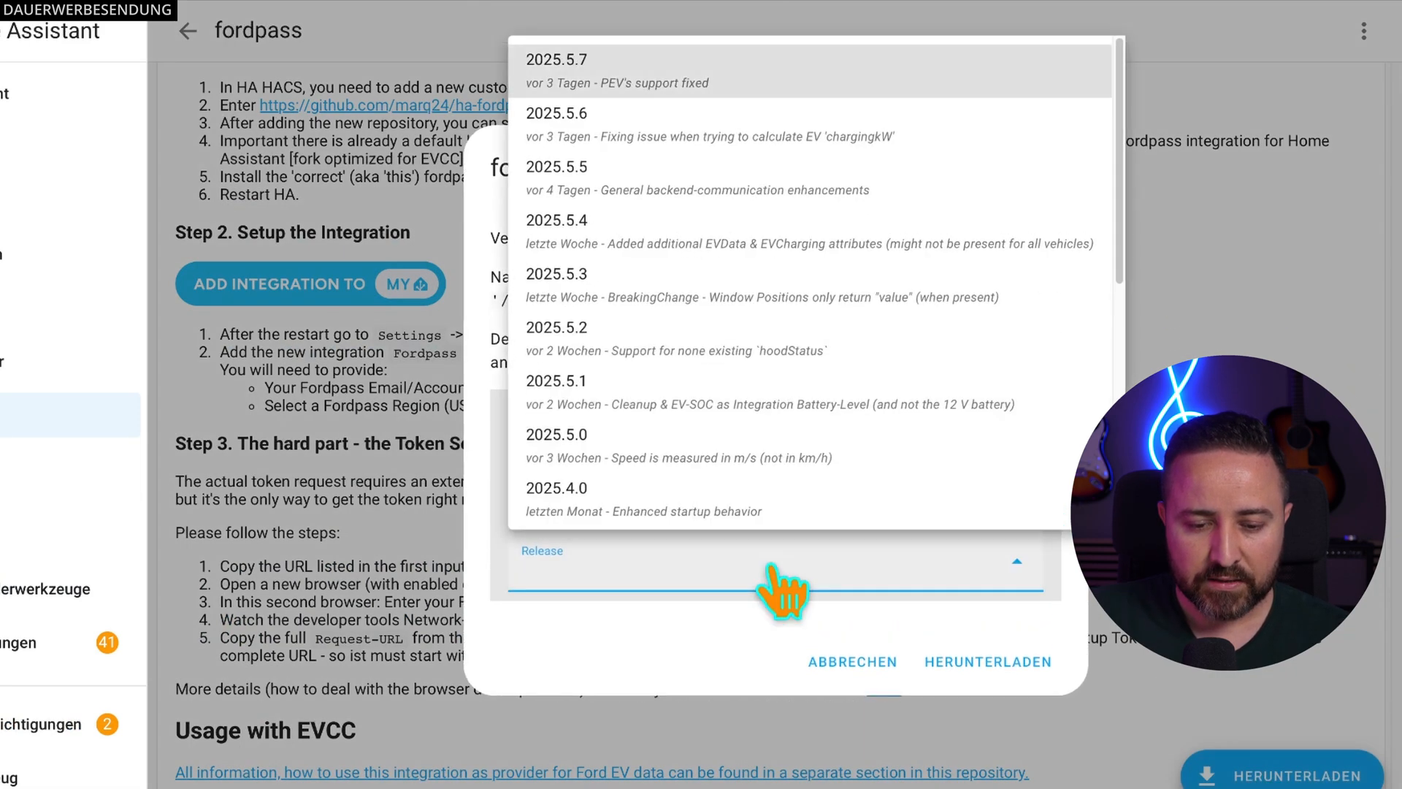
scroll(745, 311, down, 5)
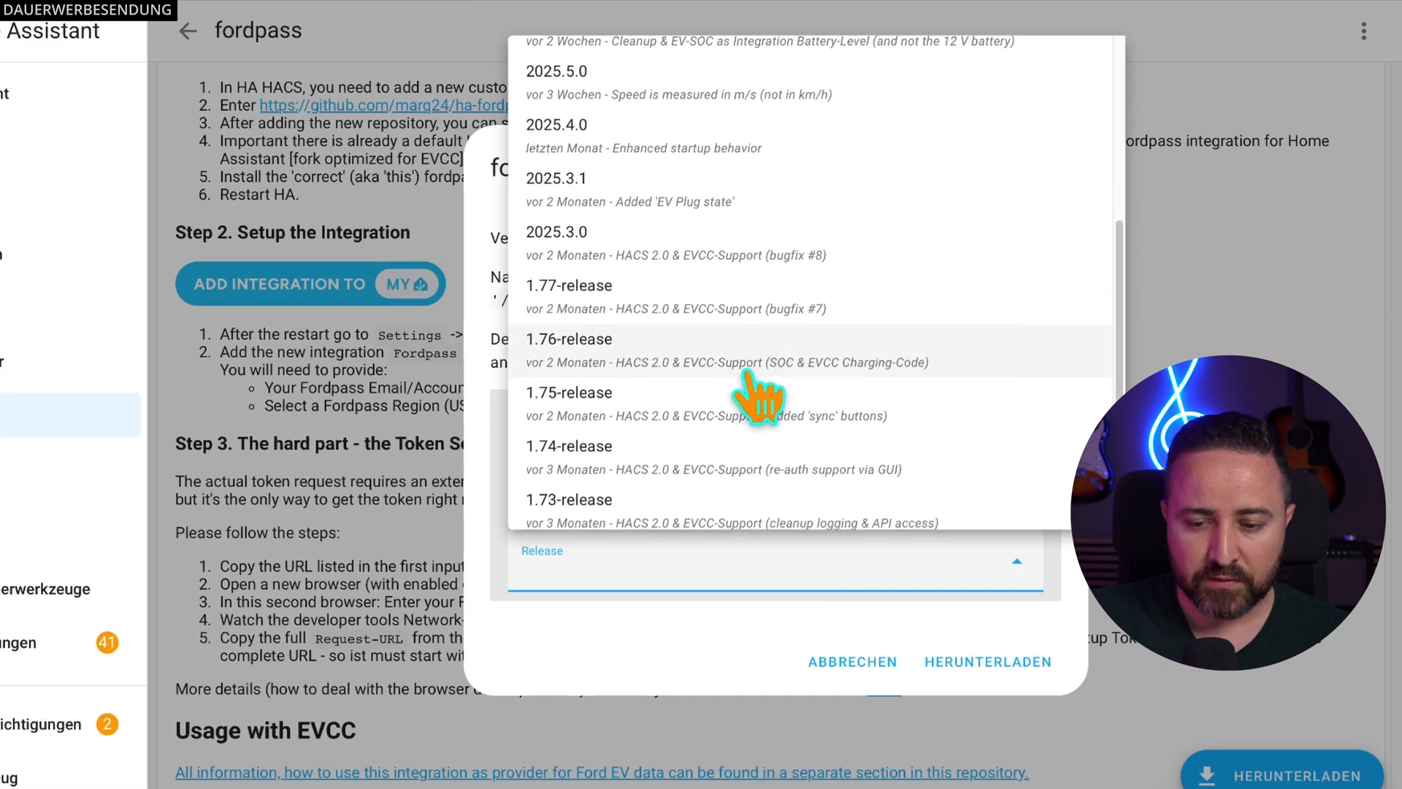
scroll(766, 409, up, 2)
scroll(763, 460, up, 3)
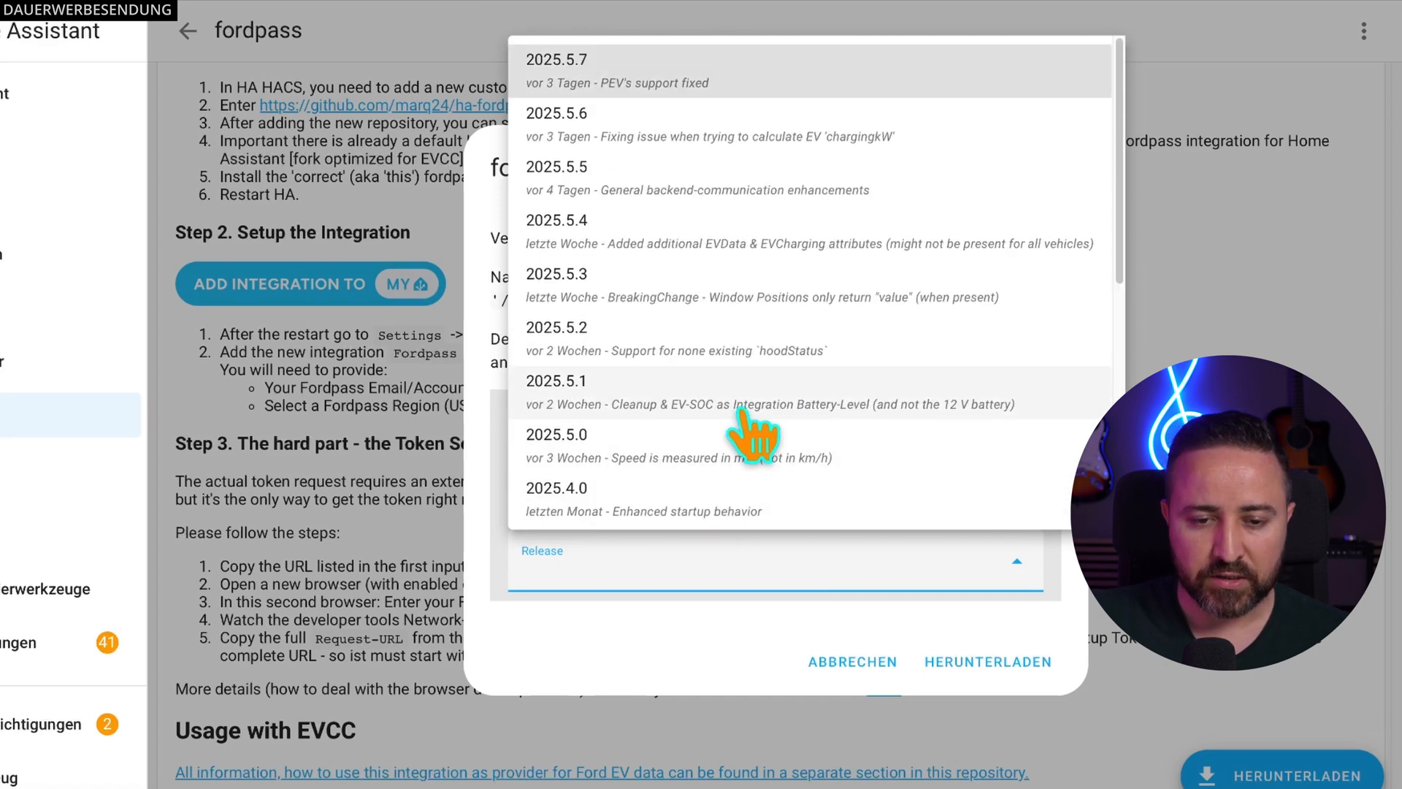
click(760, 73)
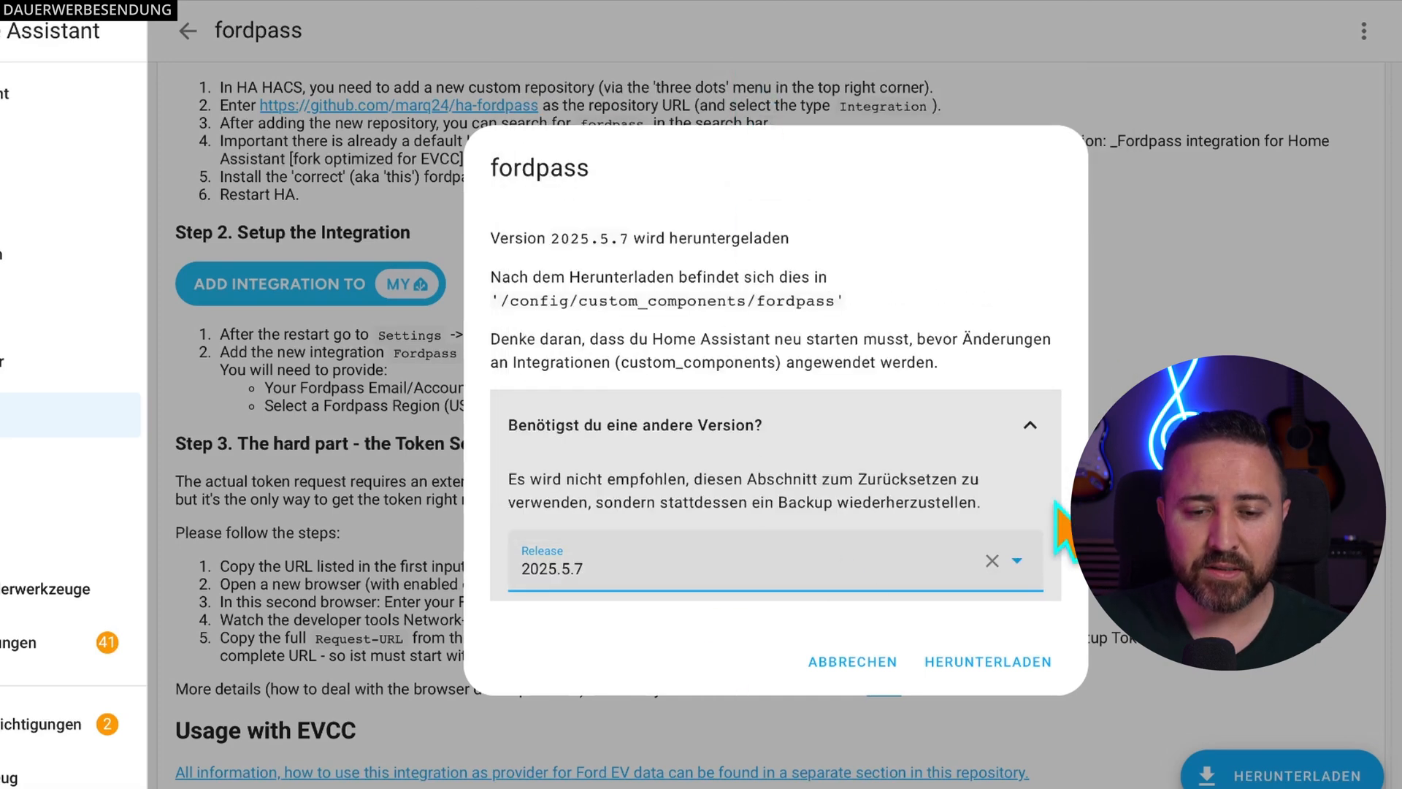
click(1005, 659)
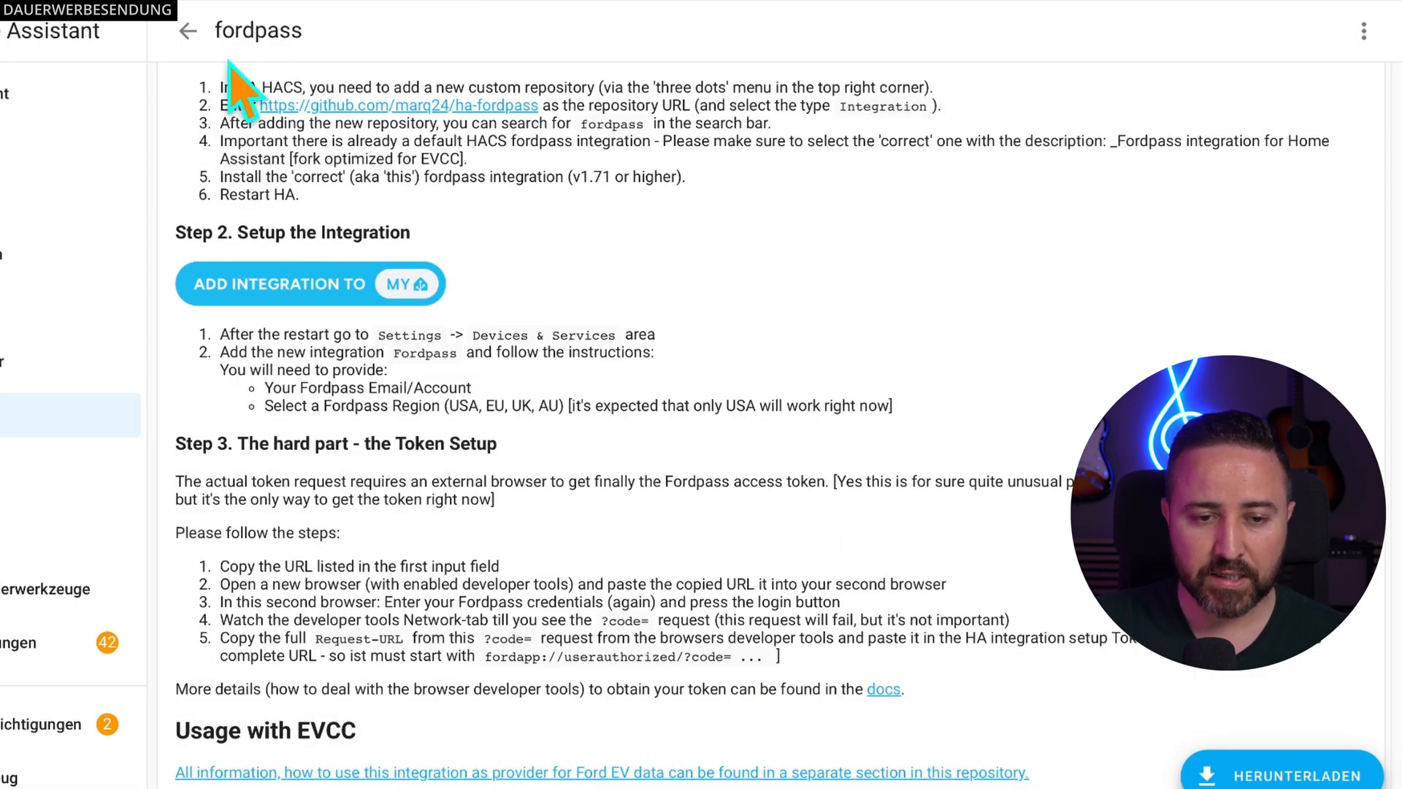
Step: Leave the fordpass repository page and restart Home Assistant from the developer tools
click(189, 30)
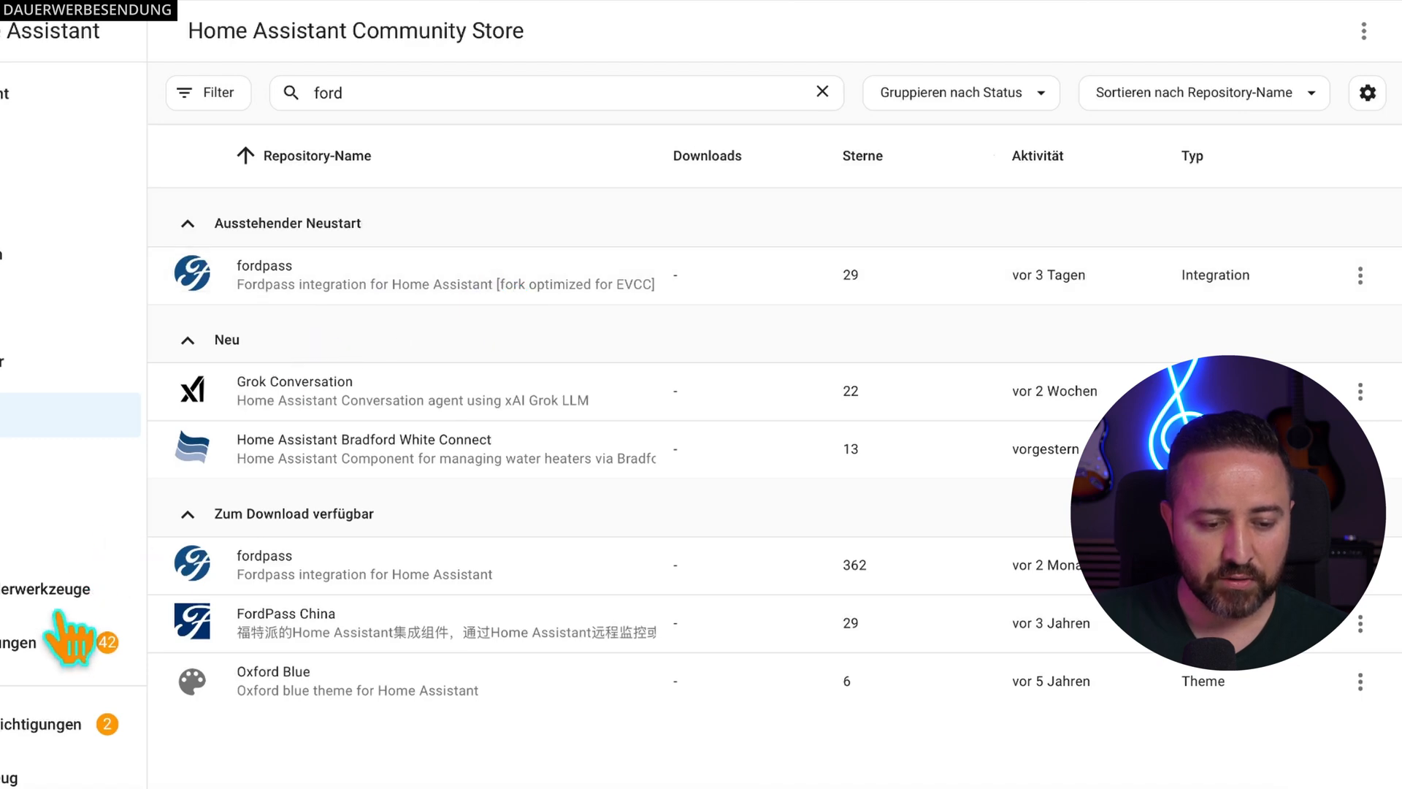
click(59, 589)
click(1274, 361)
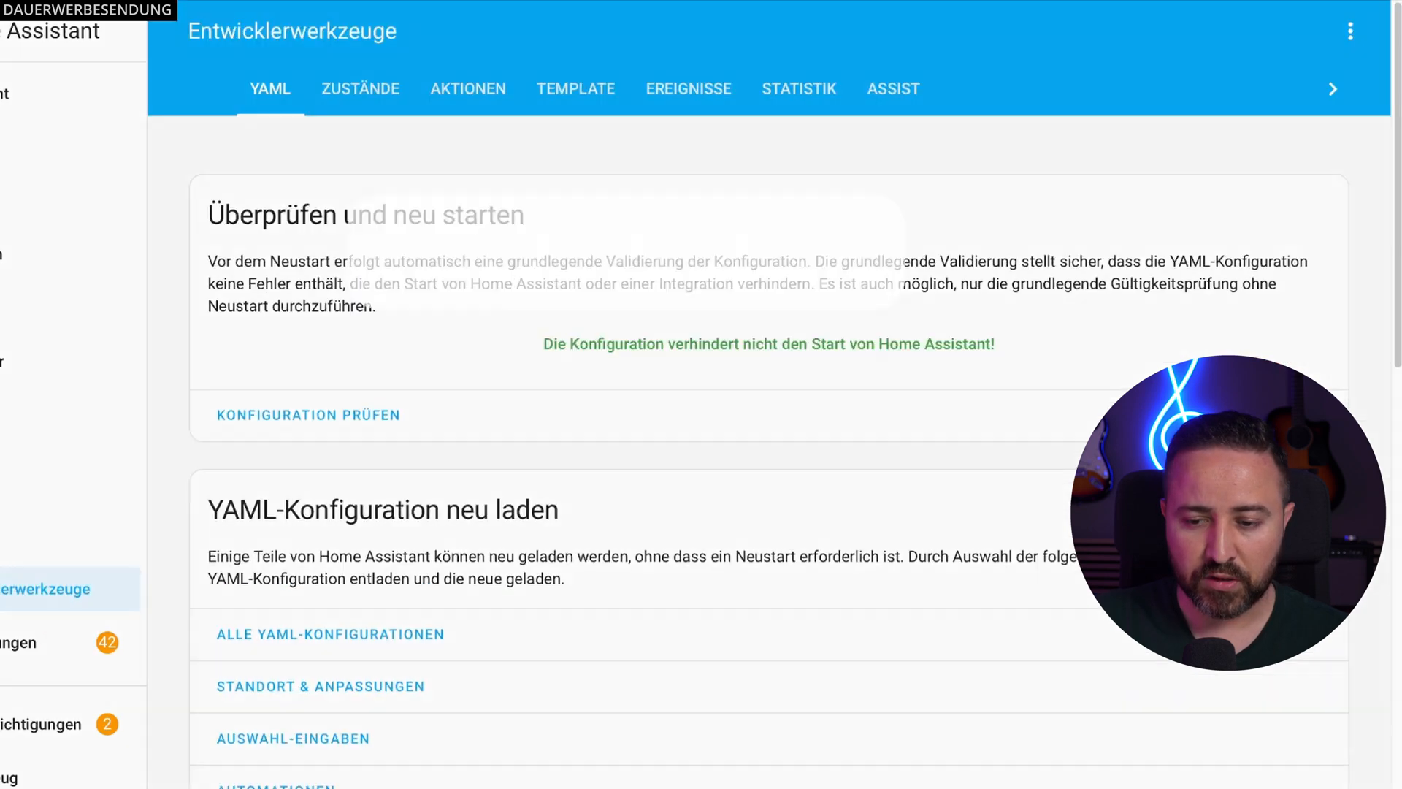
click(485, 460)
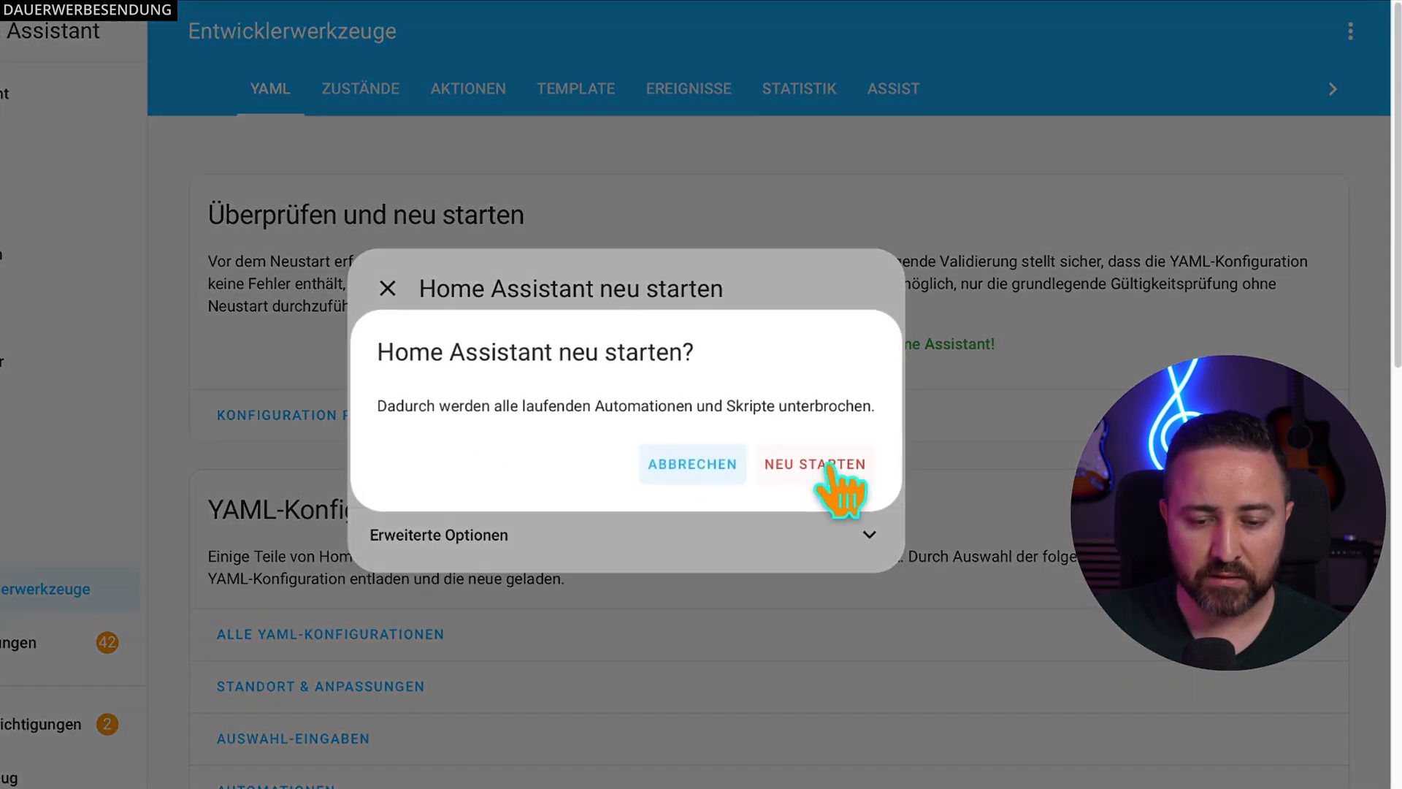
click(830, 466)
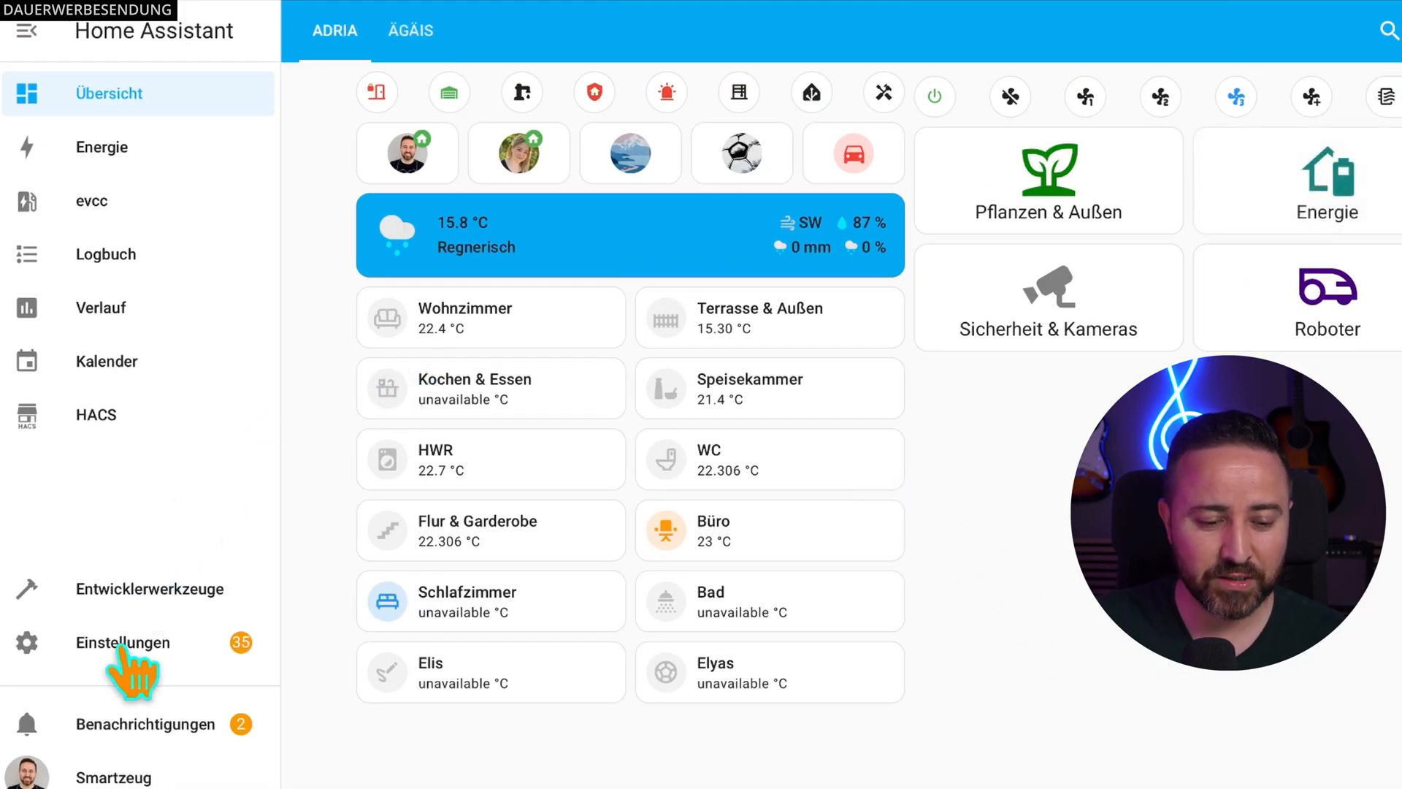
Step: Start adding a new integration under Geräte & Dienste, searching for "ford" and choosing FordPass
click(124, 652)
scroll(767, 555, down, 4)
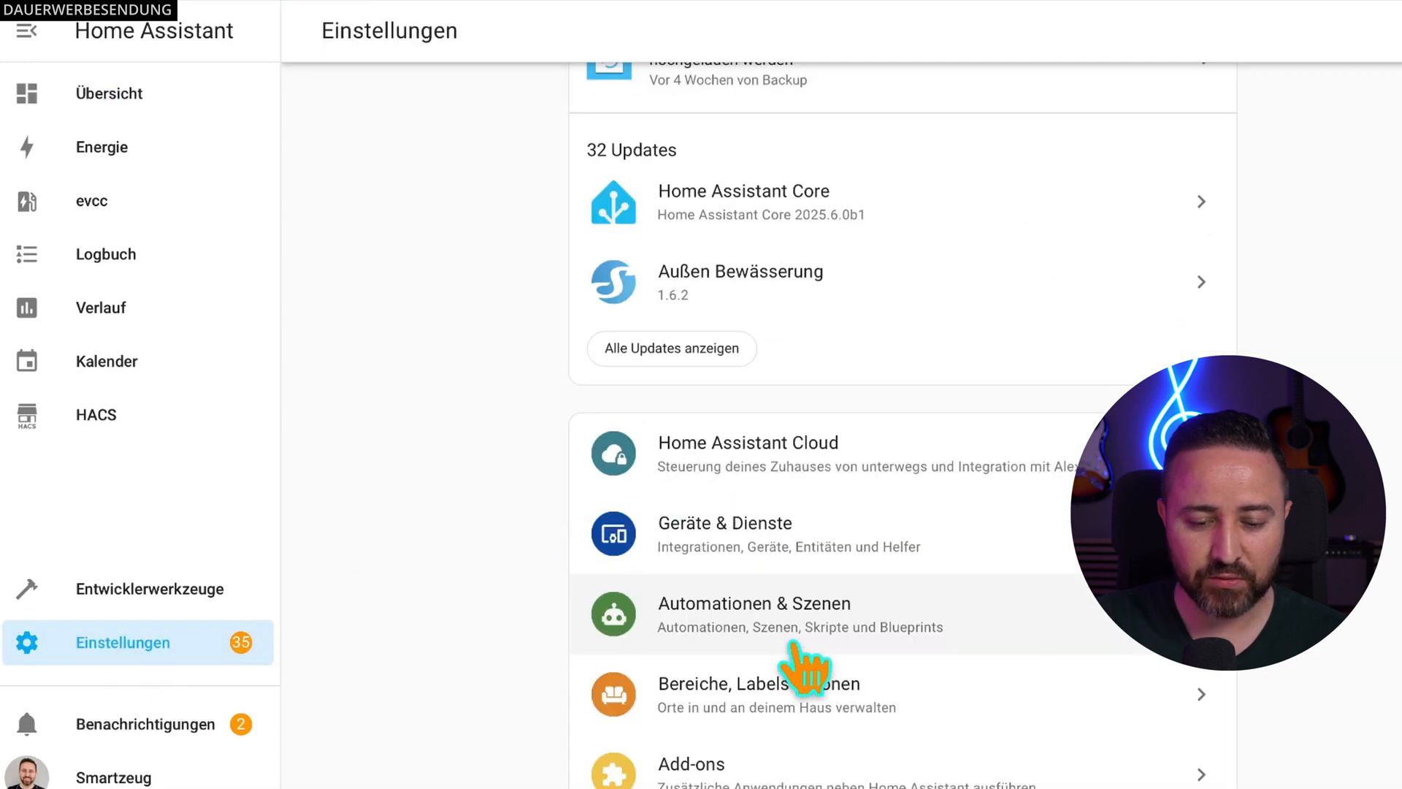
click(787, 551)
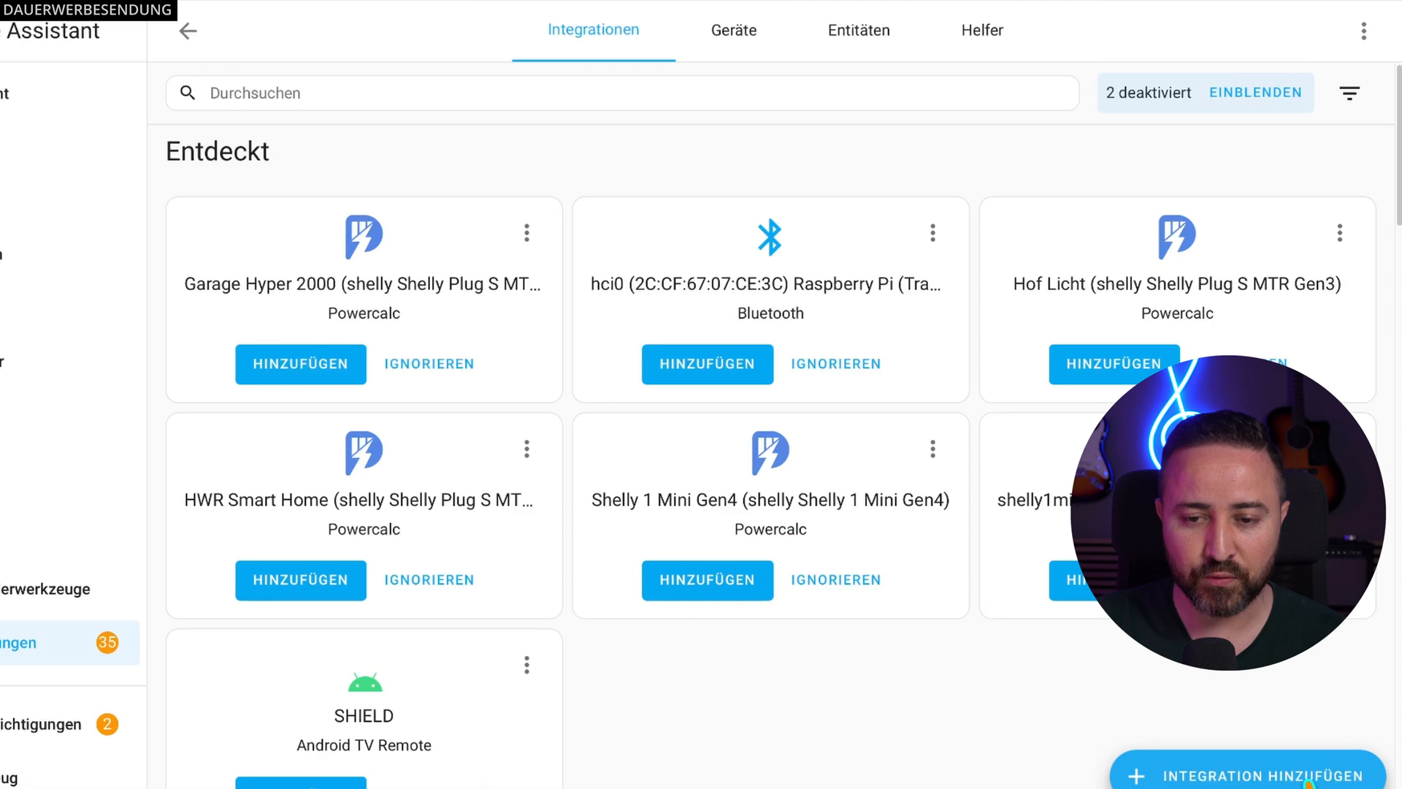
click(1308, 783)
text(ford)
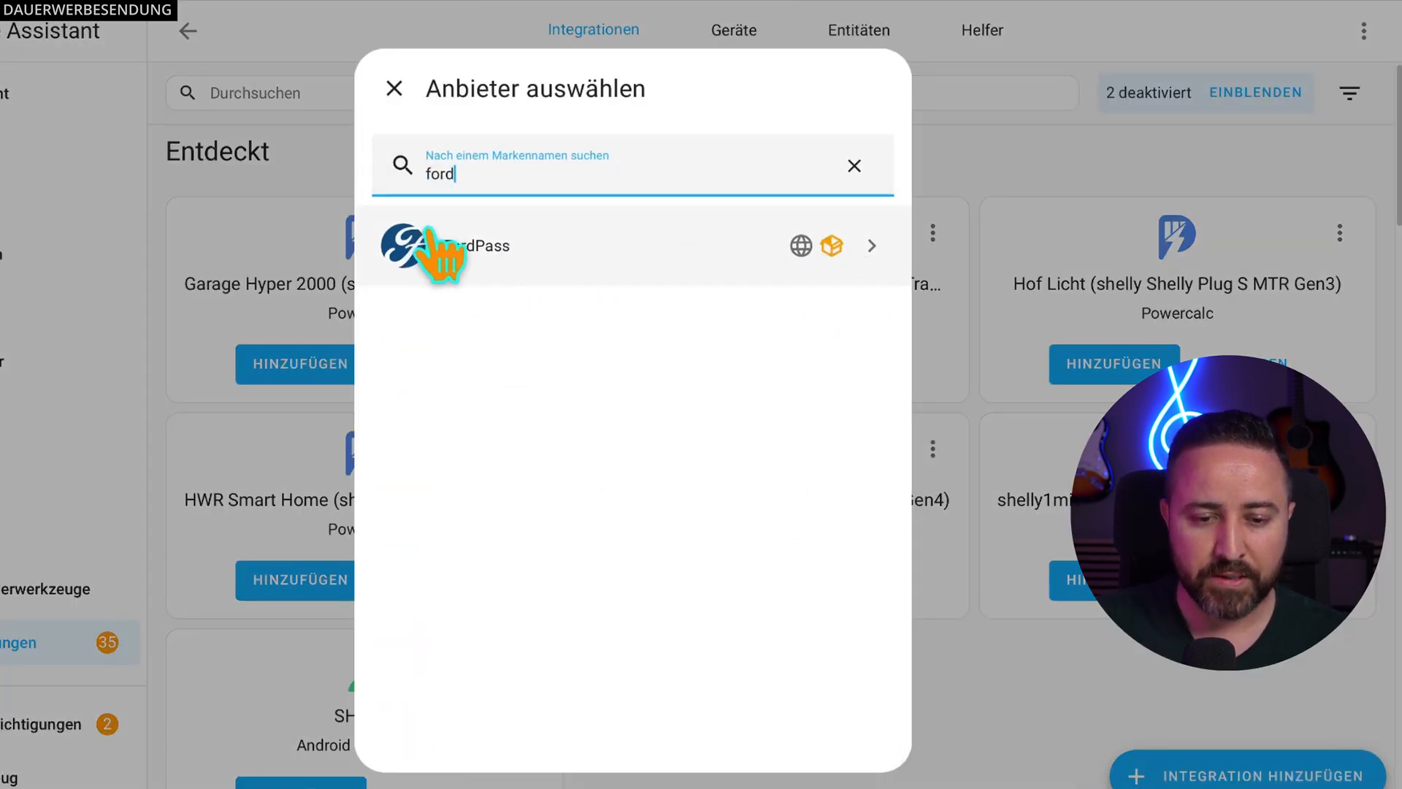
click(647, 250)
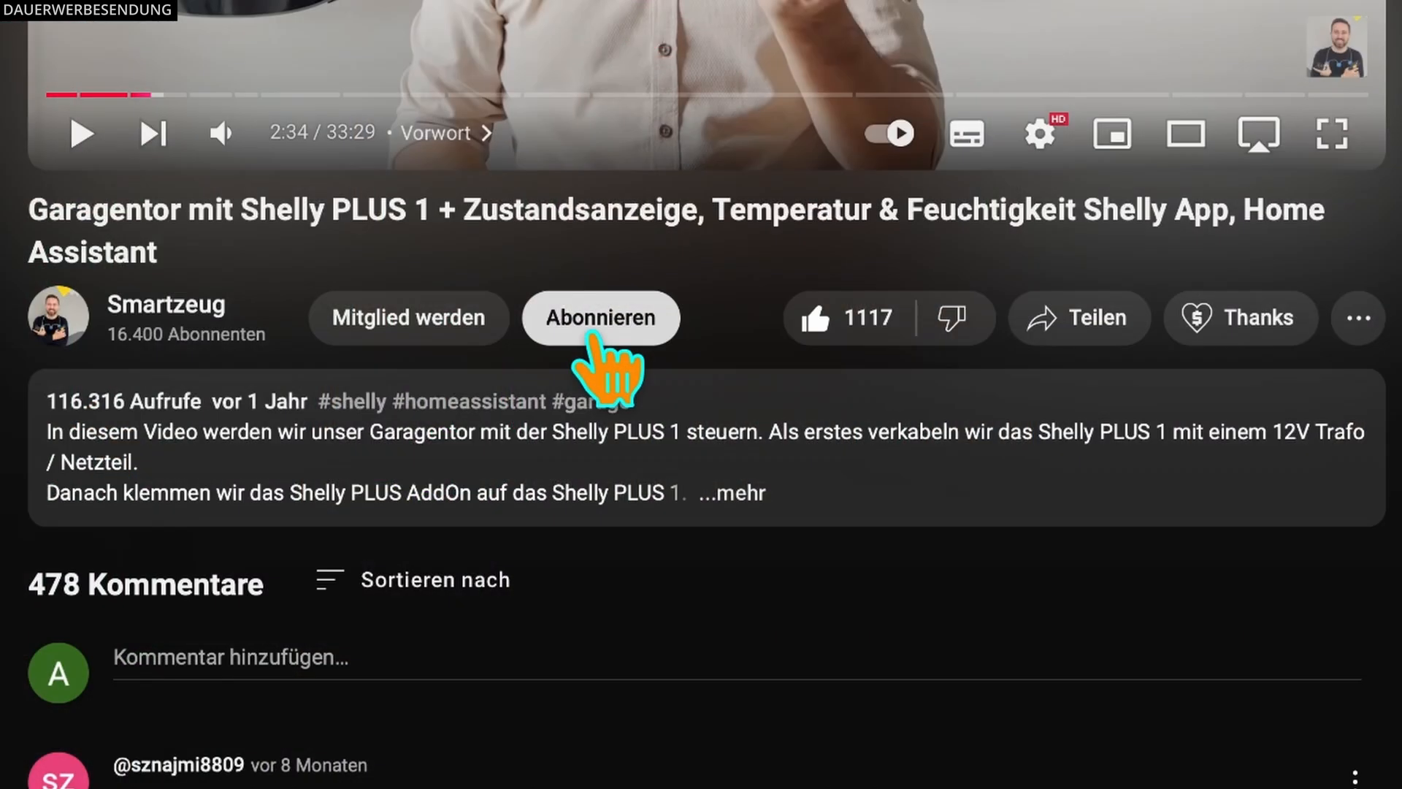
Step: Switch to YouTube, subscribe to the Smartzeug channel, and begin a comment with "Danke für" on the garage door video
click(606, 332)
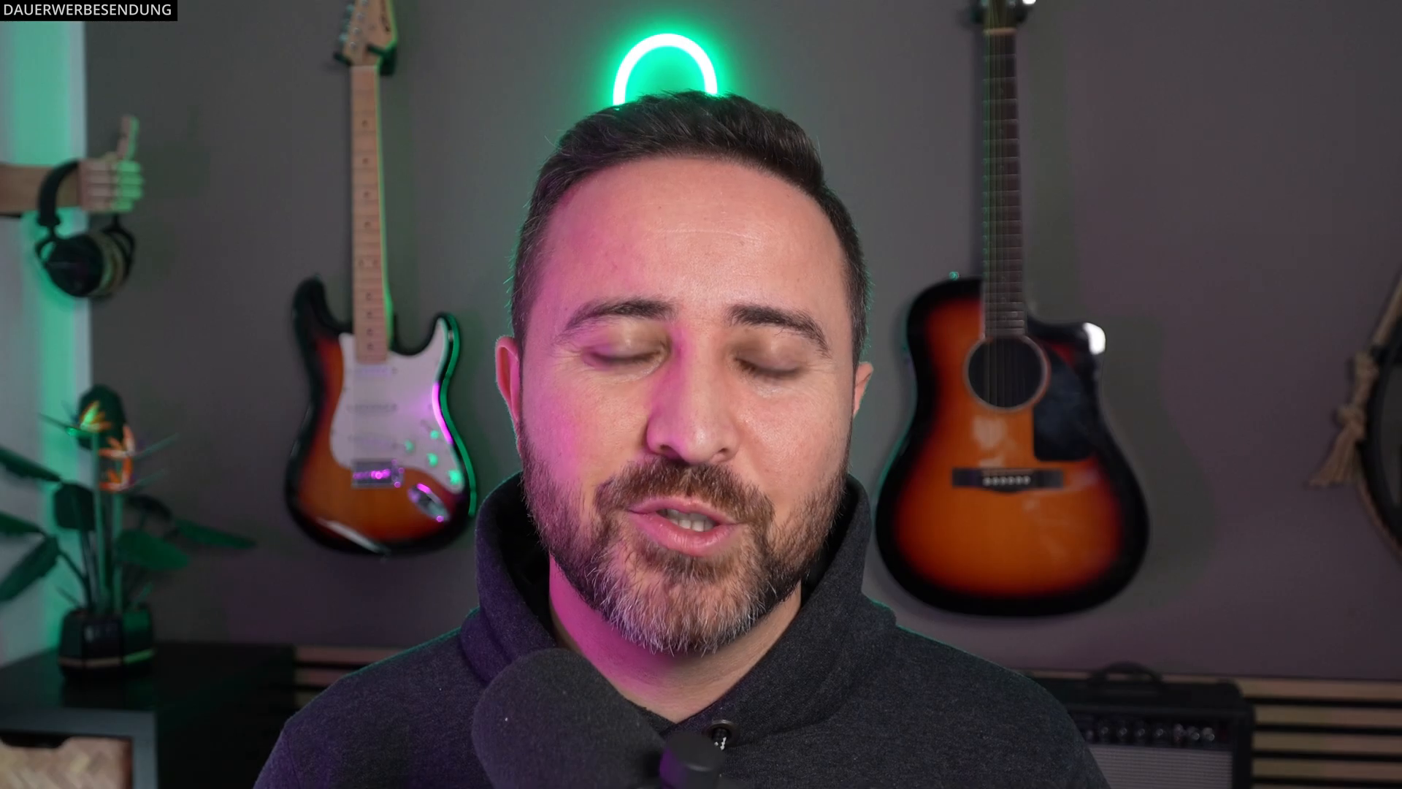
click(526, 641)
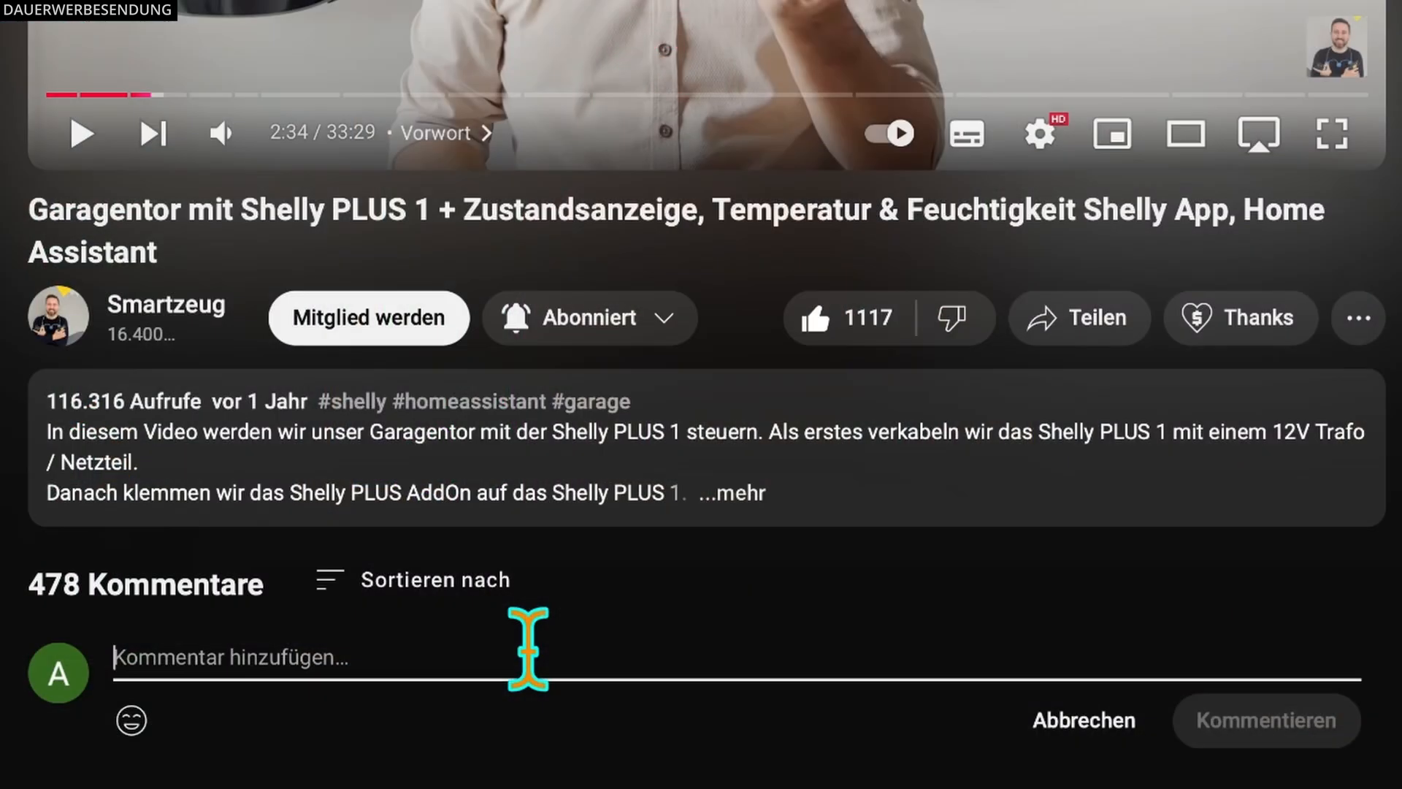
text(Danke für)
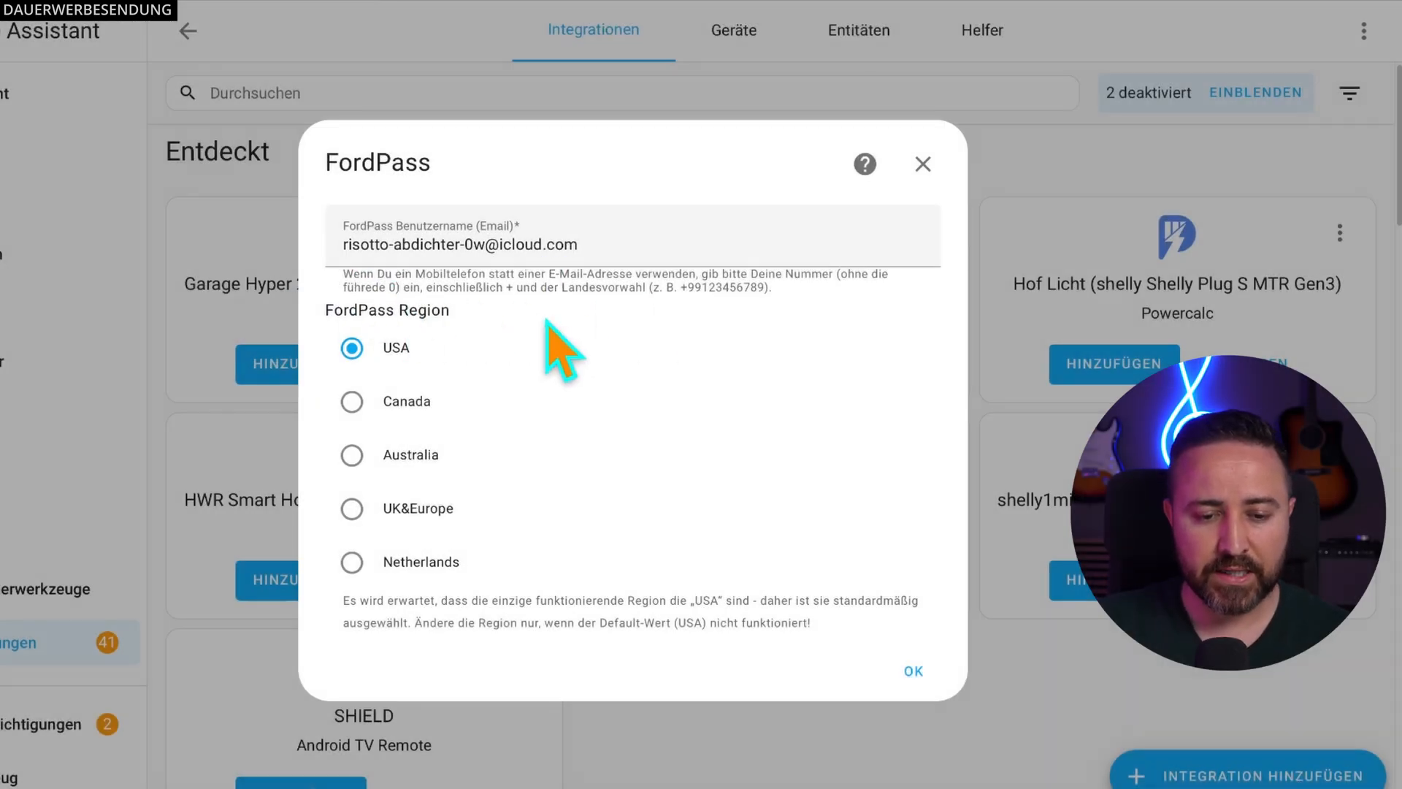
Step: Set the FordPass region to UK&Europe, submit the account form, and select the full login URL in the token setup
click(351, 508)
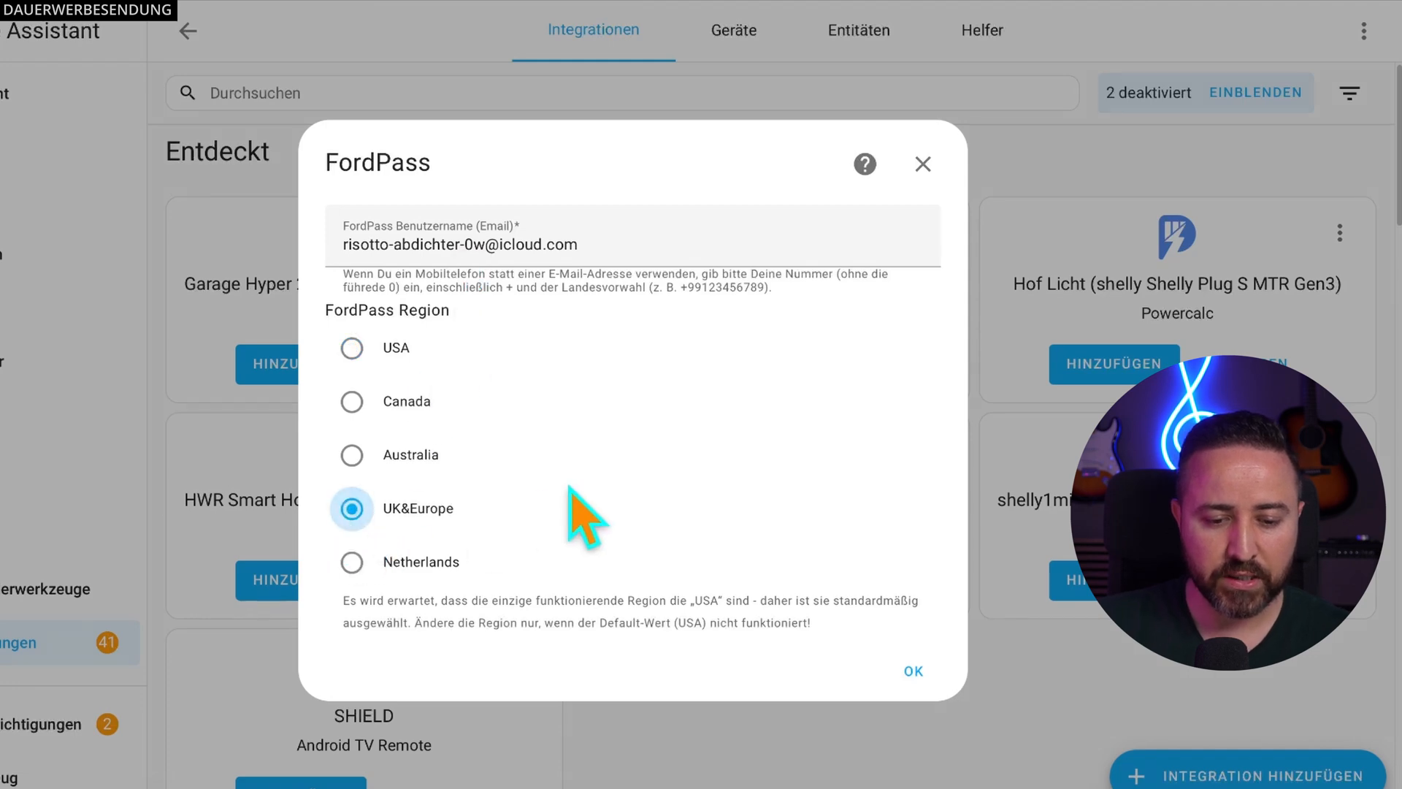
click(914, 675)
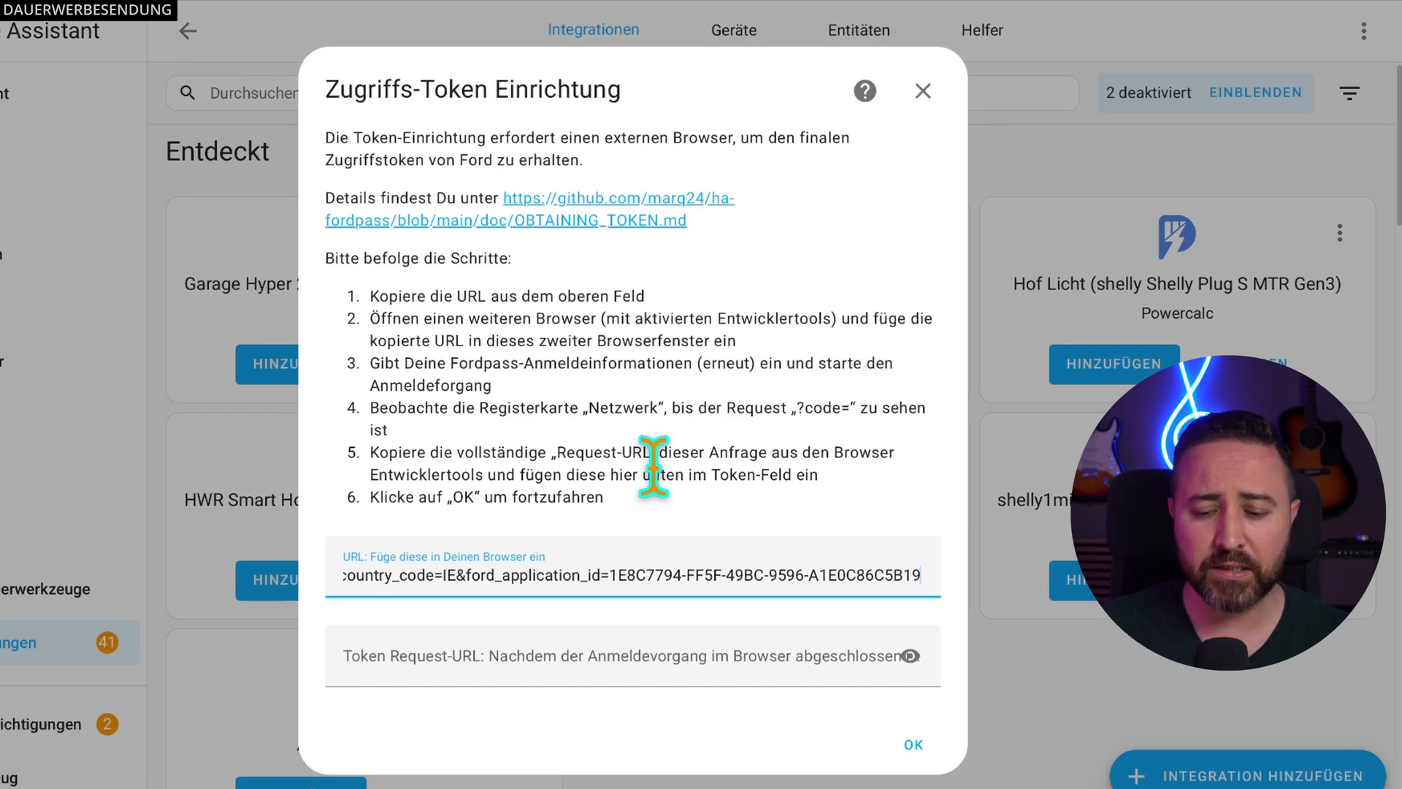
triple_click(651, 575)
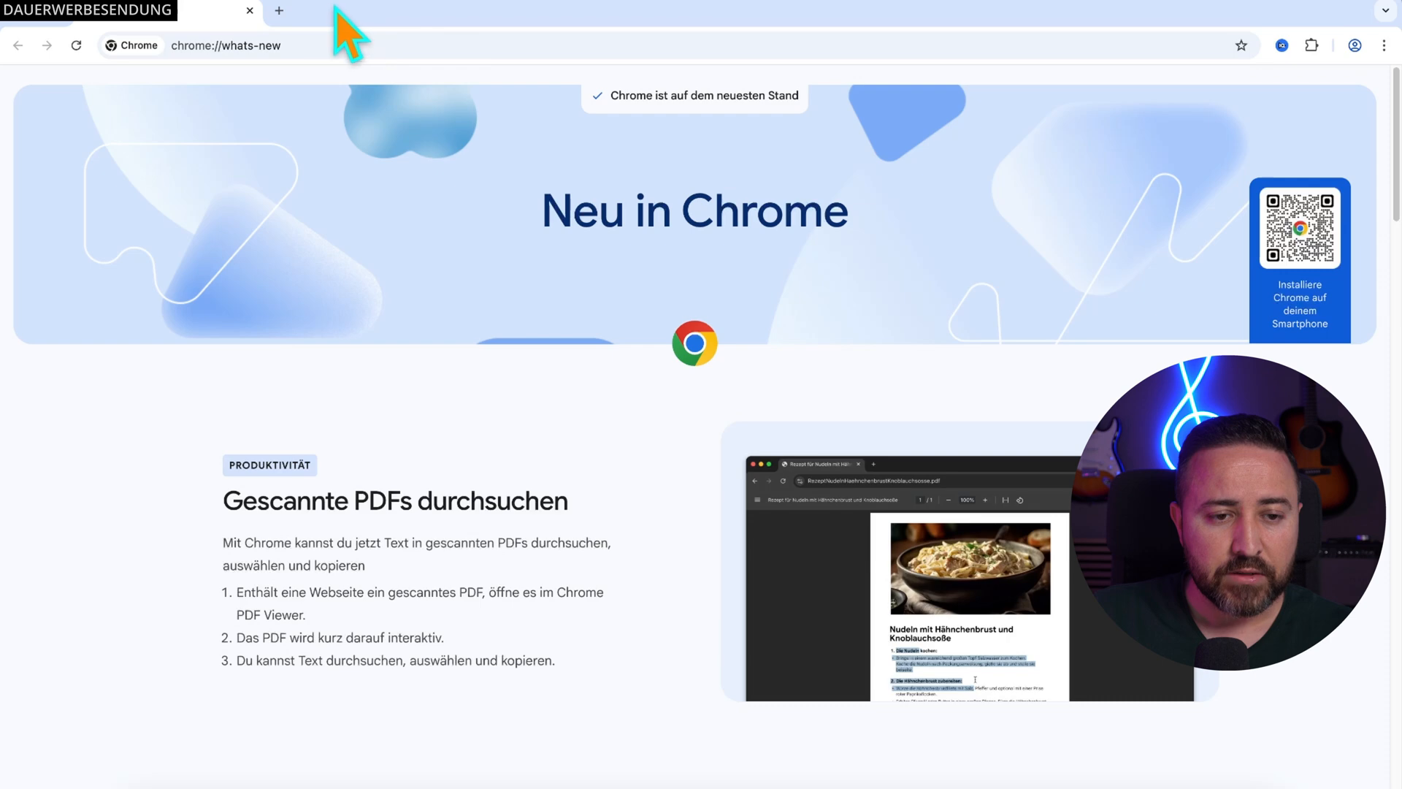
Step: Open Chrome's developer tools and load the copied Ford login URL in the browser
click(259, 11)
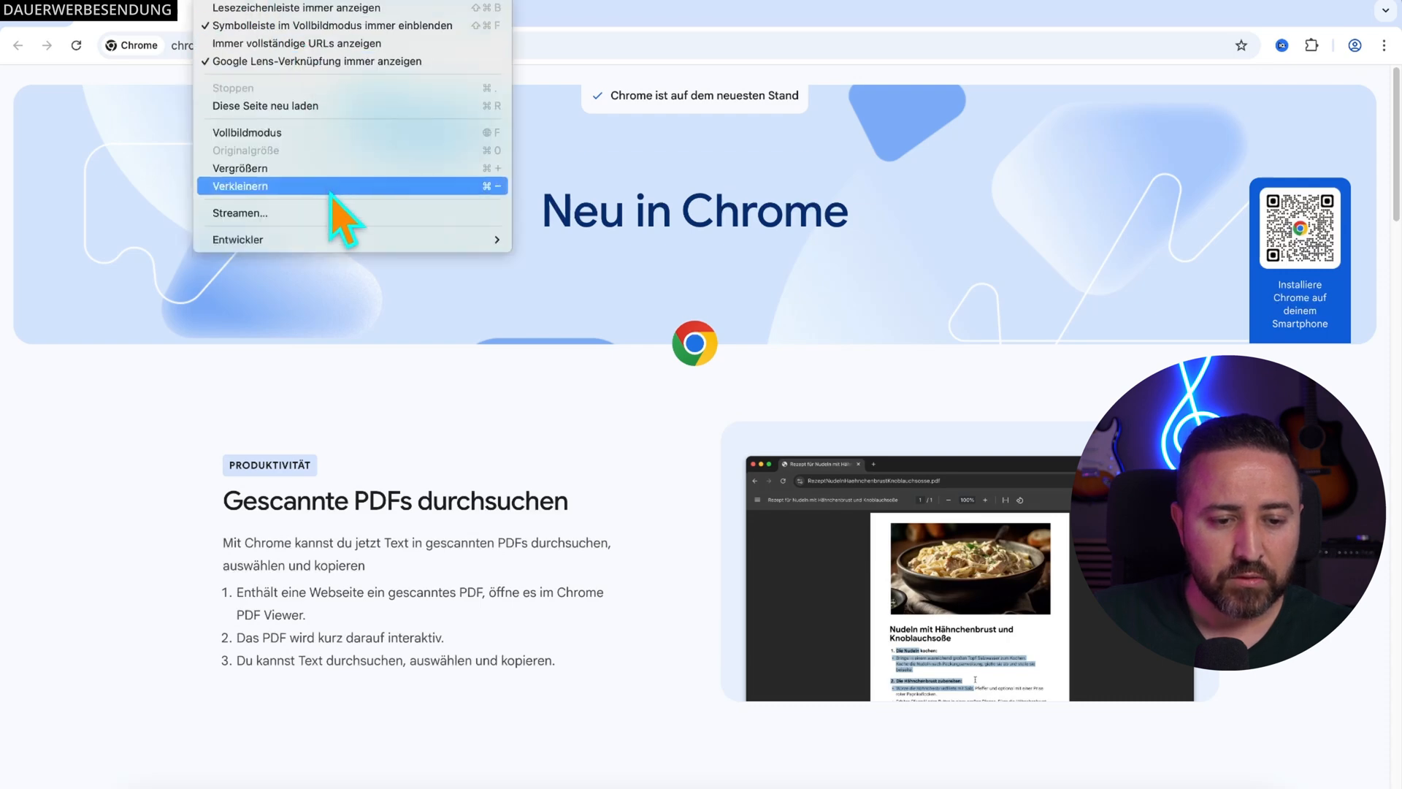
mouse_move(342, 238)
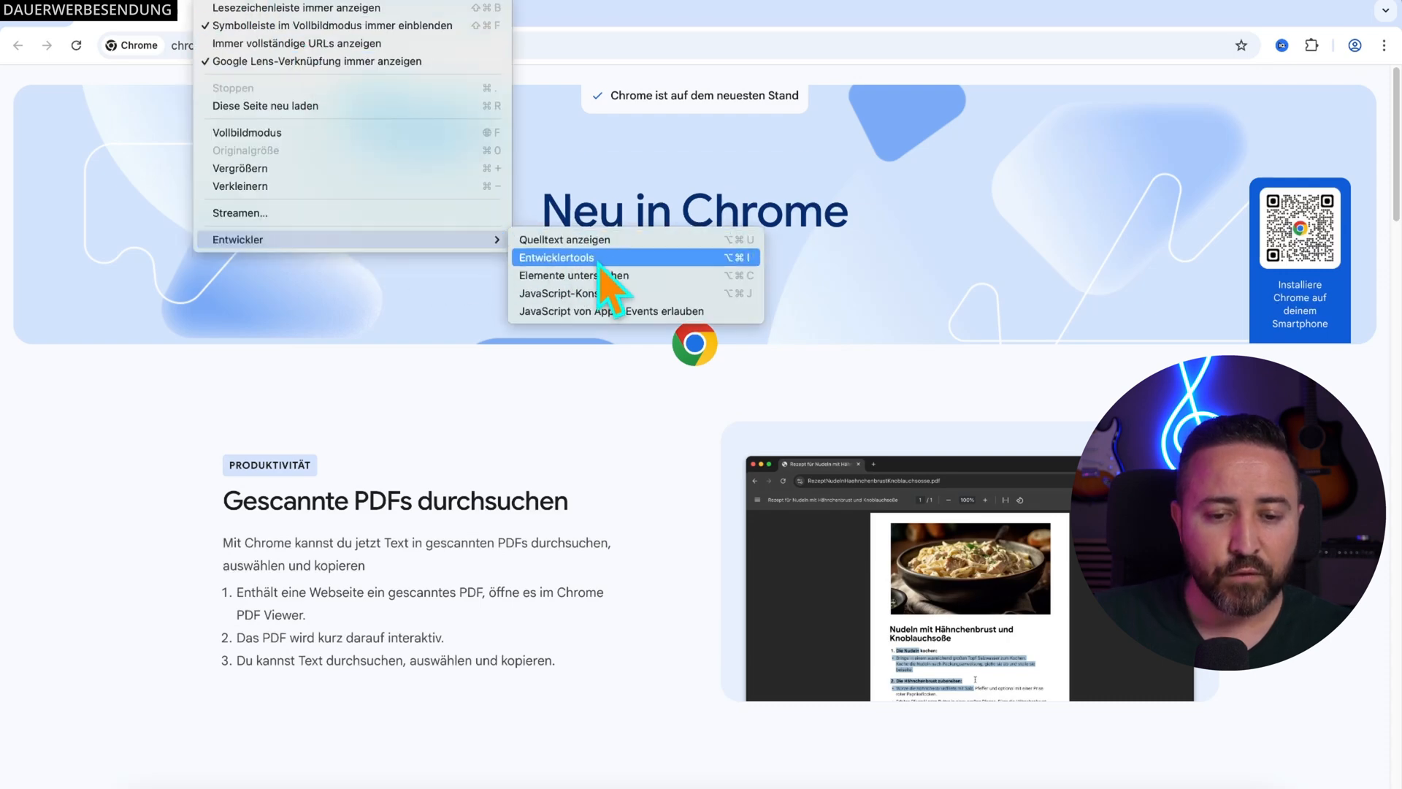
click(640, 261)
click(354, 44)
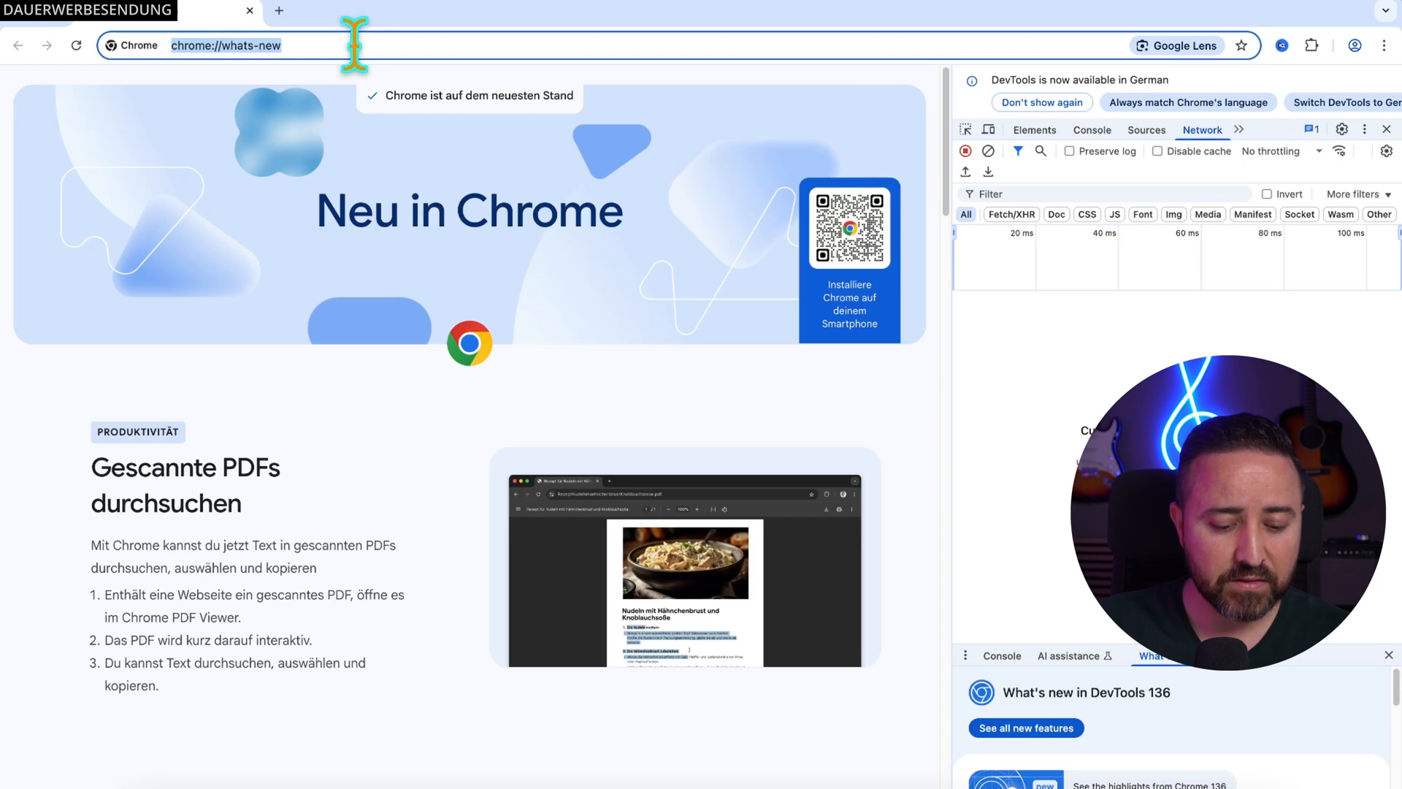
key(super+v)
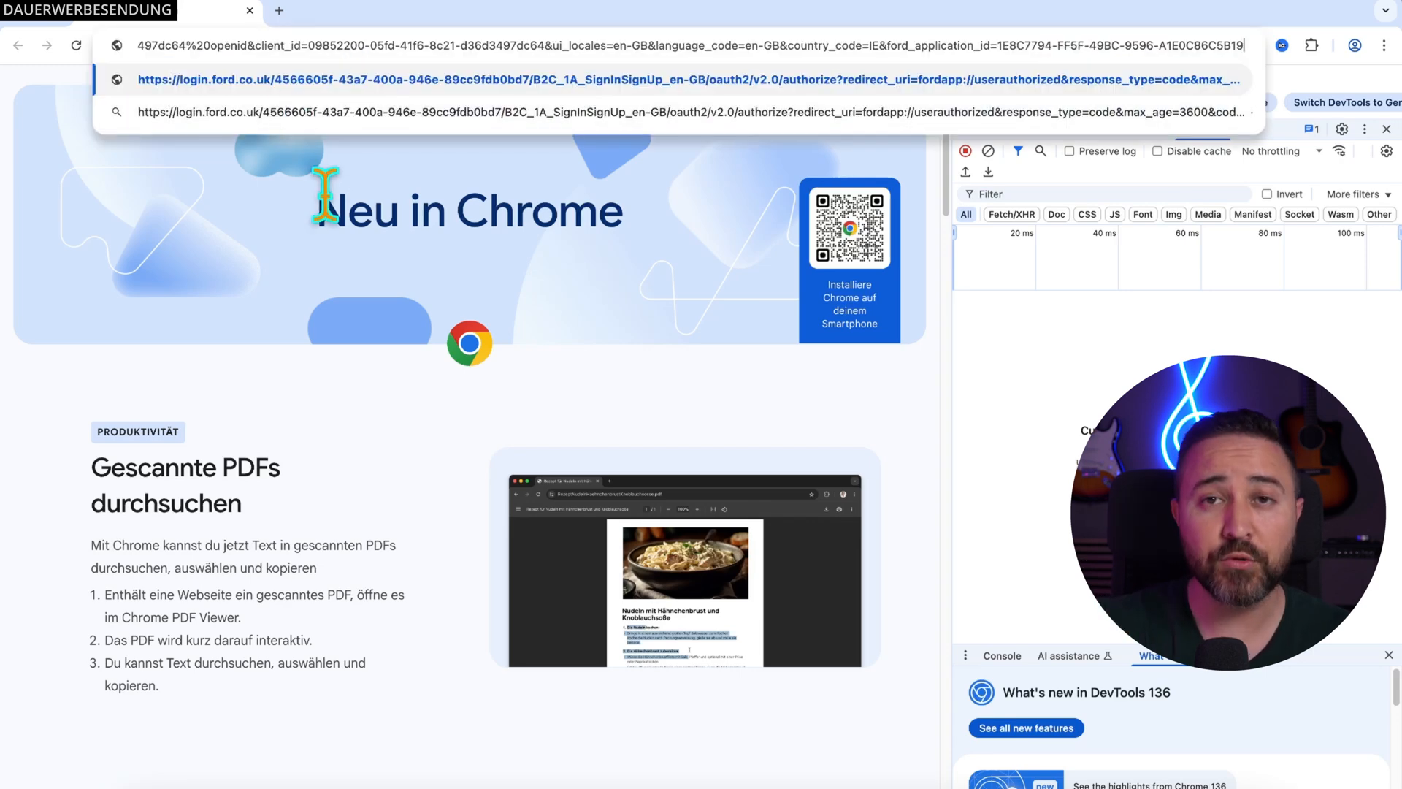
key(Return)
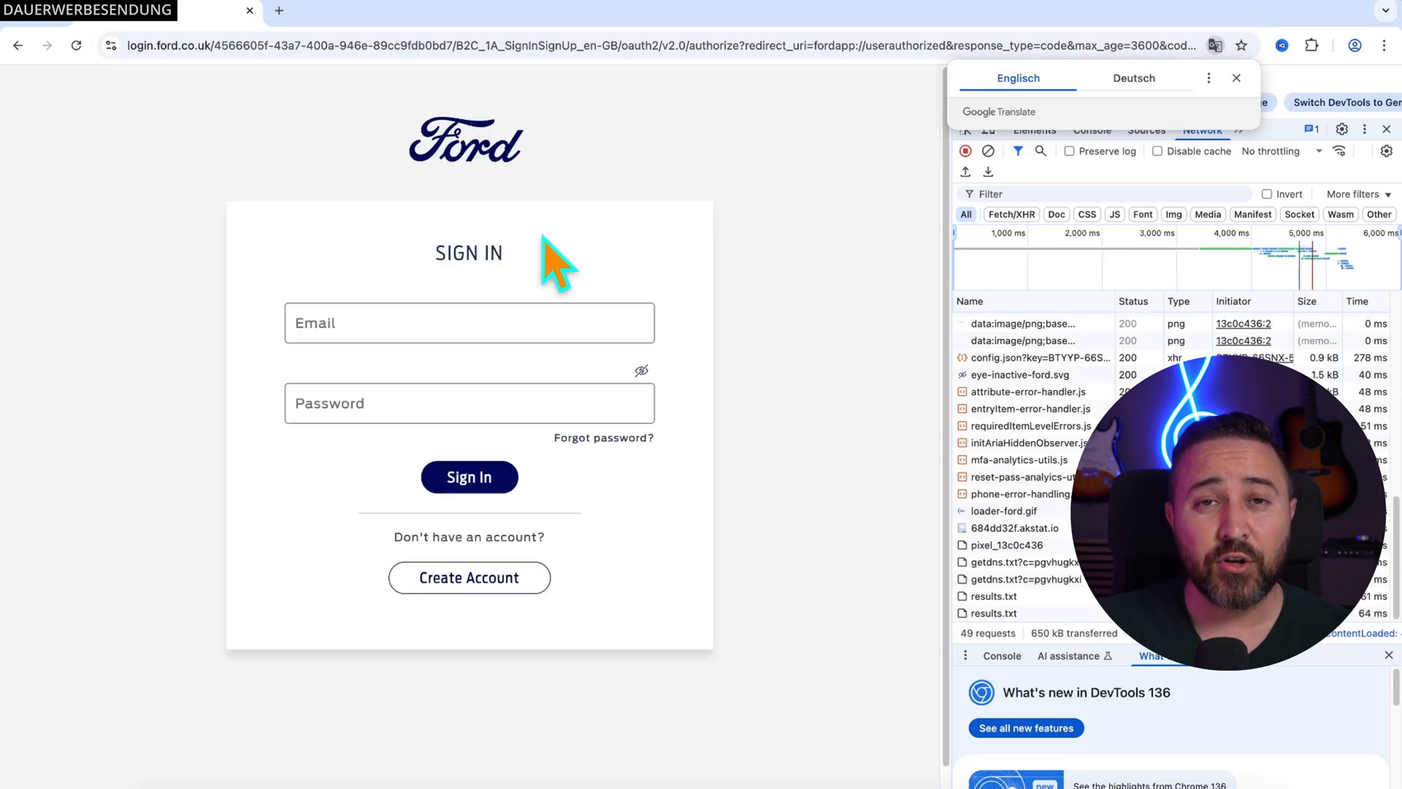
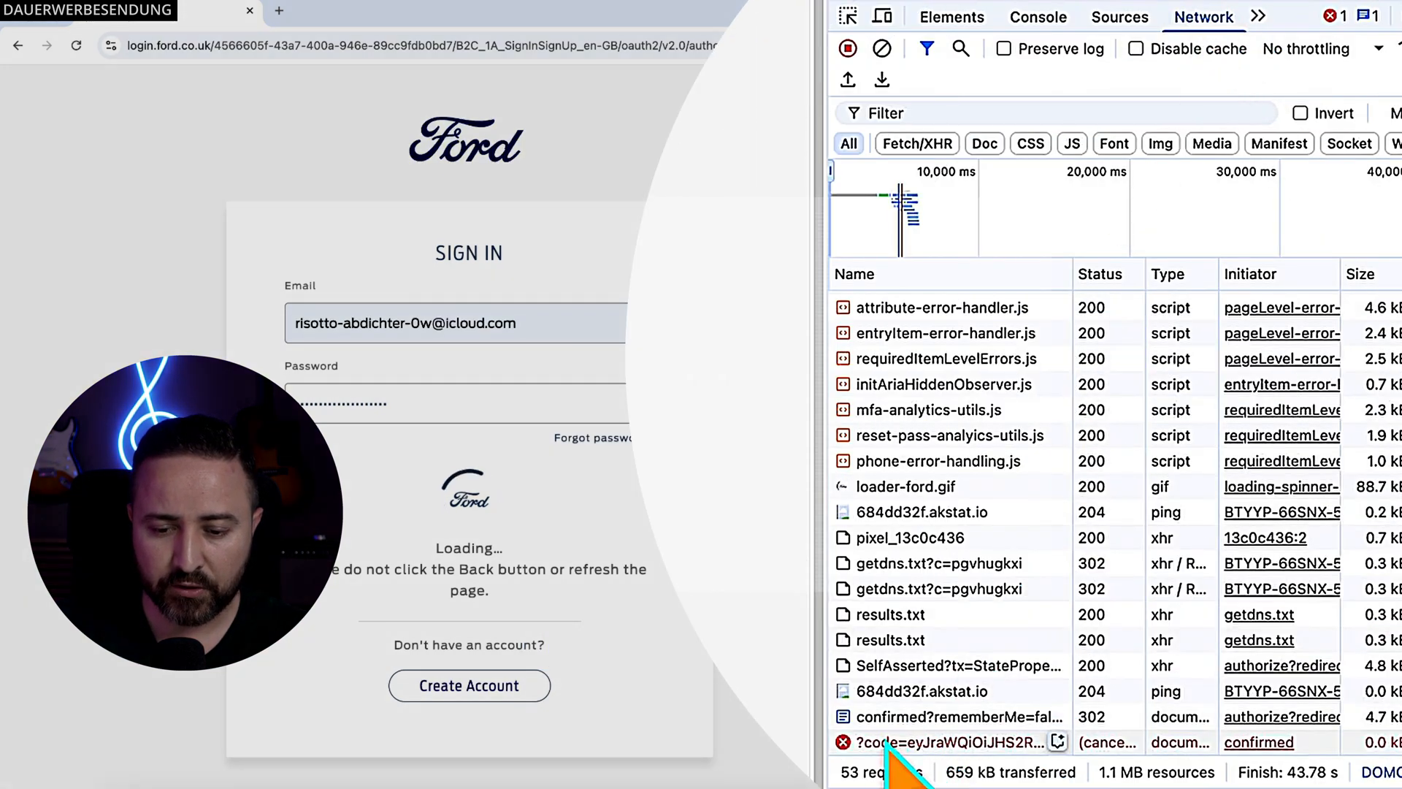
Step: Copy the "?code=" request's URL into the FordPass token setup and finish adding the offered vehicle
right_click(986, 740)
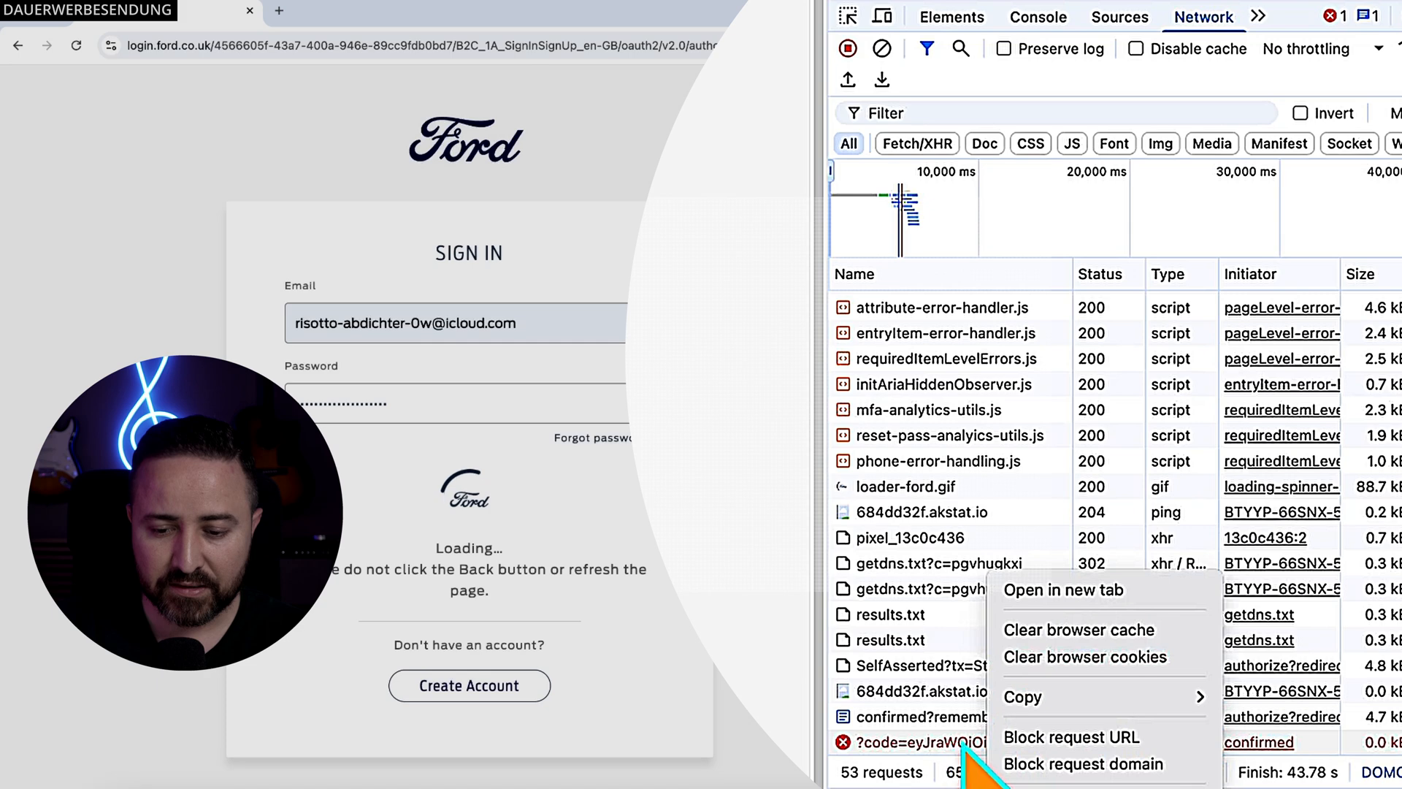
mouse_move(1022, 700)
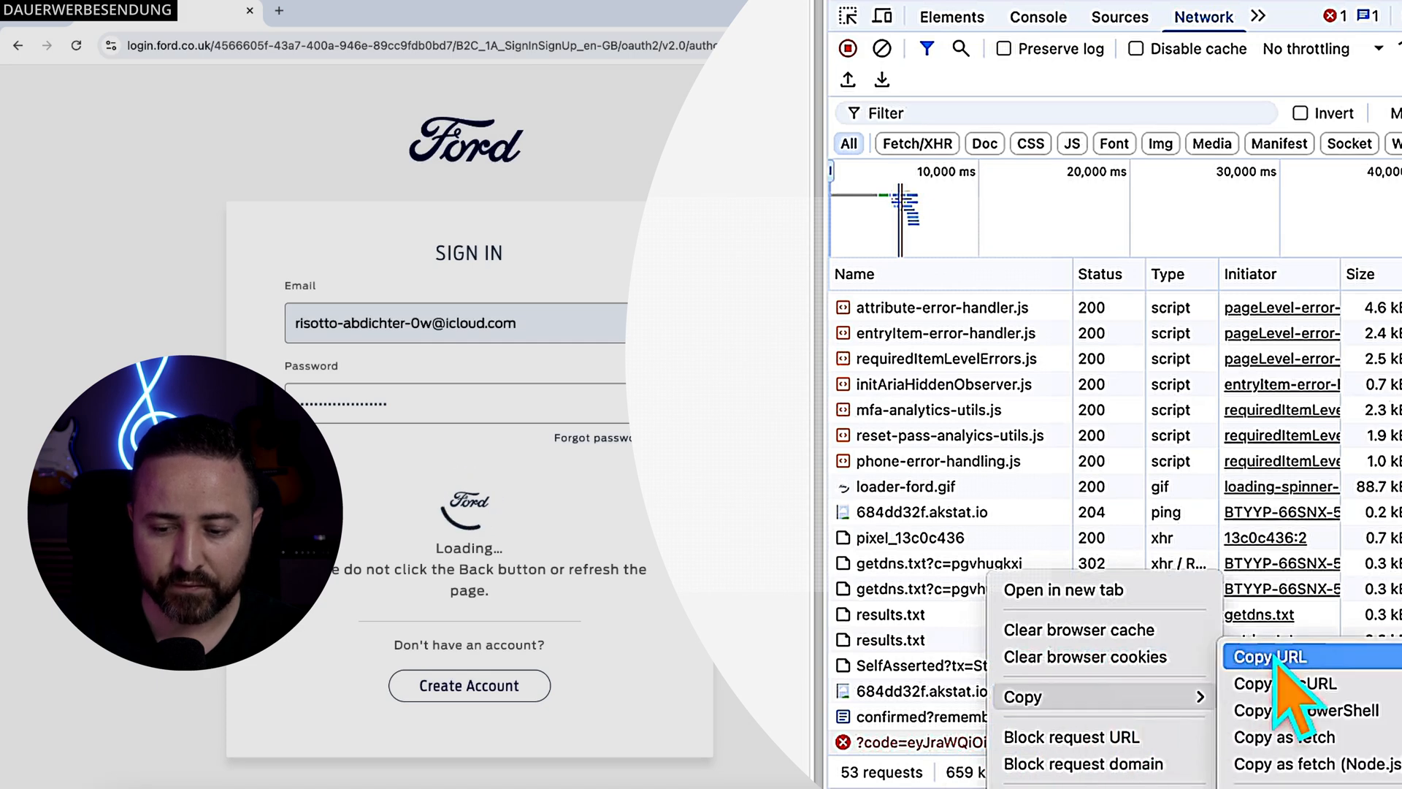
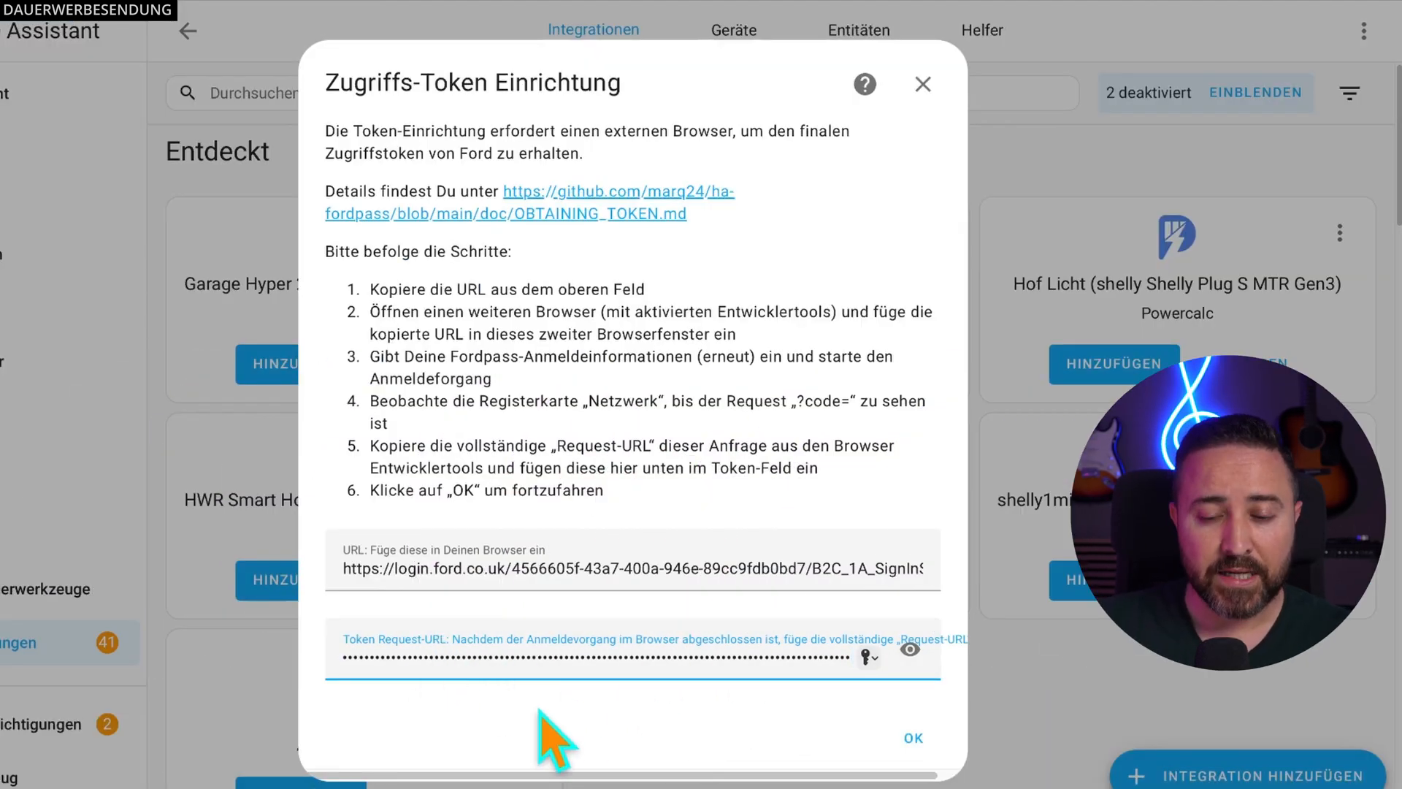
click(914, 739)
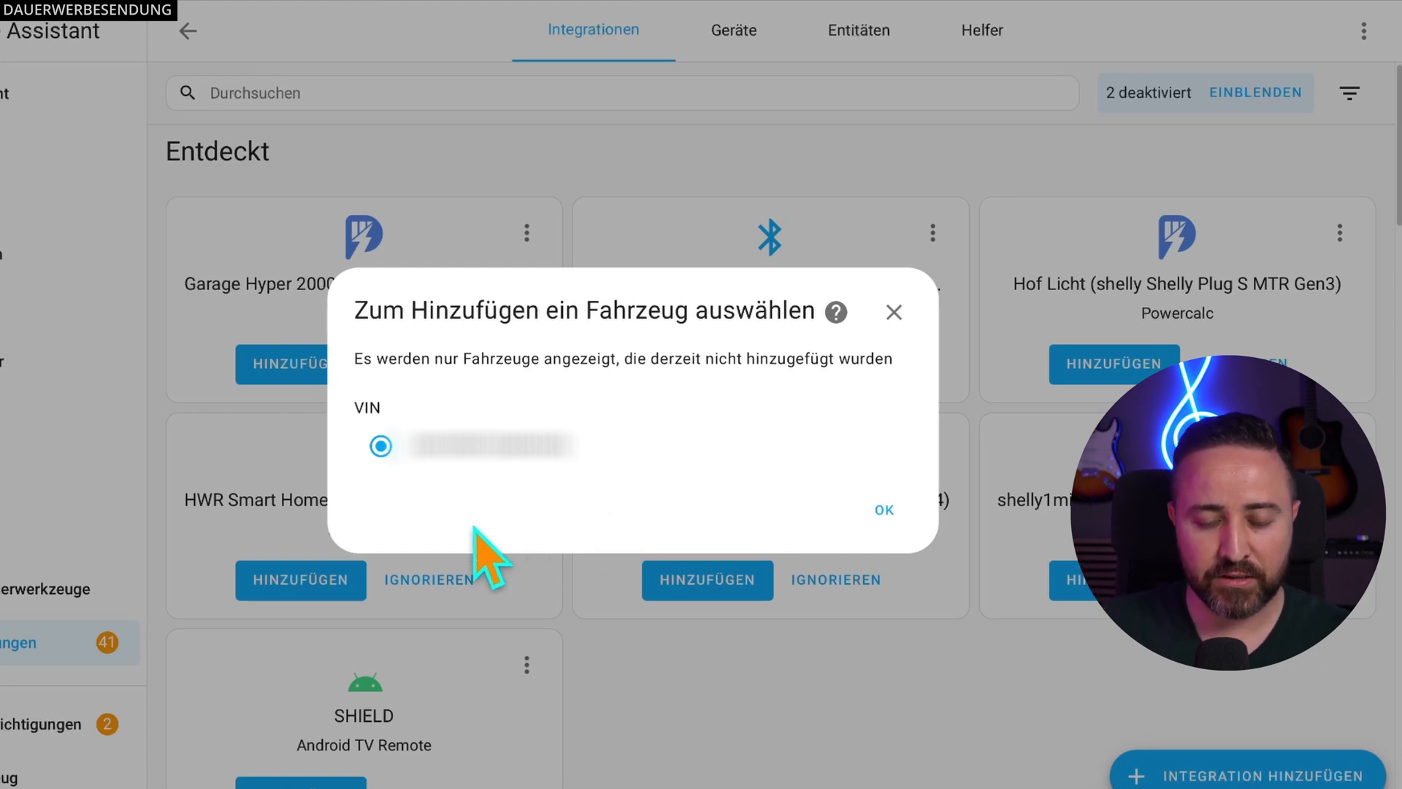
click(884, 510)
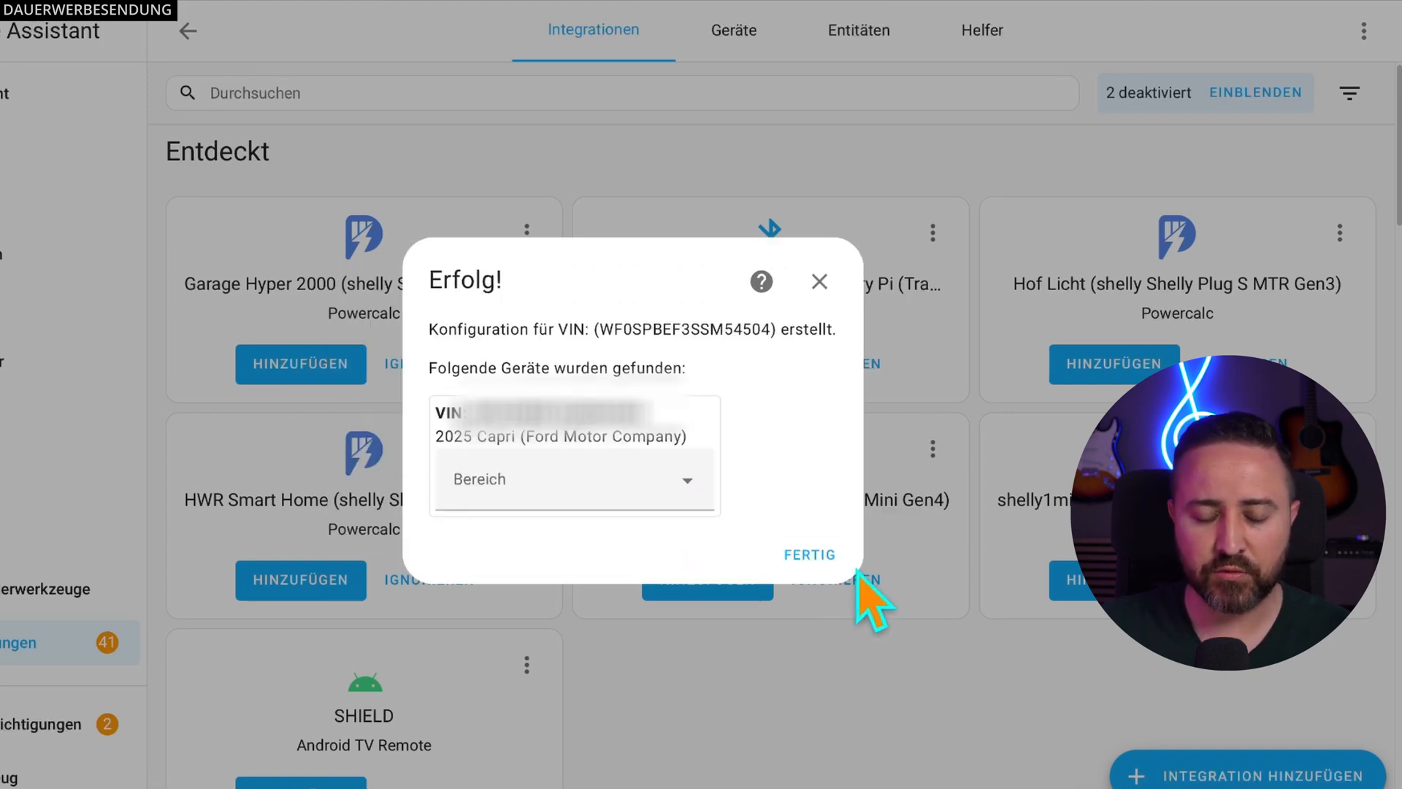
click(809, 557)
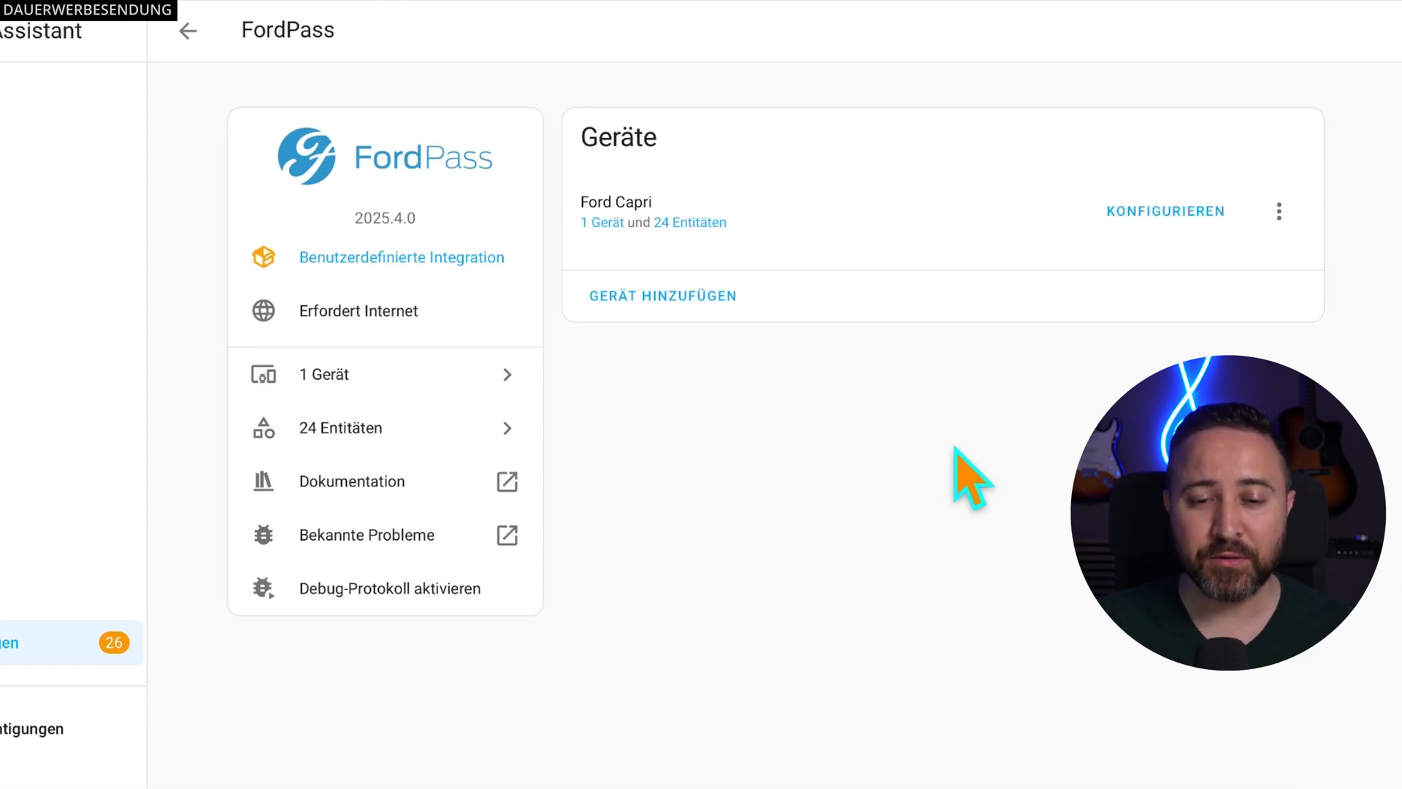
Step: Review the Ford Capri entry's actions and its pressure, distance and update interval options, accepting them as they are
click(1280, 212)
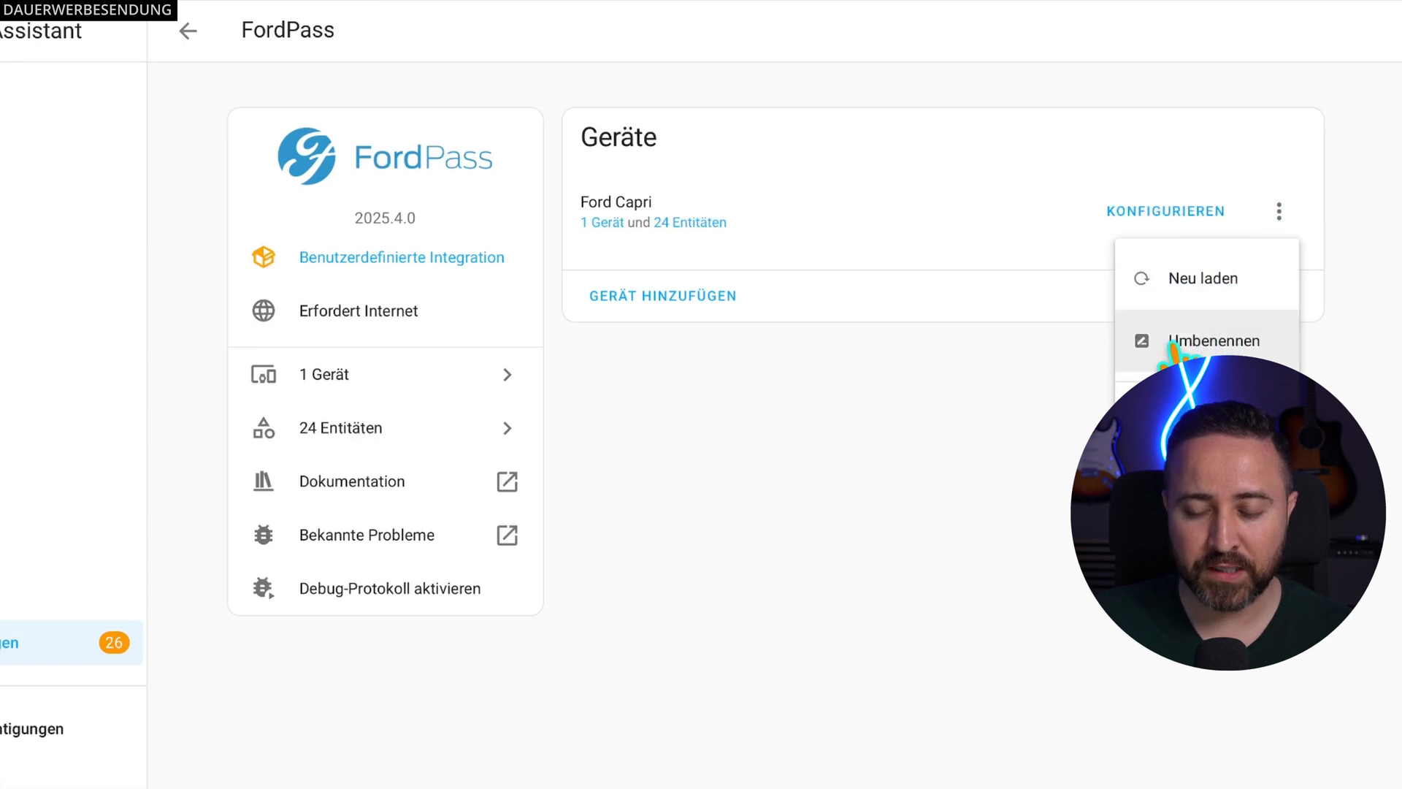
click(1051, 338)
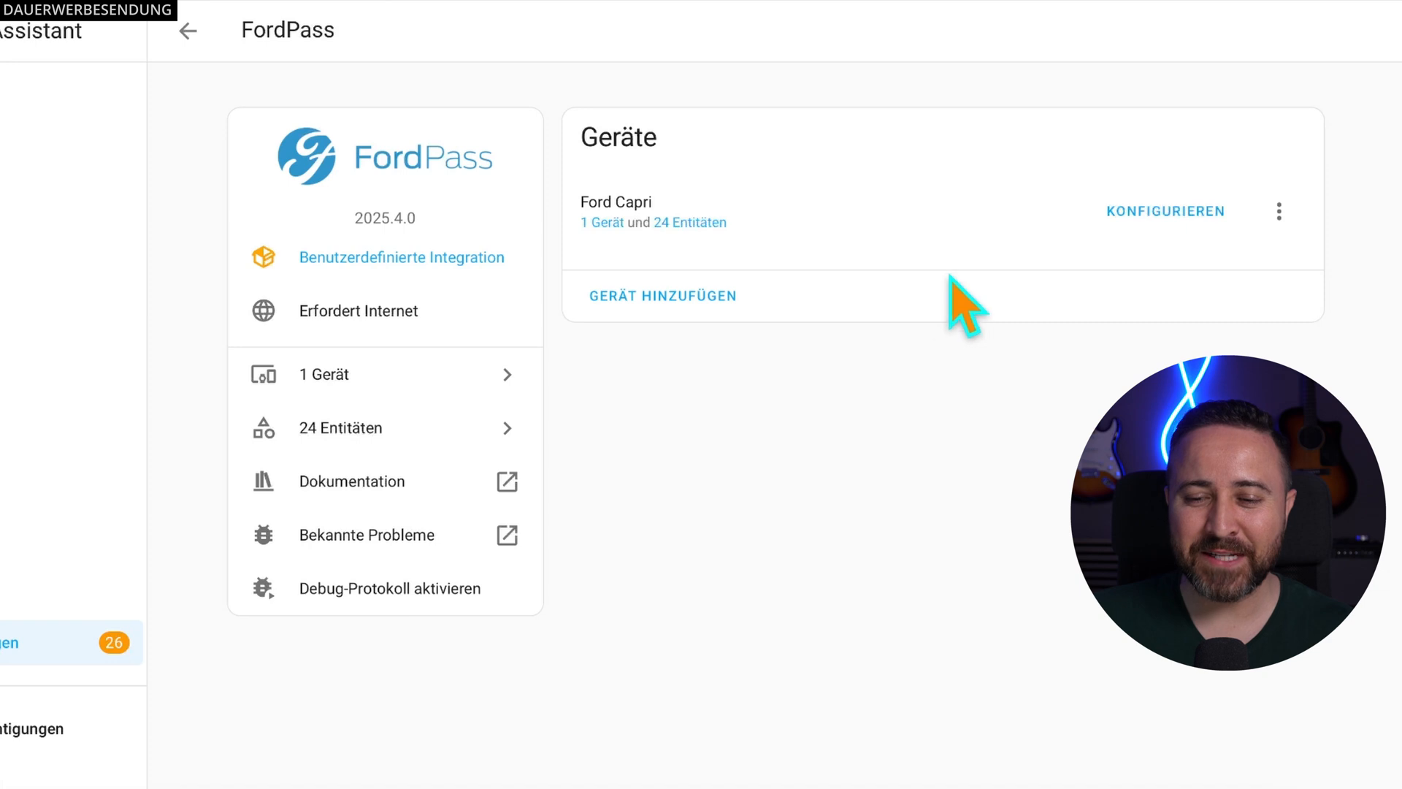
click(1177, 234)
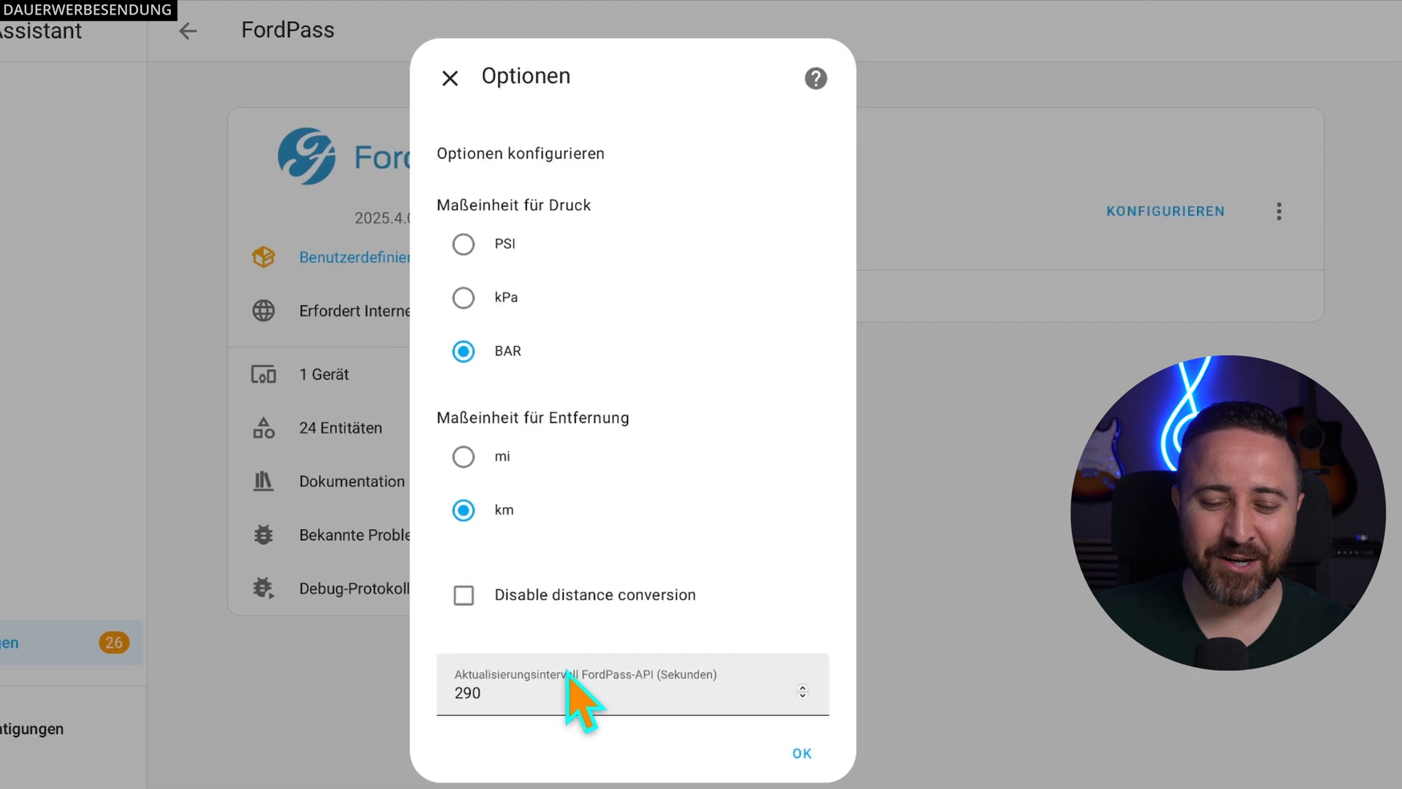
click(803, 753)
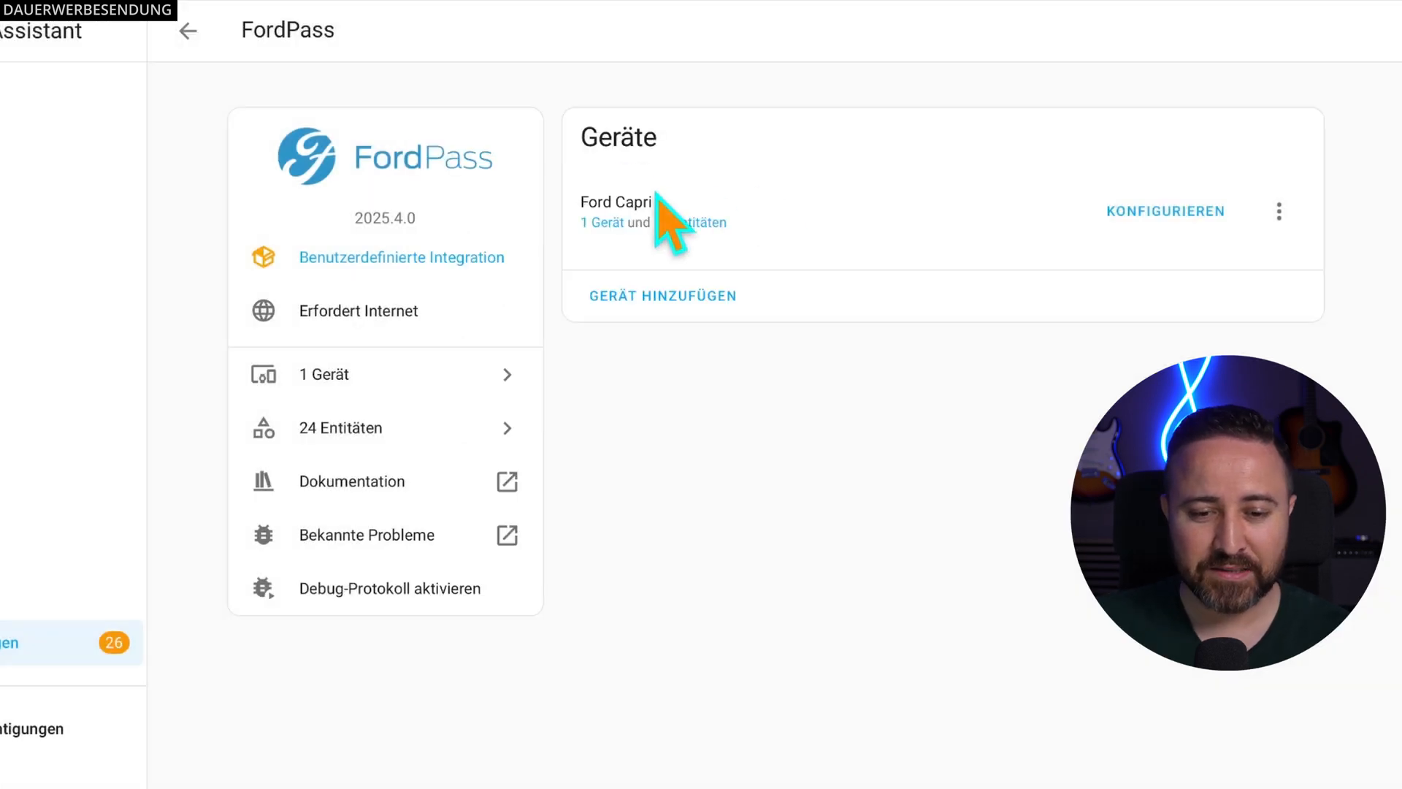
Step: Inspect the Ford Capri device's name and area settings, controls and sensors, and open the car from the Adria overview dashboard
click(605, 222)
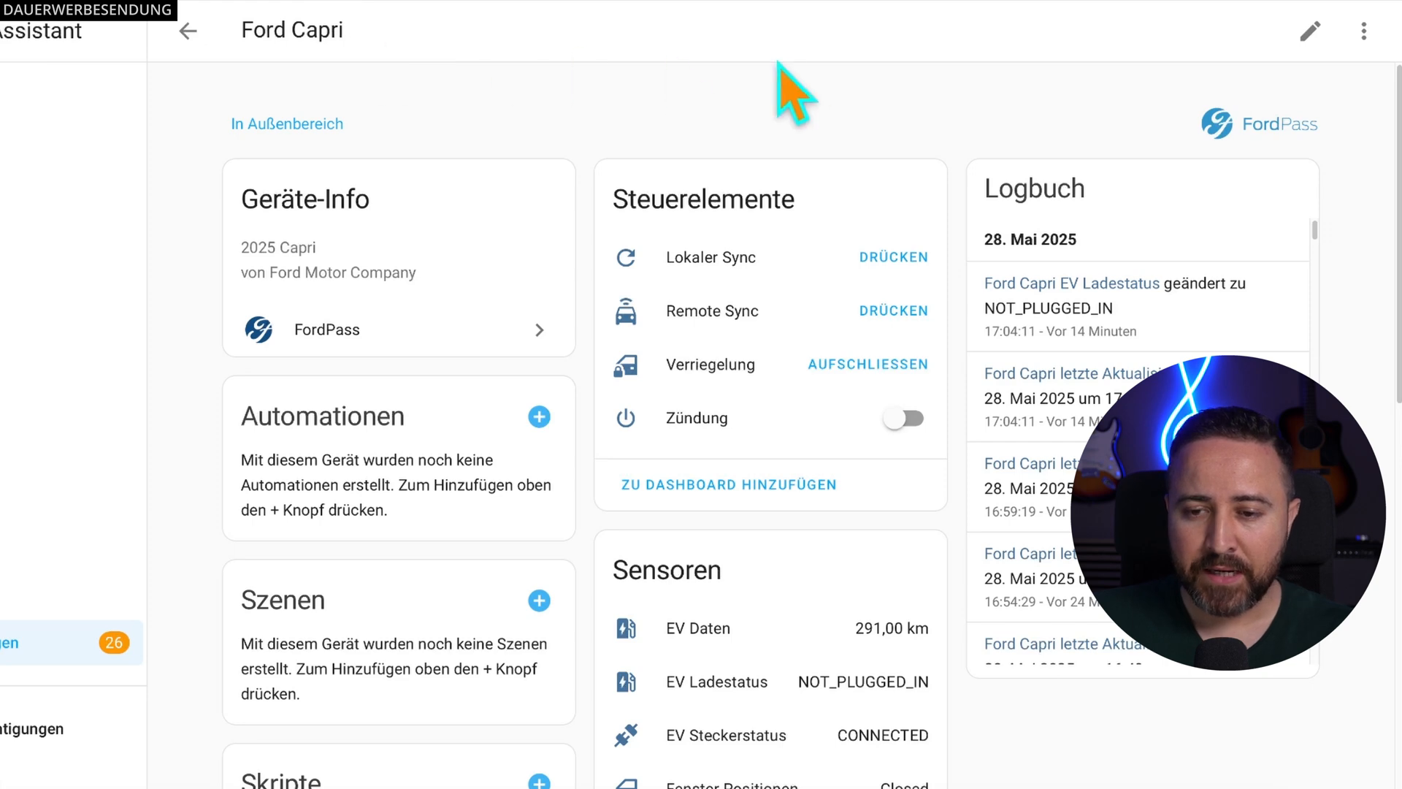
click(1310, 32)
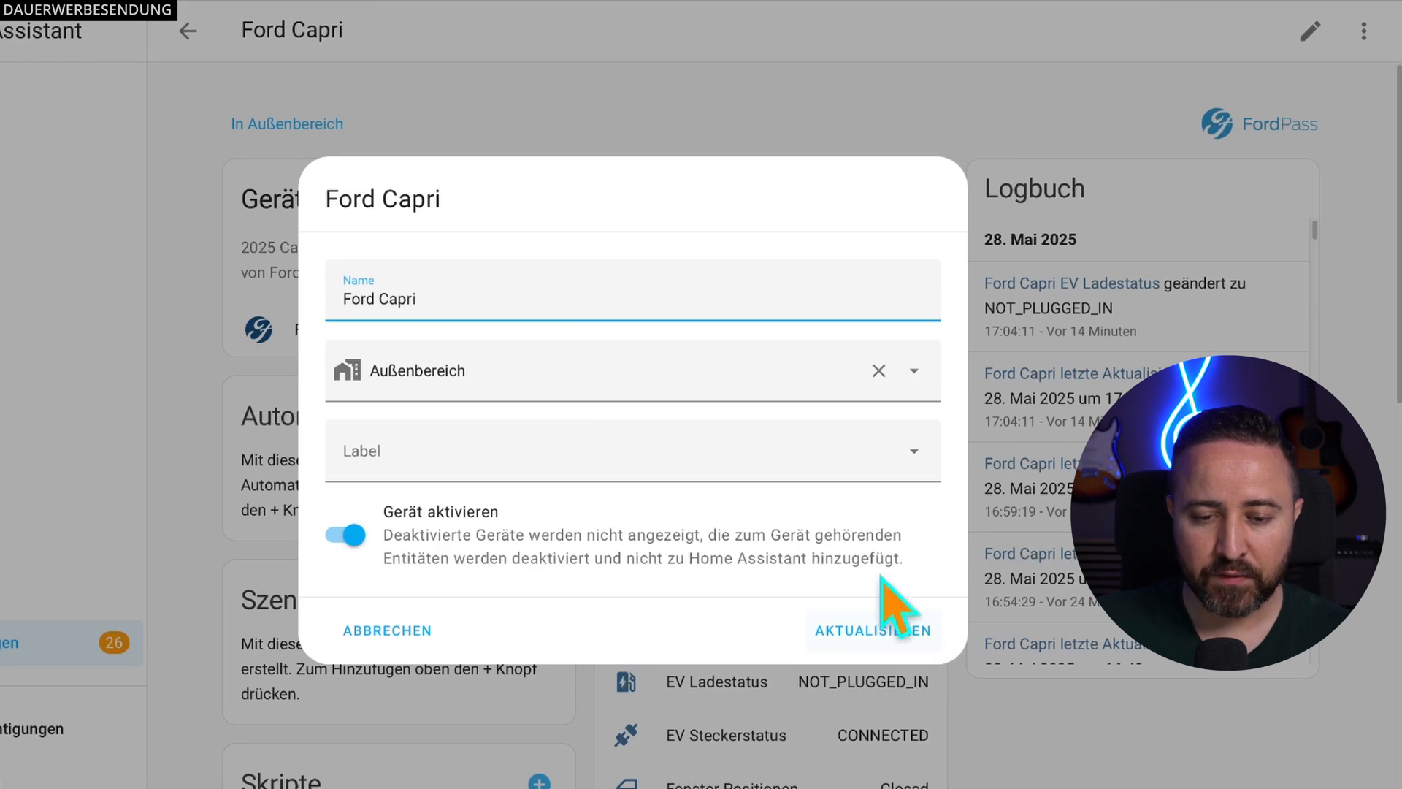
click(745, 146)
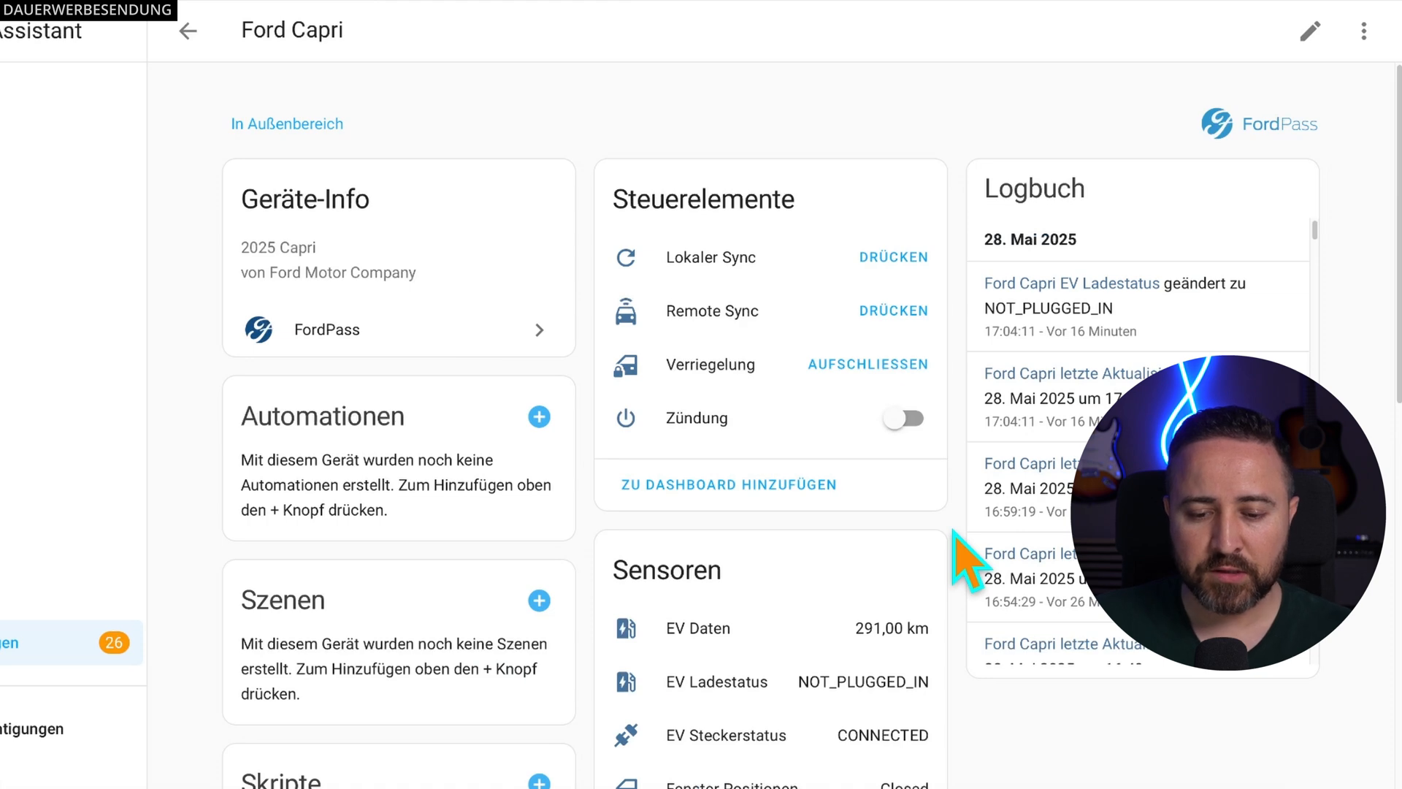
scroll(955, 536, down, 6)
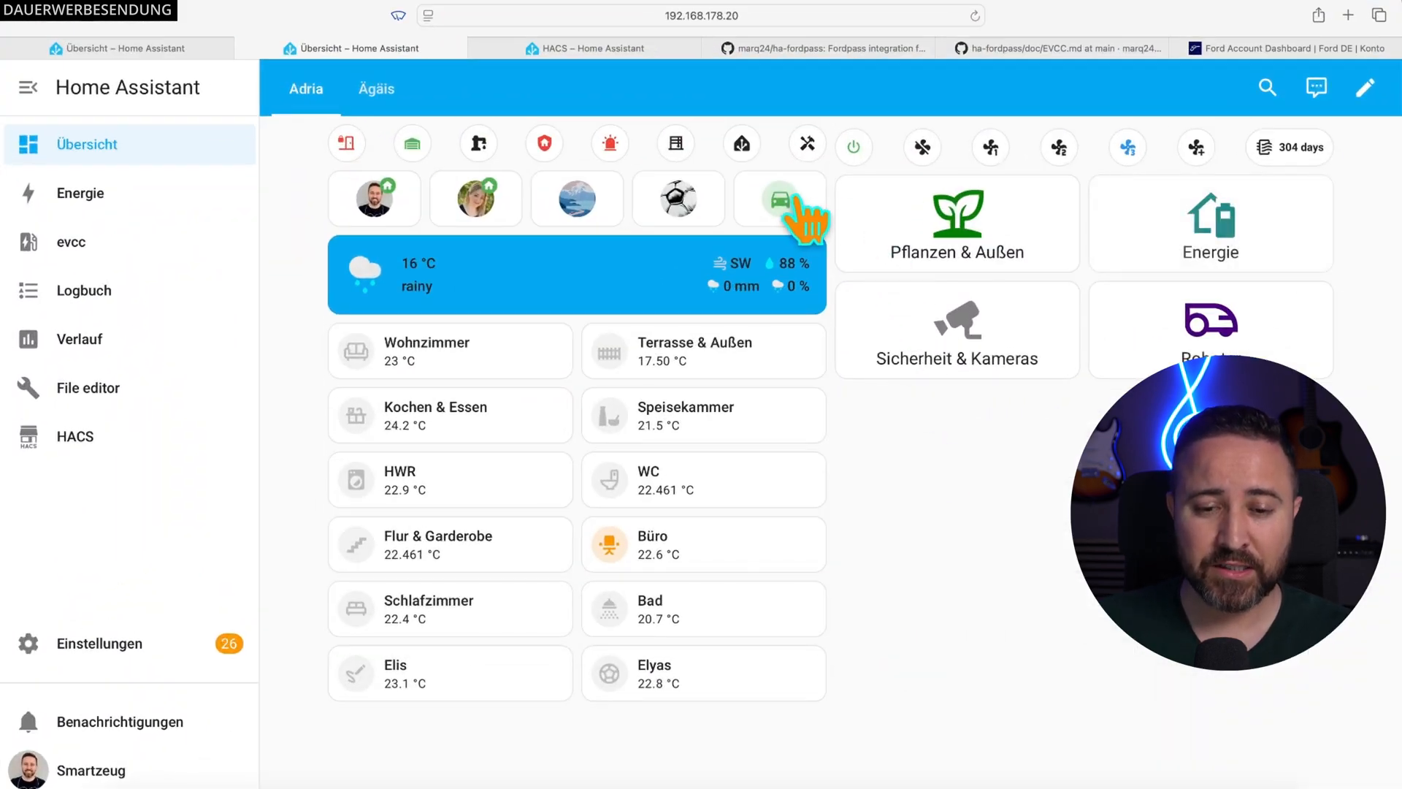
click(781, 203)
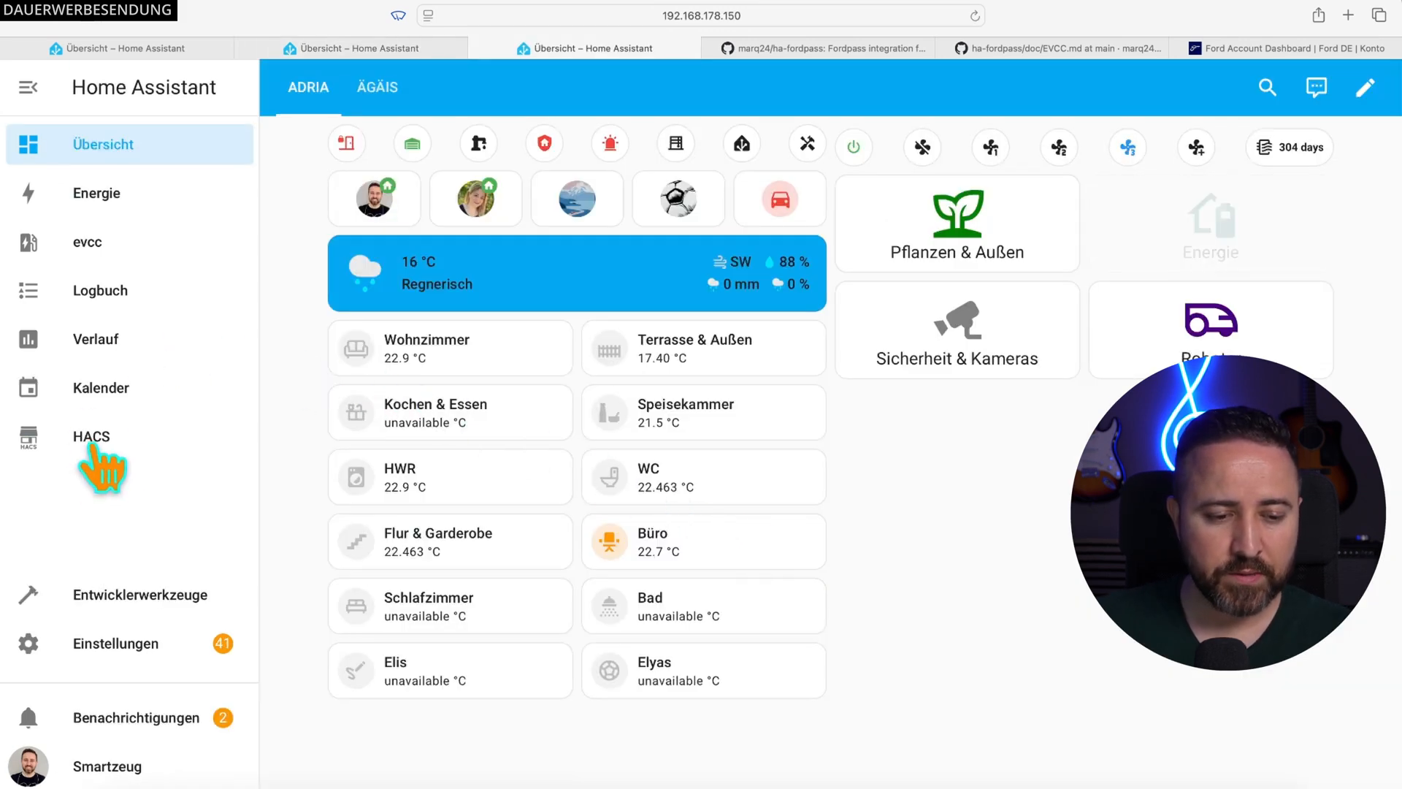
Step: Search HACS for "ultra vehicle" and open the Ultra Vehicle Card repository
click(91, 447)
click(598, 143)
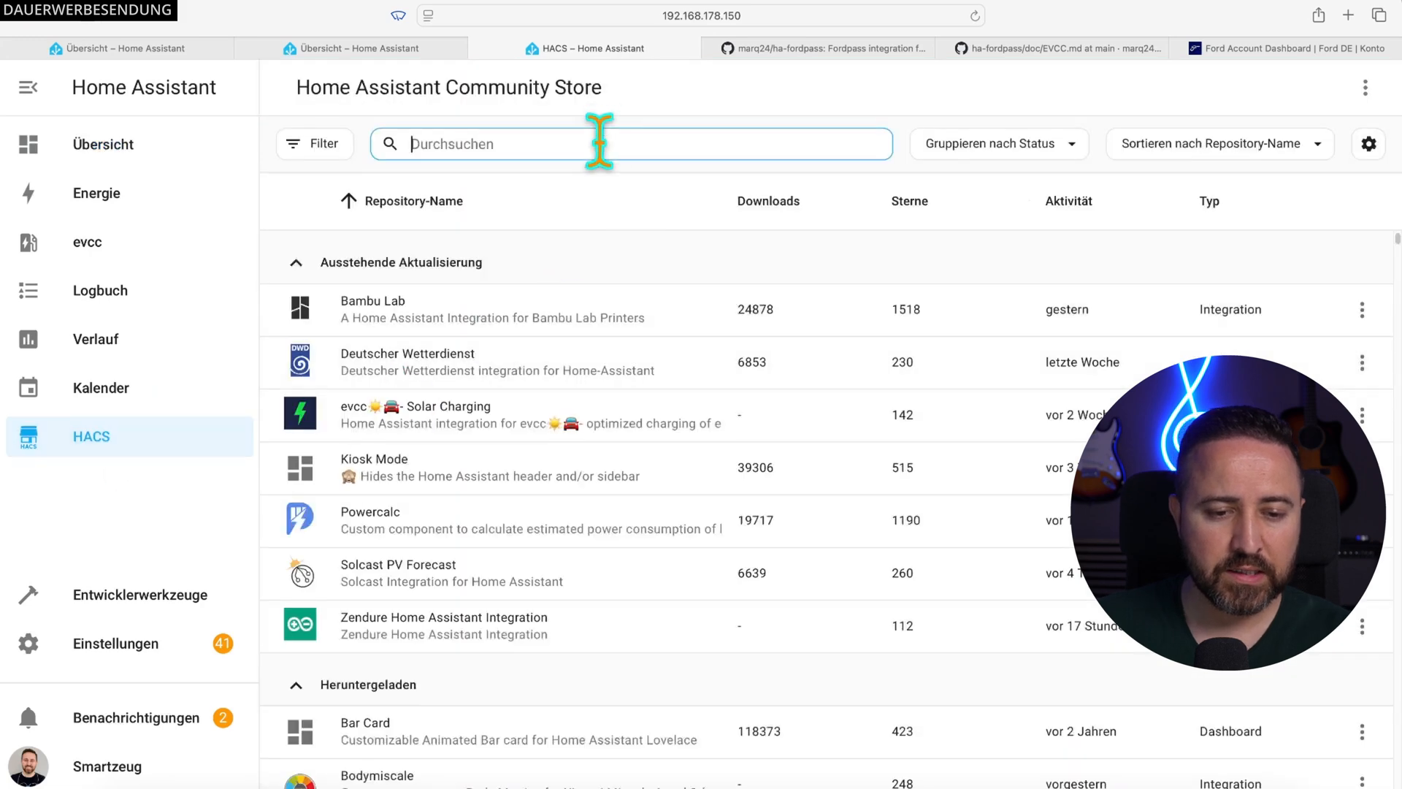
text(ultra vehic)
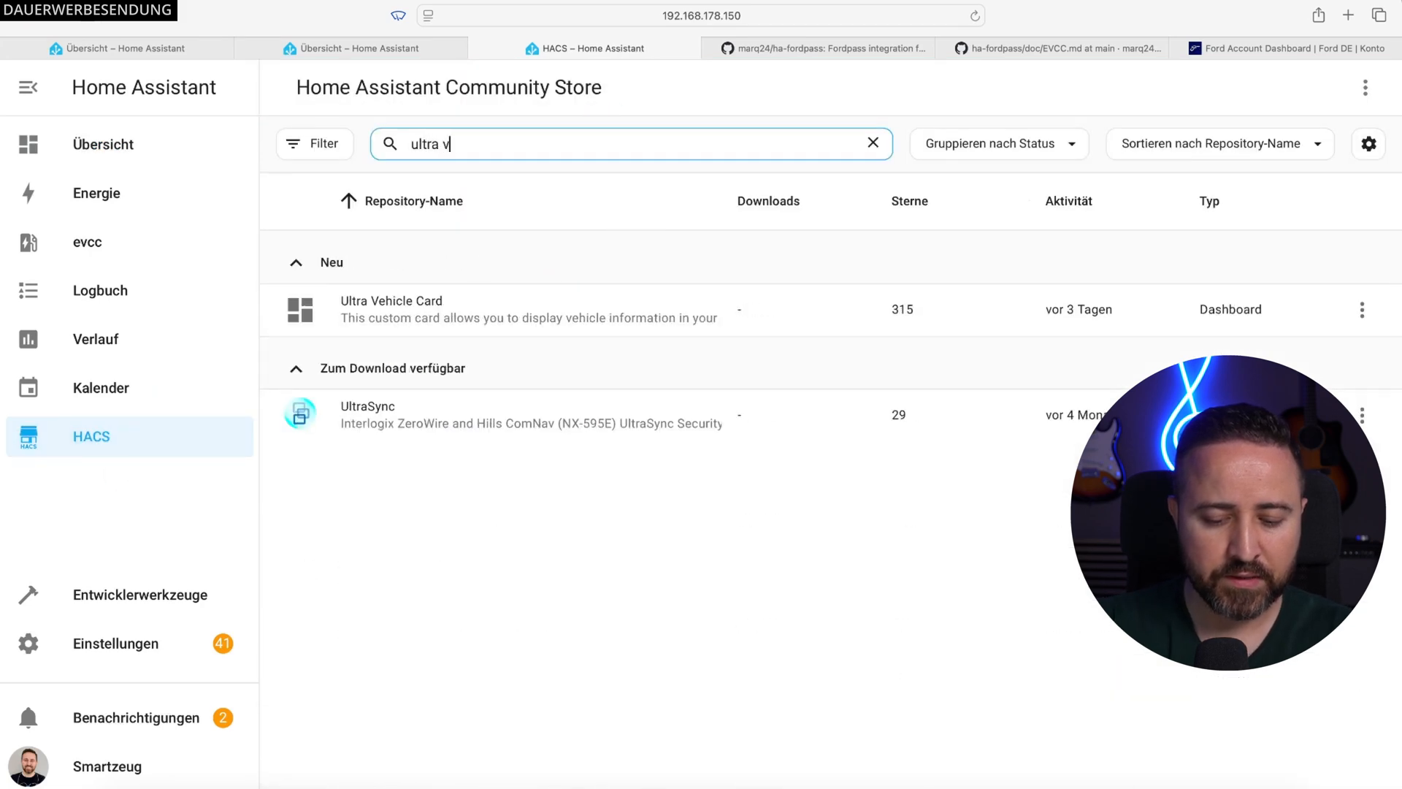
text(le)
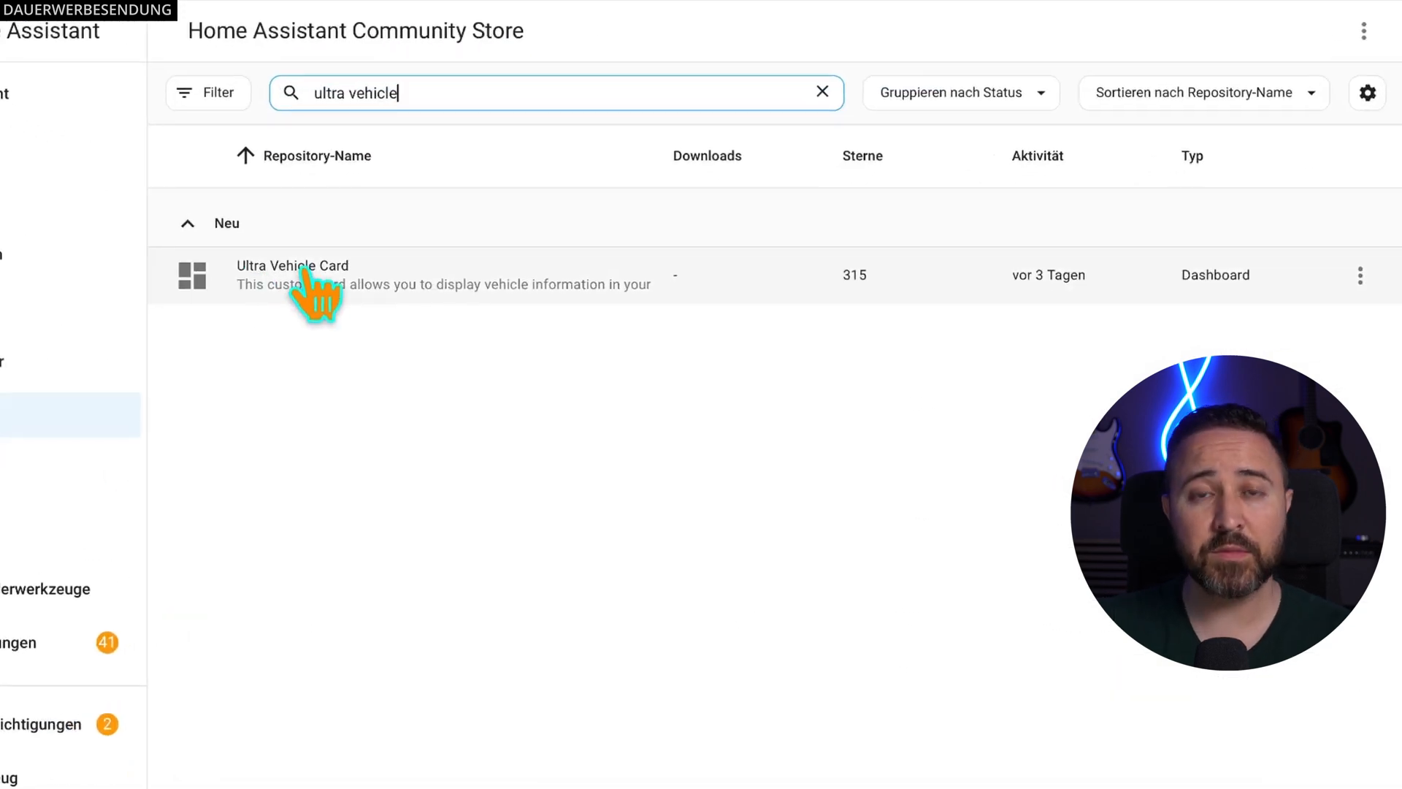
click(314, 290)
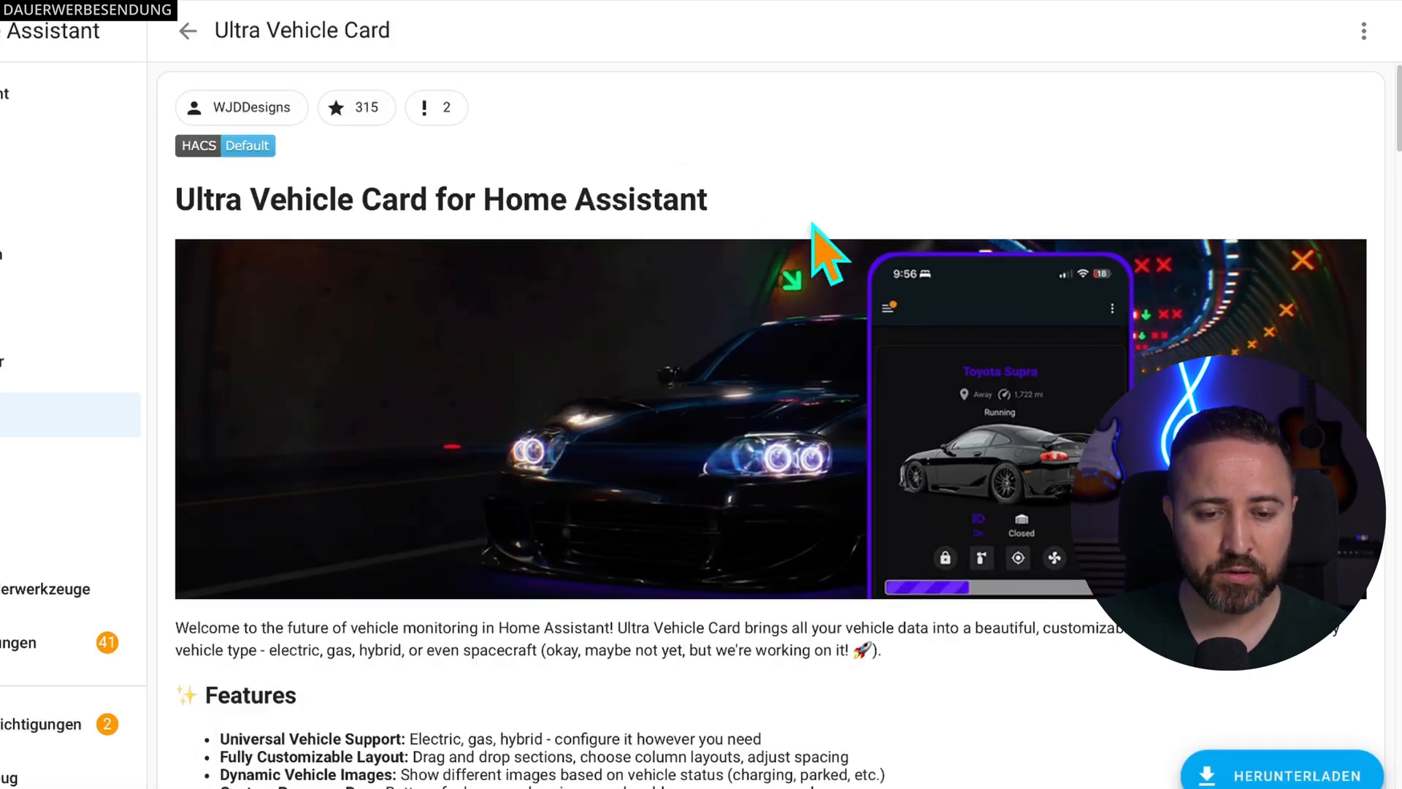
Step: Read through the Ultra Vehicle Card documentation, from features and installation to example configurations, FAQ and development support
scroll(831, 227, down, 4)
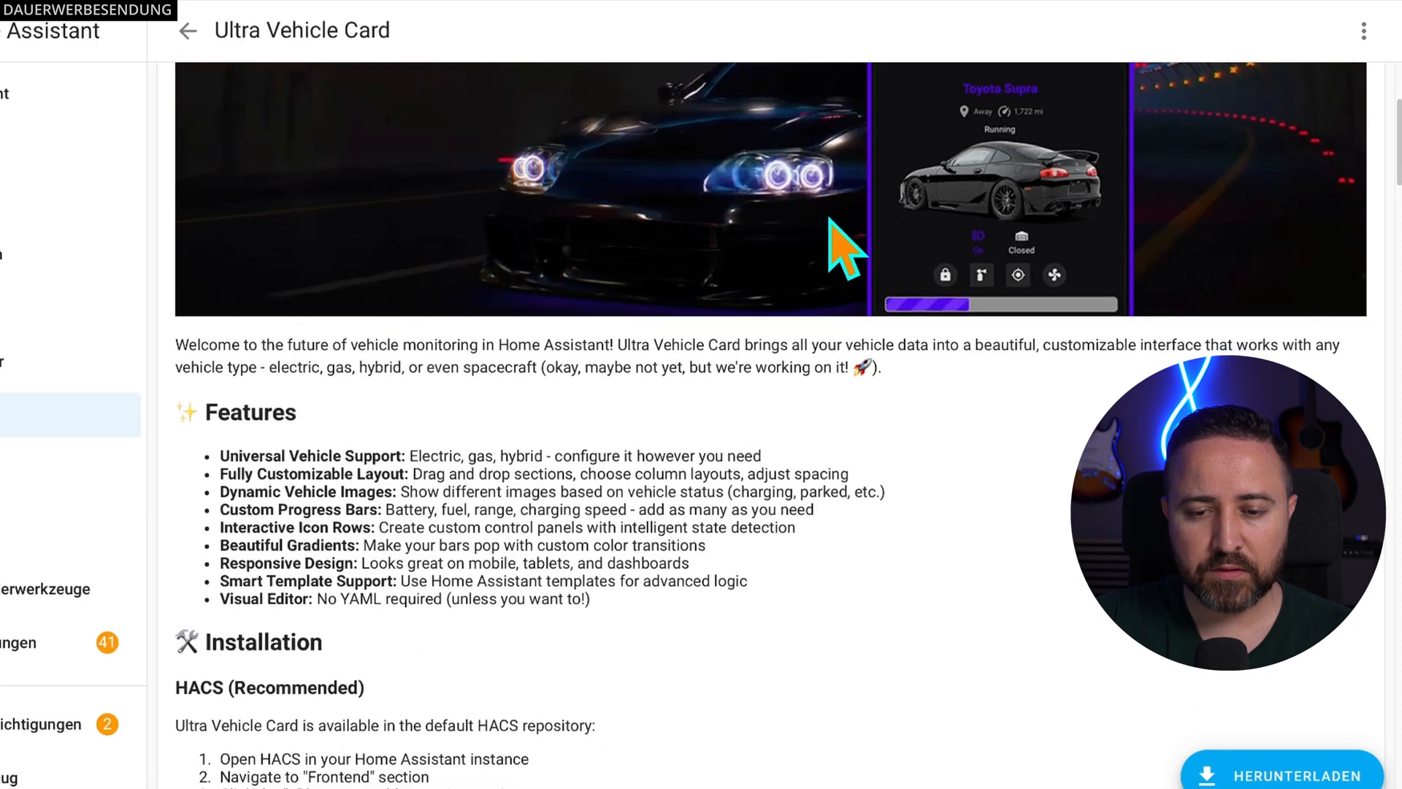
scroll(831, 219, down, 9)
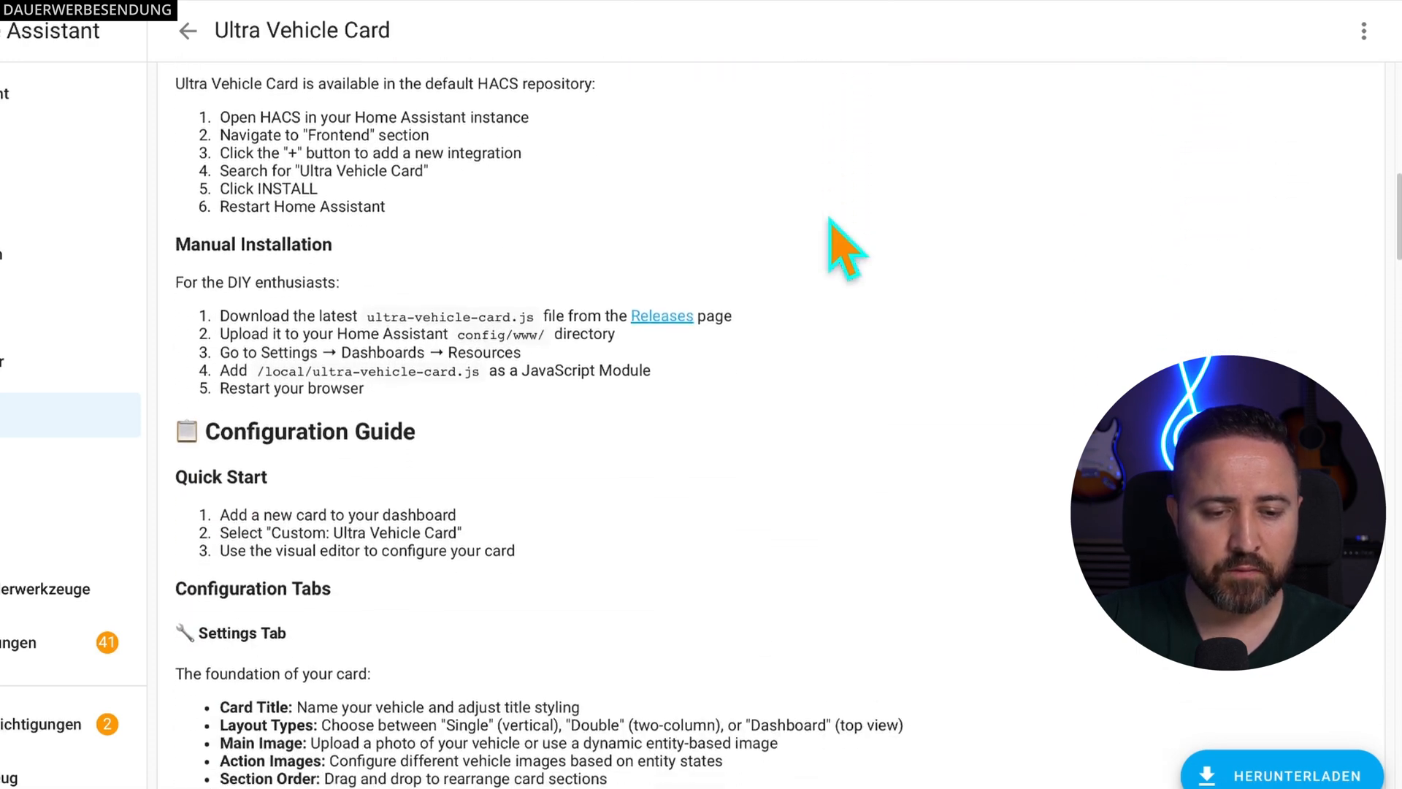
scroll(845, 248, down, 12)
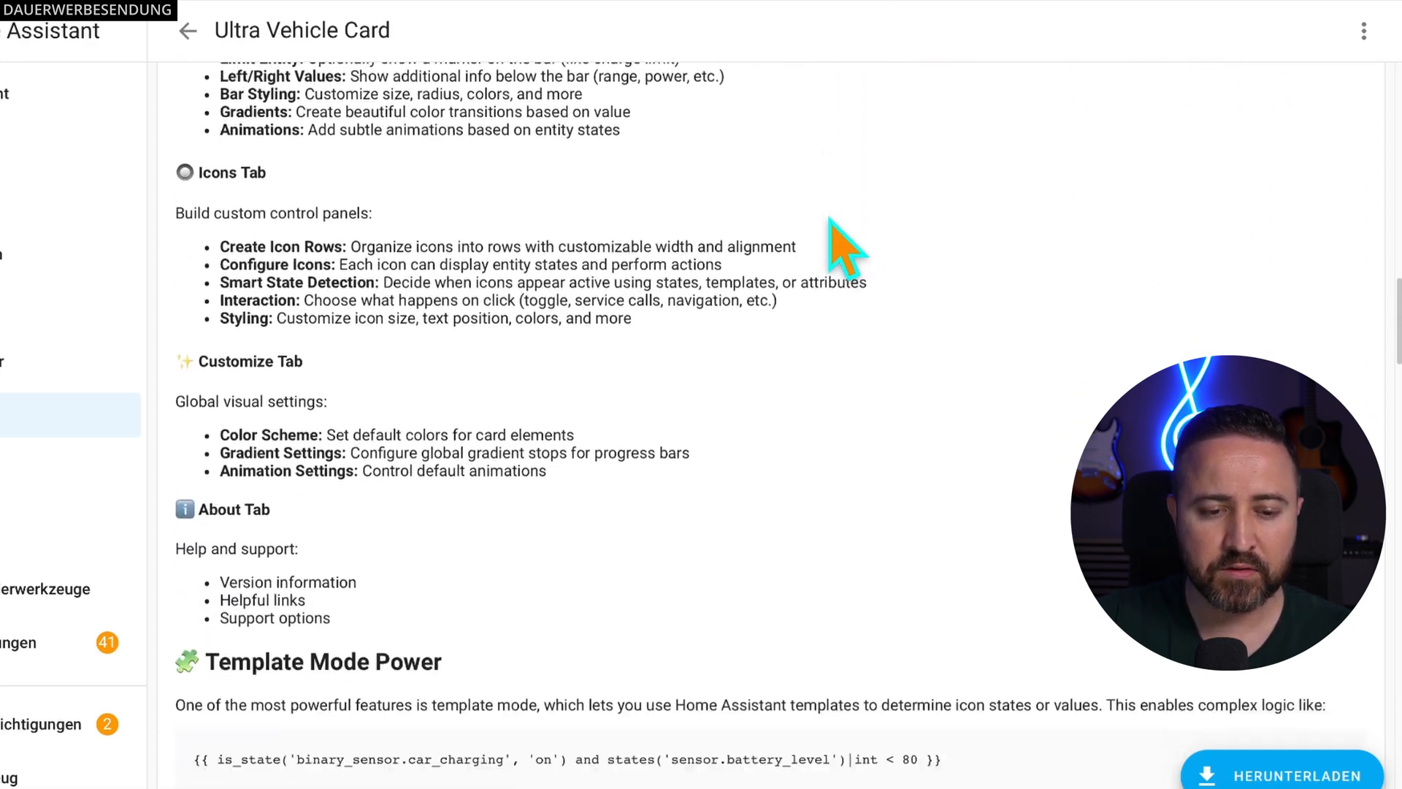
scroll(846, 248, down, 11)
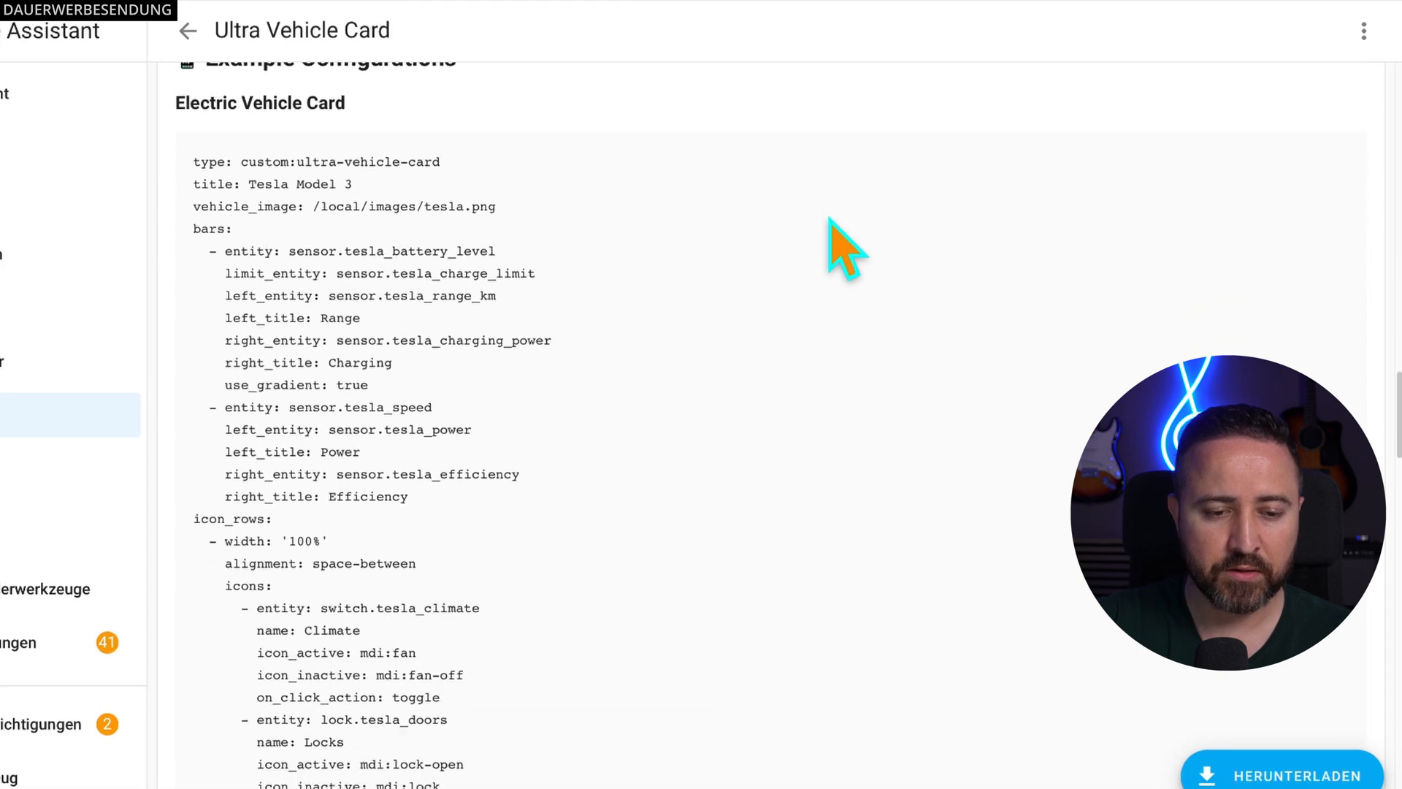
scroll(845, 248, down, 13)
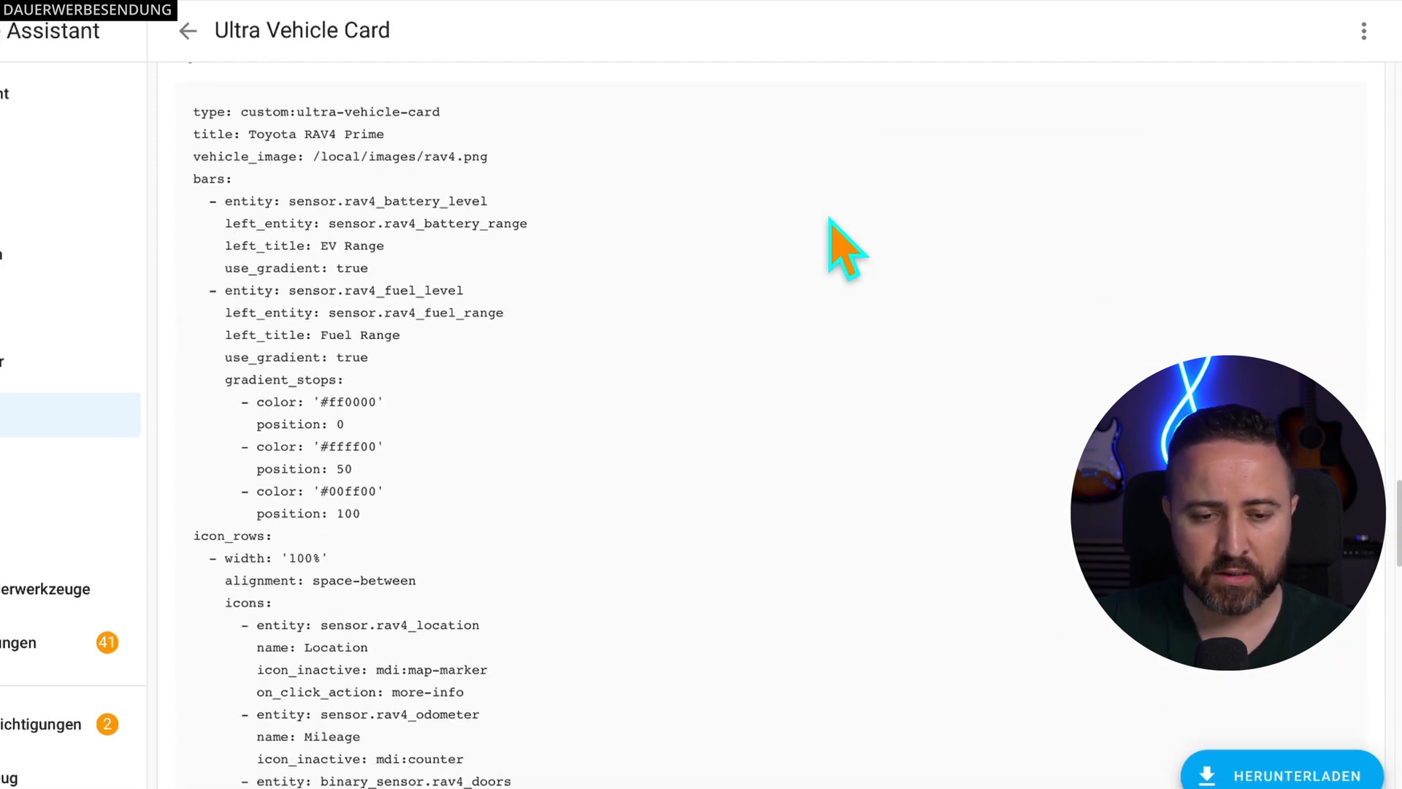
scroll(845, 248, down, 13)
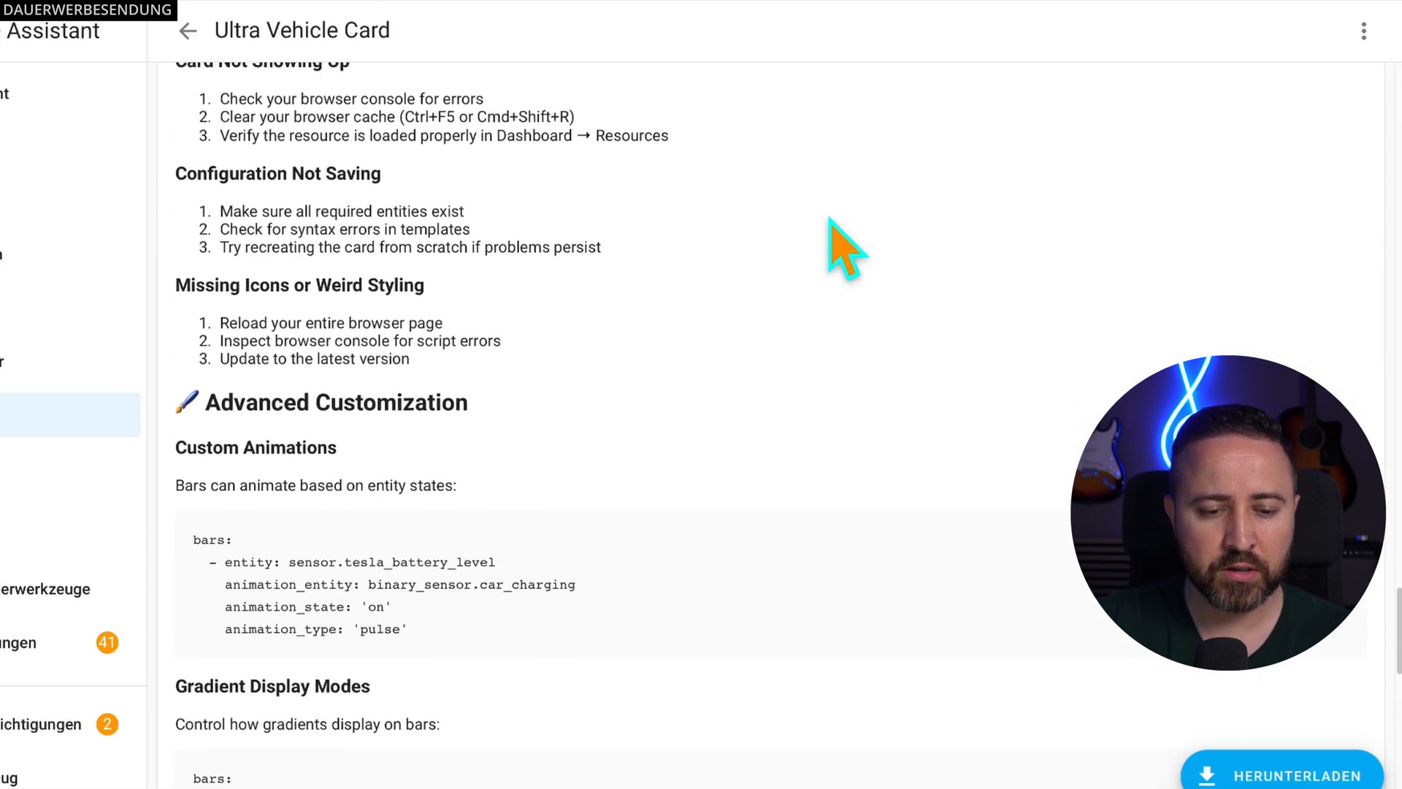
scroll(846, 248, down, 13)
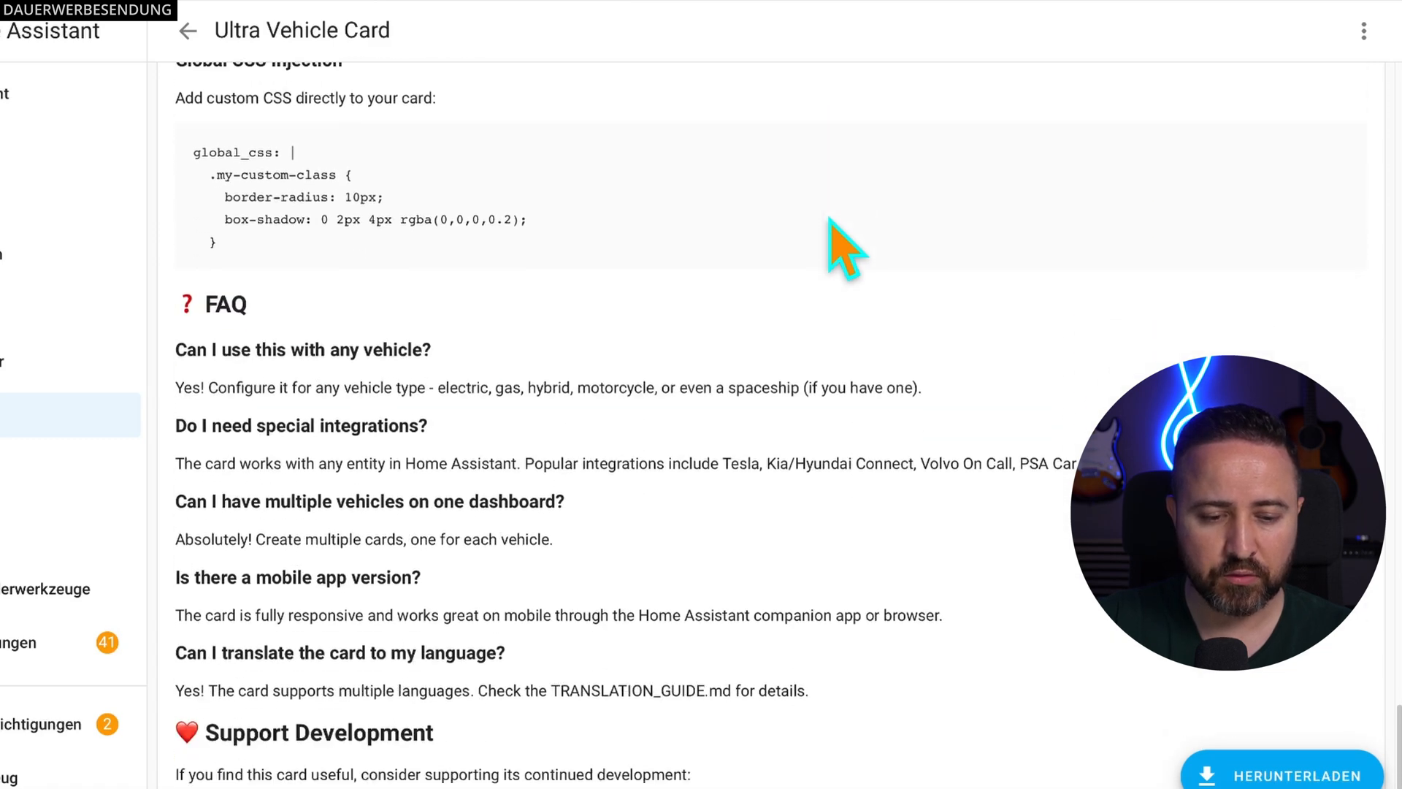
scroll(845, 248, down, 3)
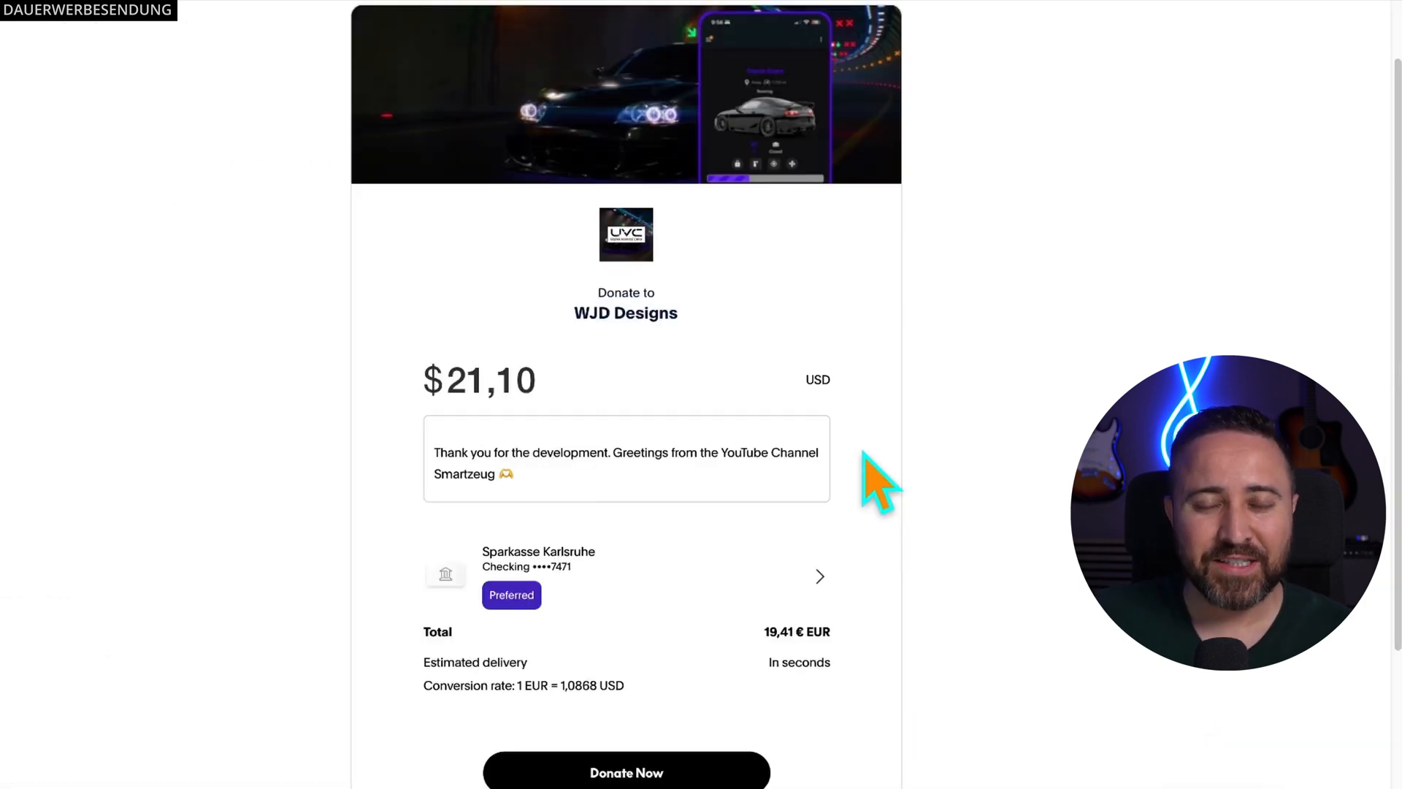
Step: Donate $21.10 to WJD Designs with the prepared thank-you message
click(642, 771)
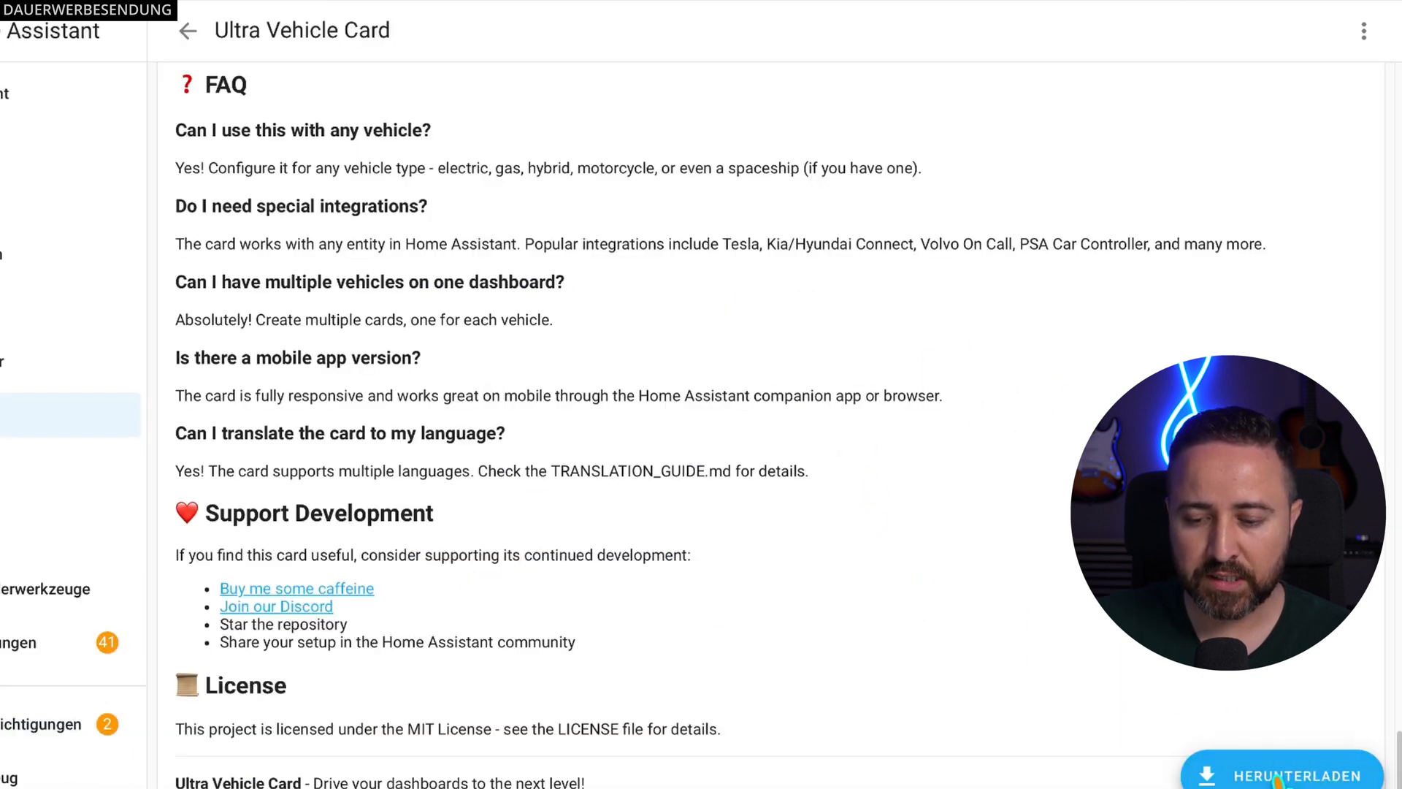
Step: Download Ultra Vehicle Card version 2.8.3 and reload the browser to apply the updated resources
click(1291, 778)
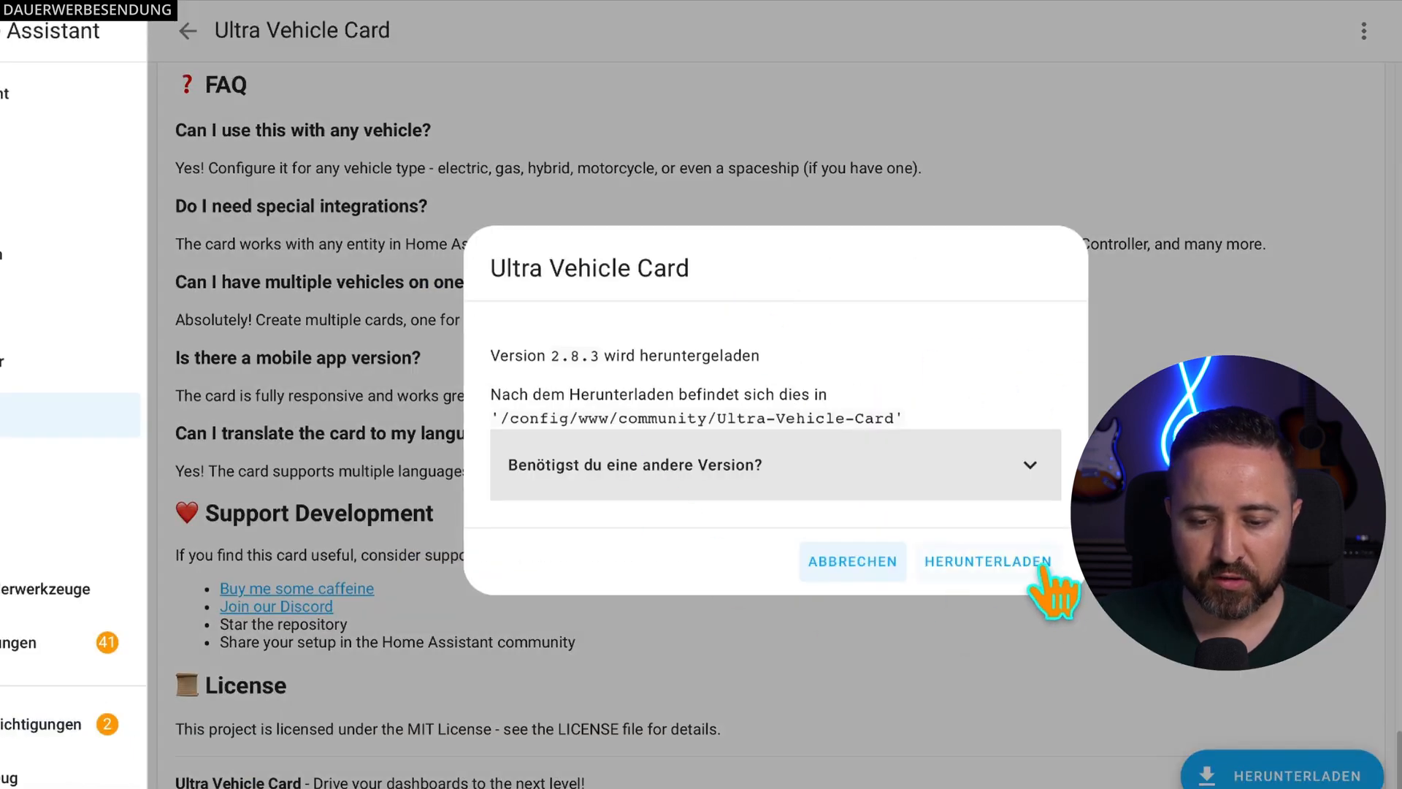
click(1043, 568)
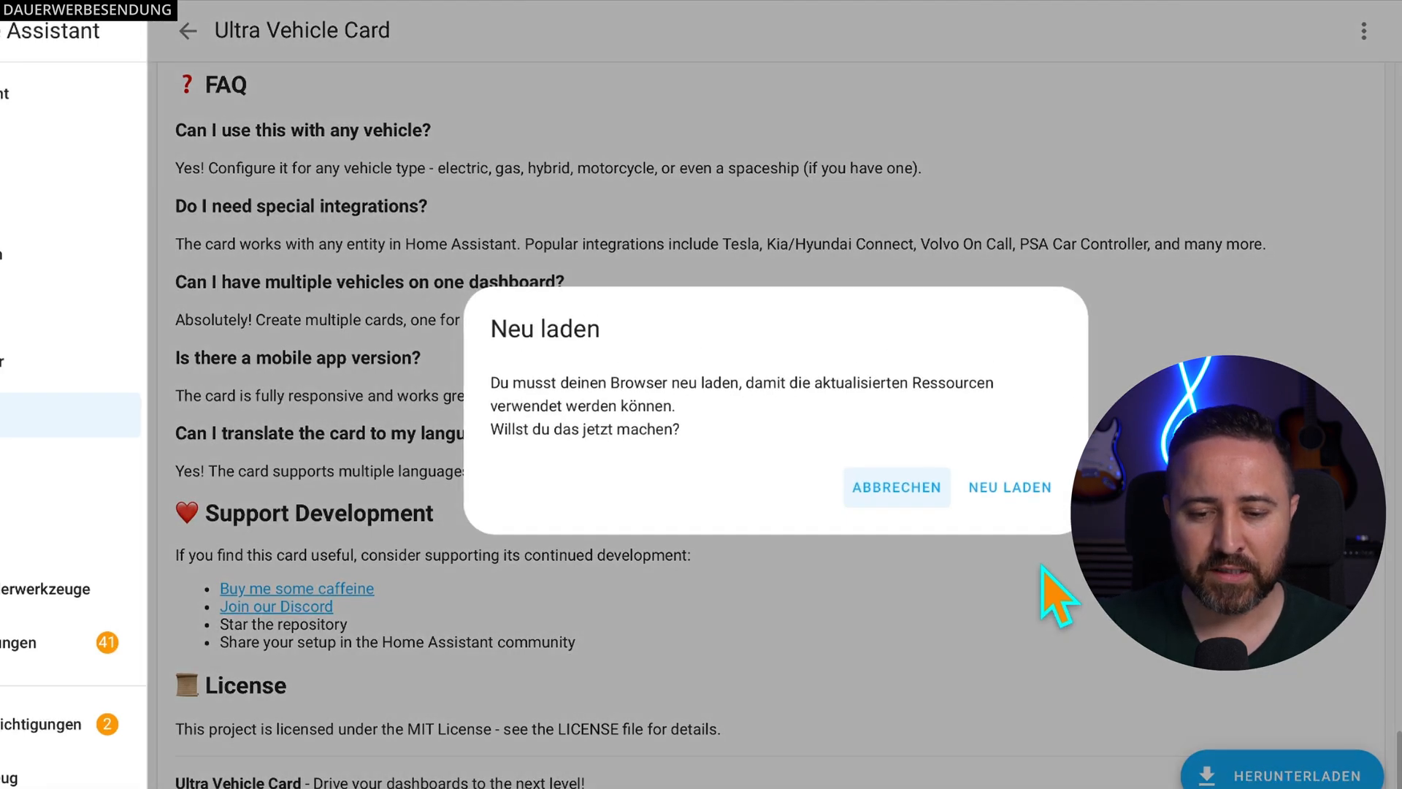
click(1010, 500)
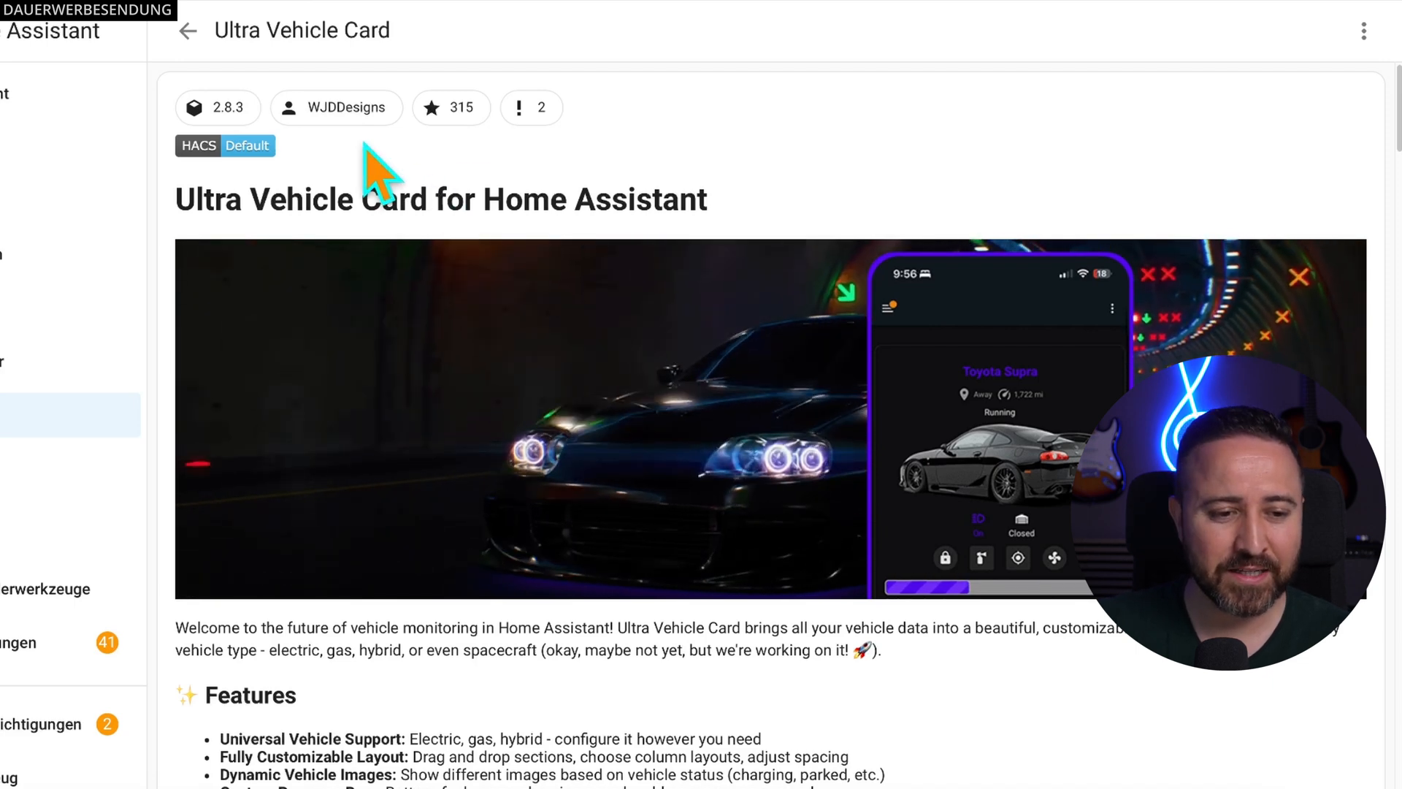
Step: Open the Baustelle view from the Adria overview dashboard and put it in edit mode
click(52, 84)
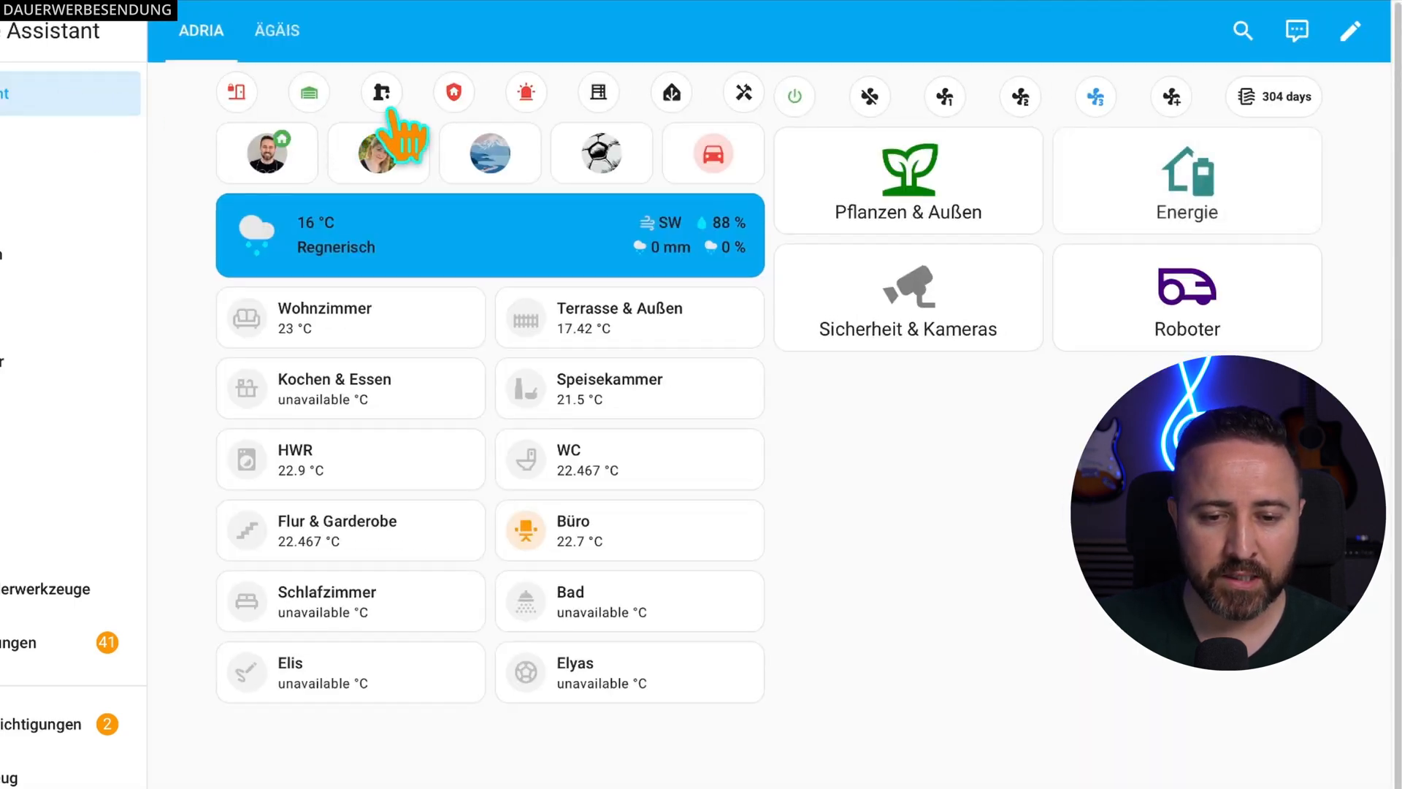
click(744, 93)
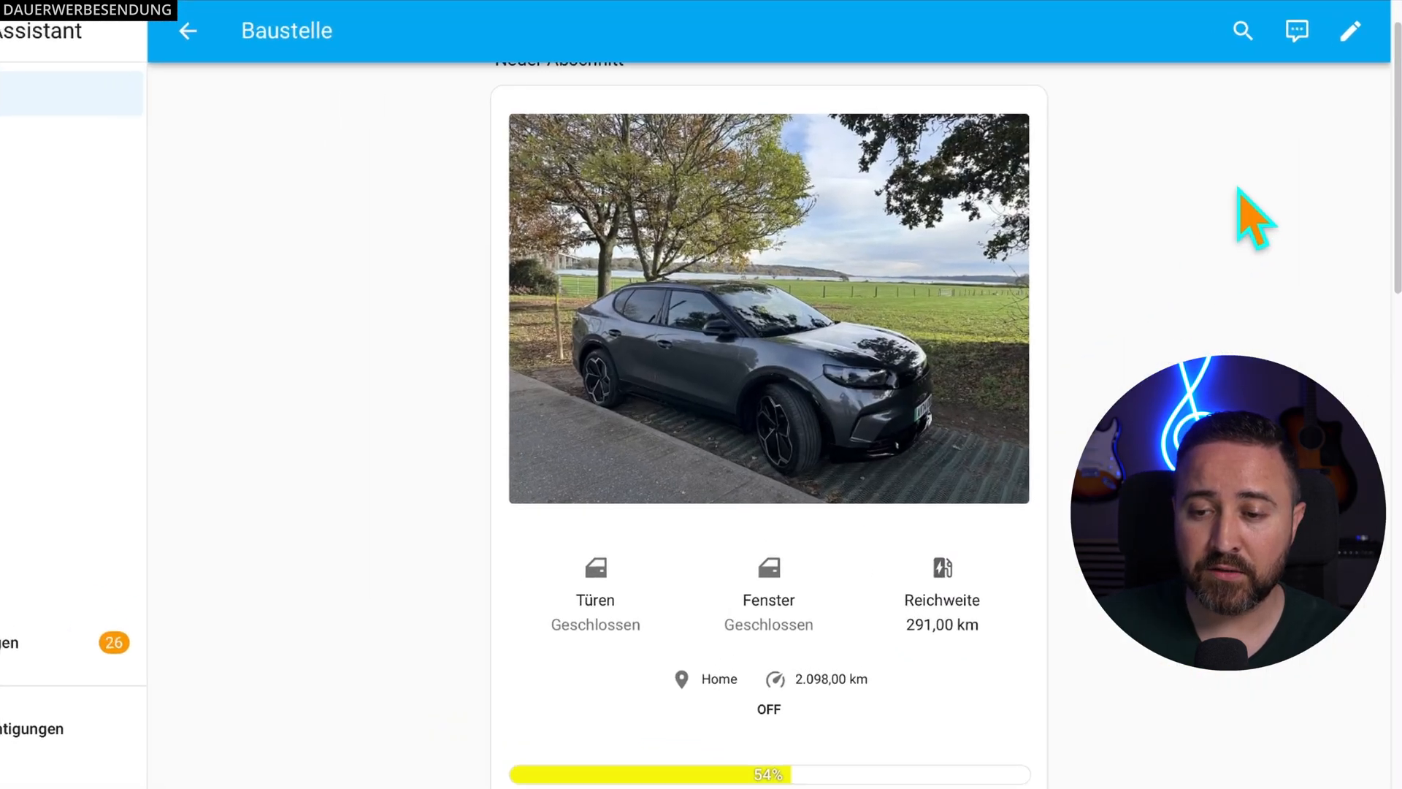
click(1352, 32)
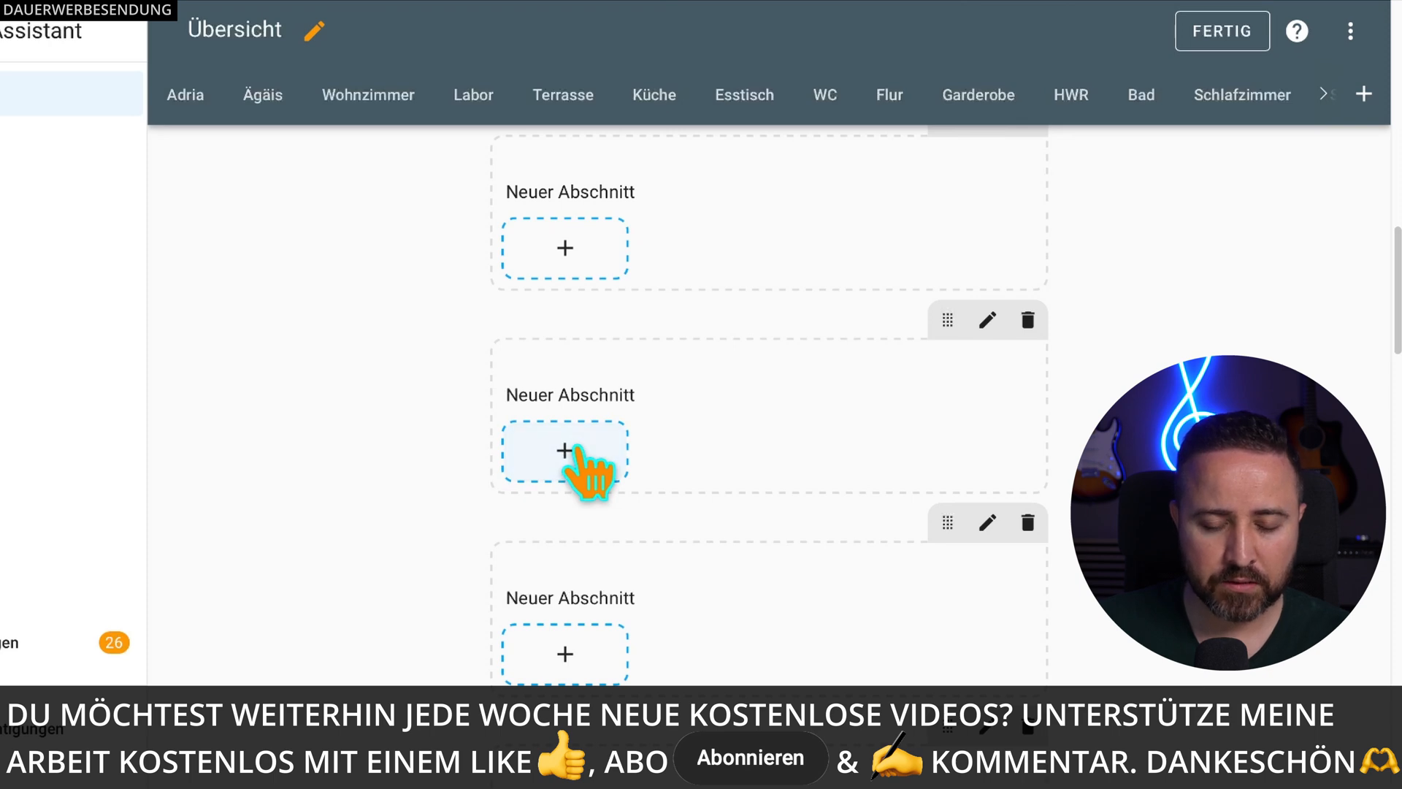
Step: Search the available cards for "ultra" and add an Ultra Vehicle Card to an empty "Neuer Abschnitt" section
click(580, 456)
text(ultra)
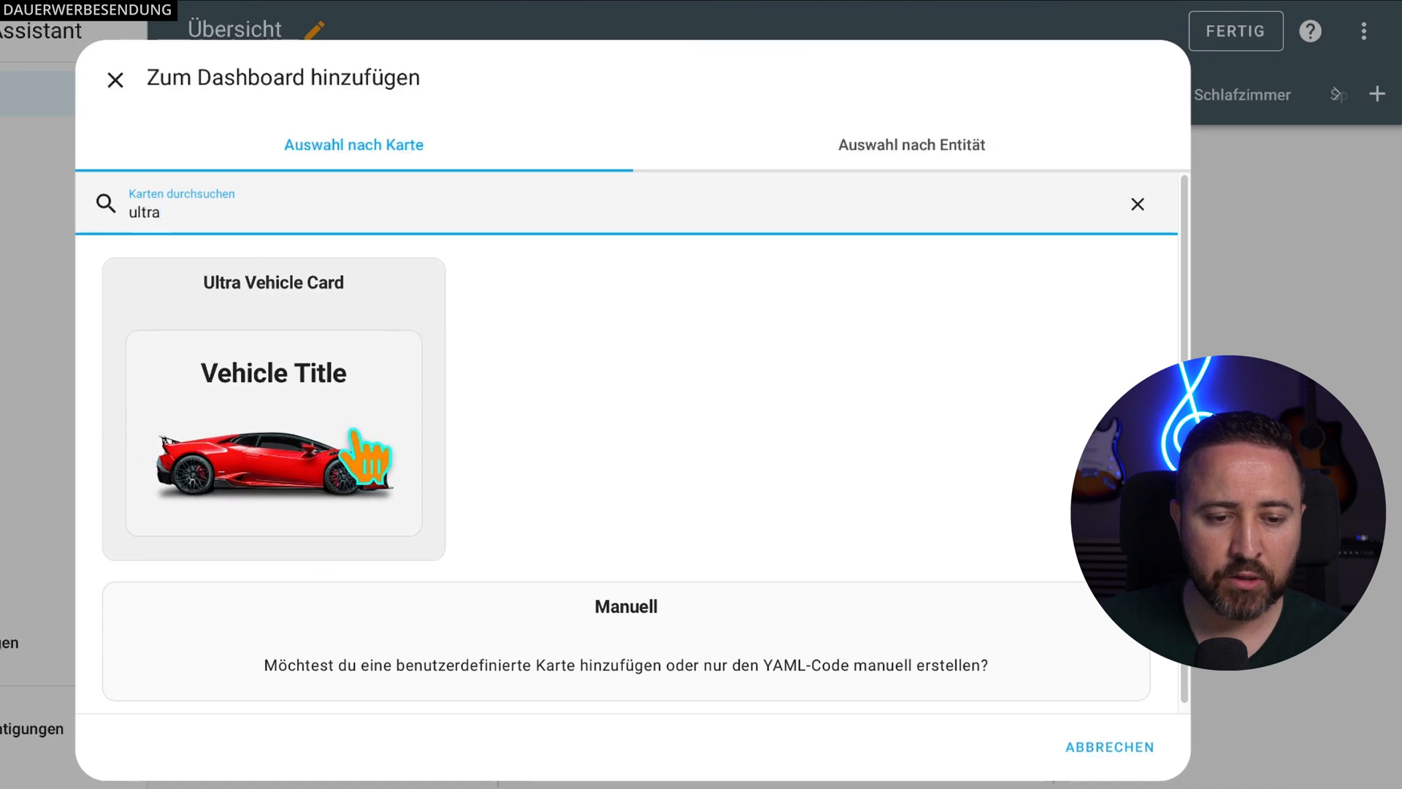
click(332, 359)
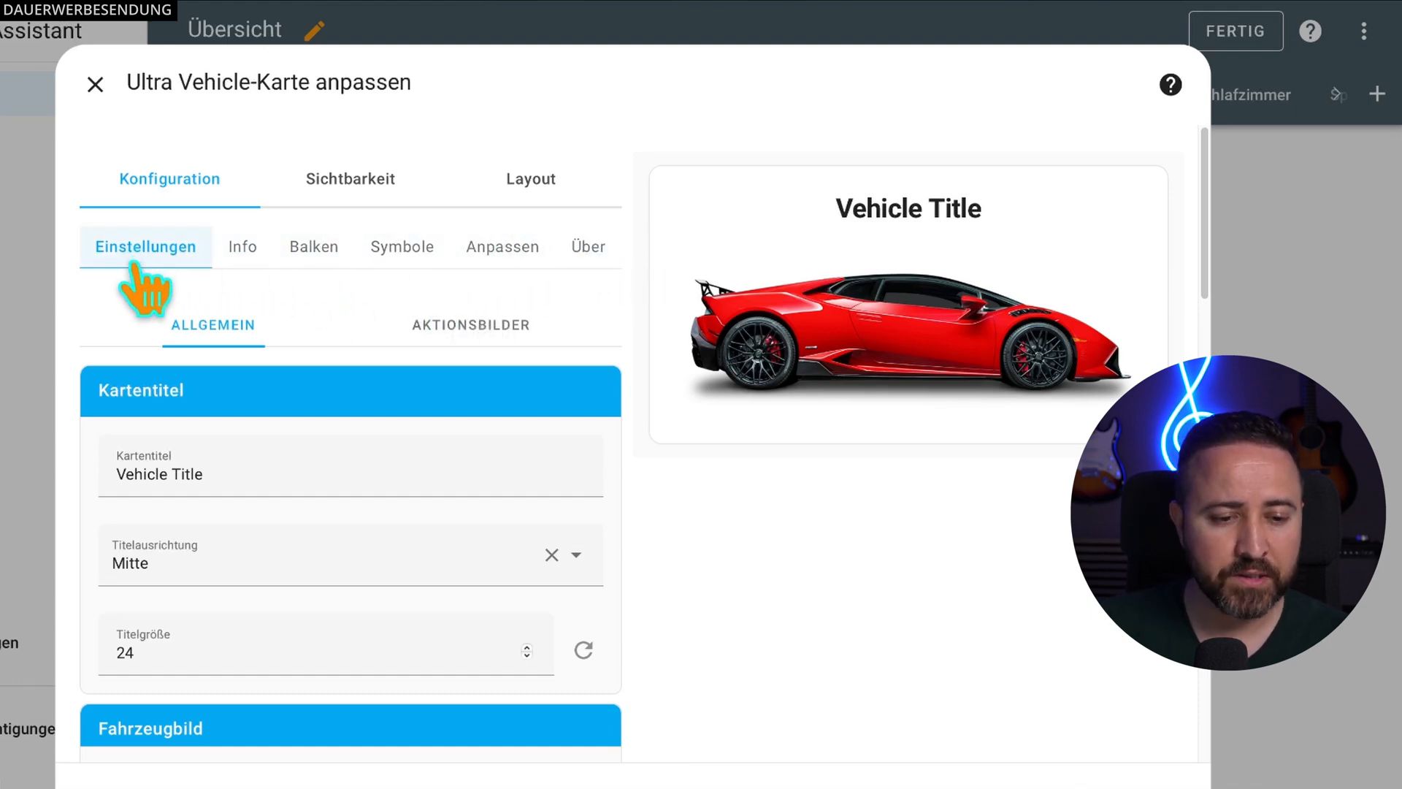
Step: Look through the card's Info, Balken, Symbole, Anpassen and Über pages and return to Einstellungen
click(244, 252)
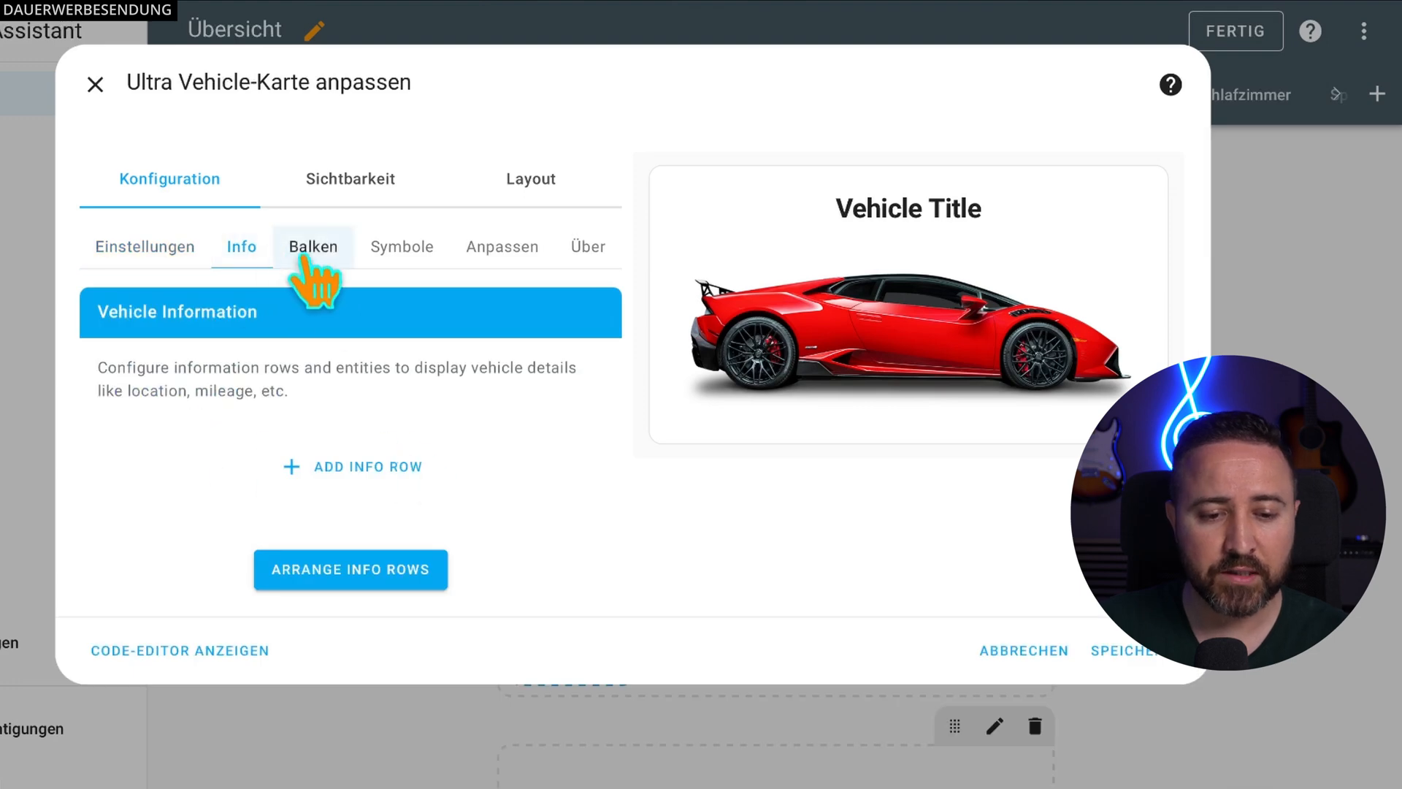
click(314, 271)
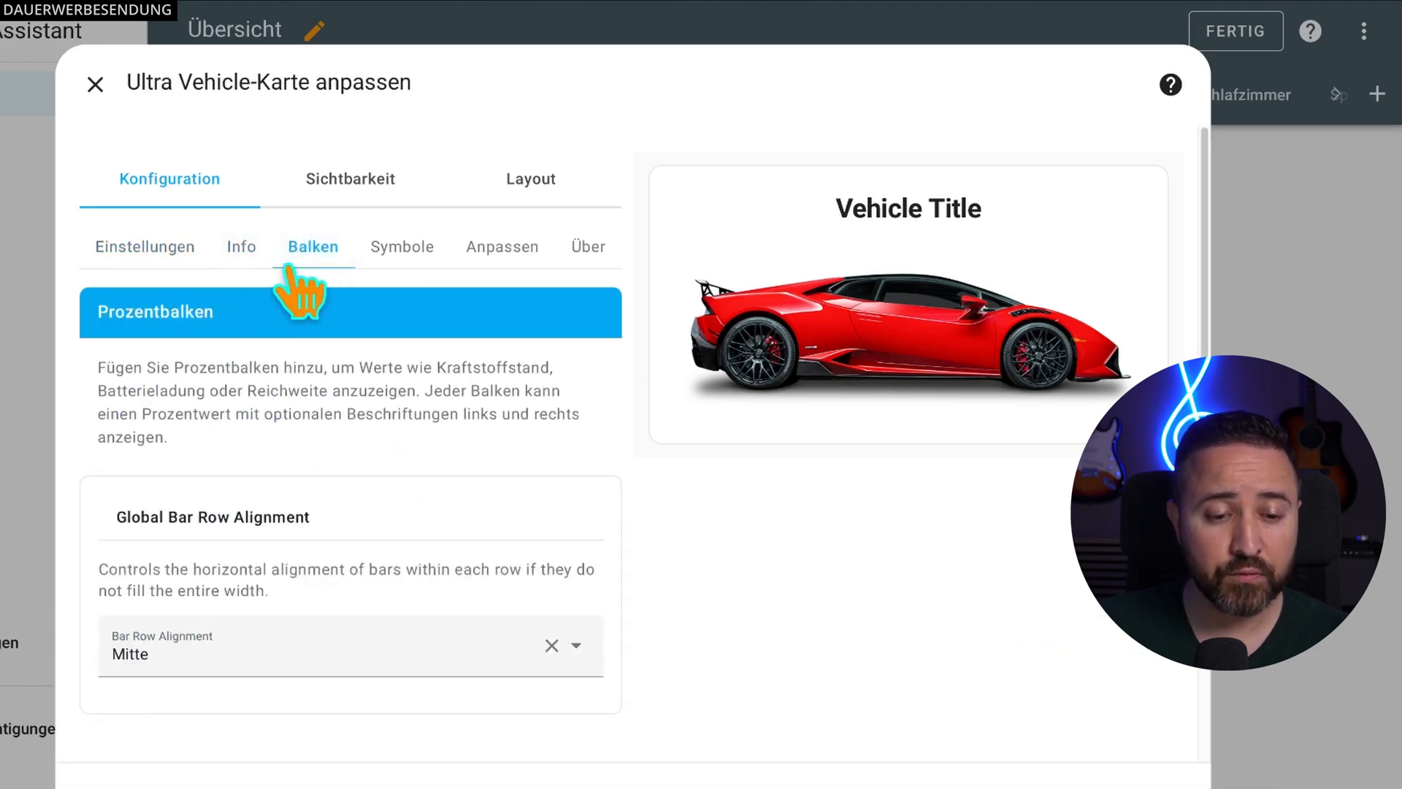
click(427, 254)
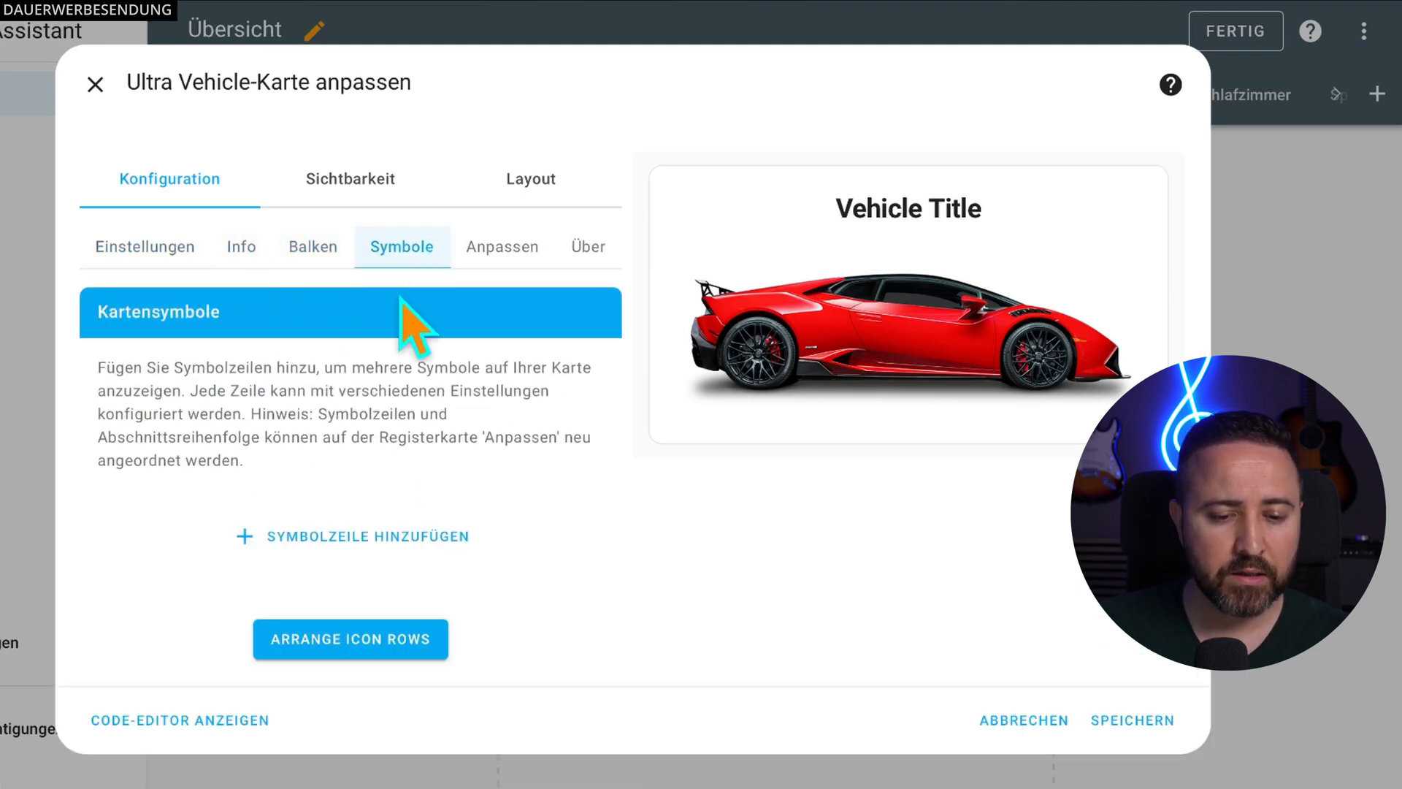
click(487, 260)
click(597, 256)
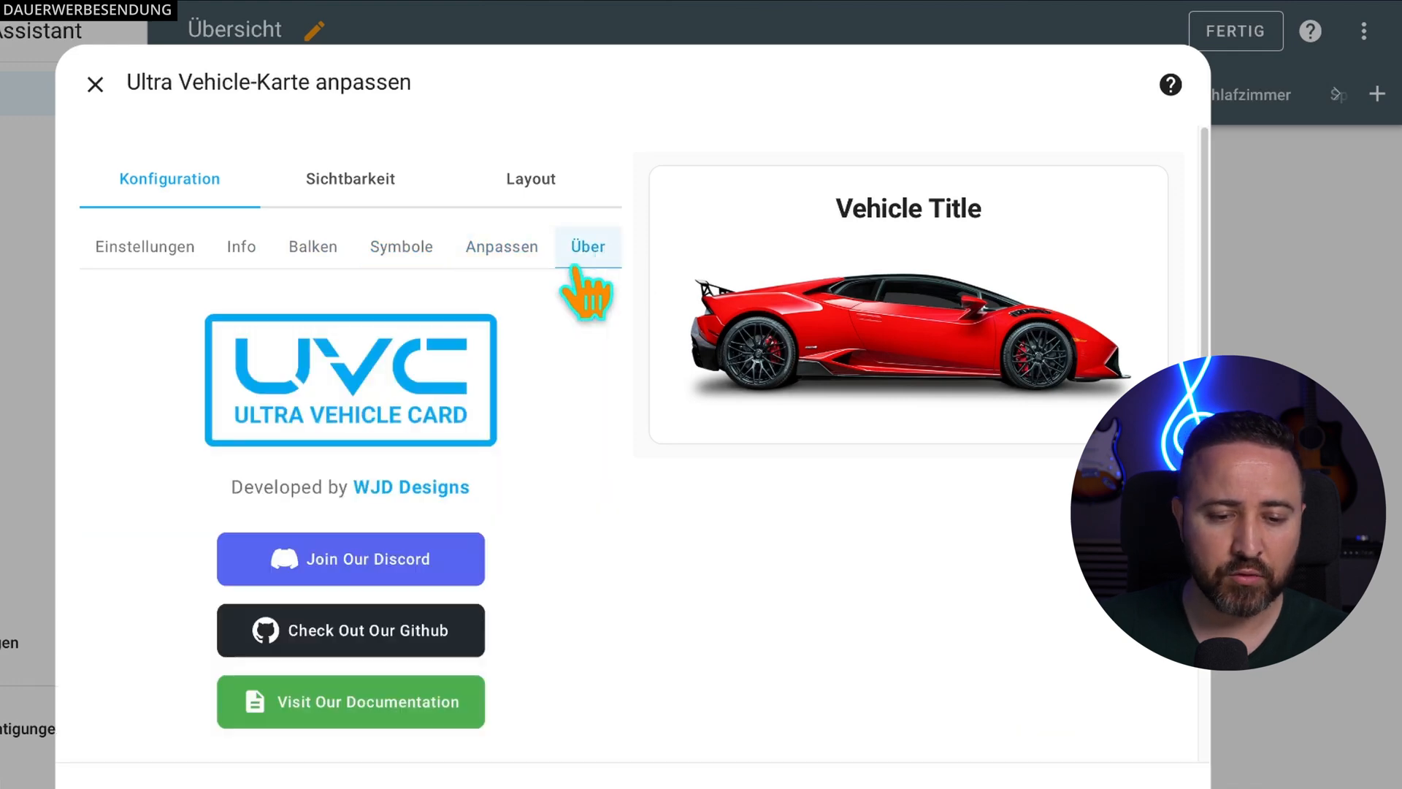
click(178, 254)
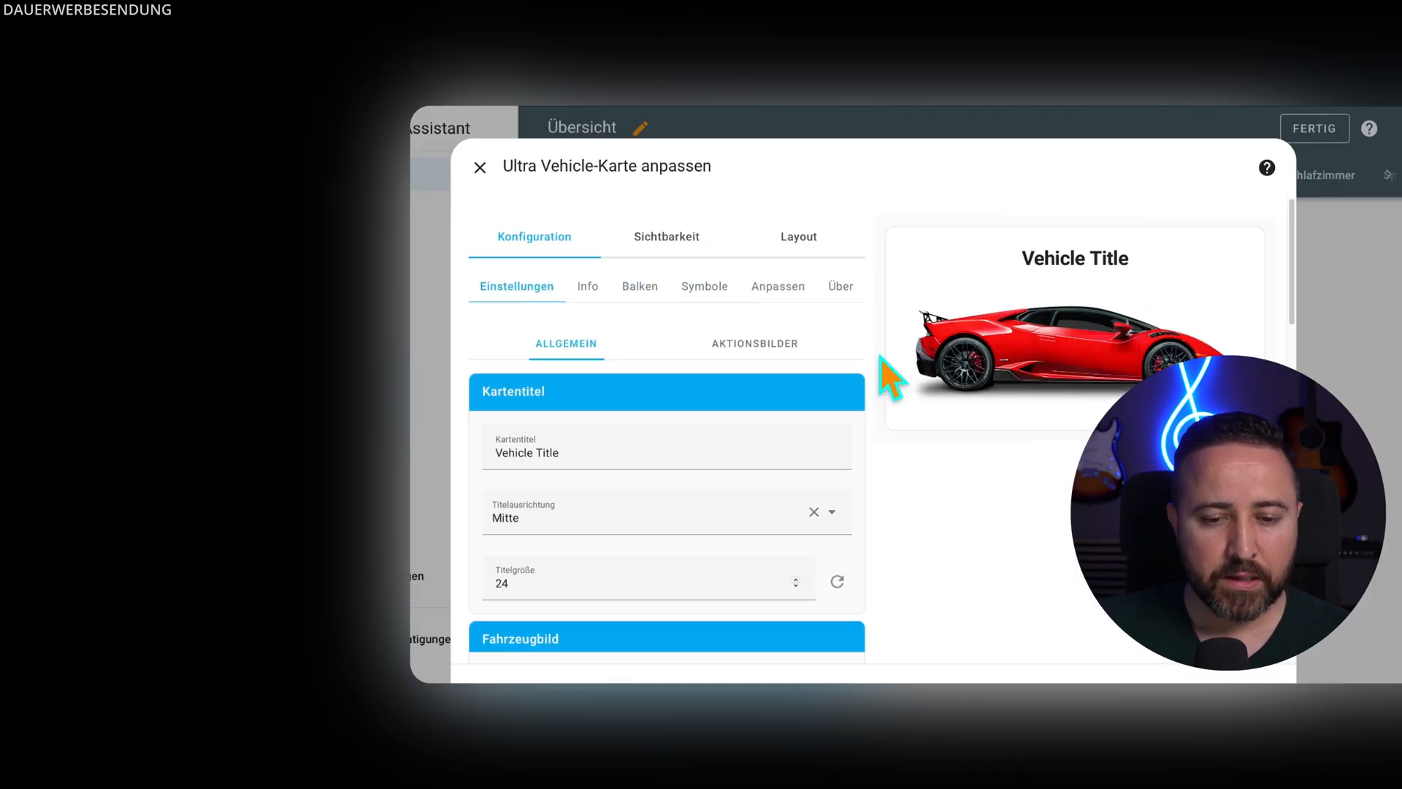
Step: Clear the card's title text, leaving Kartentitel empty
scroll(643, 351, down, 2)
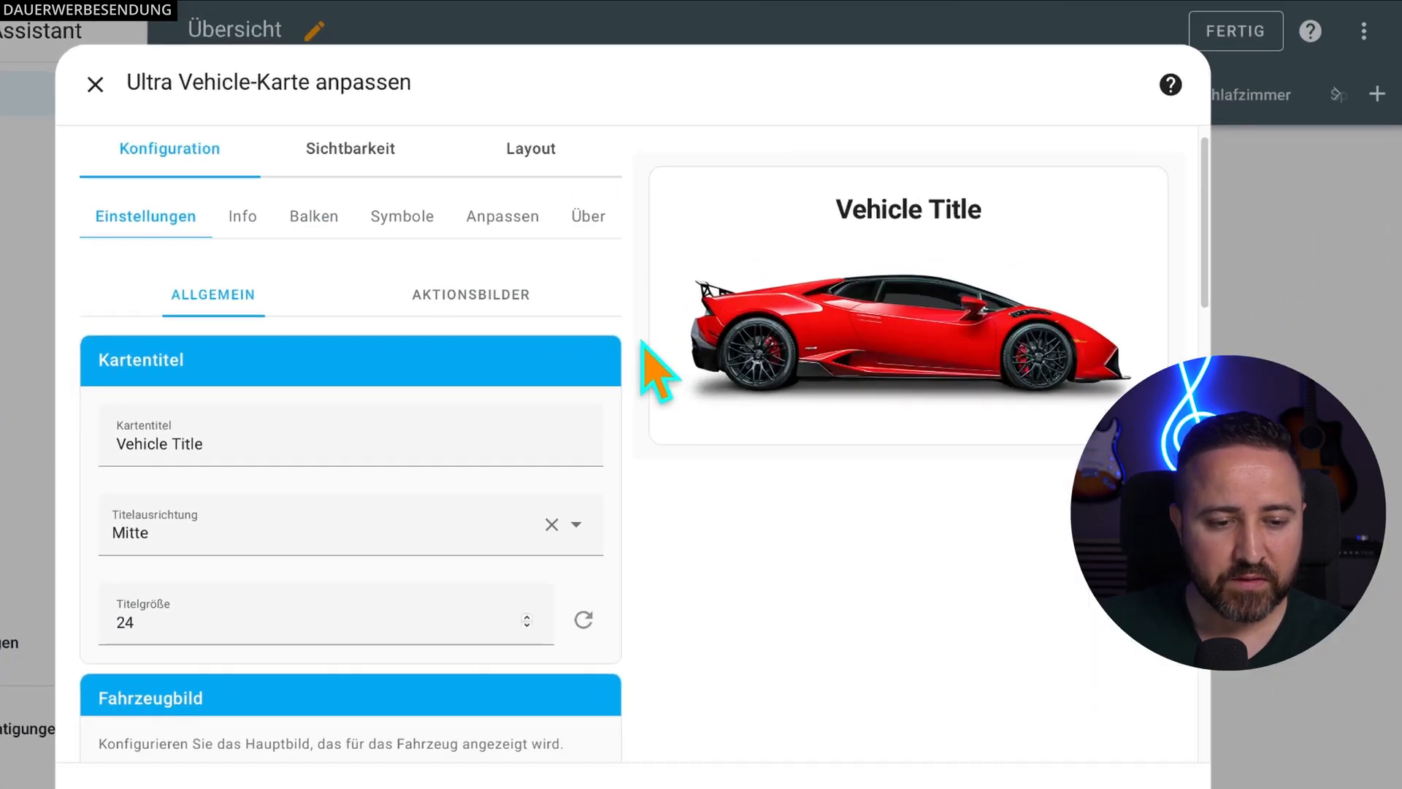
scroll(657, 372, down, 1)
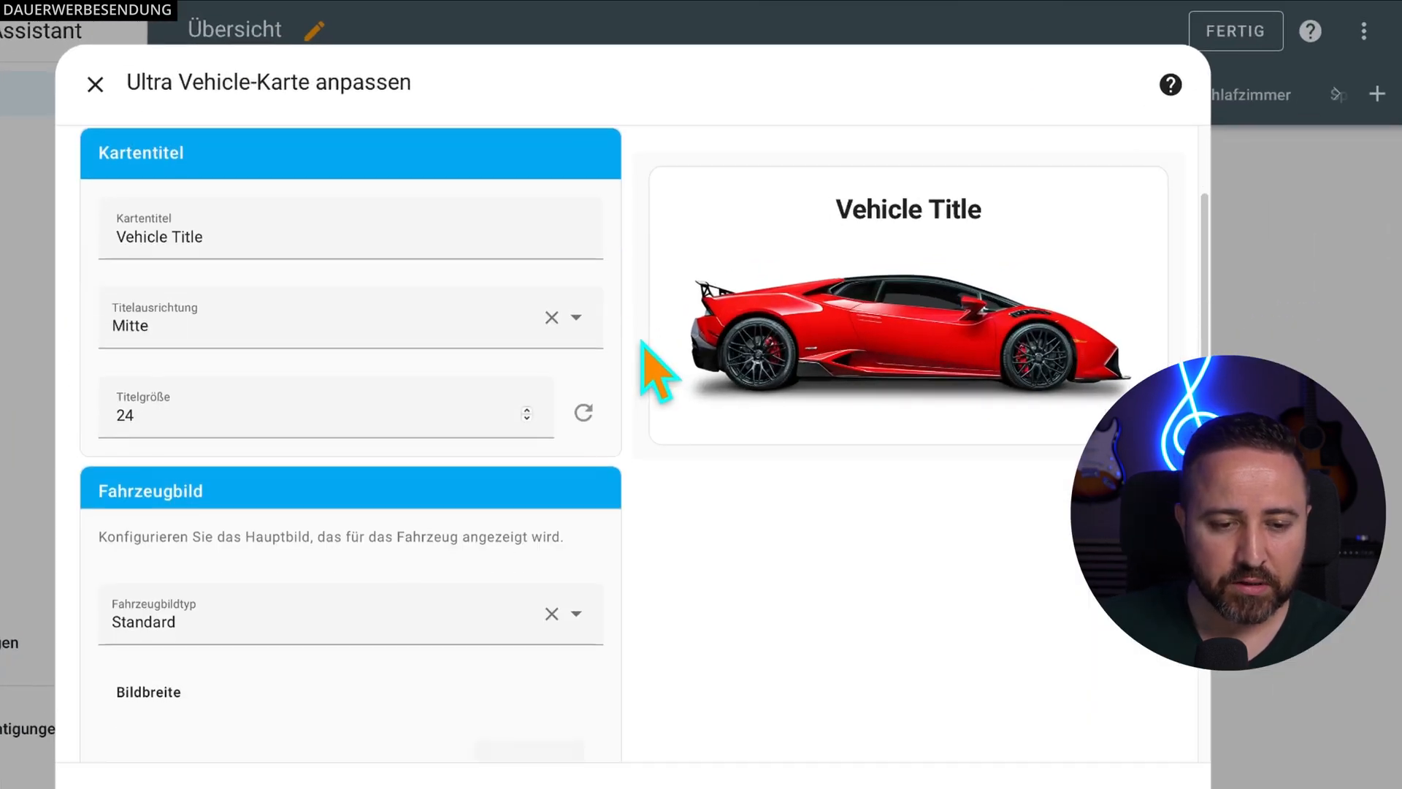
click(284, 247)
drag(285, 247, 111, 248)
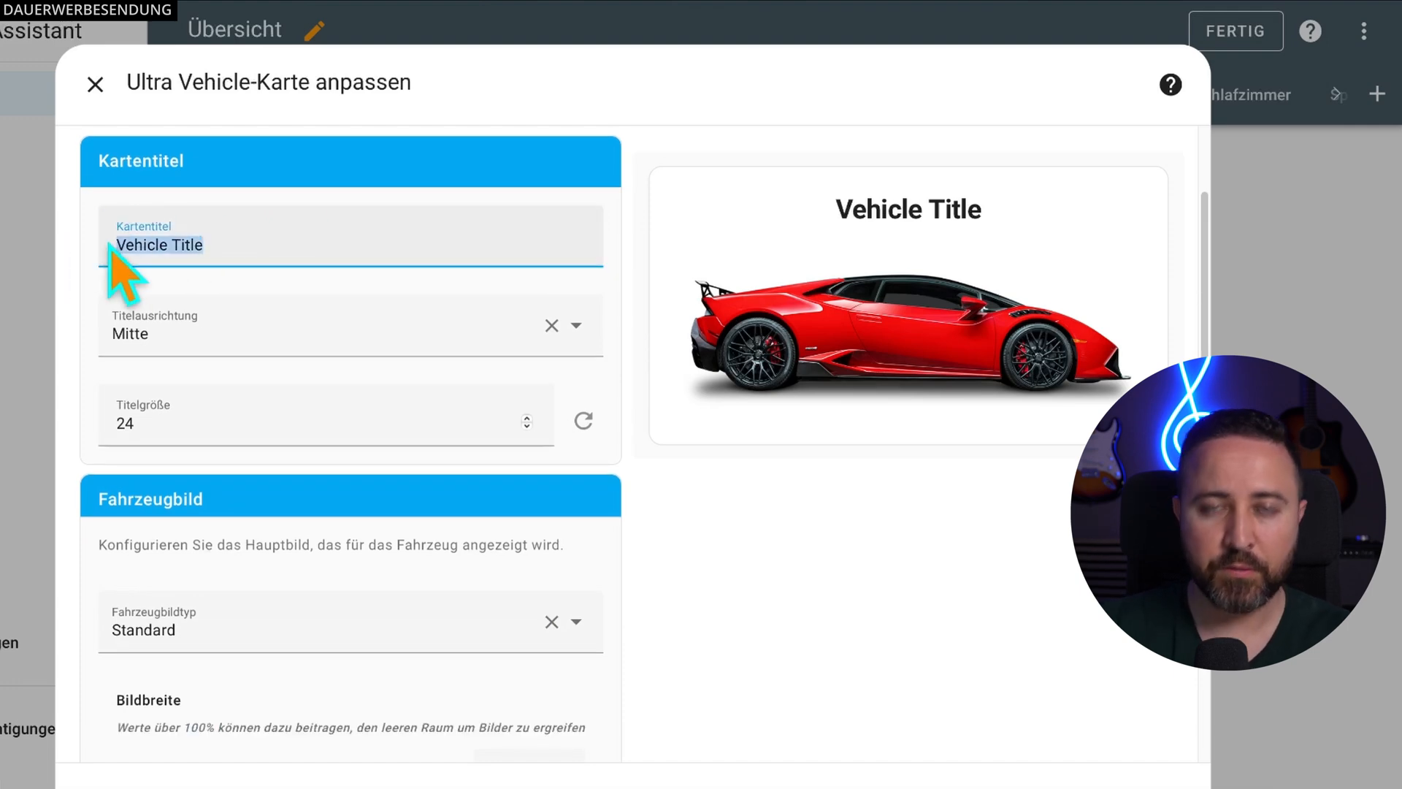
key(BackSpace)
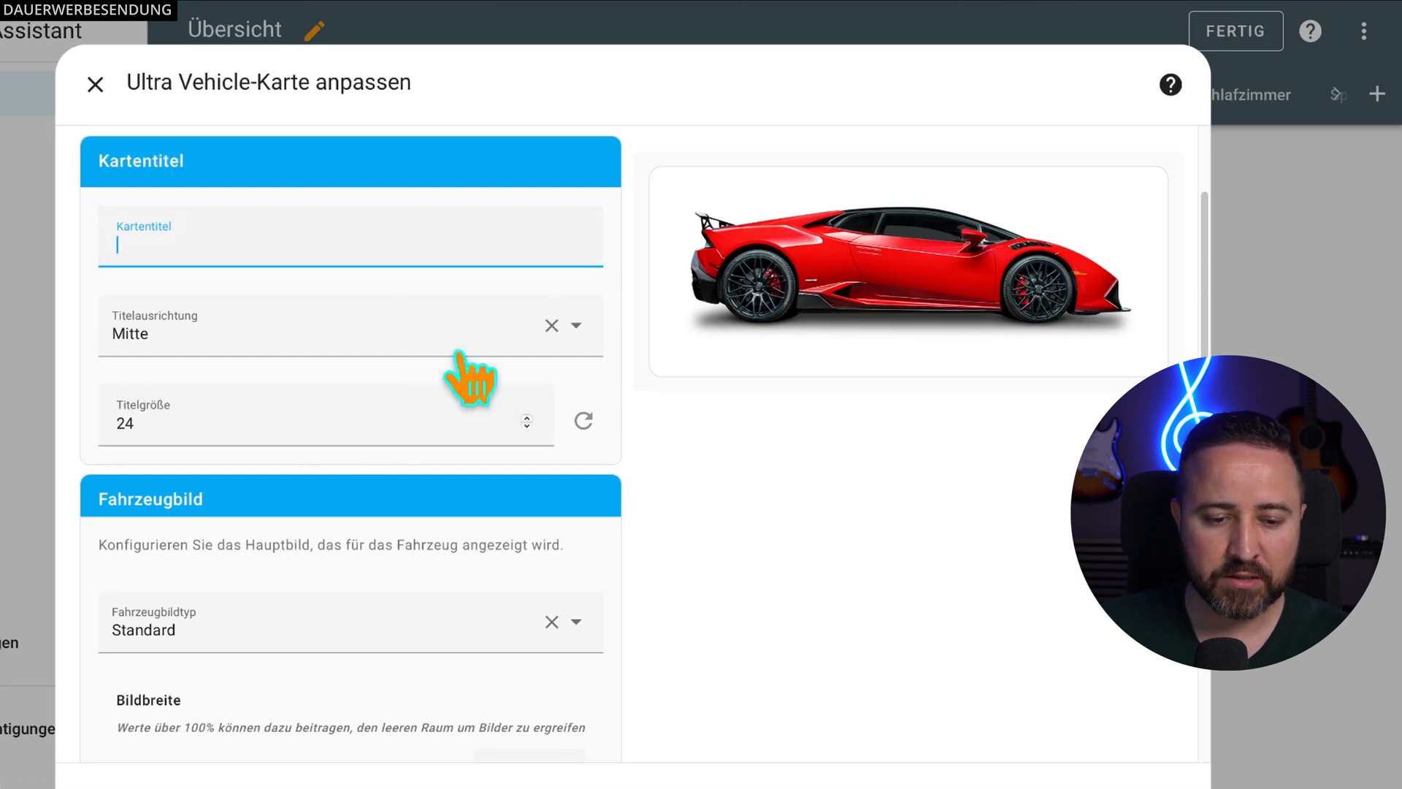
Step: Set the card's vehicle image type (Fahrzeugbildtyp) to URL
scroll(470, 392, down, 3)
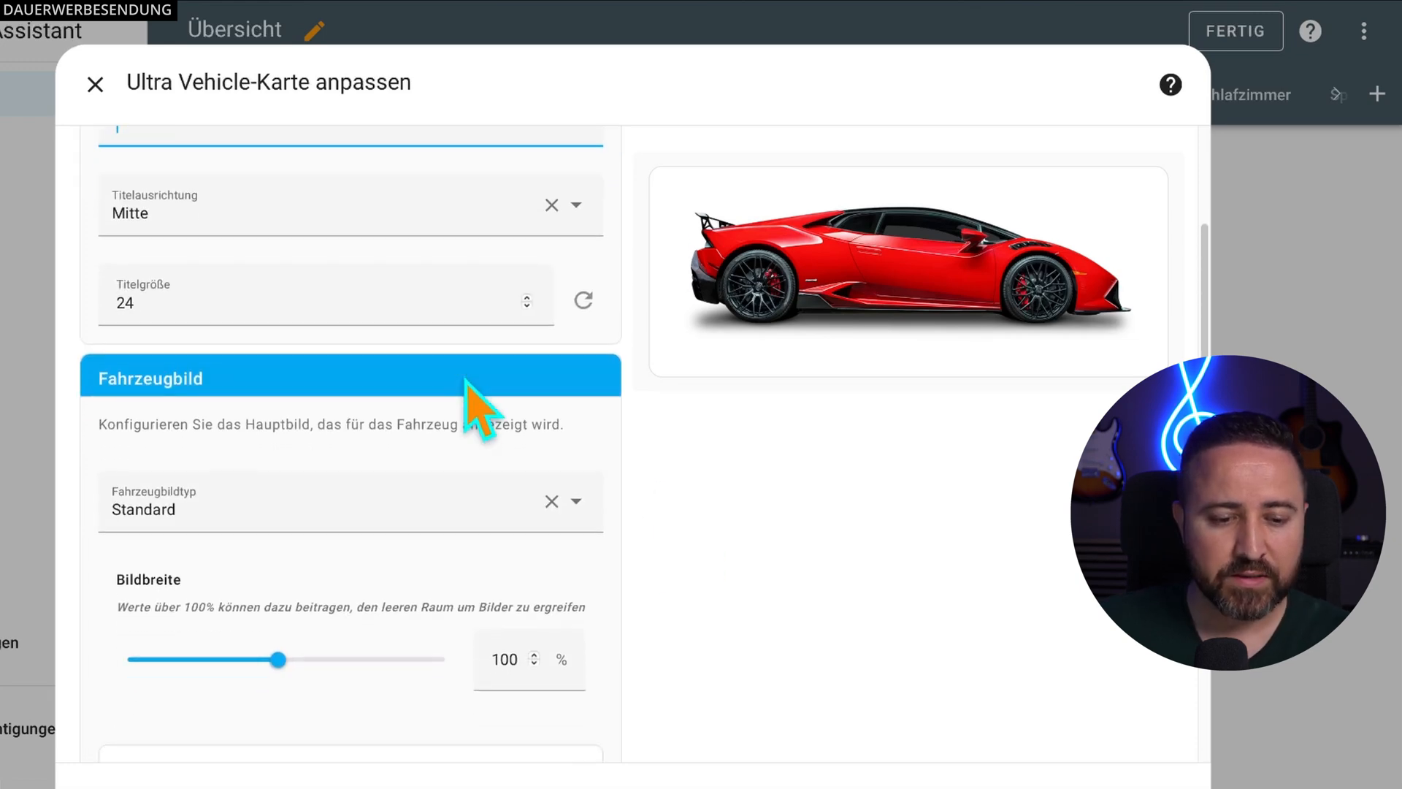
scroll(453, 423, down, 3)
click(398, 391)
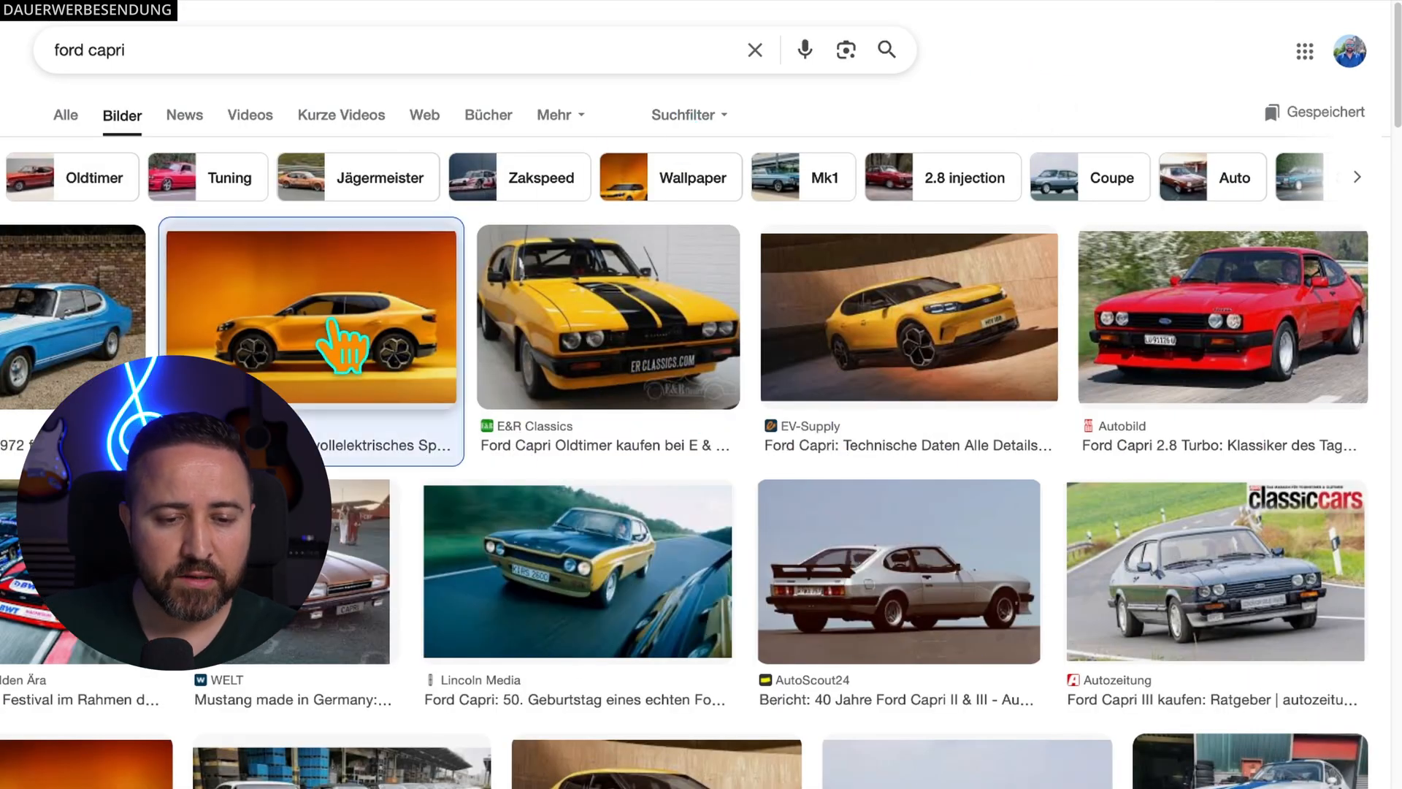
Step: Copy the image address of Ford Media's yellow Ford Capri from the Google image results and paste it as the vehicle image URL
click(420, 288)
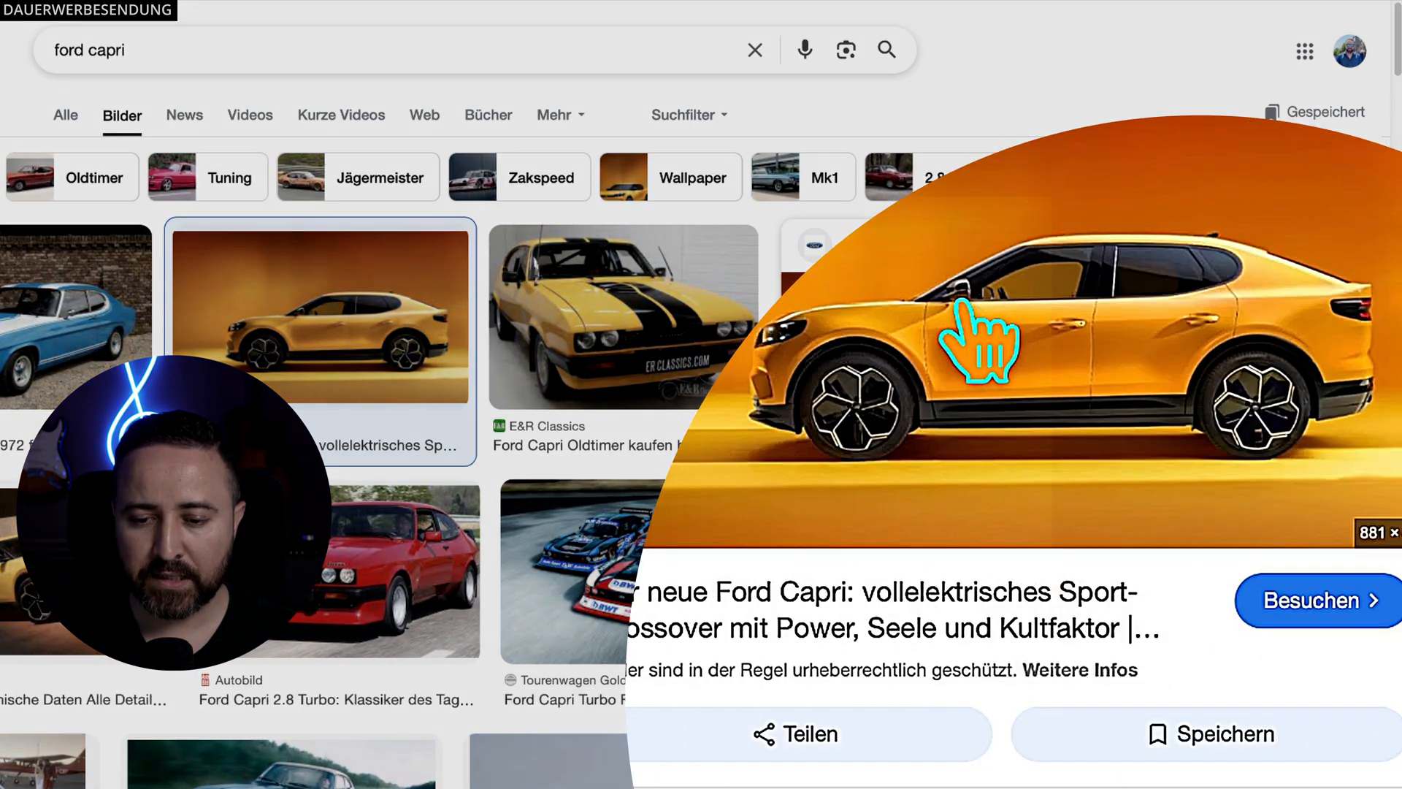
right_click(979, 343)
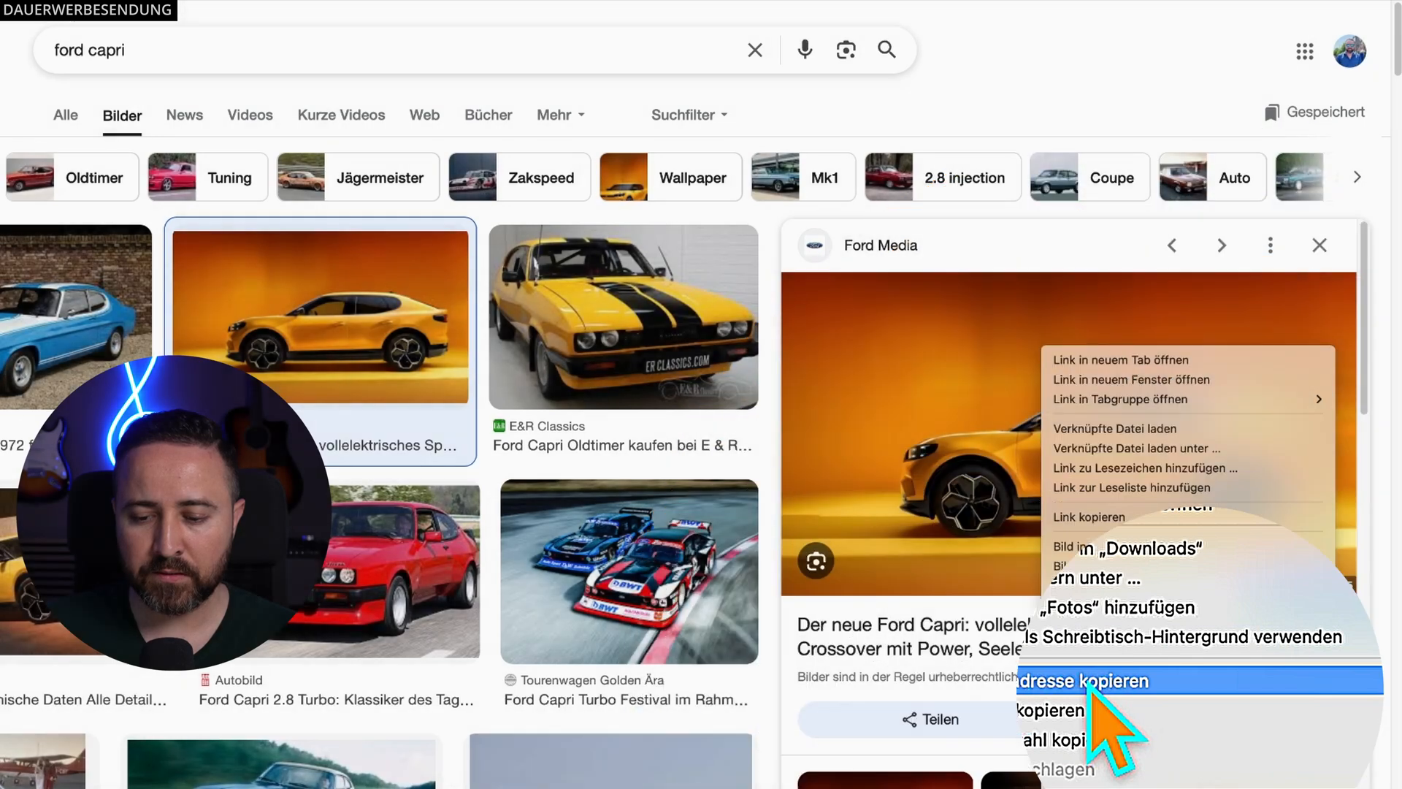
click(1107, 686)
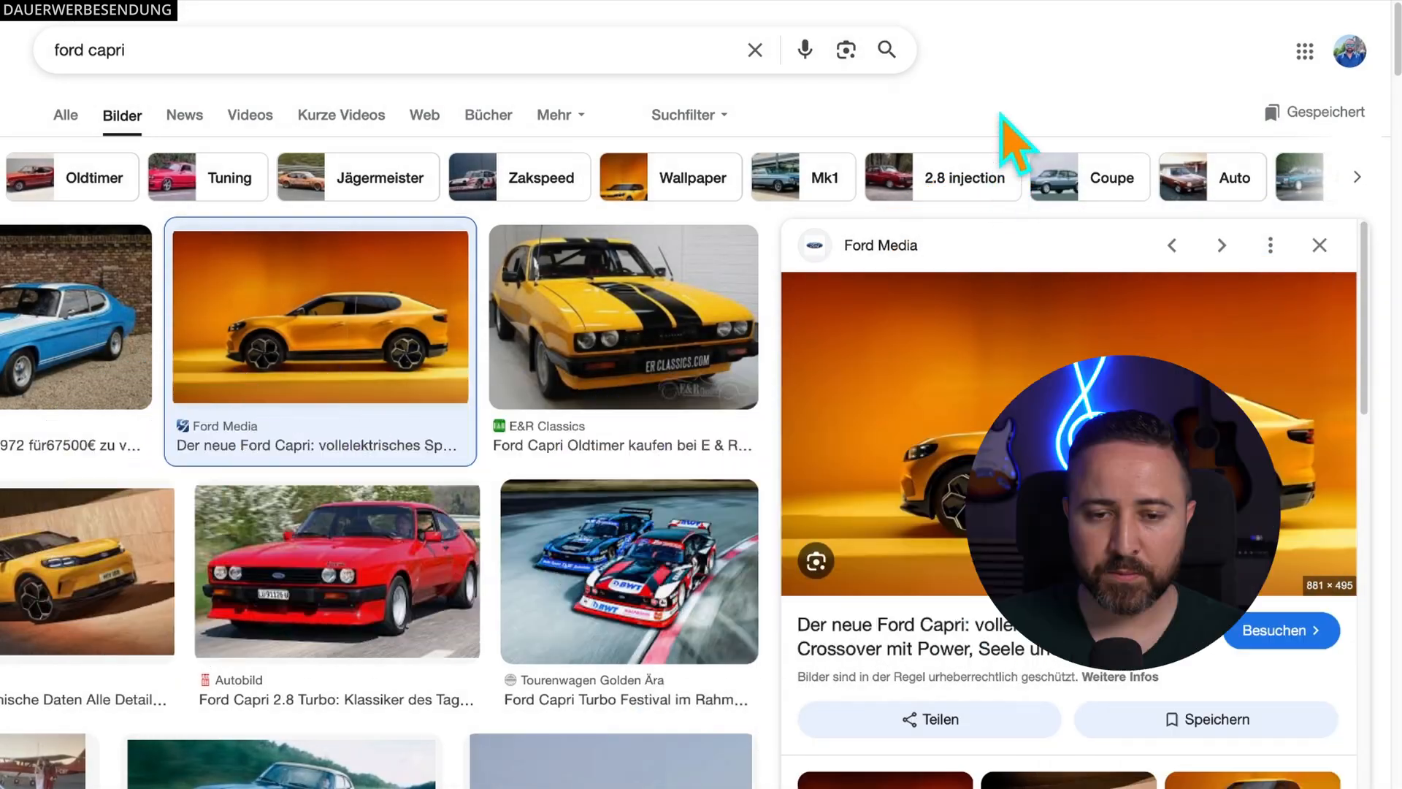
right_click(174, 463)
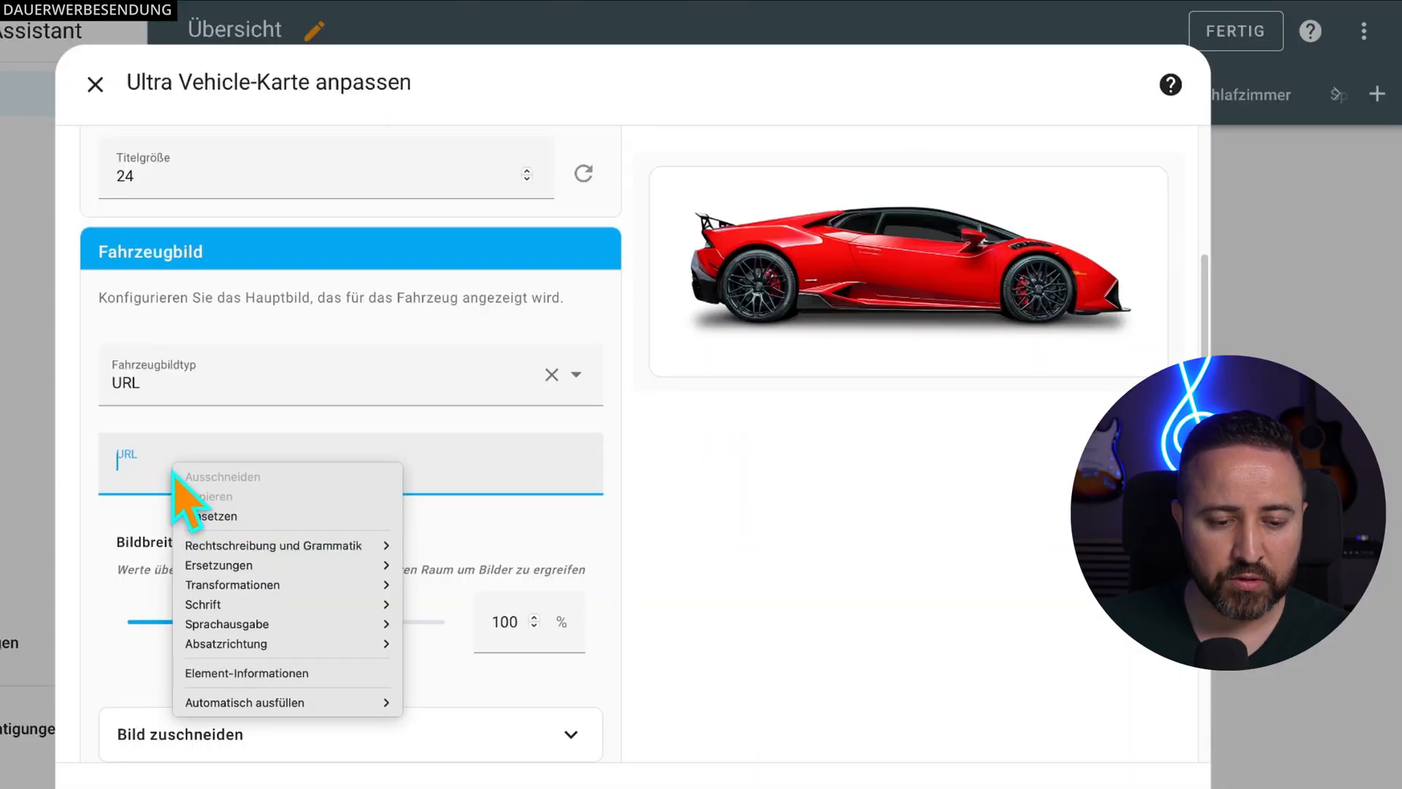
click(255, 517)
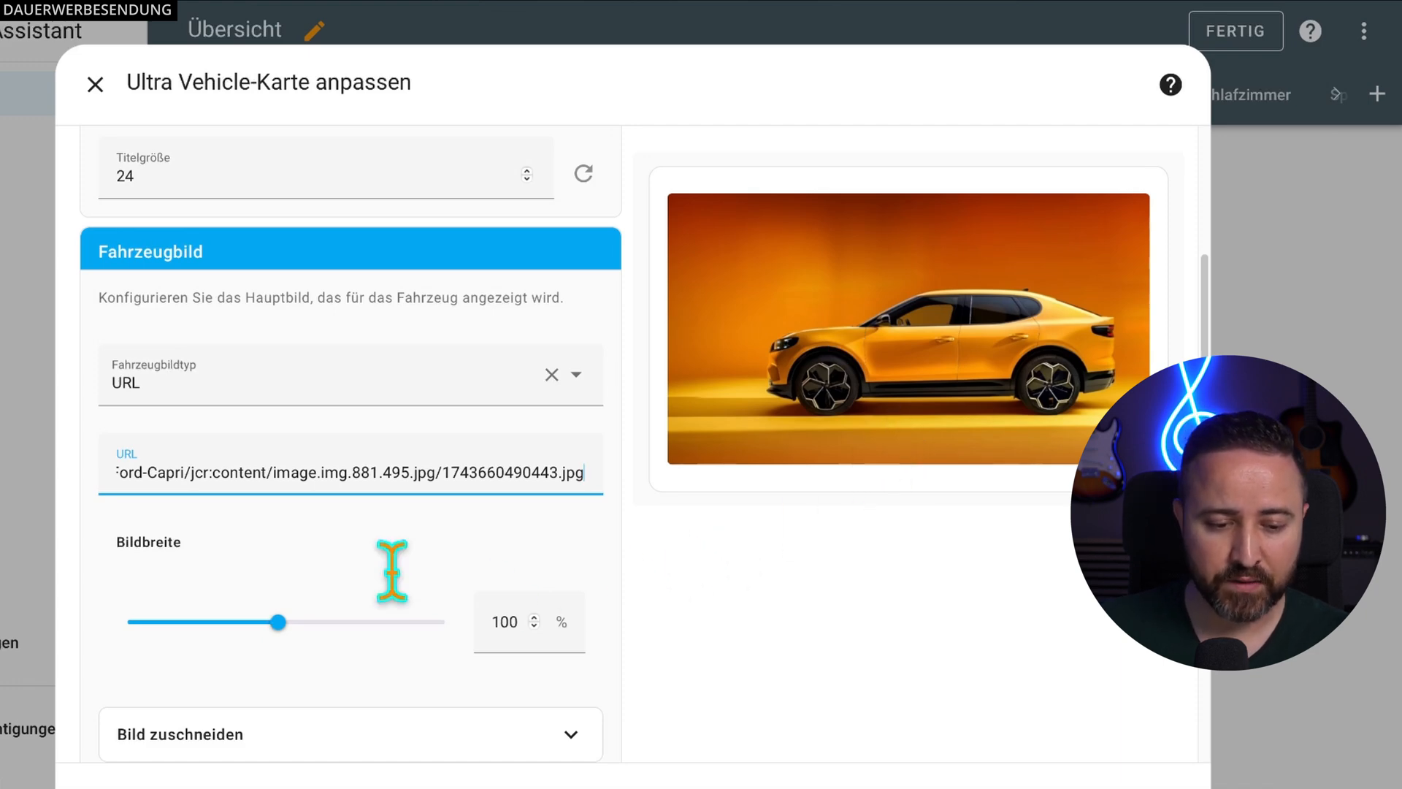
Step: Examine the card's image cropping, title, background and vehicle info colors, and the general formatting and unit options
scroll(402, 592, down, 1)
scroll(395, 582, down, 4)
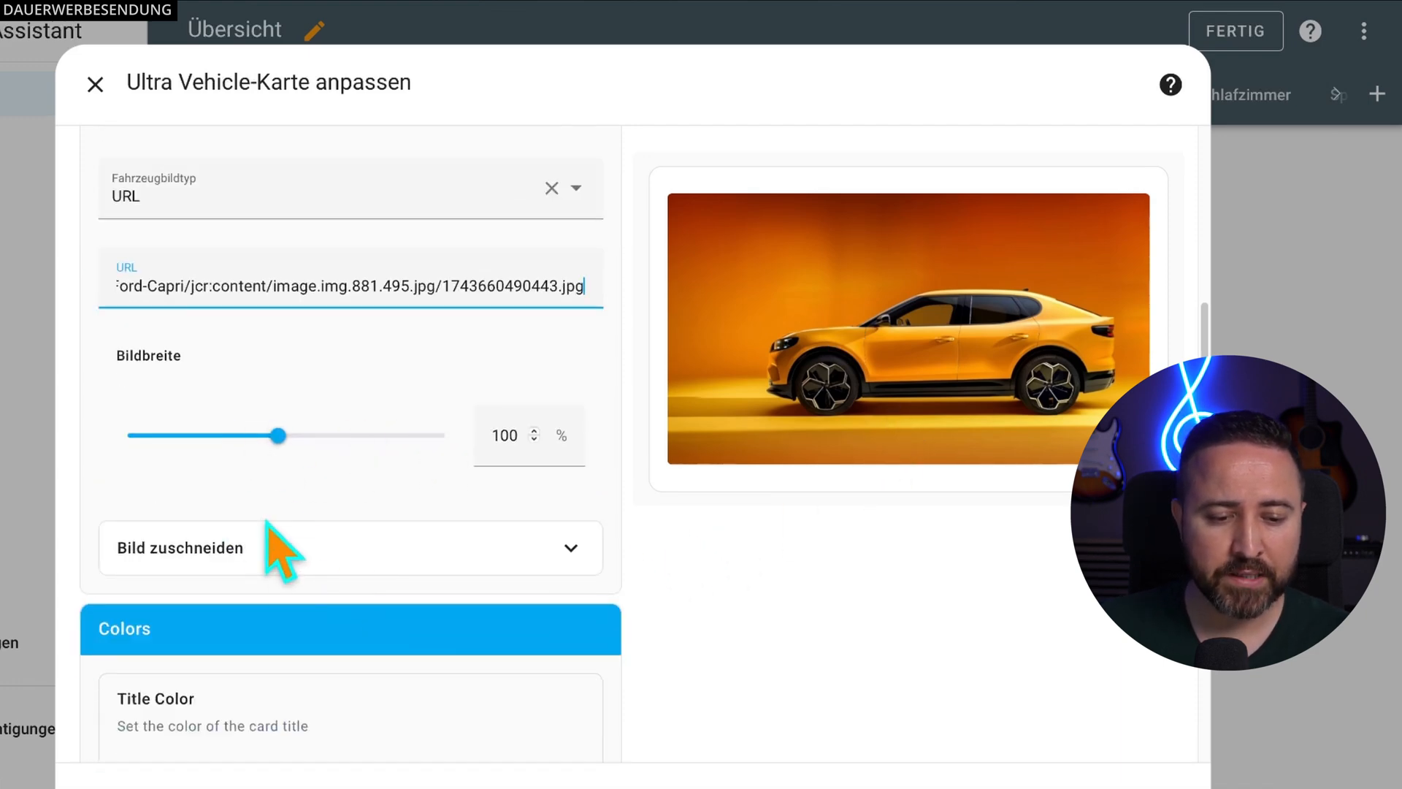
click(293, 524)
scroll(293, 530, down, 5)
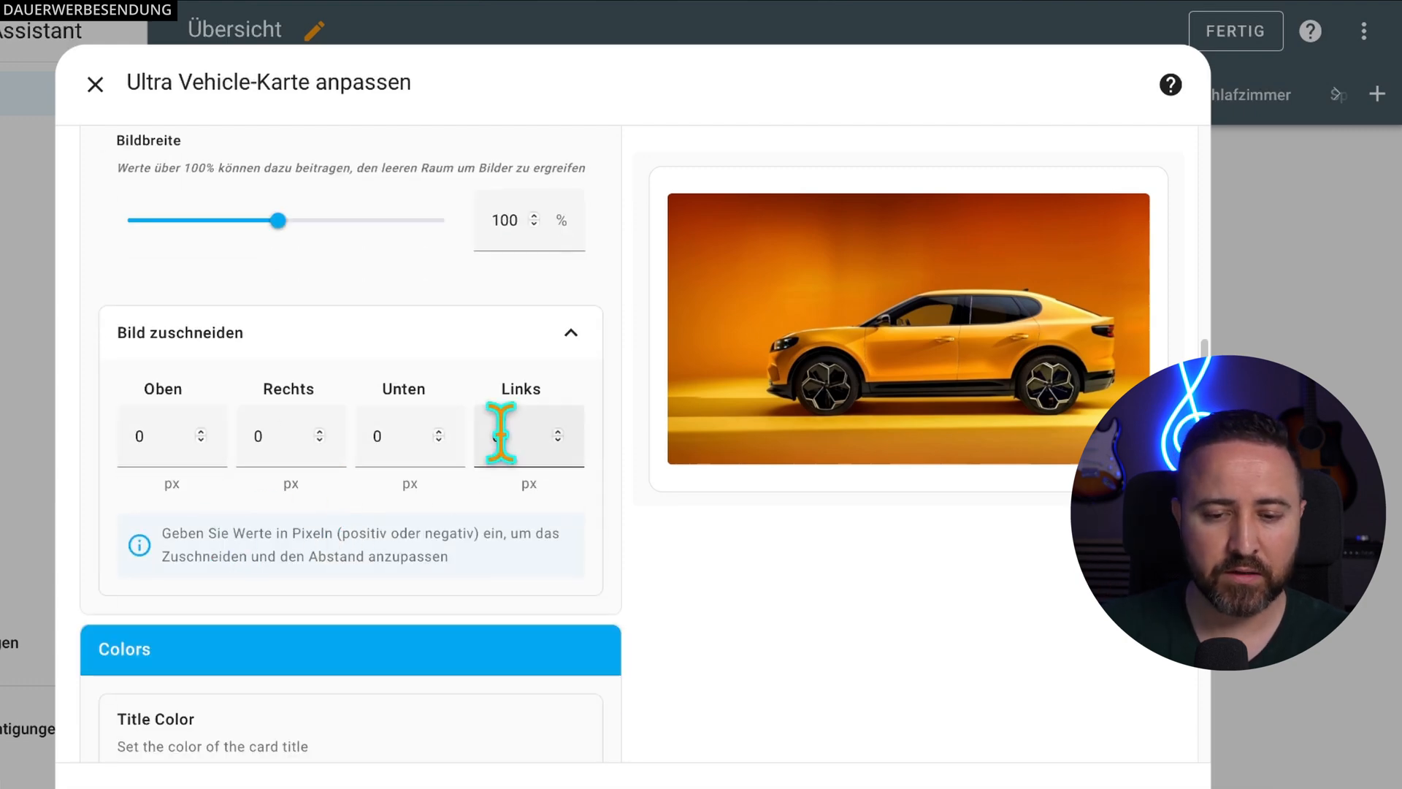
scroll(501, 434, down, 9)
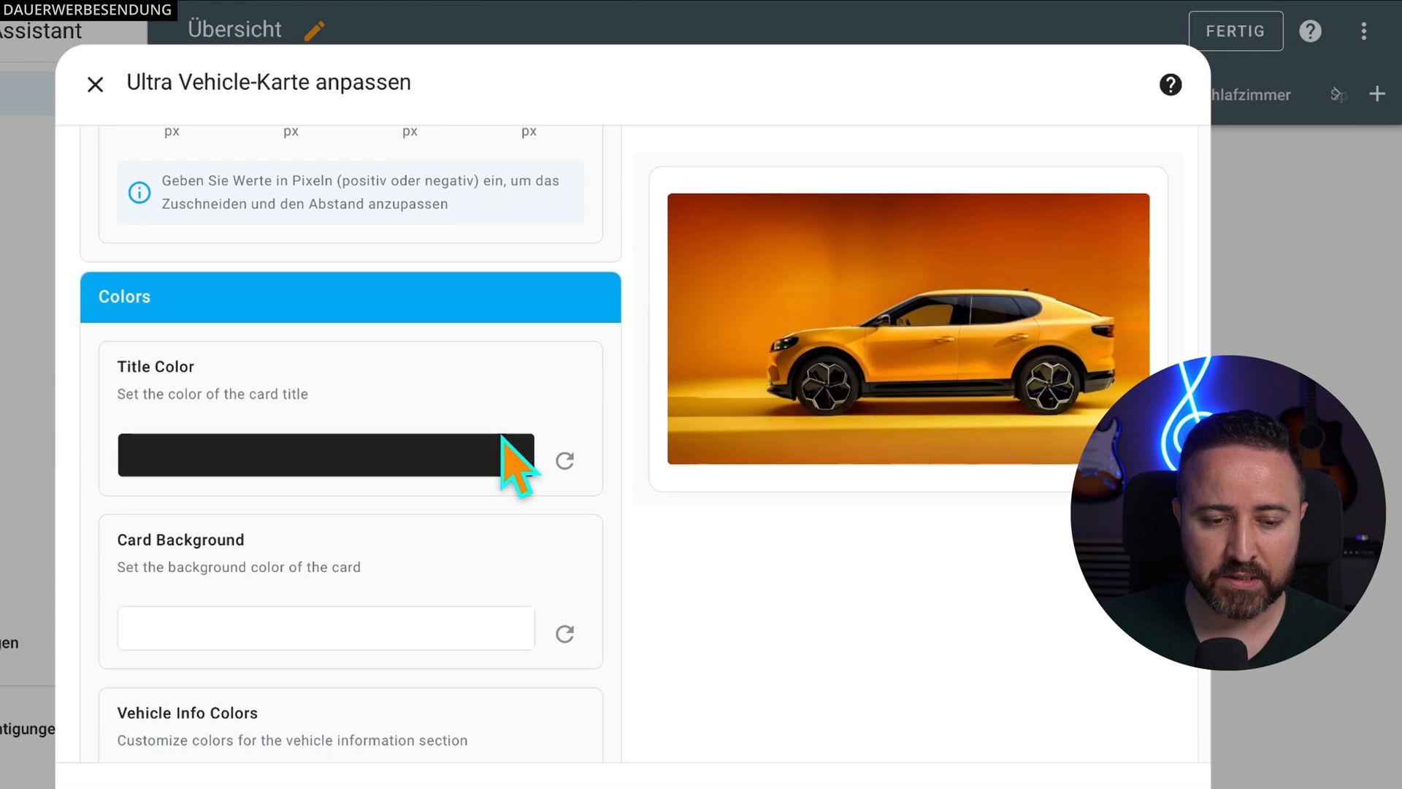
scroll(354, 401, down, 1)
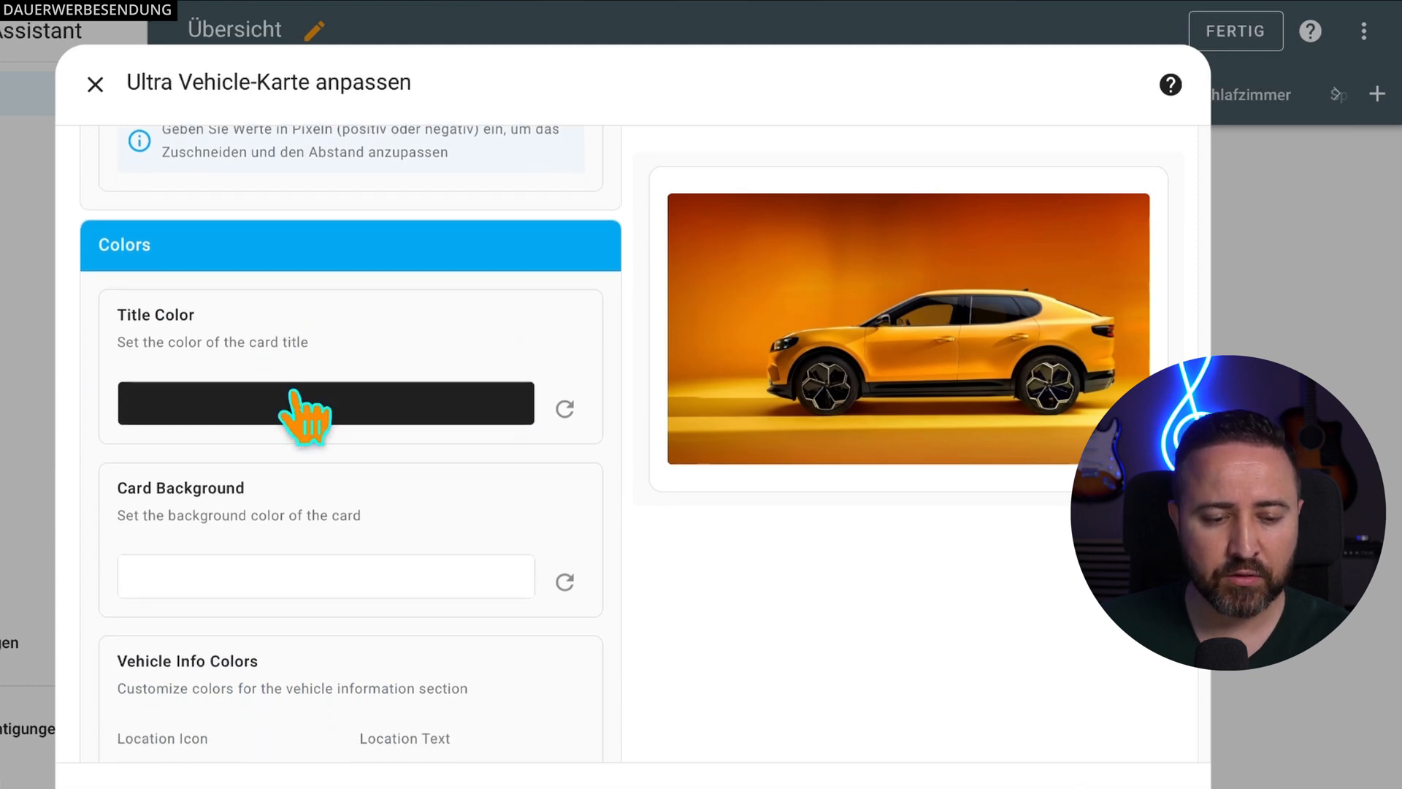
scroll(292, 453, down, 6)
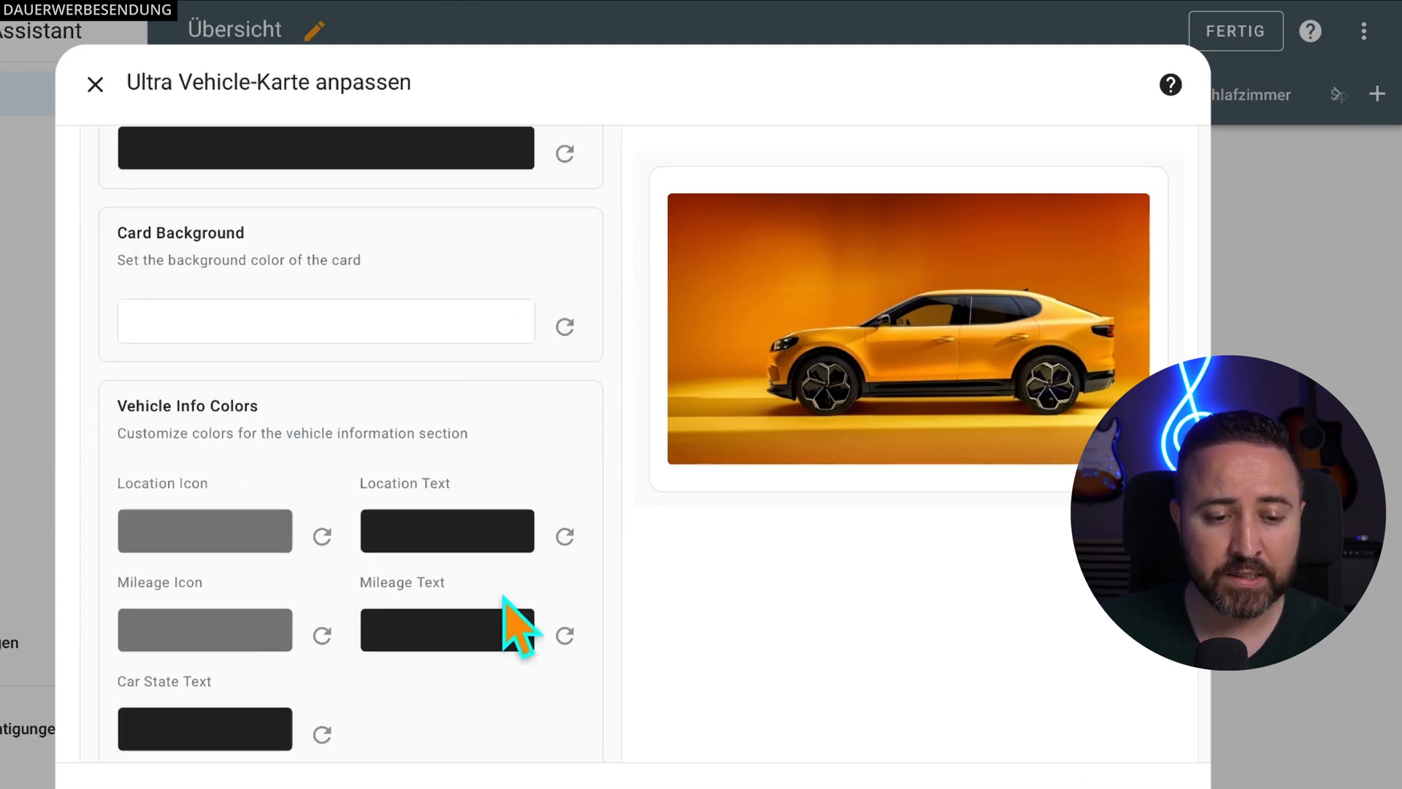
scroll(382, 431, down, 8)
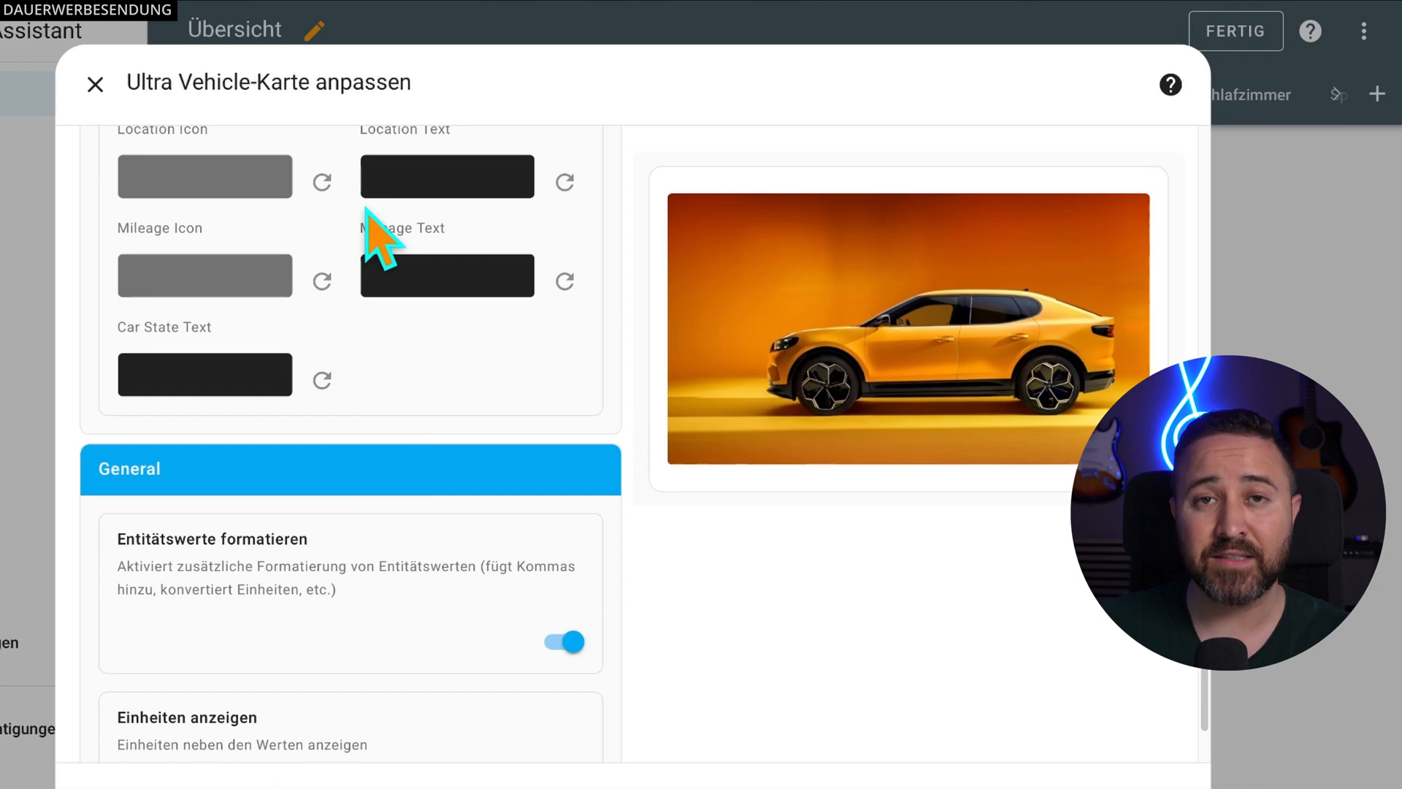
scroll(362, 220, down, 2)
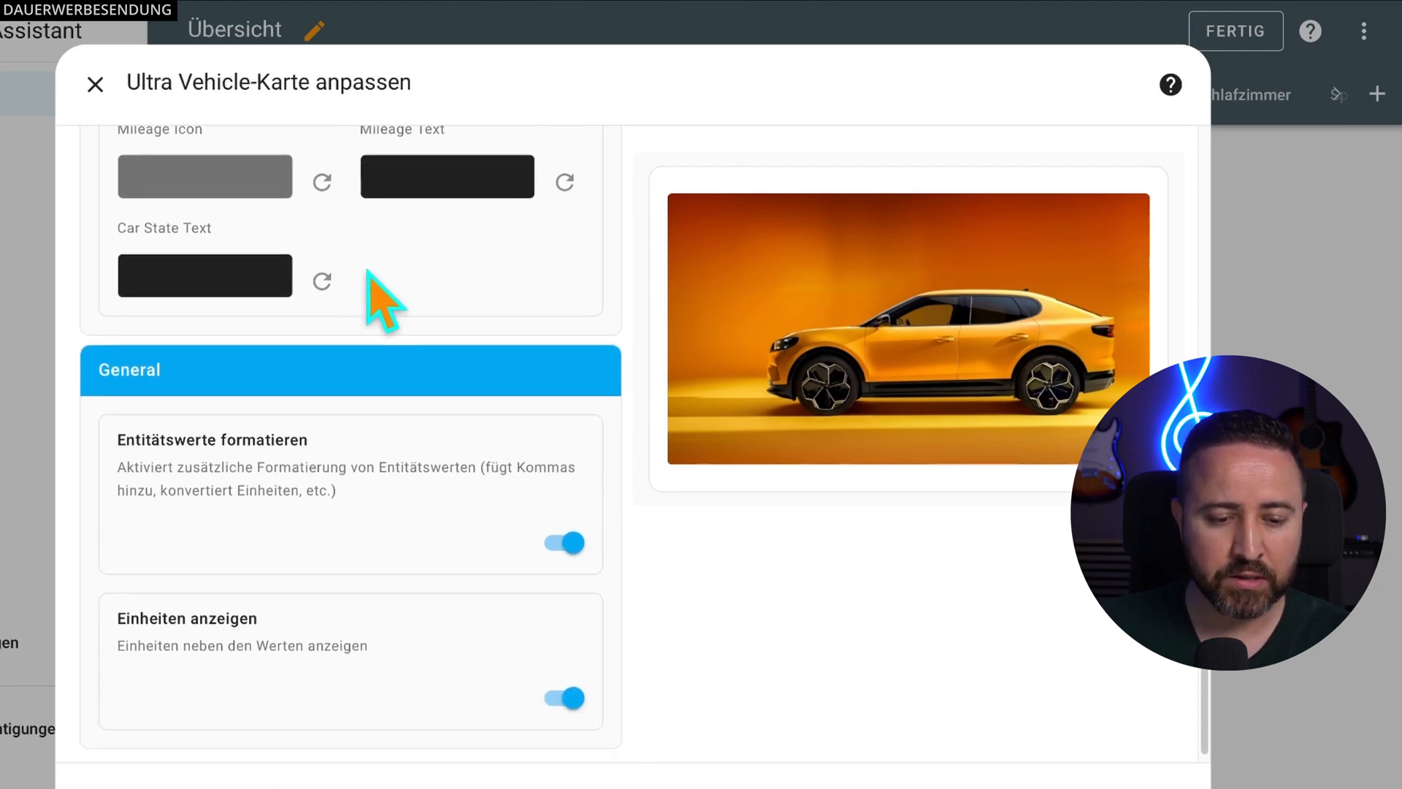
scroll(367, 271, down, 1)
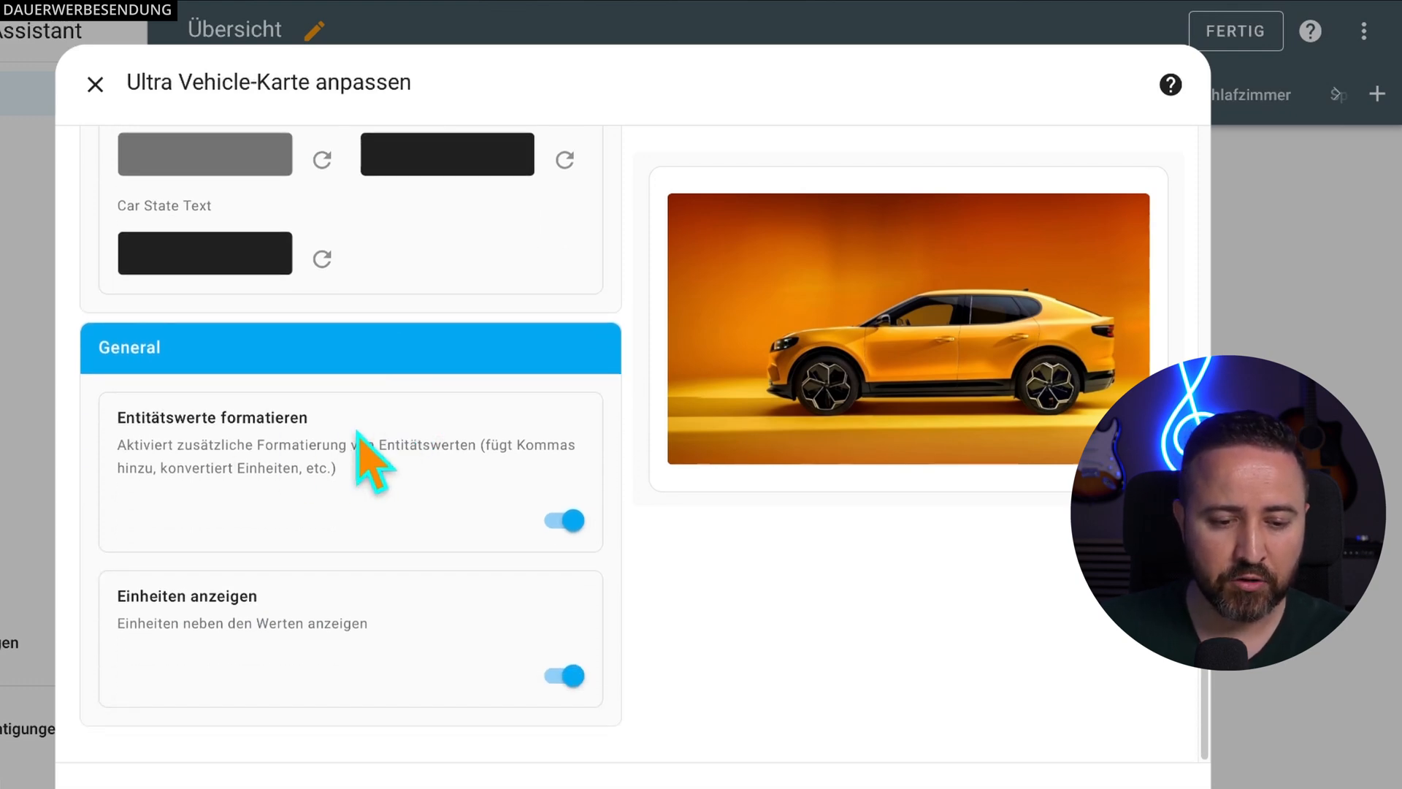
scroll(413, 529, up, 5)
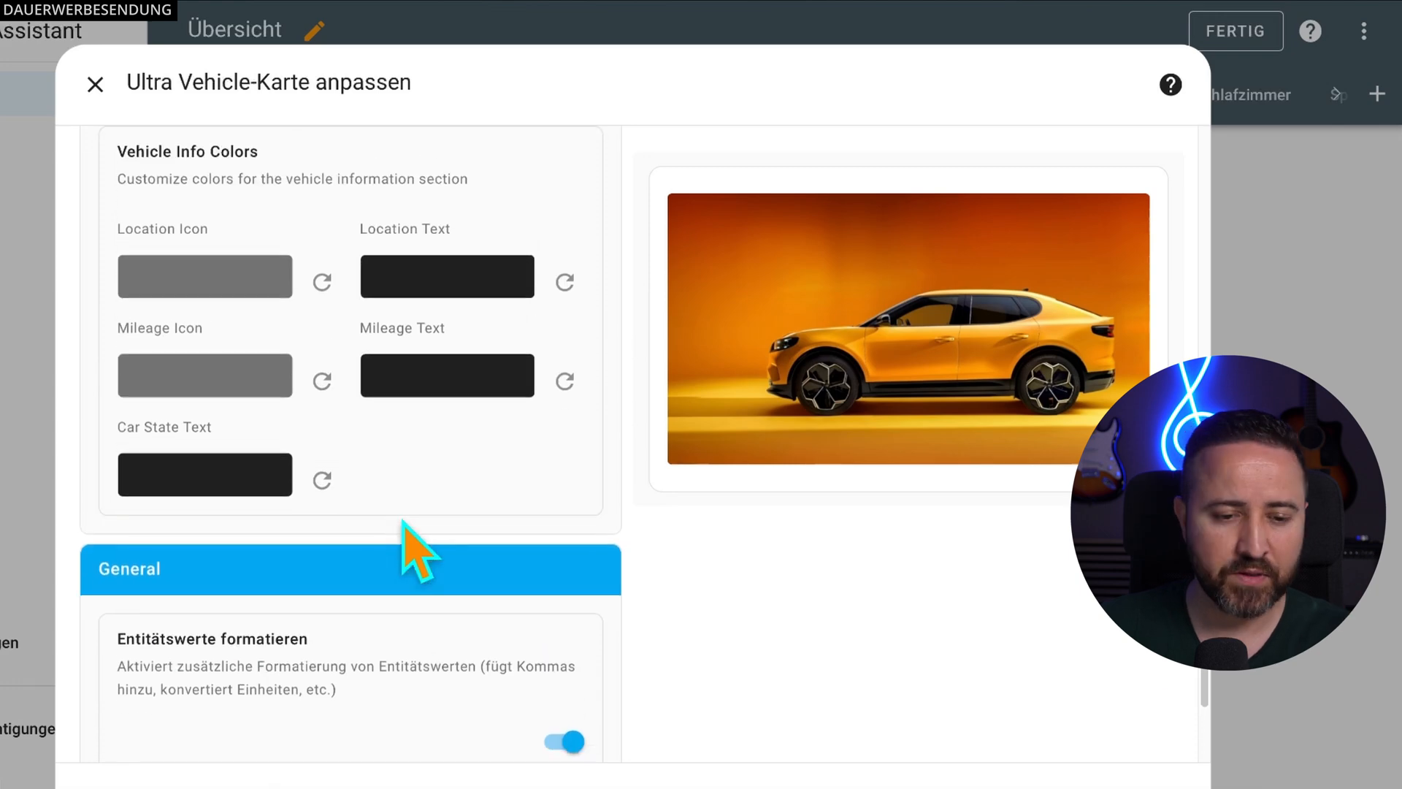
scroll(404, 521, up, 15)
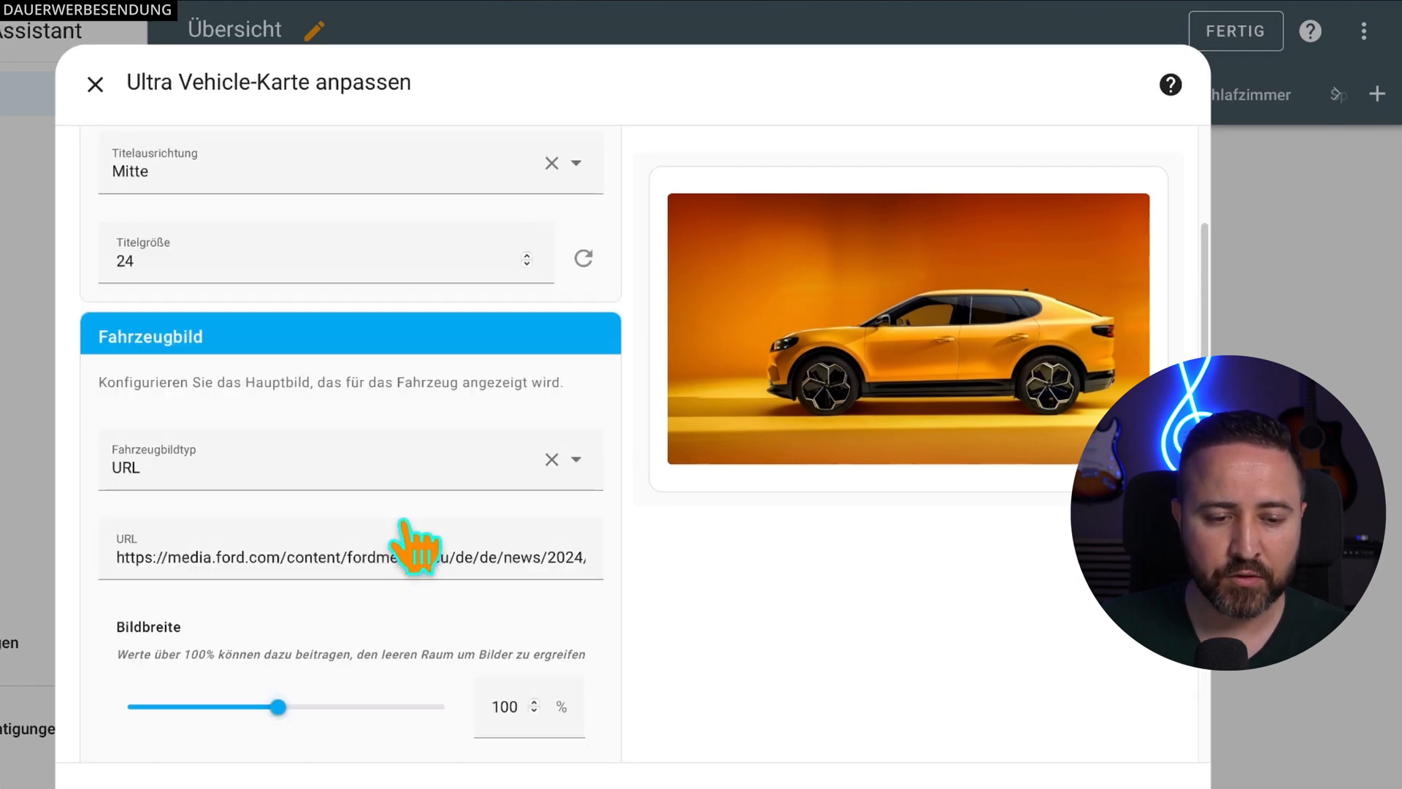
Step: Add a new info row to the card's vehicle information and expand its row settings
scroll(404, 522, up, 8)
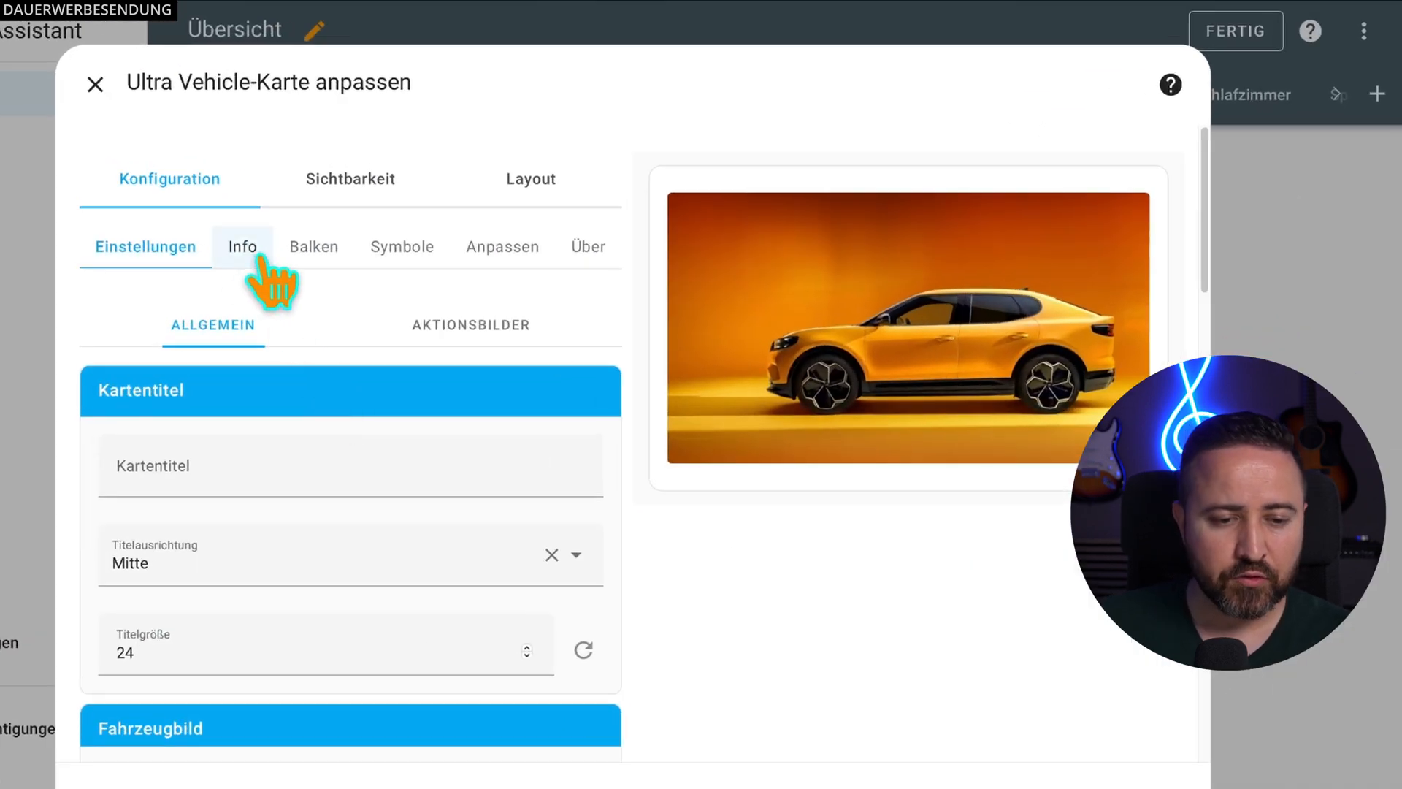
click(258, 258)
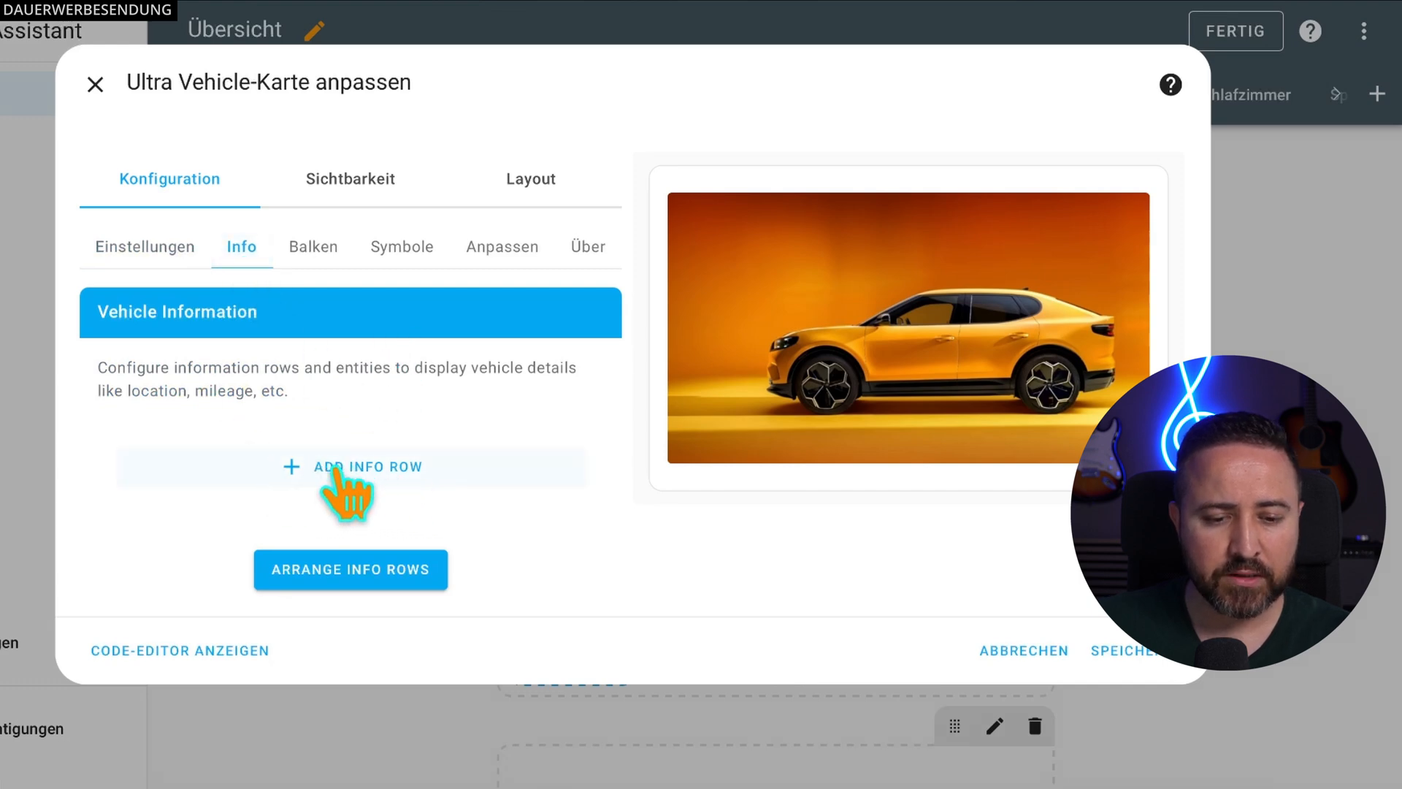
click(296, 471)
scroll(332, 511, down, 3)
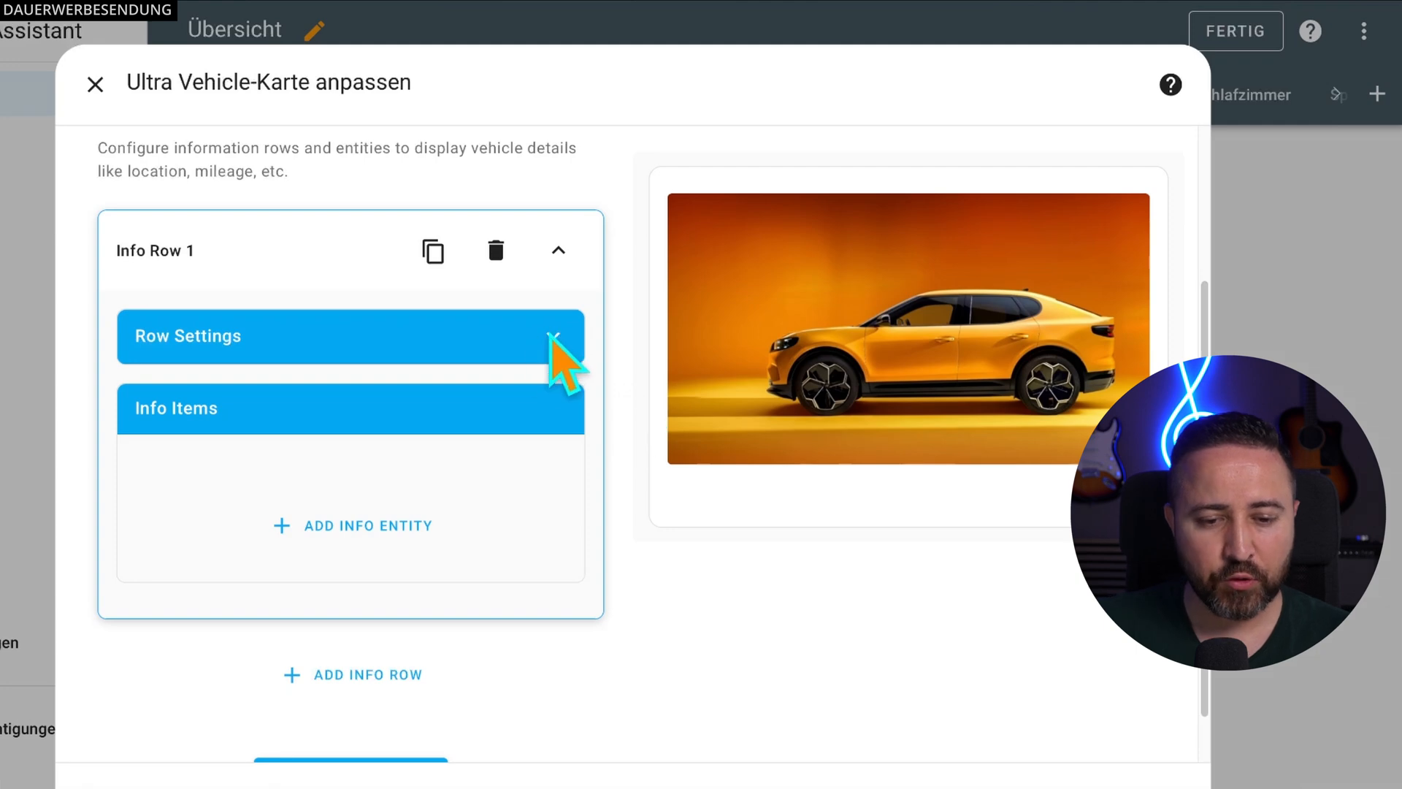
click(553, 338)
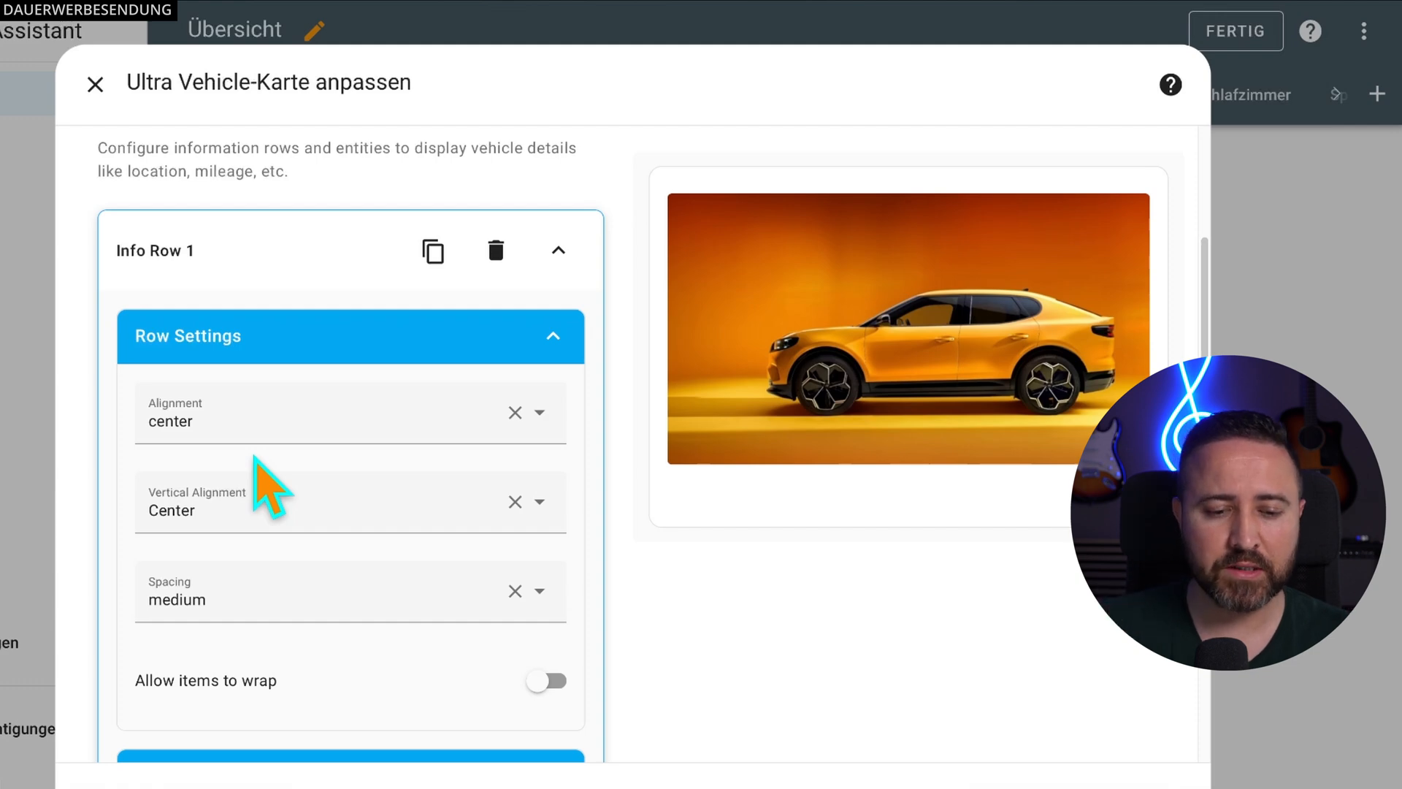
Step: Add an info entity to Info Row 1 using the Ford Capri's Fahrzeug Tracker
scroll(277, 497, down, 6)
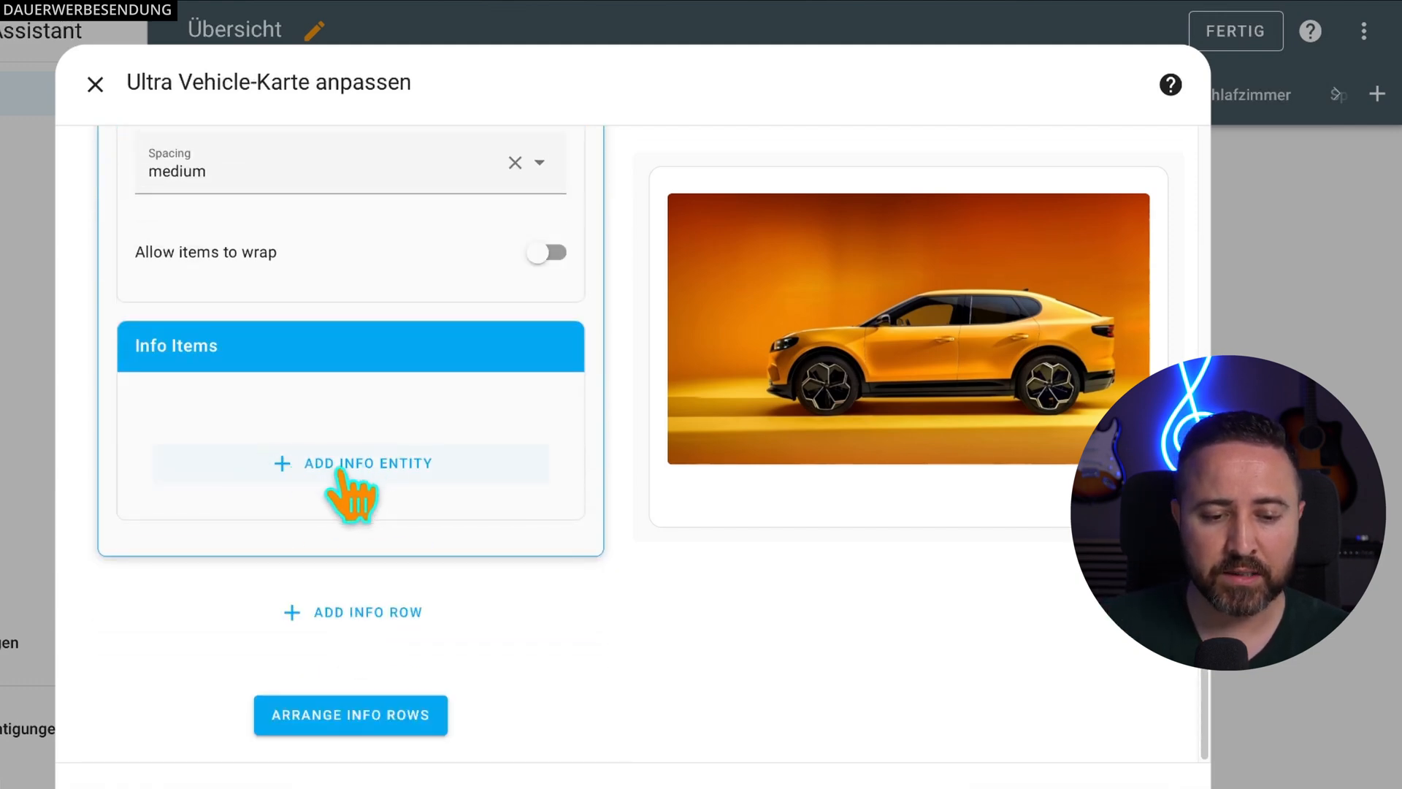
click(335, 464)
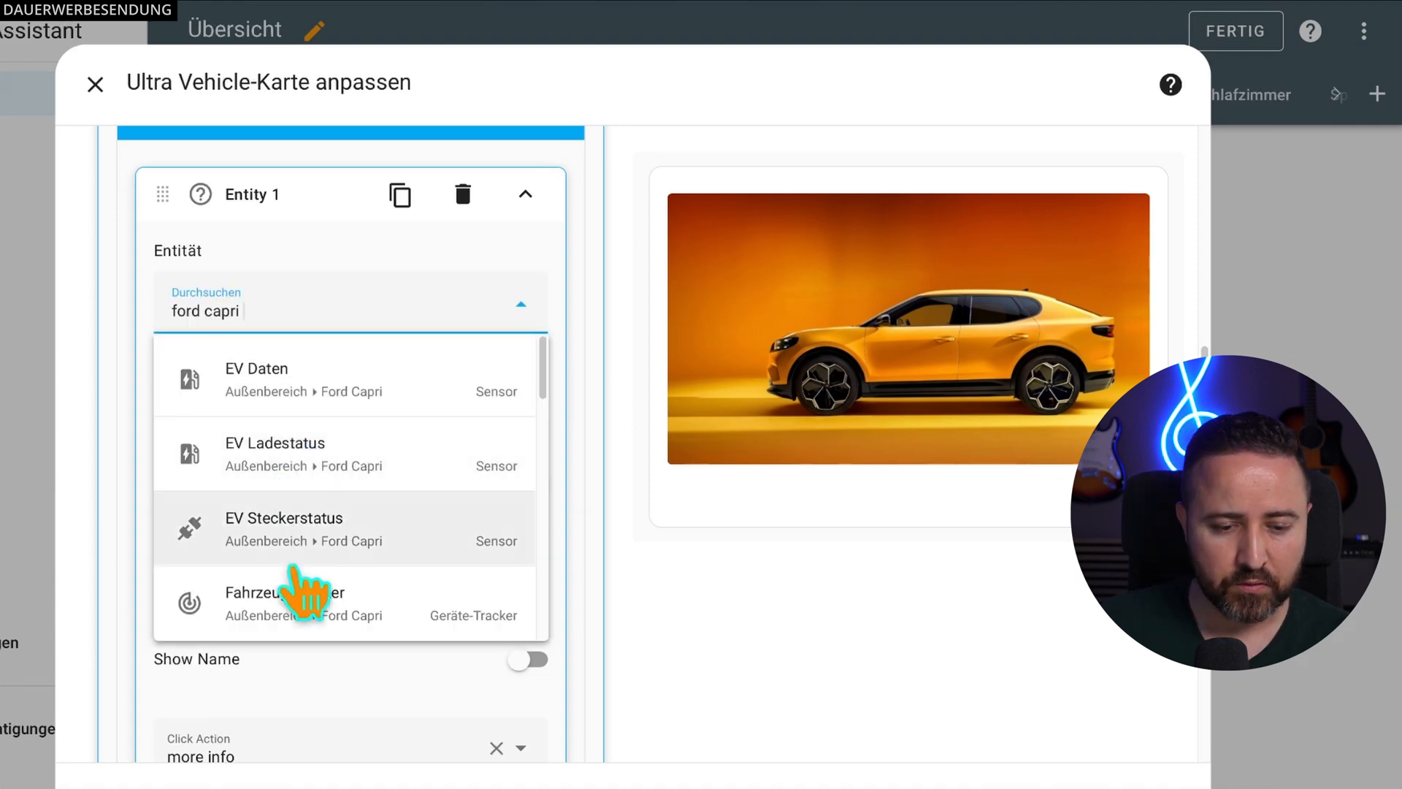
click(361, 615)
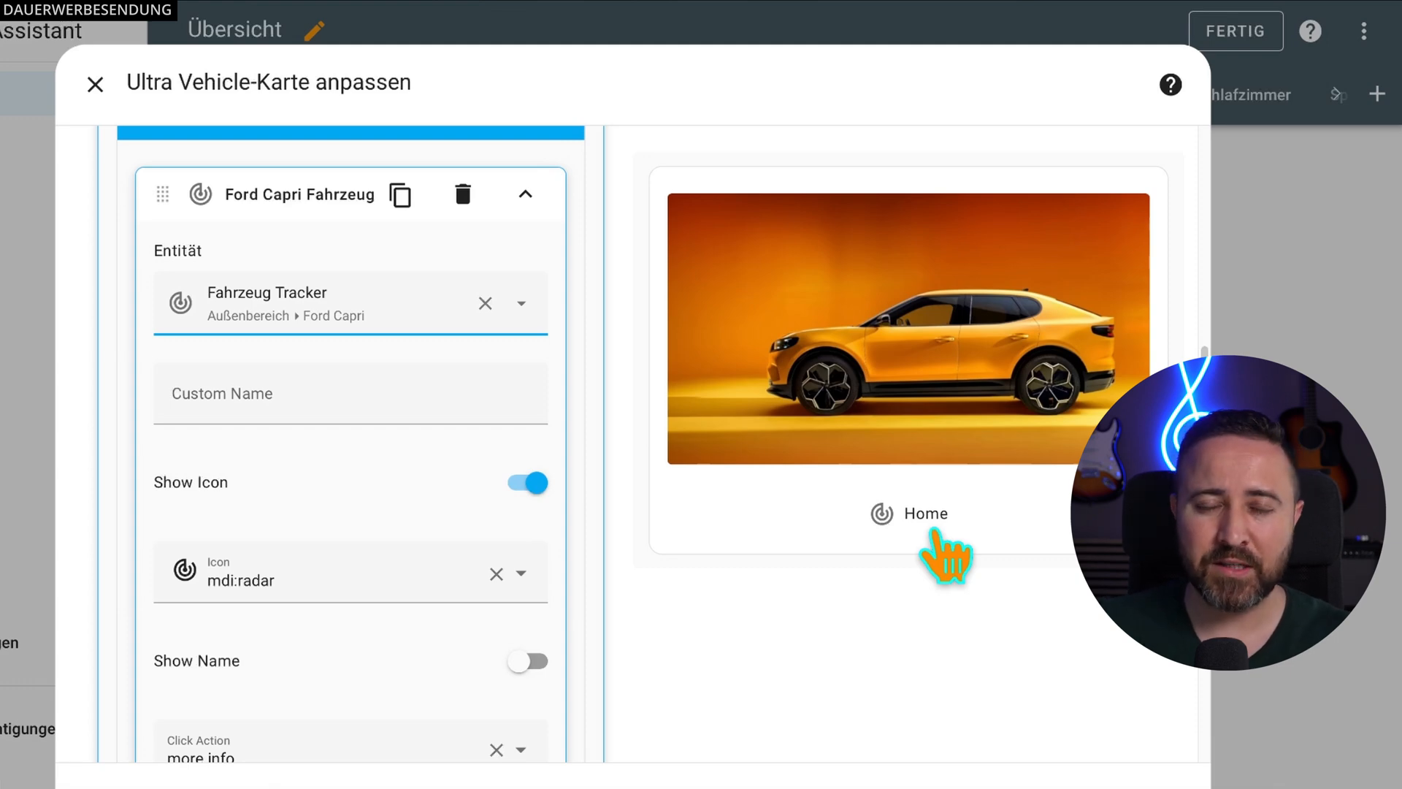
Step: Examine the Fahrzeug Tracker item's icon, name, click action, color and size options
scroll(533, 398, down, 1)
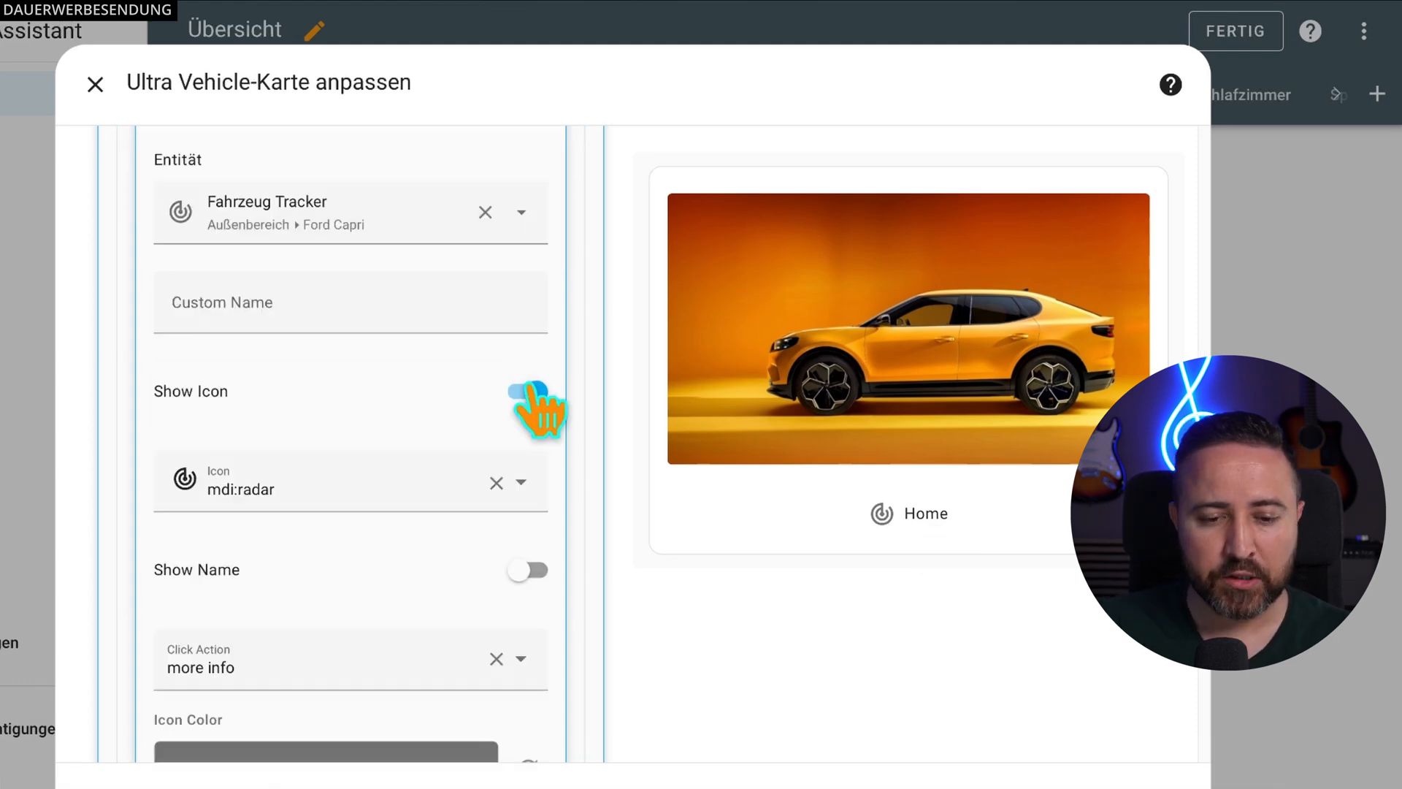
click(531, 392)
click(532, 392)
scroll(539, 409, down, 2)
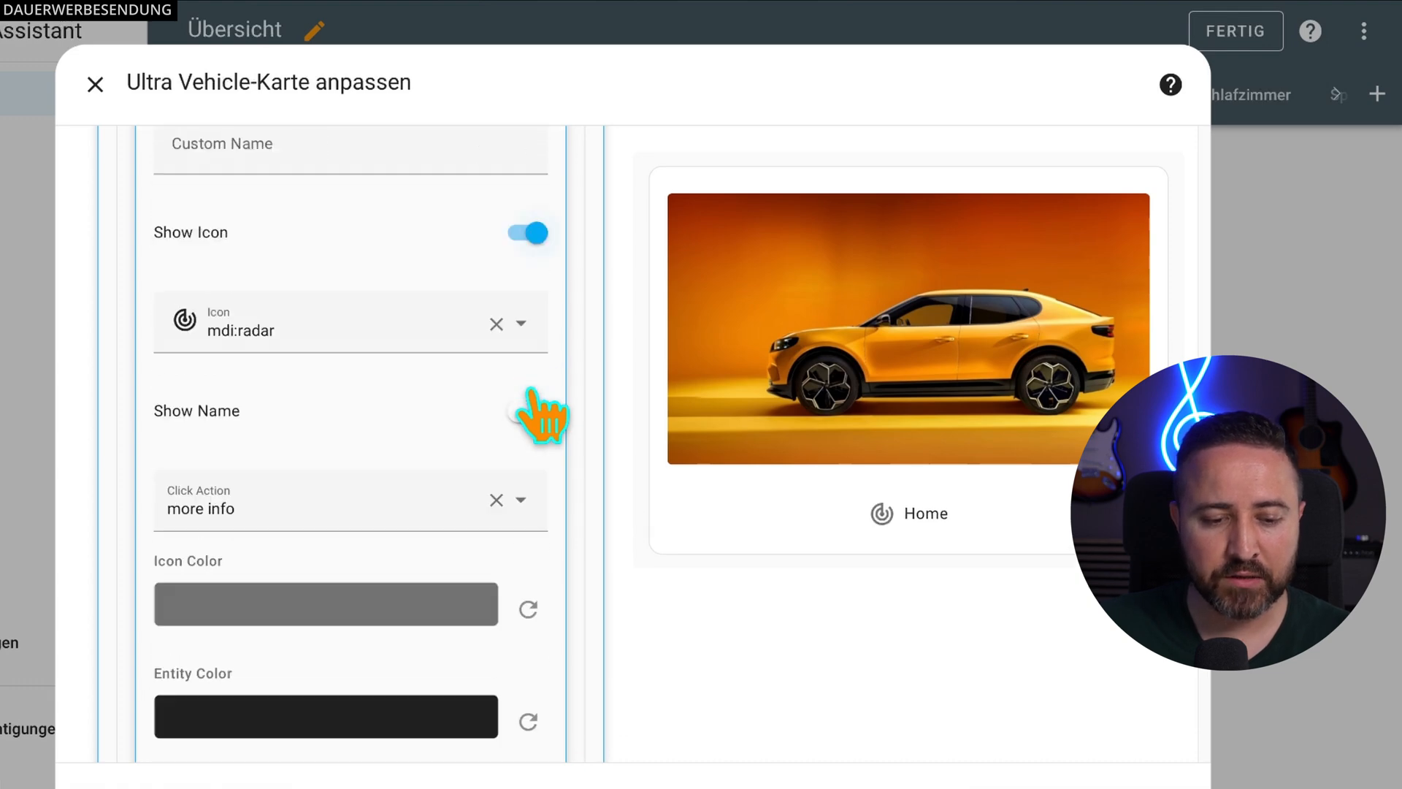
scroll(338, 355, down, 2)
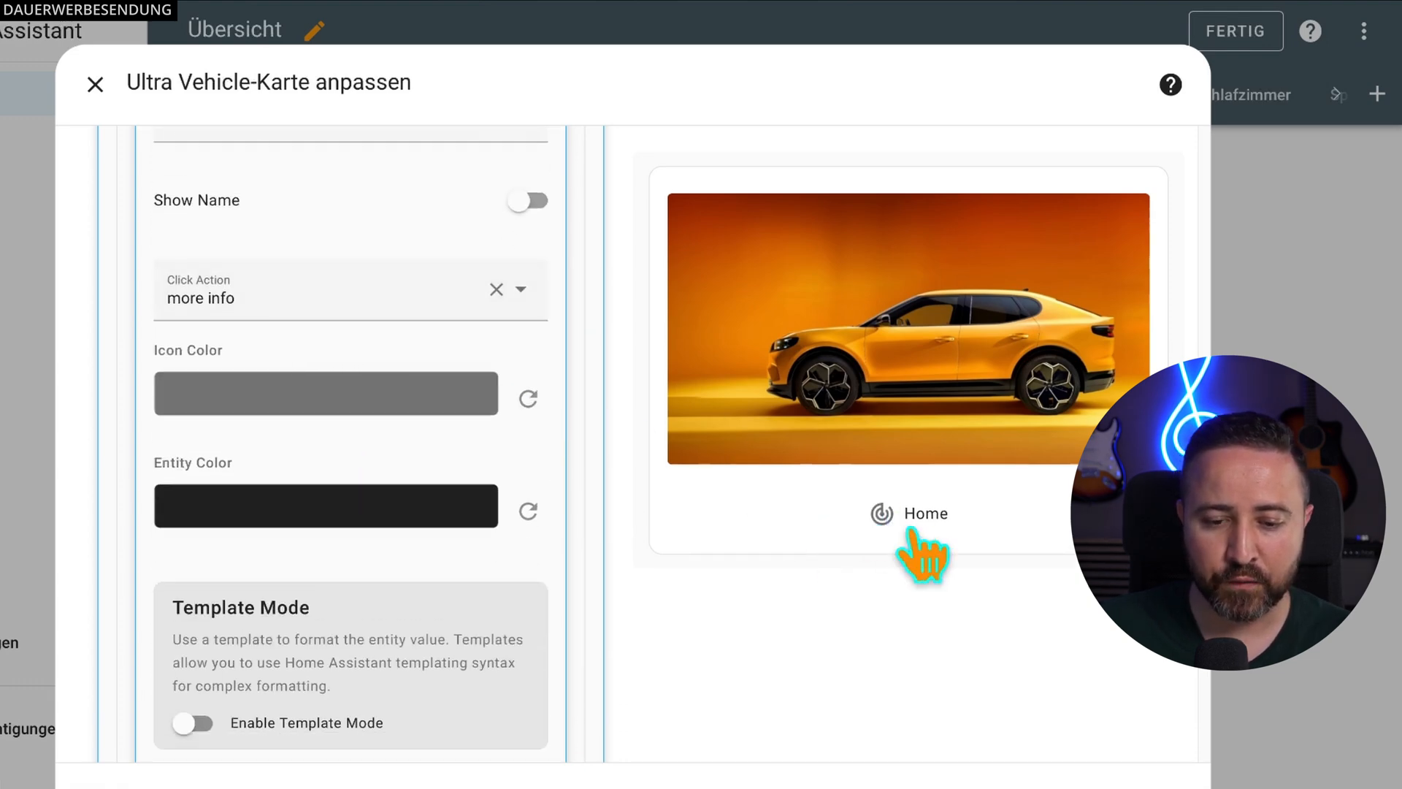
click(330, 314)
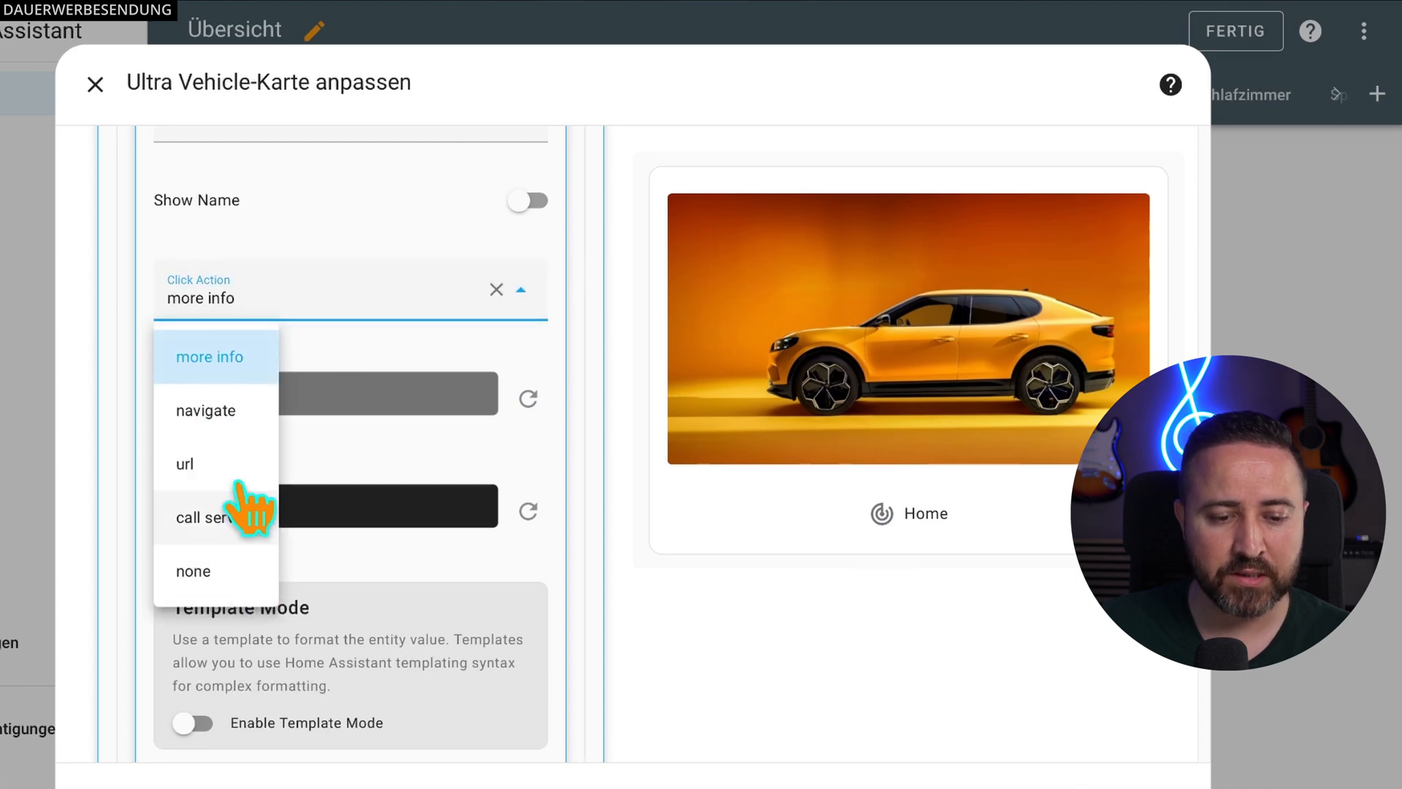
click(700, 610)
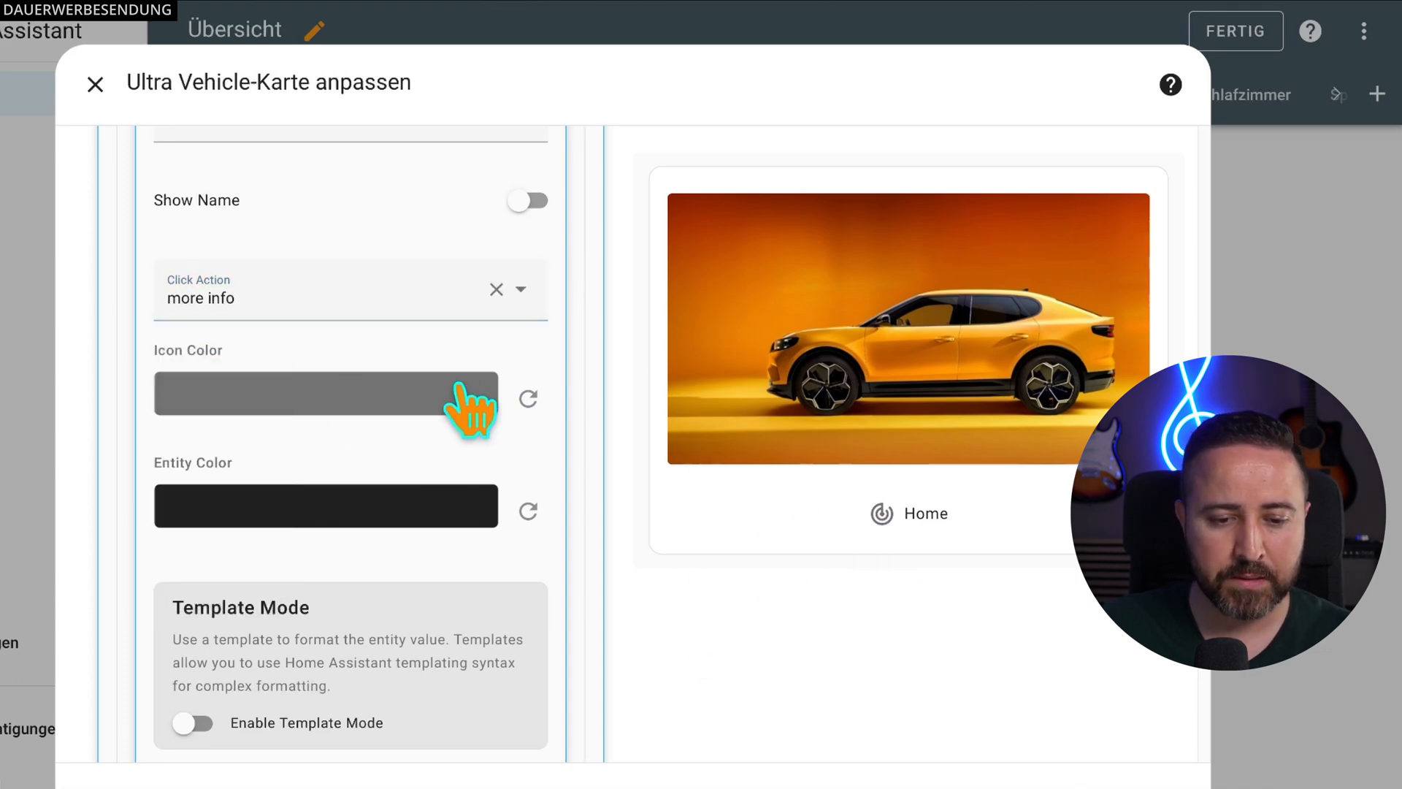
scroll(474, 398, down, 1)
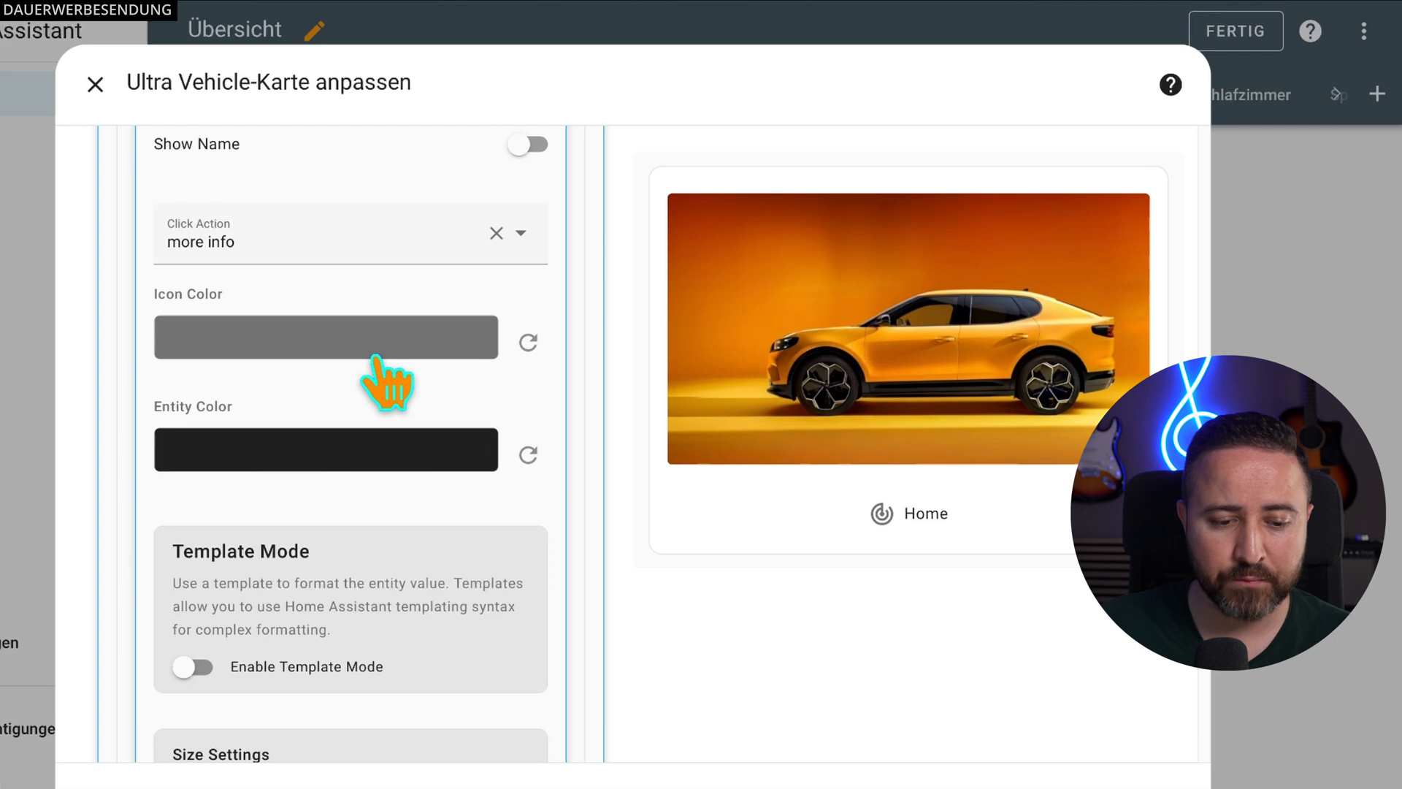
scroll(387, 379, down, 5)
scroll(406, 312, up, 5)
scroll(407, 313, down, 5)
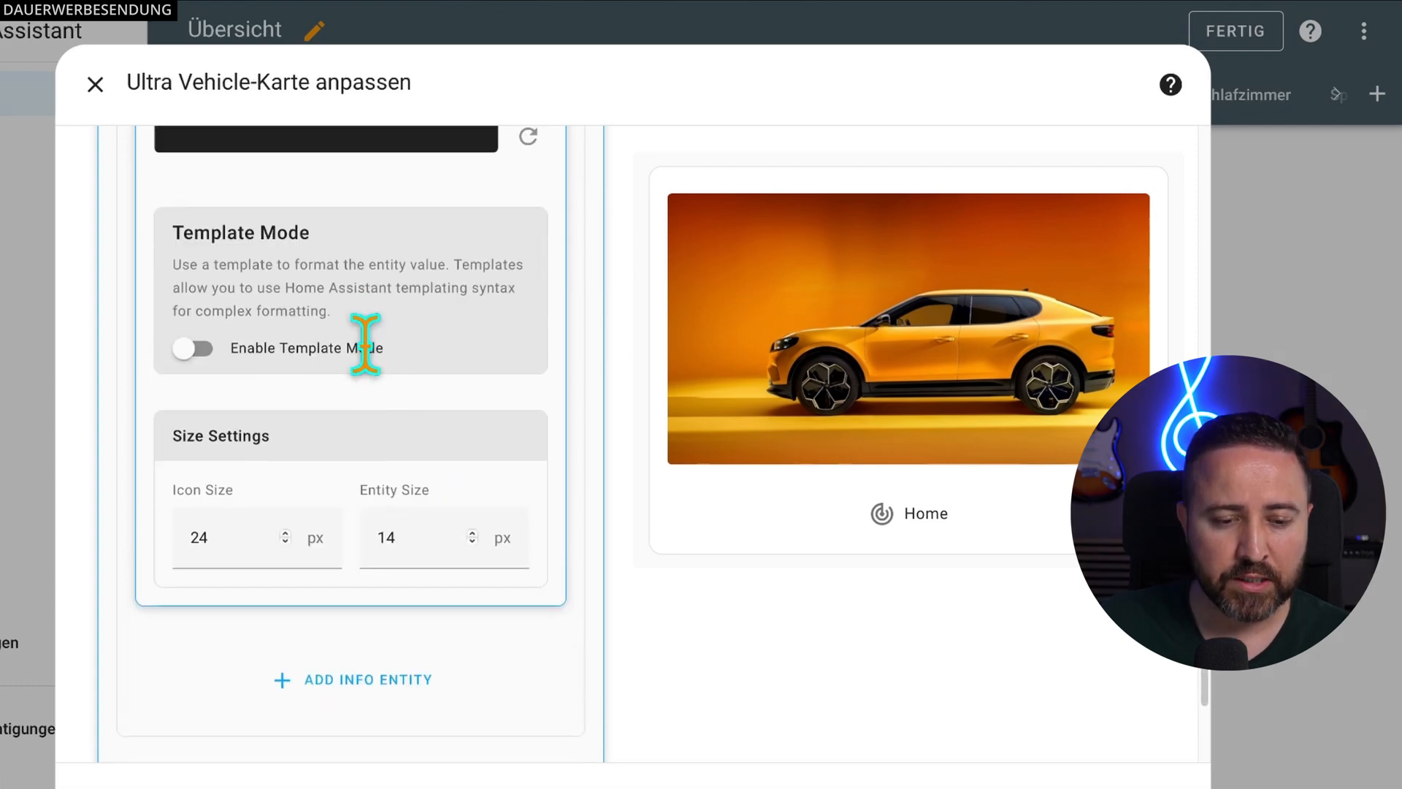
Step: Enable Template Mode for the Fahrzeug Tracker item to view its example templates, and disable it again
click(193, 349)
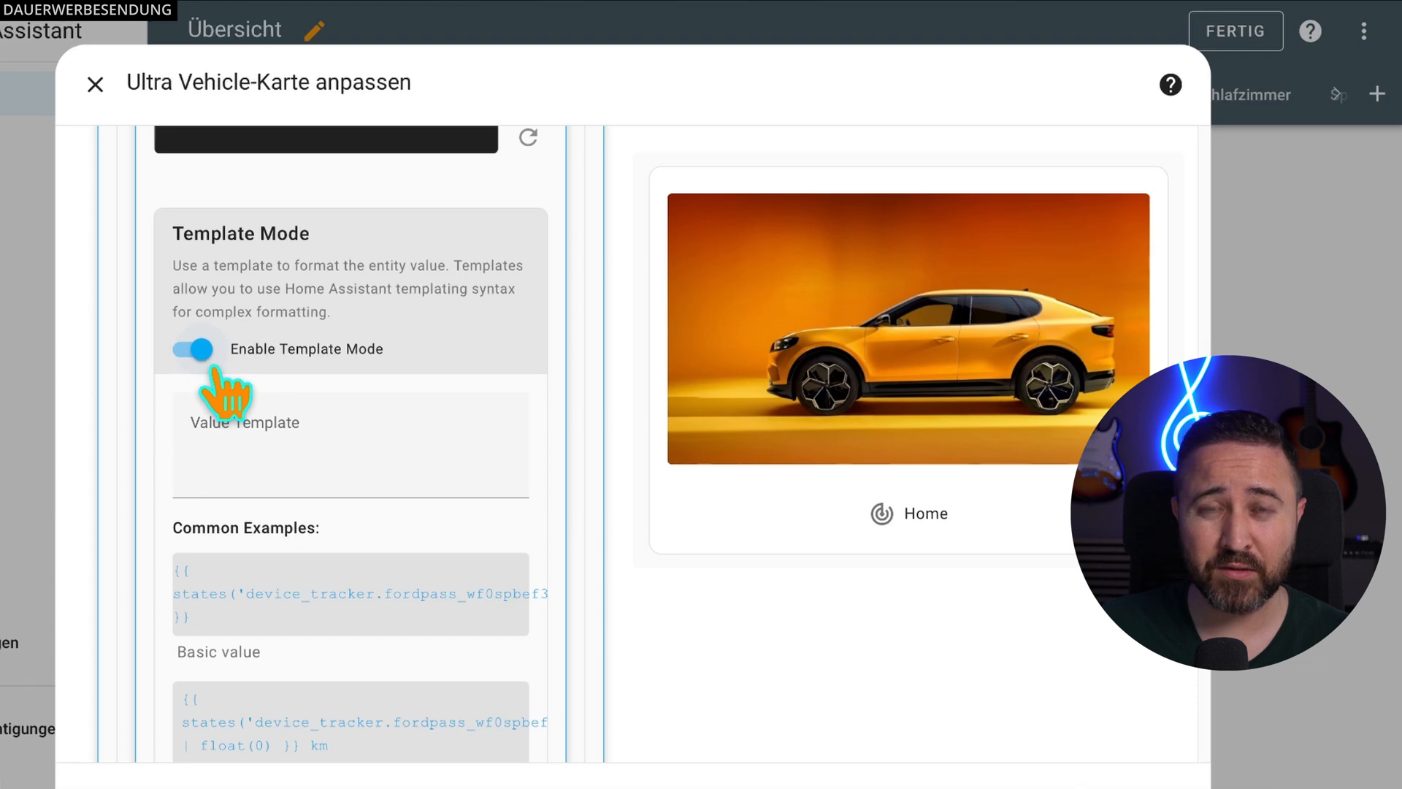
scroll(318, 453, down, 1)
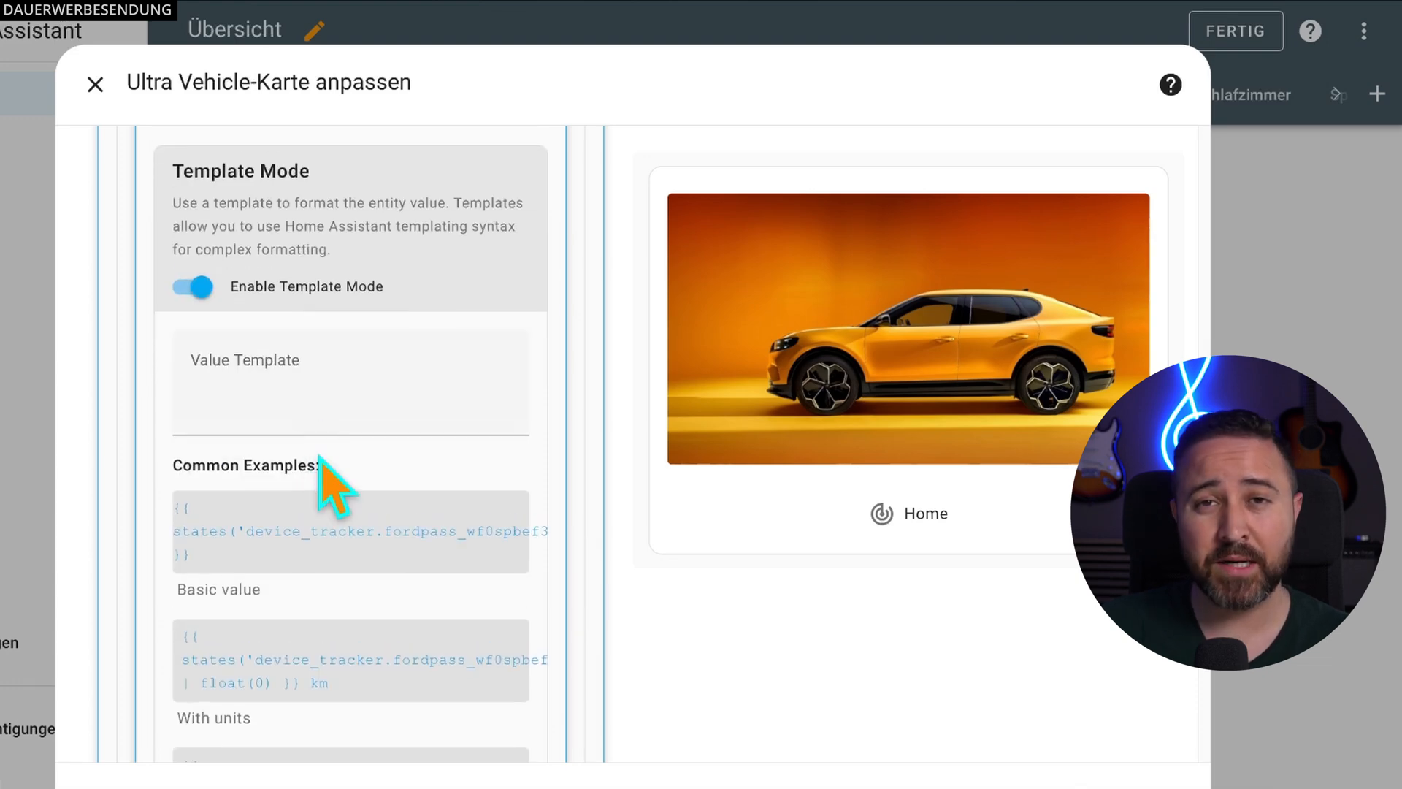
click(193, 286)
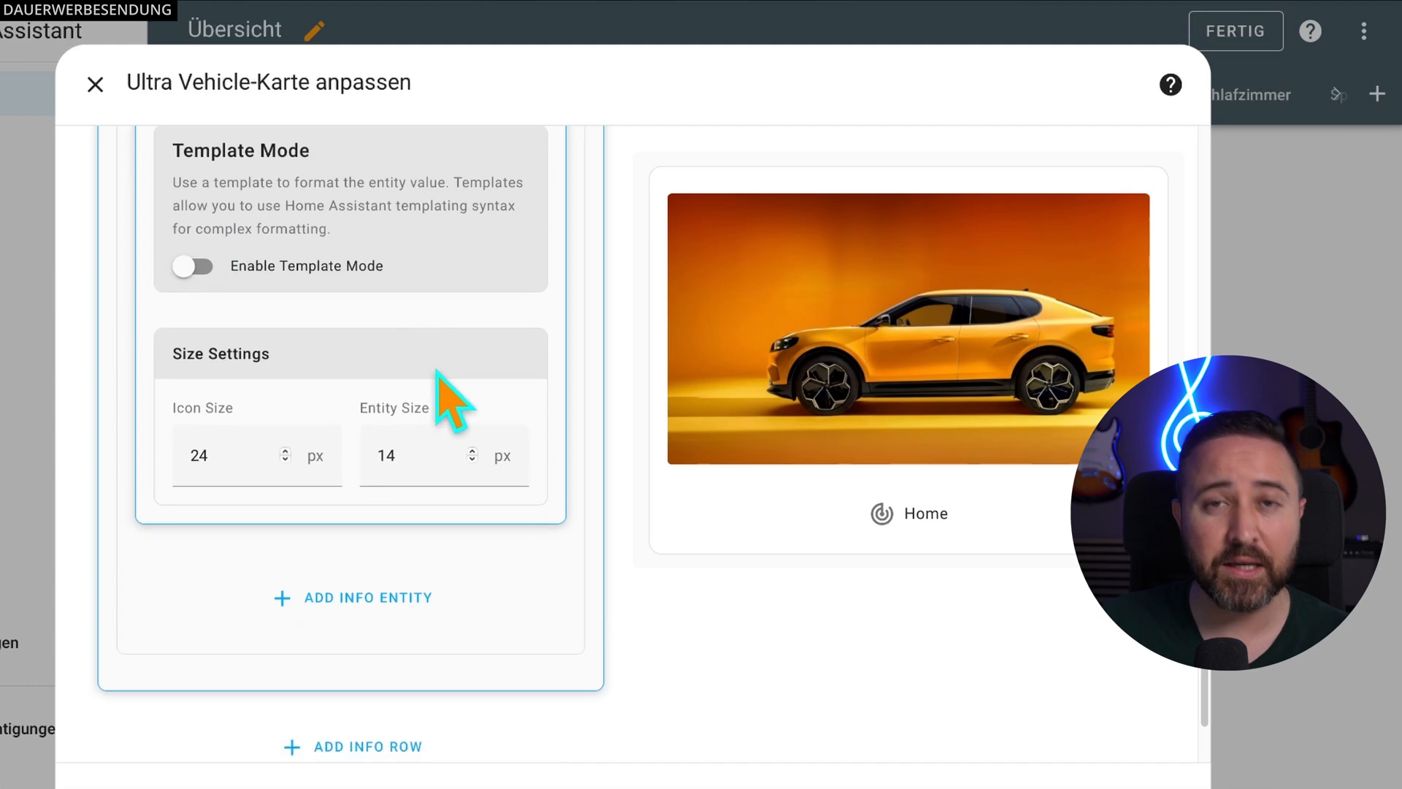
scroll(255, 438, up, 1)
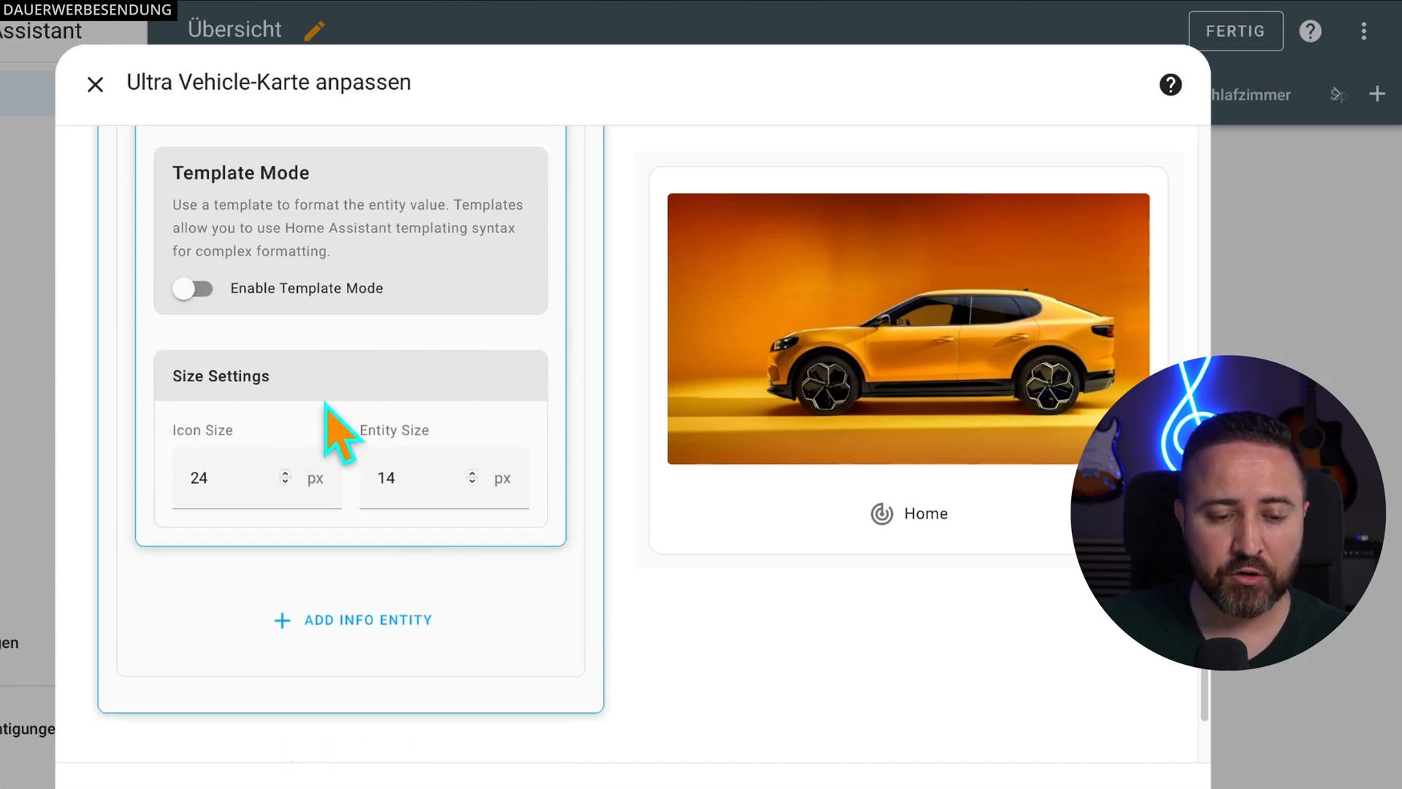
scroll(409, 526, up, 1)
scroll(387, 548, up, 10)
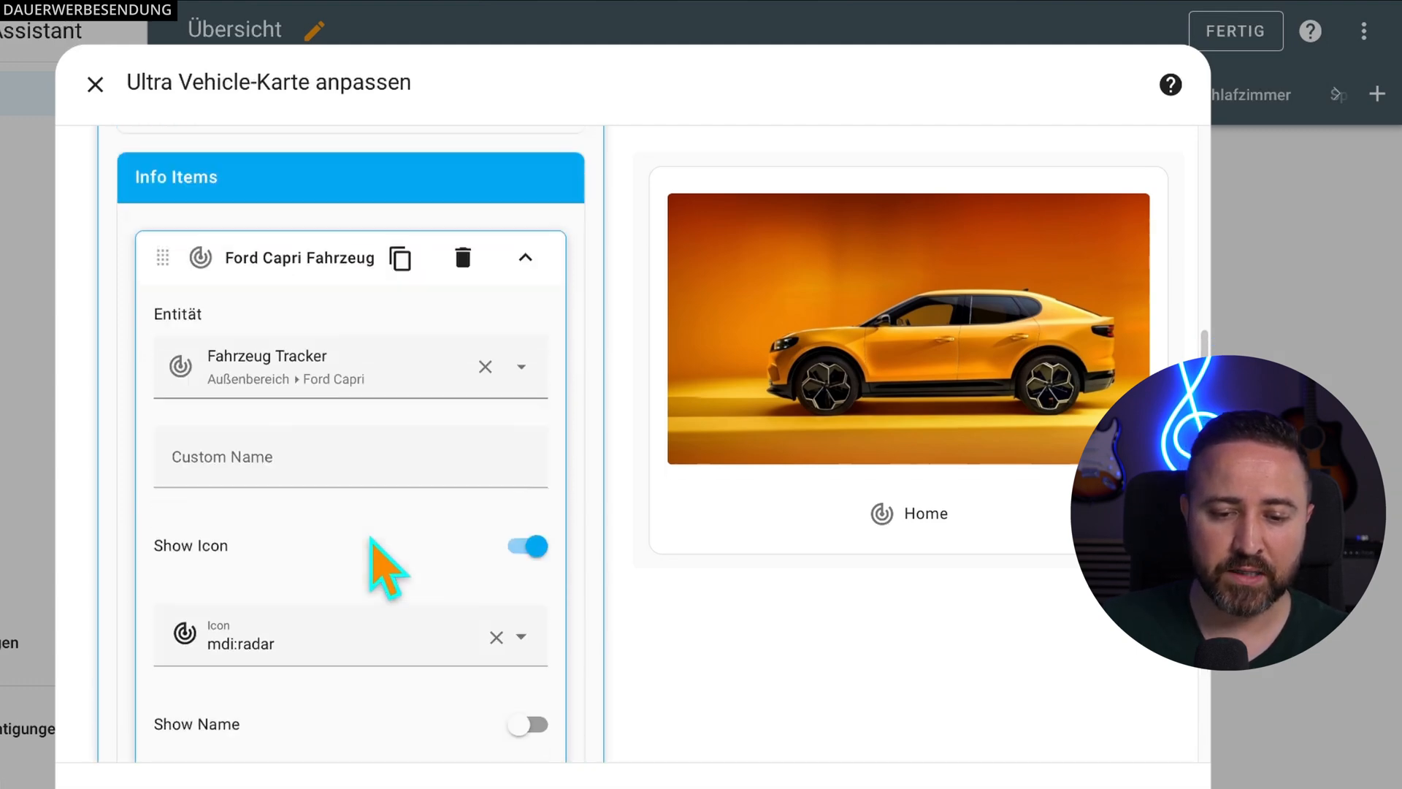
scroll(369, 573, up, 3)
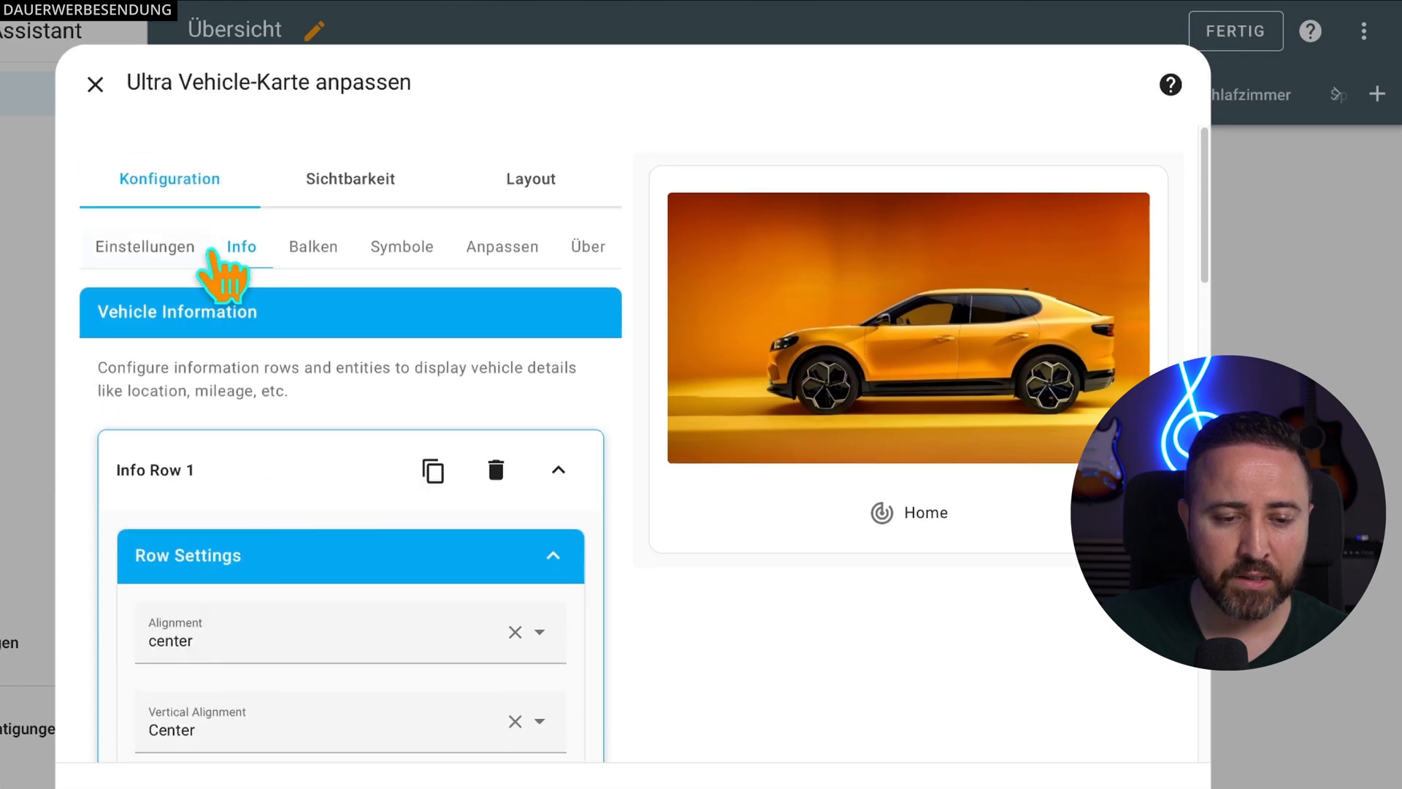
Step: Add the Ford Capri's Kilometerstand as a second info entity in Info Row 1
click(559, 469)
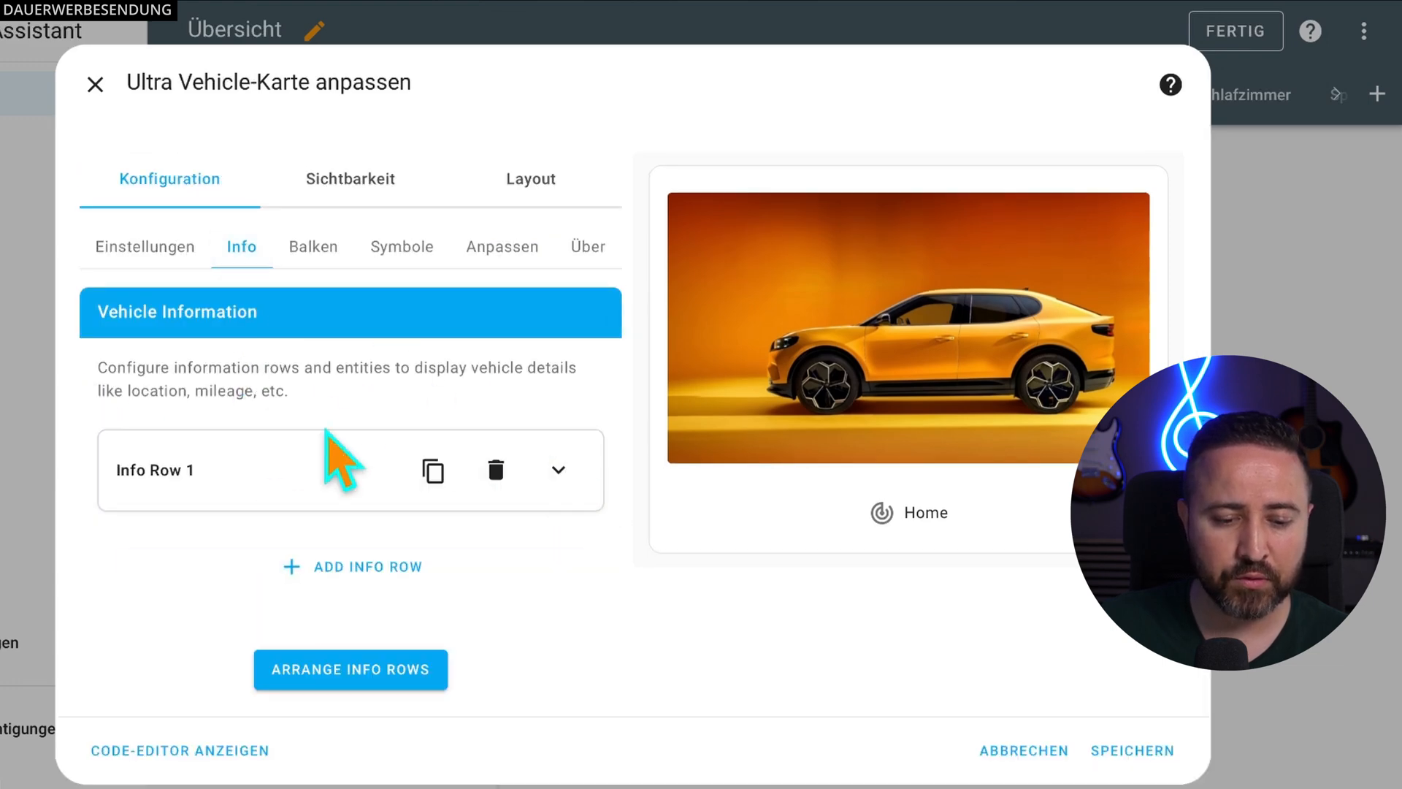
click(558, 470)
scroll(489, 533, down, 5)
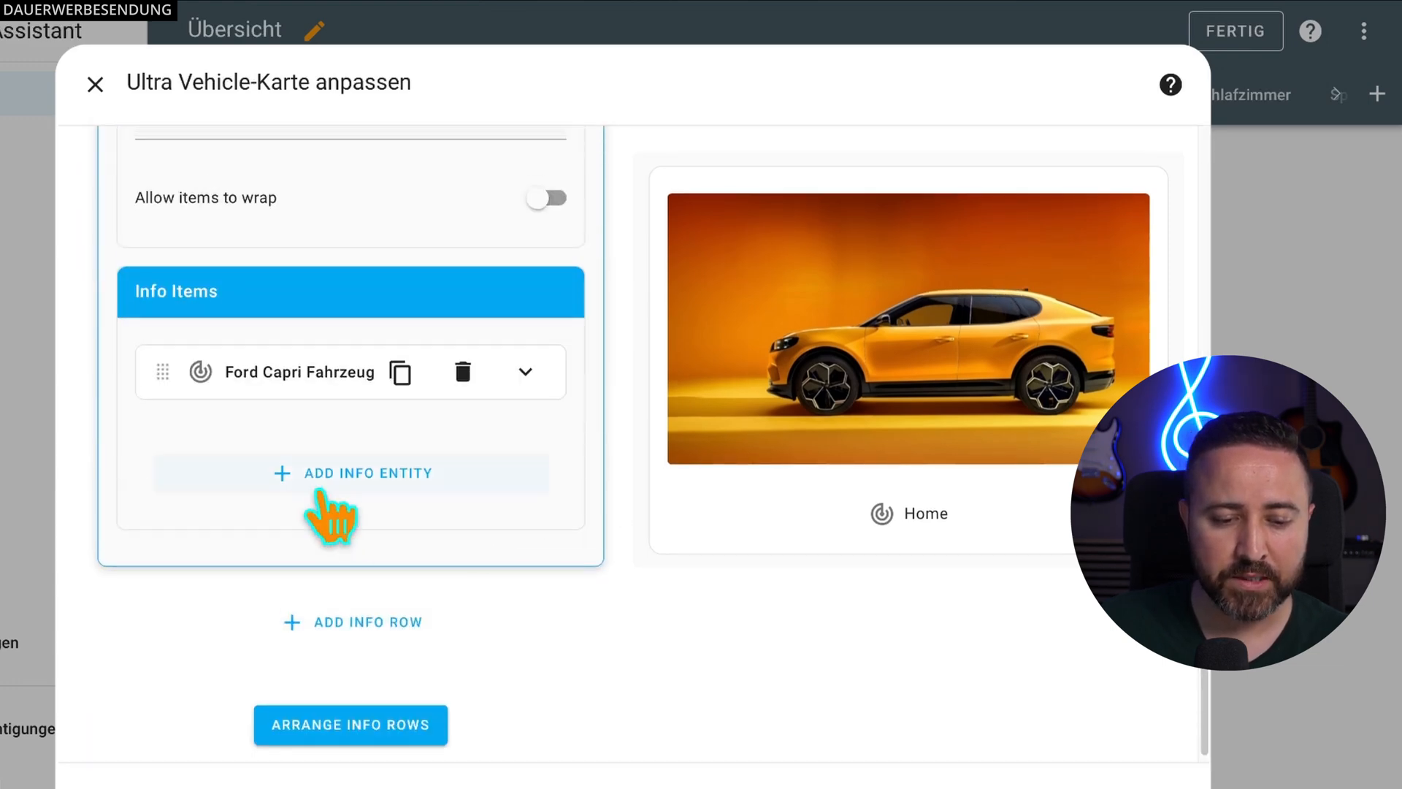
click(307, 473)
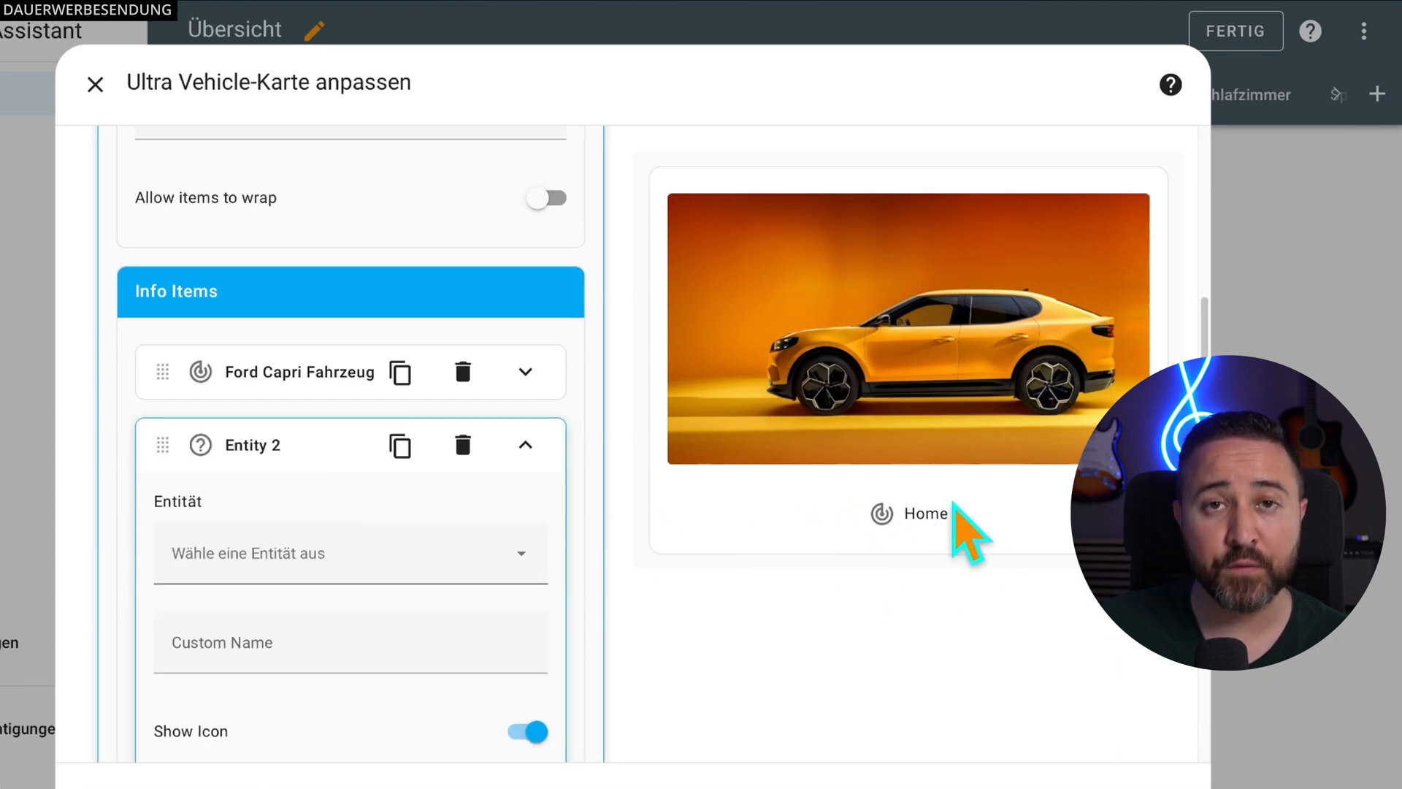
click(296, 553)
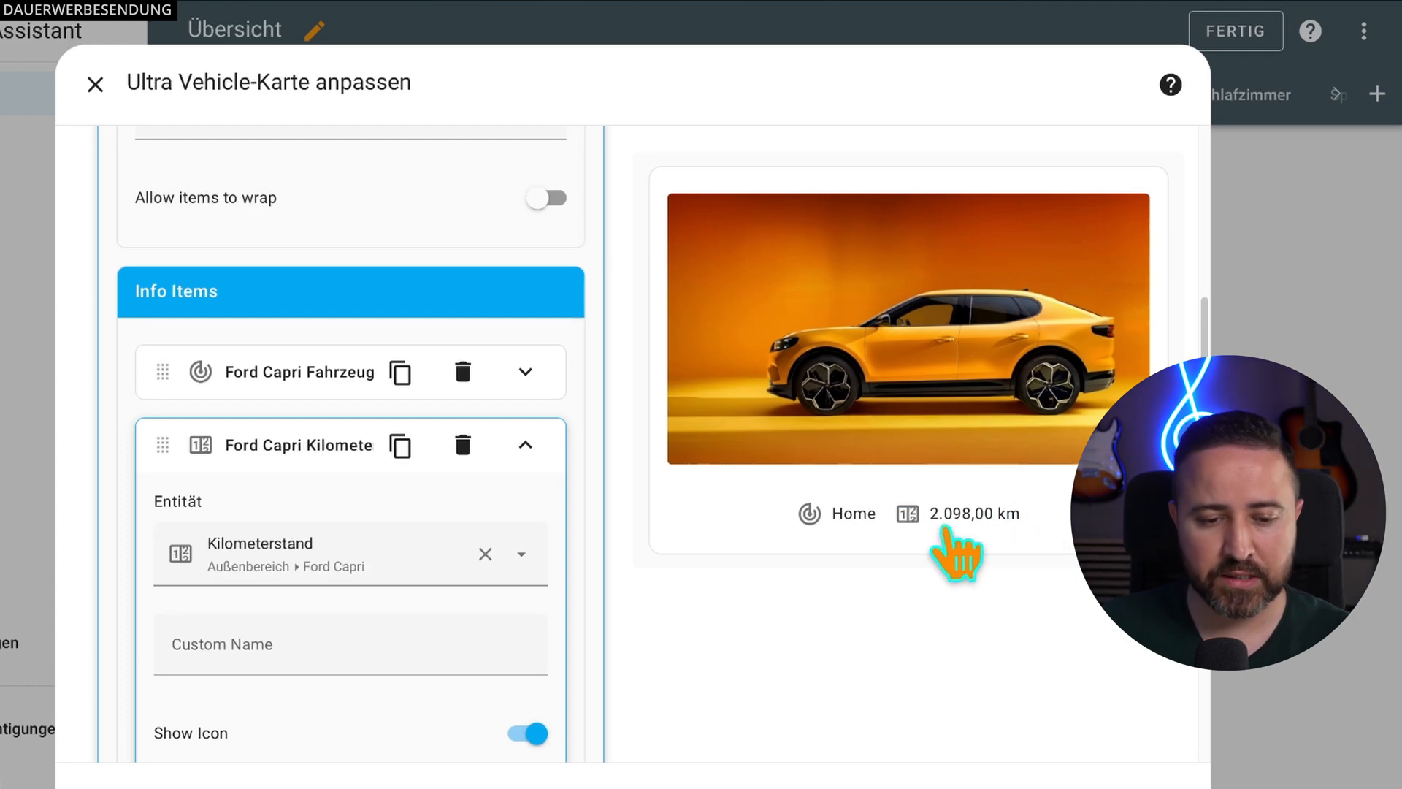
click(529, 446)
Step: Add a second info row, try the Ford Capri's Kilometerstand entity in it, and delete that entity
scroll(570, 540, down, 2)
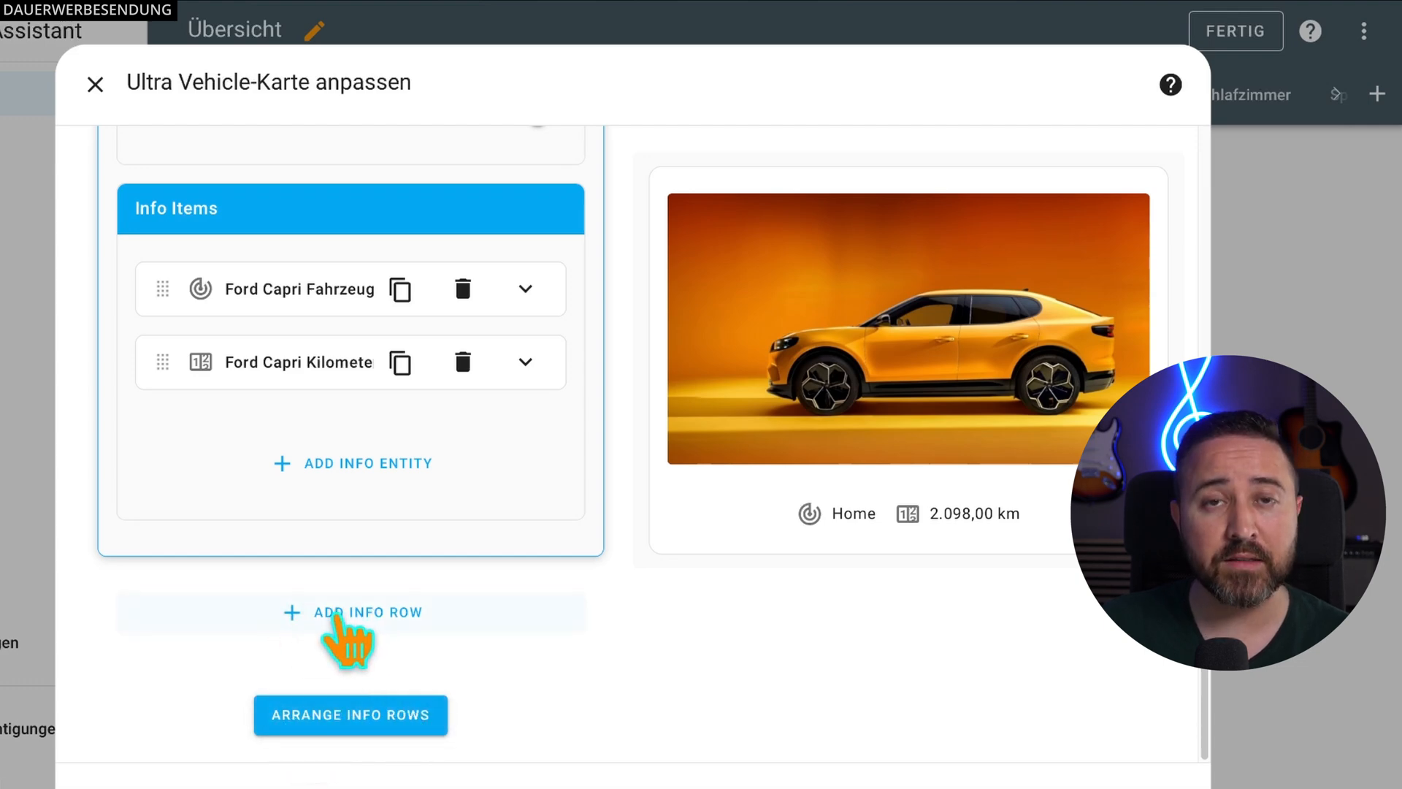
click(336, 617)
click(302, 460)
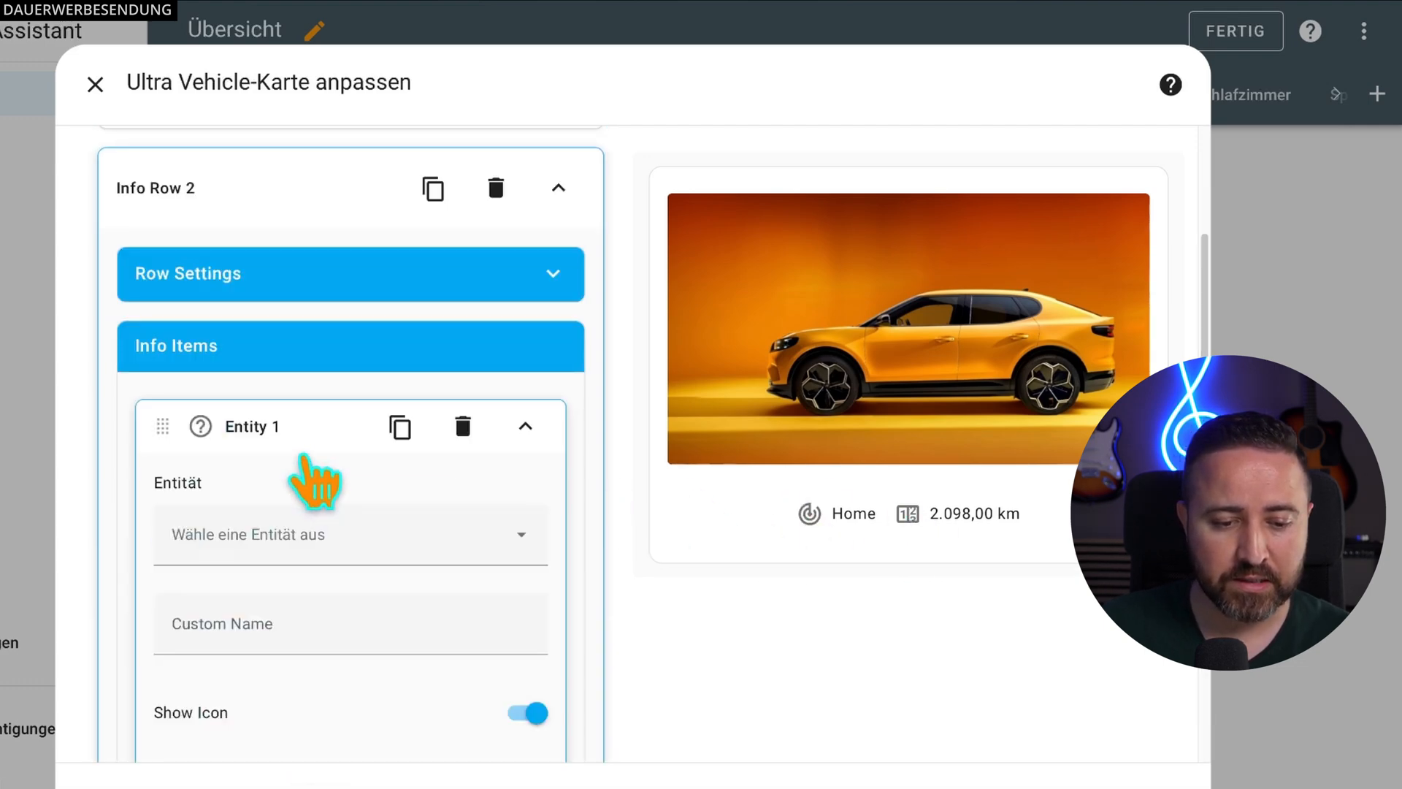
click(298, 541)
text(f)
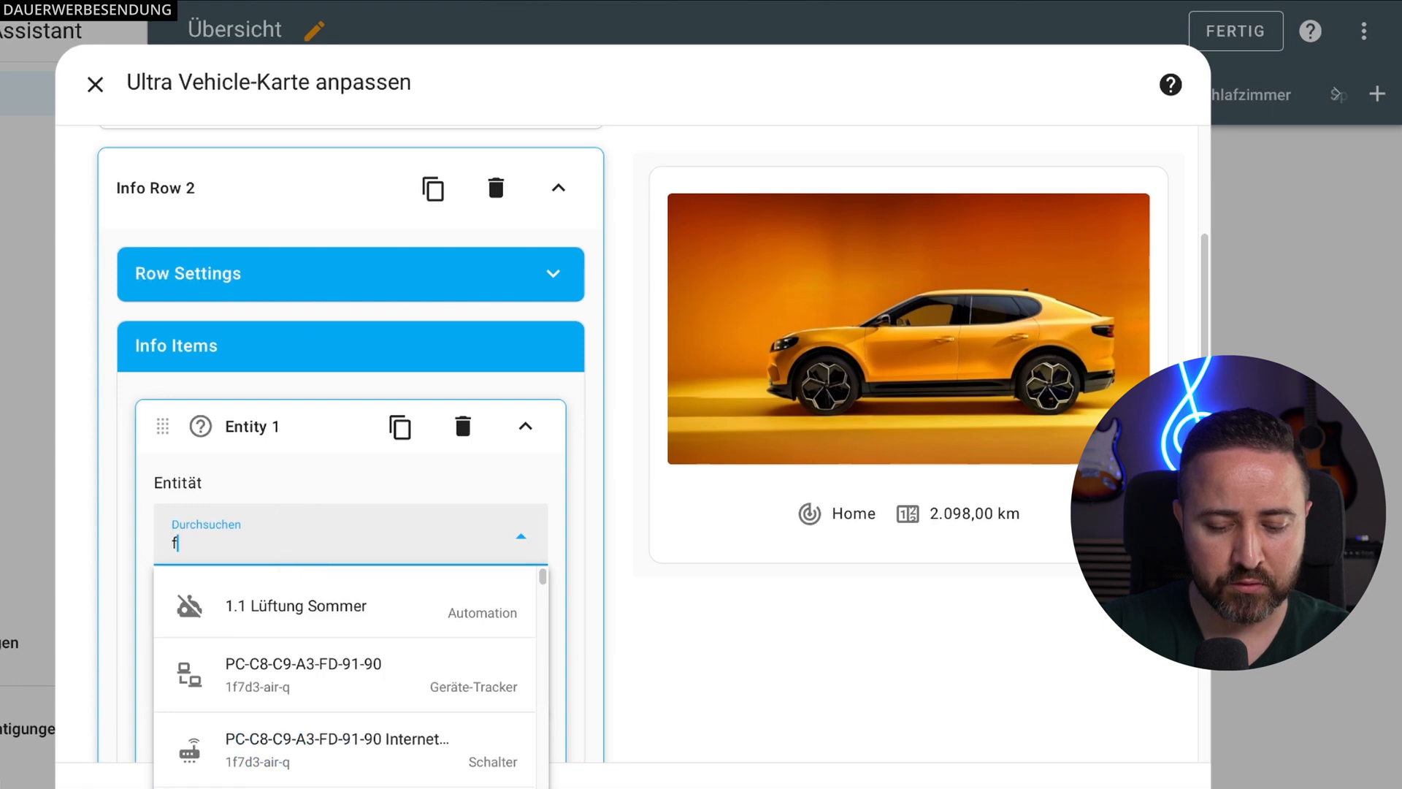
text(ord c)
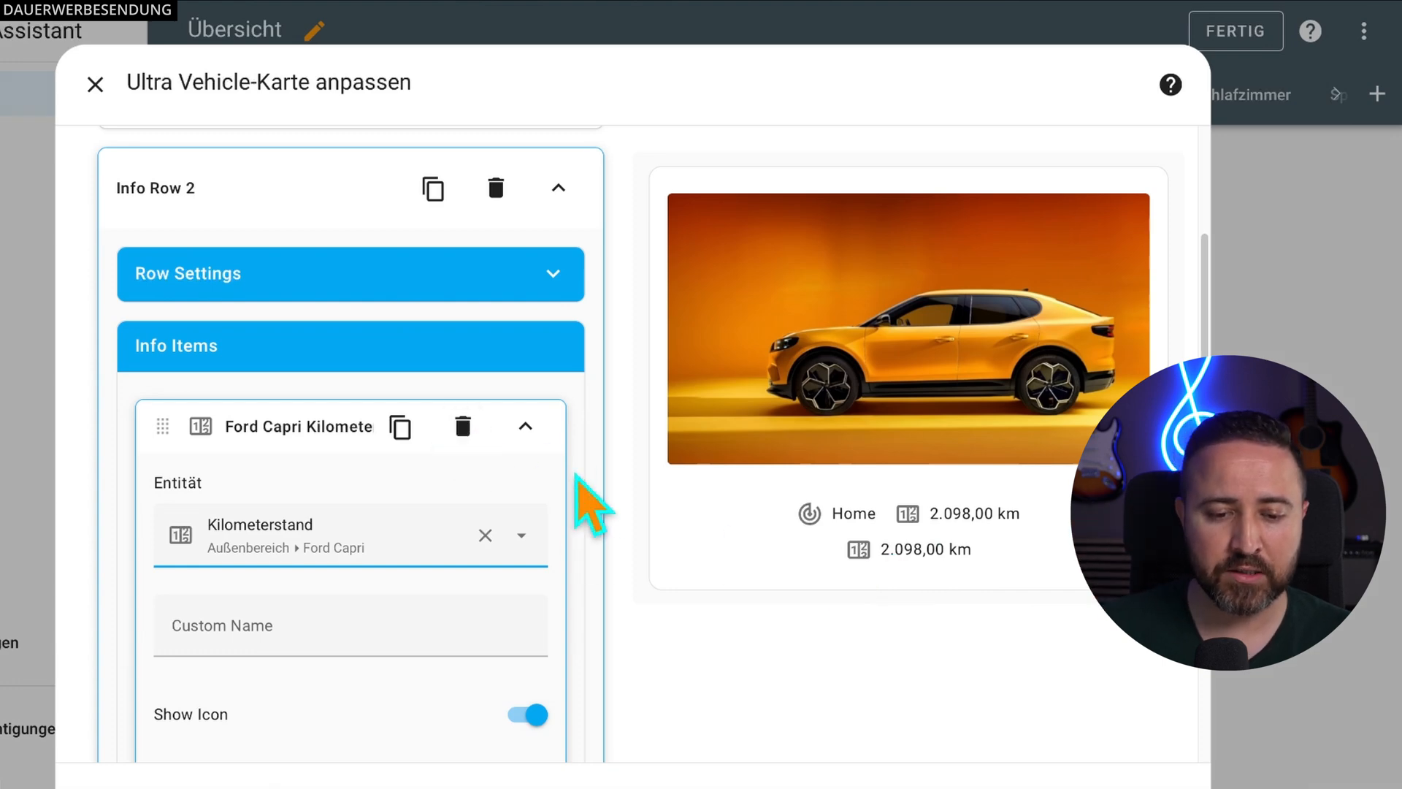
click(463, 425)
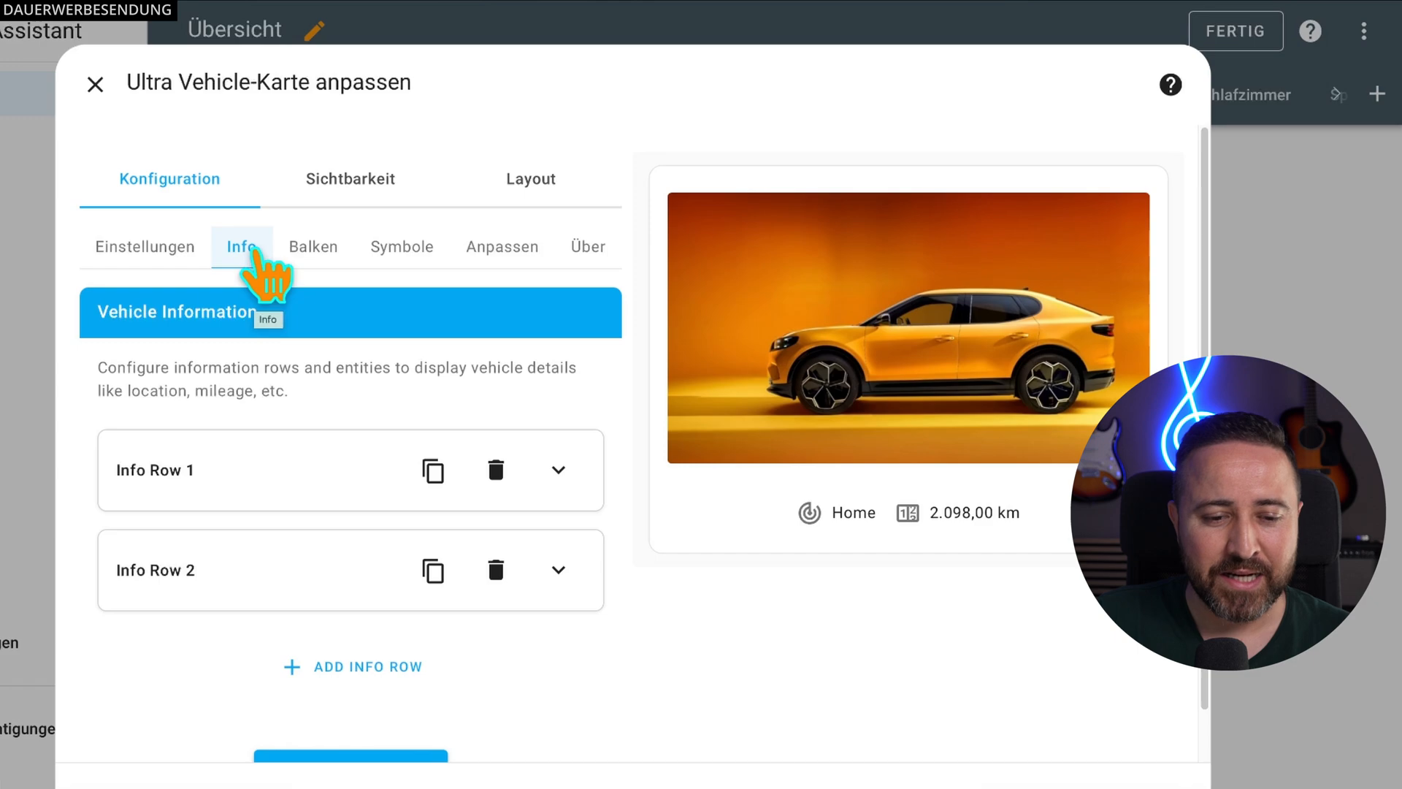
Step: Add a new percentage bar (Balken) to the card and look through its configuration options
click(321, 252)
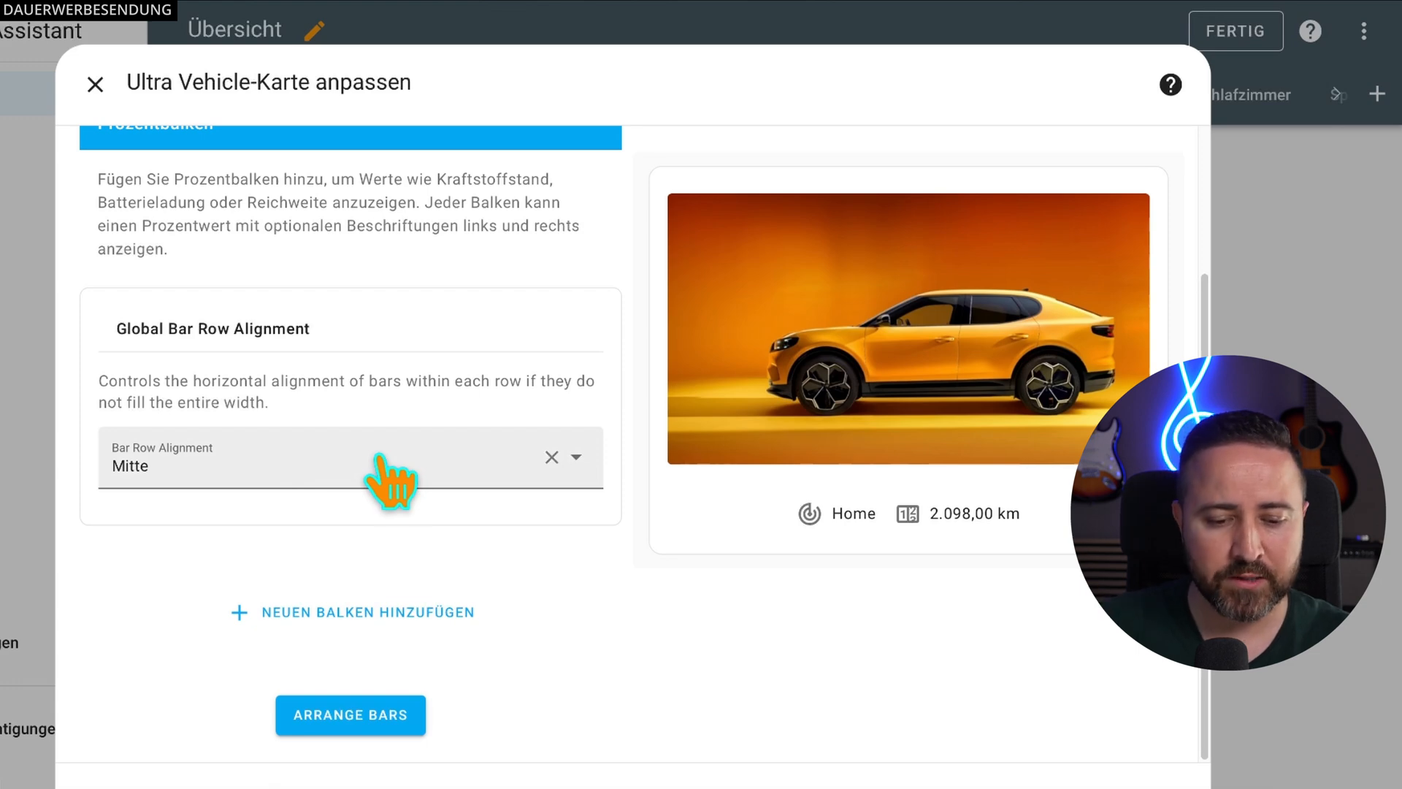
scroll(359, 551, up, 1)
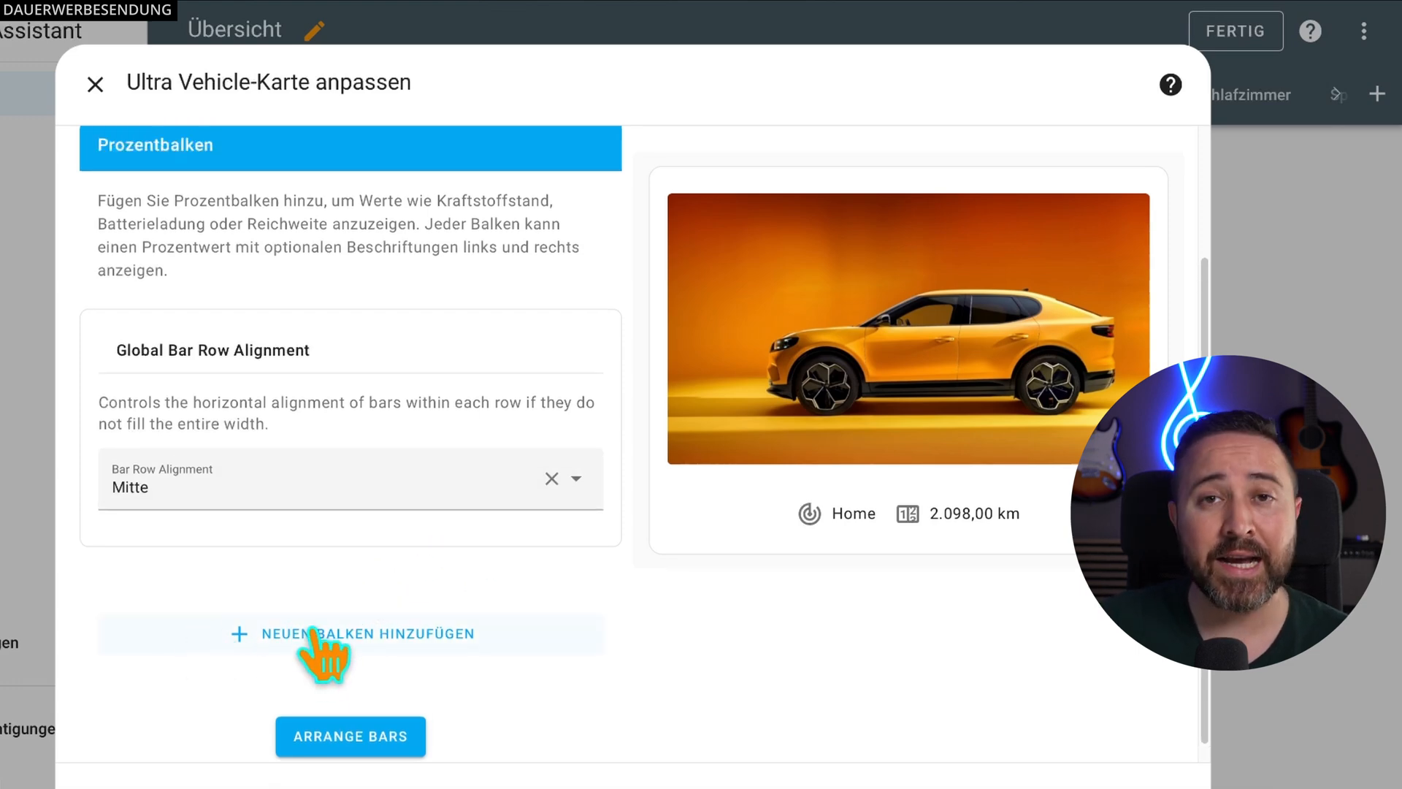
click(312, 635)
scroll(380, 533, down, 5)
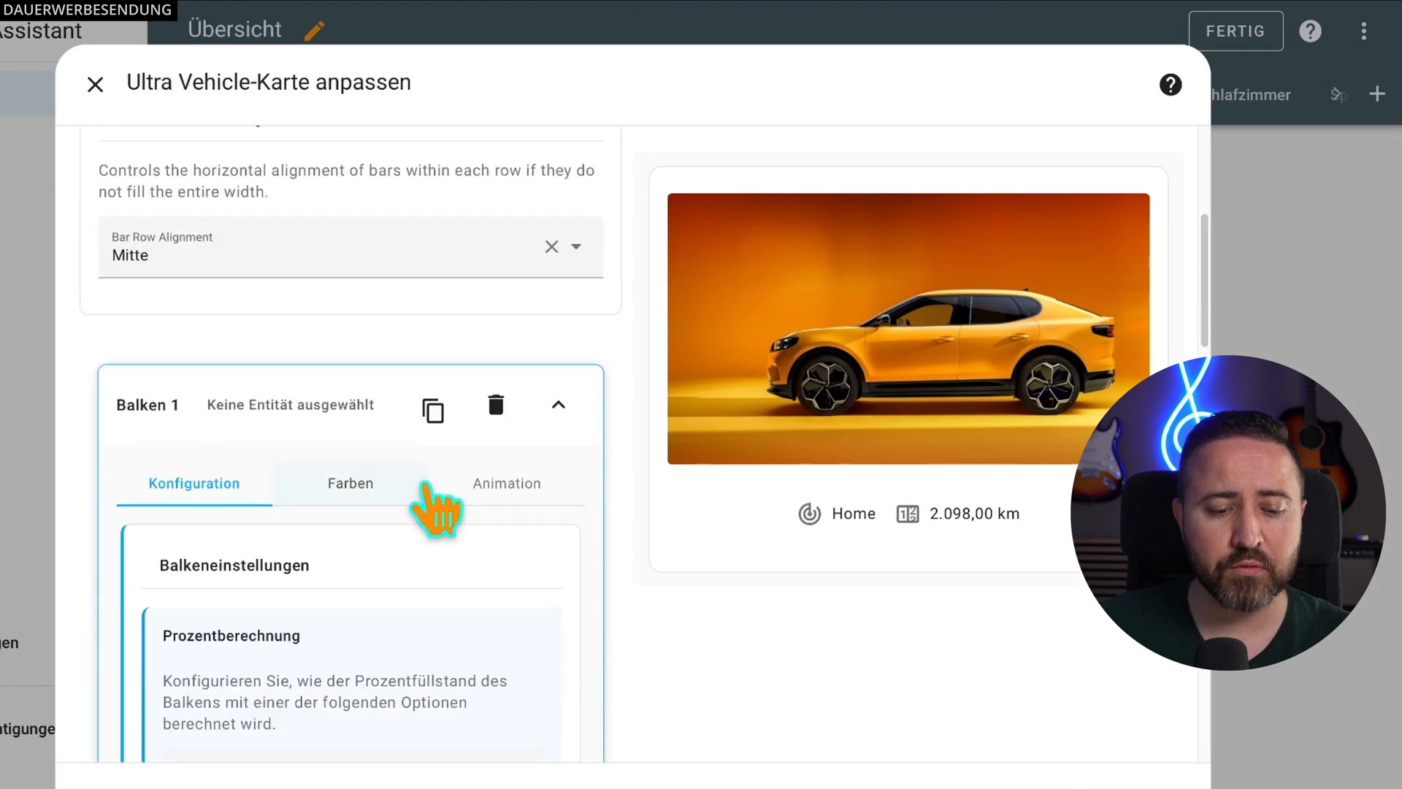
scroll(354, 601, down, 4)
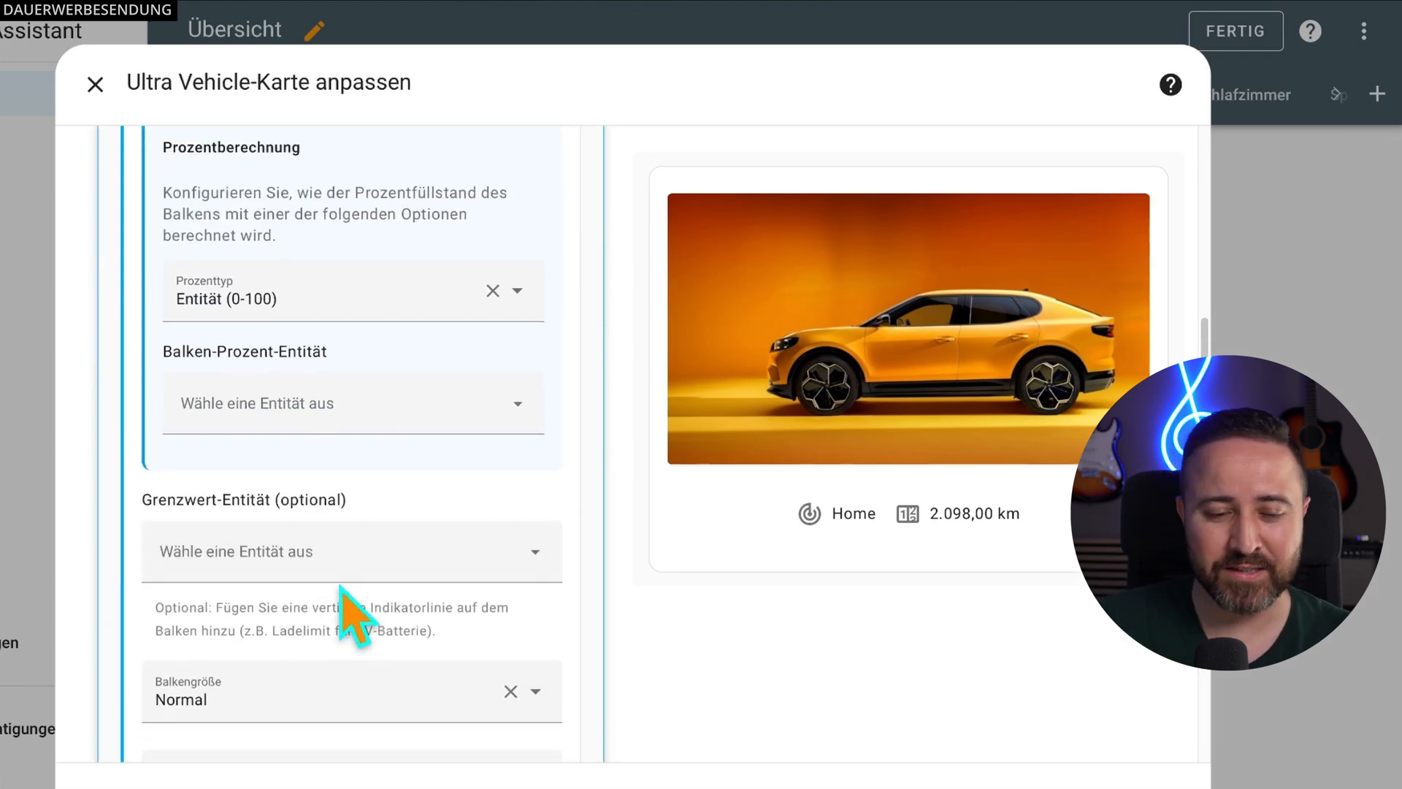
scroll(354, 616, down, 20)
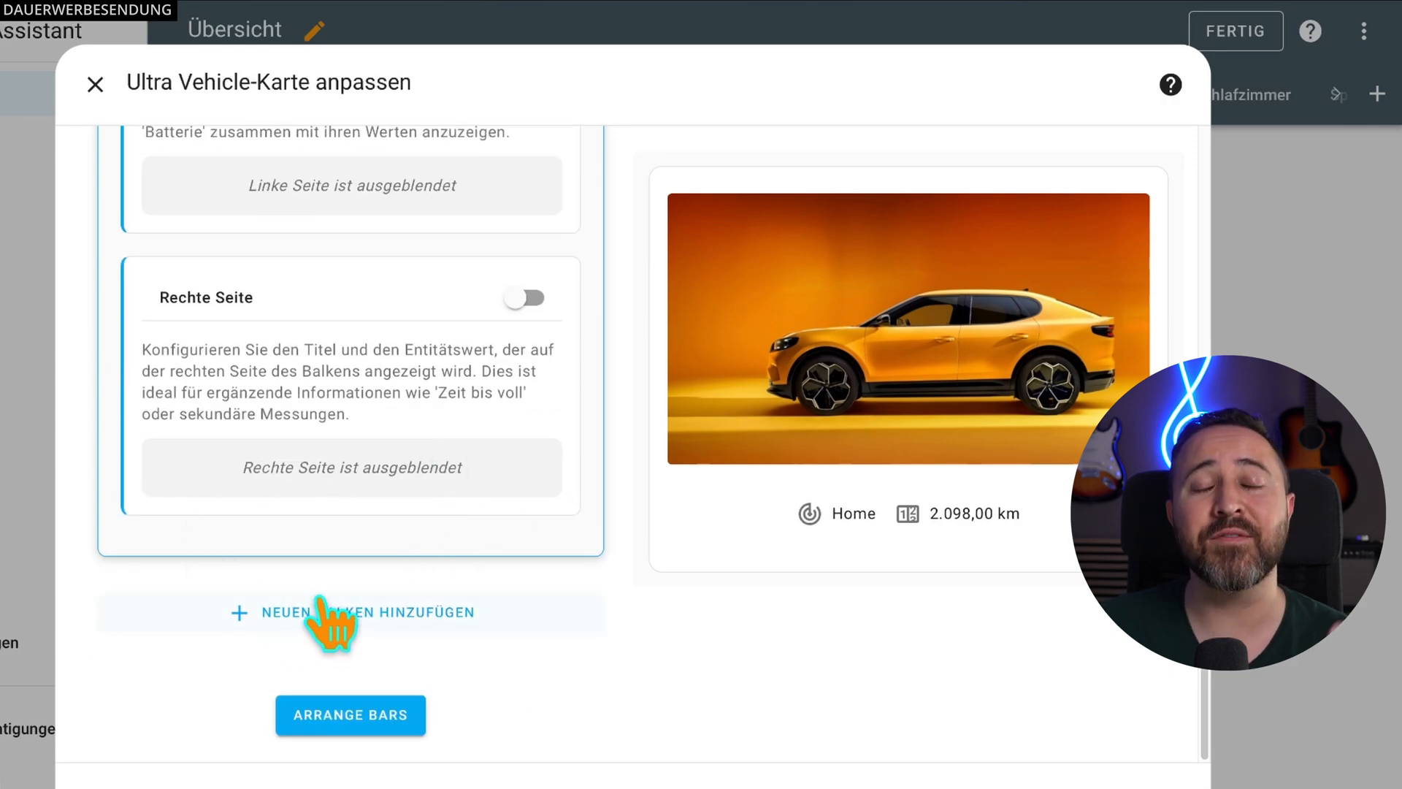
scroll(322, 593, up, 20)
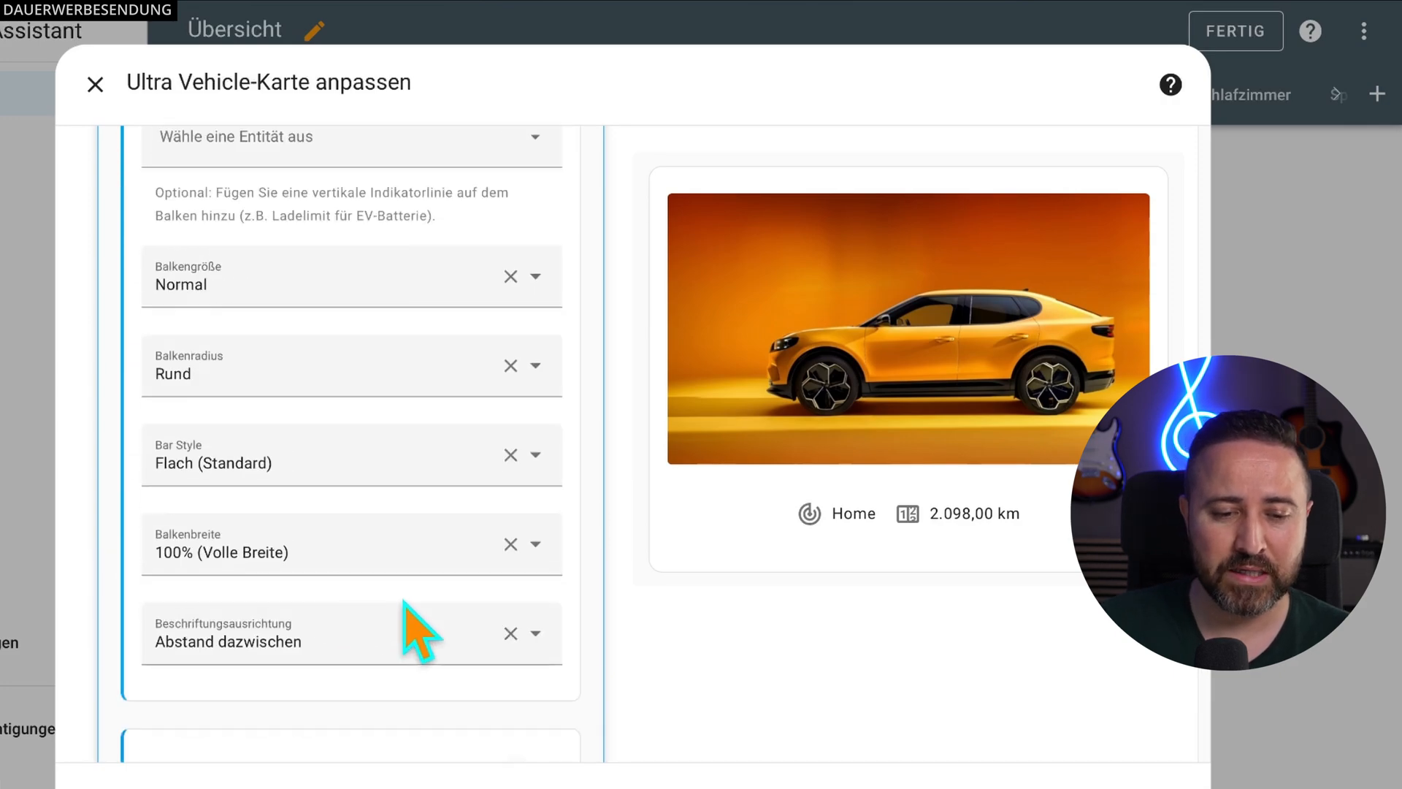
Step: Set the Ford Capri's Ladestand as the percentage entity of Balken 1
scroll(409, 577, down, 2)
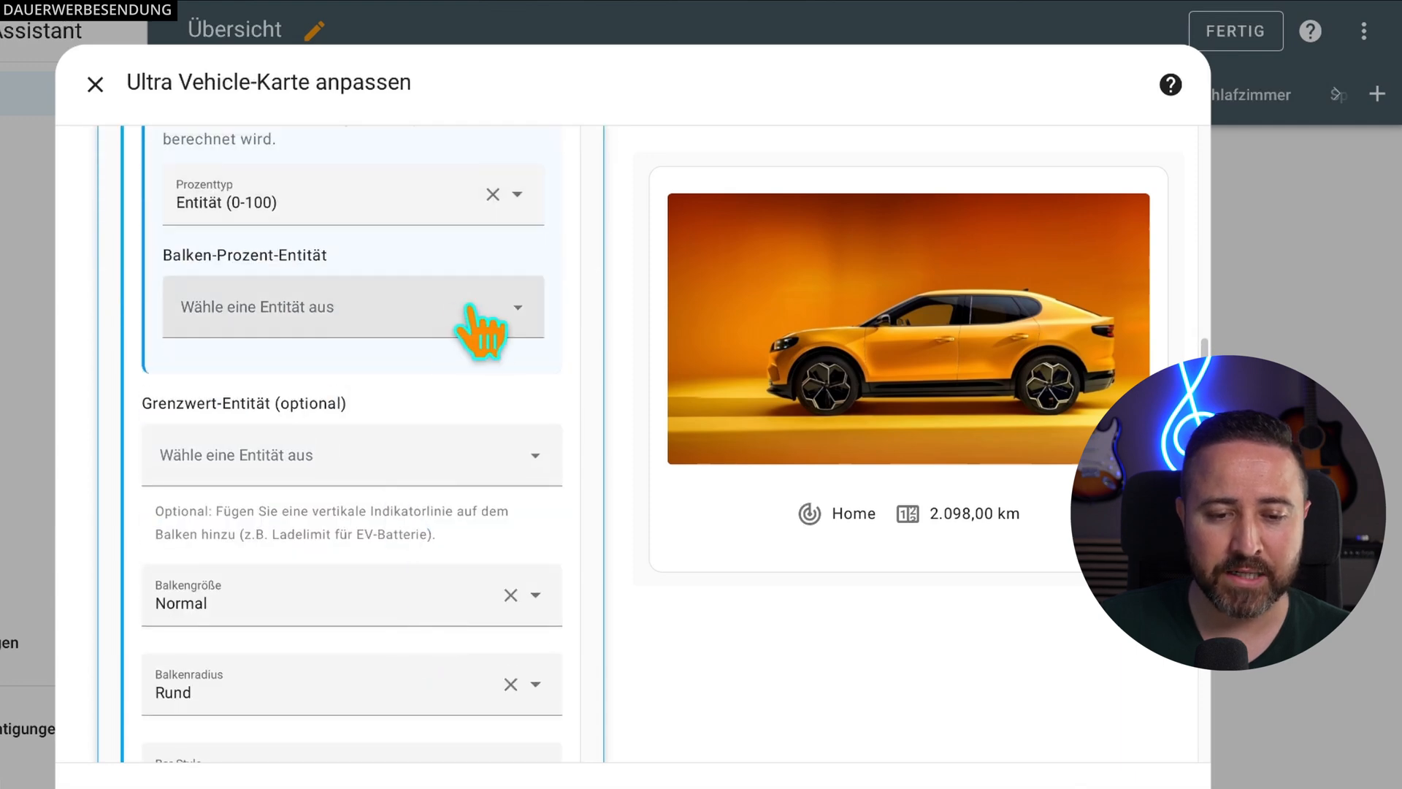
scroll(467, 336, up, 1)
scroll(555, 409, up, 4)
scroll(617, 448, down, 3)
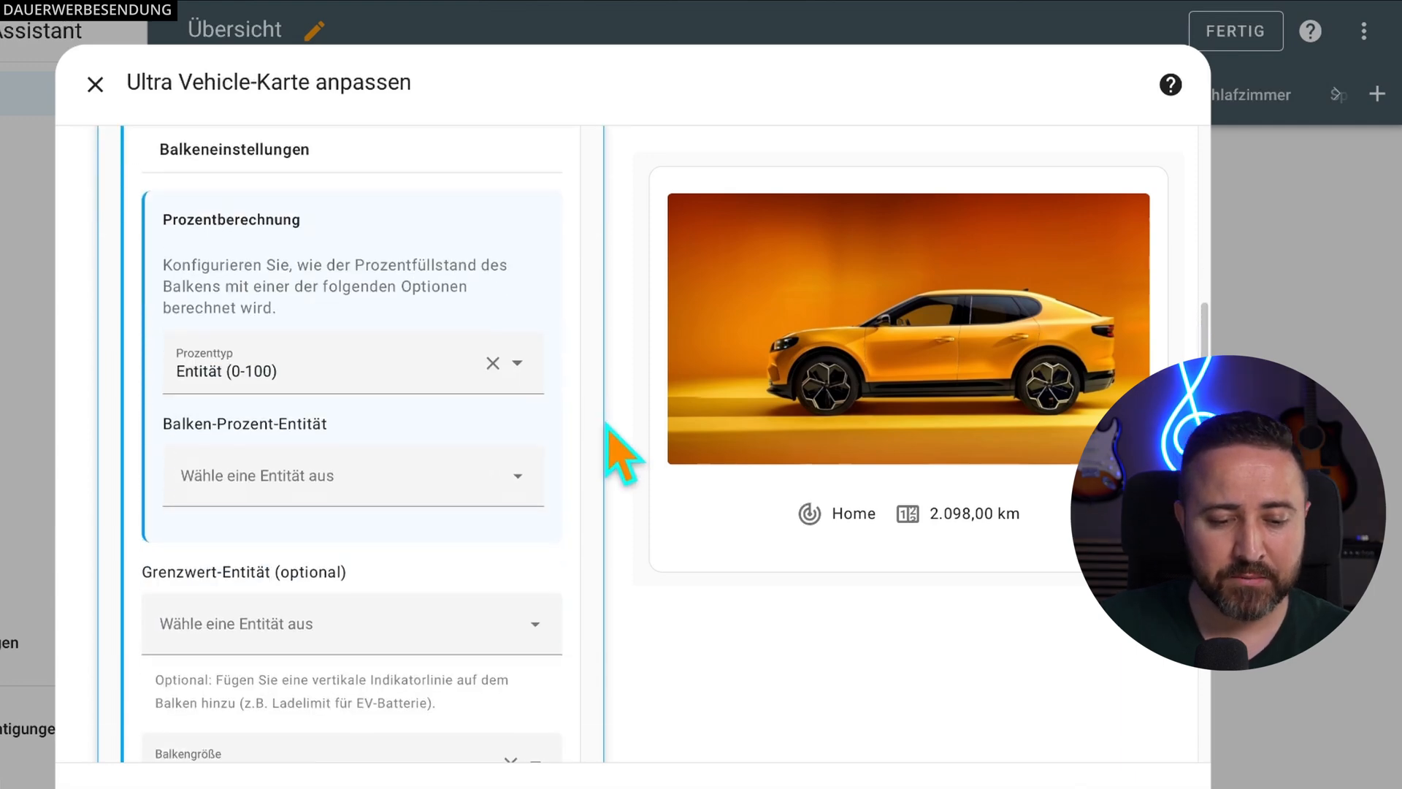
click(338, 482)
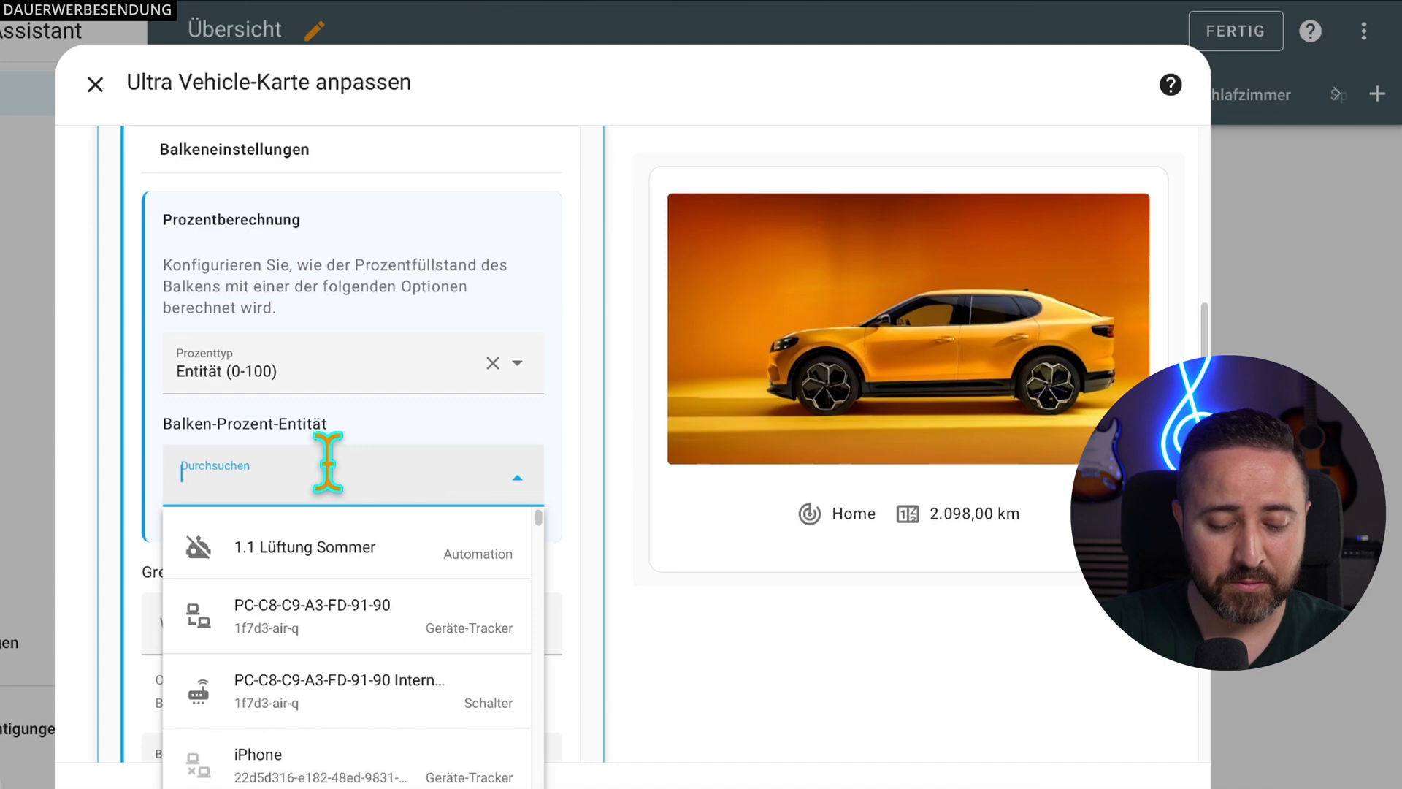
text(ford capr)
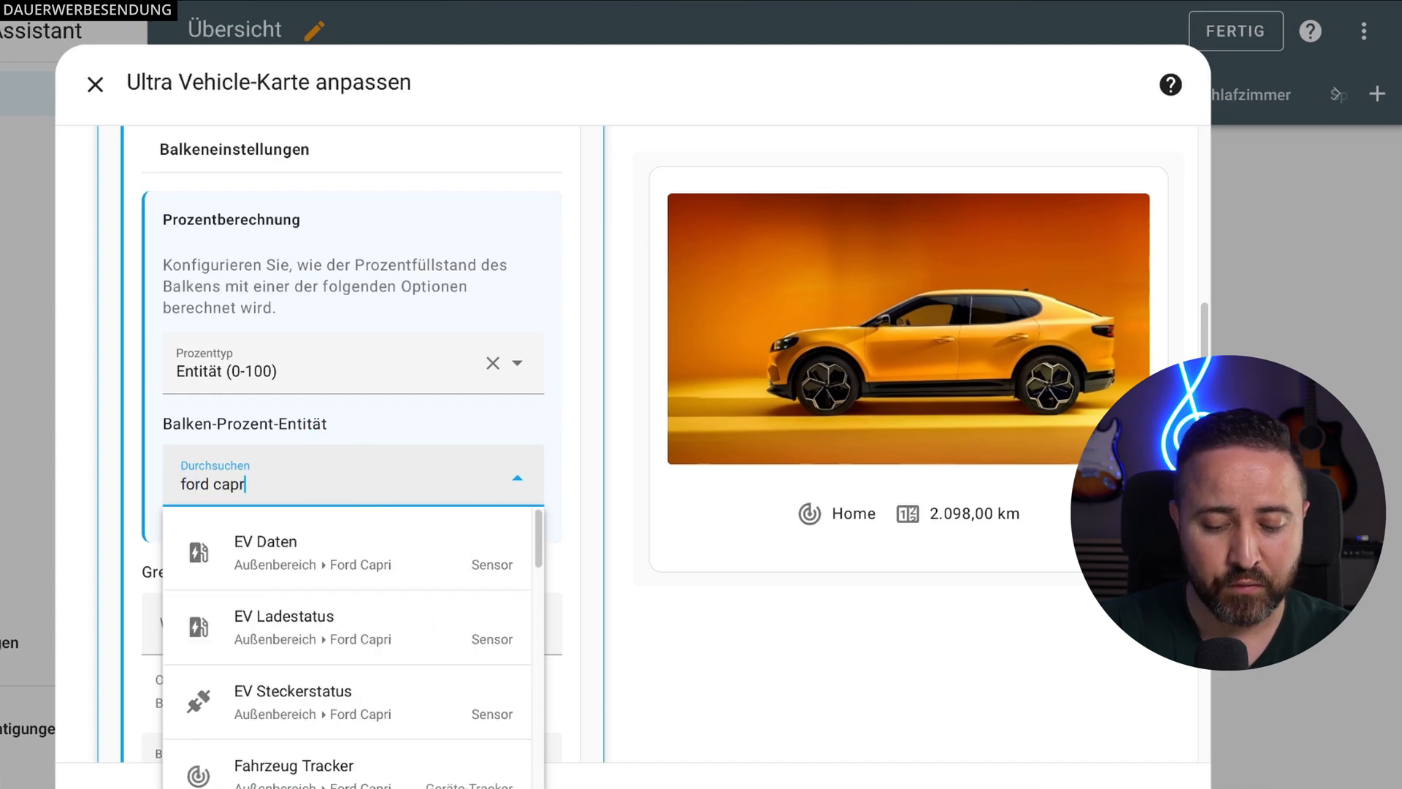
text(i lad)
click(299, 621)
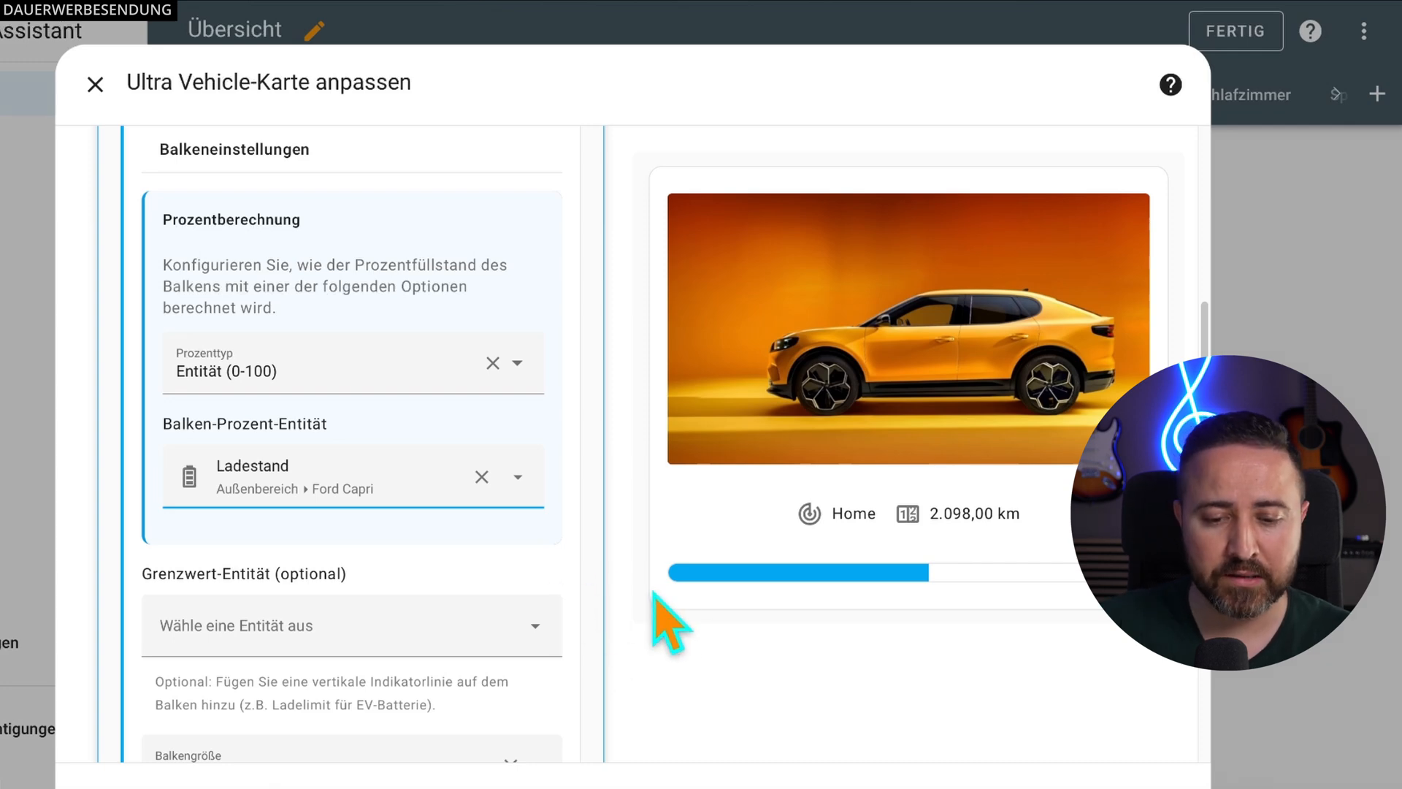
Step: Enable the percentage text display (Prozenttext-Anzeige) on the Ladestand bar
scroll(625, 616, down, 1)
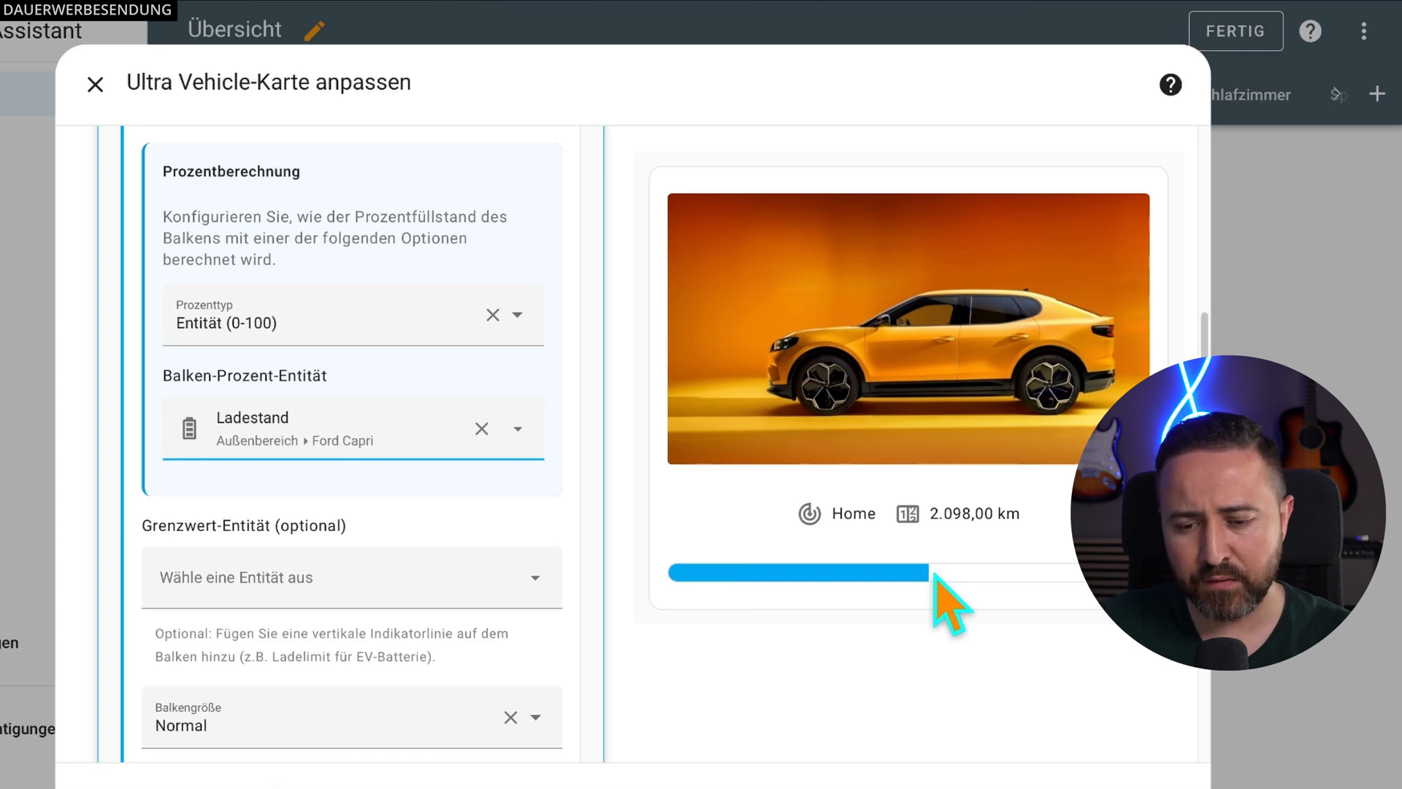
scroll(527, 469, down, 1)
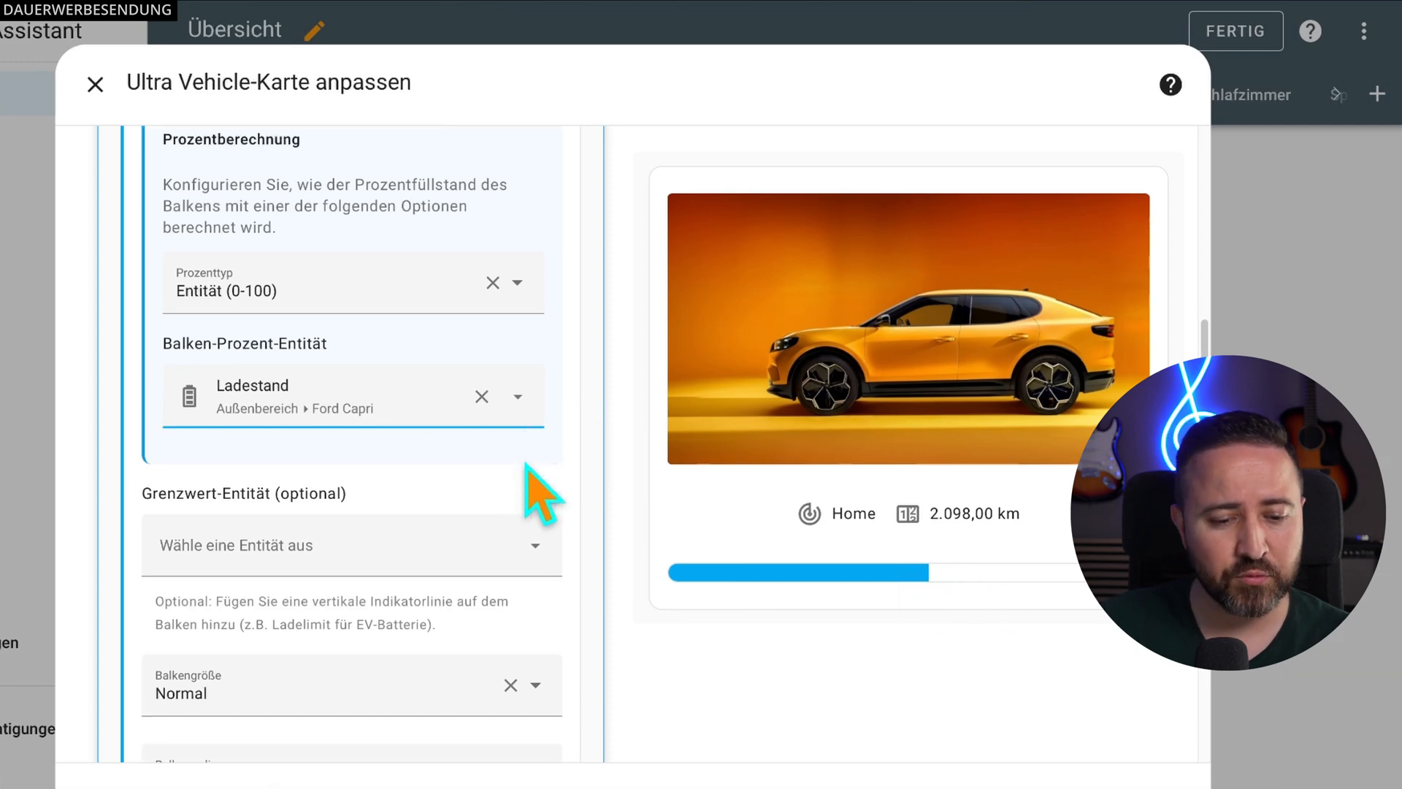
scroll(515, 438, down, 5)
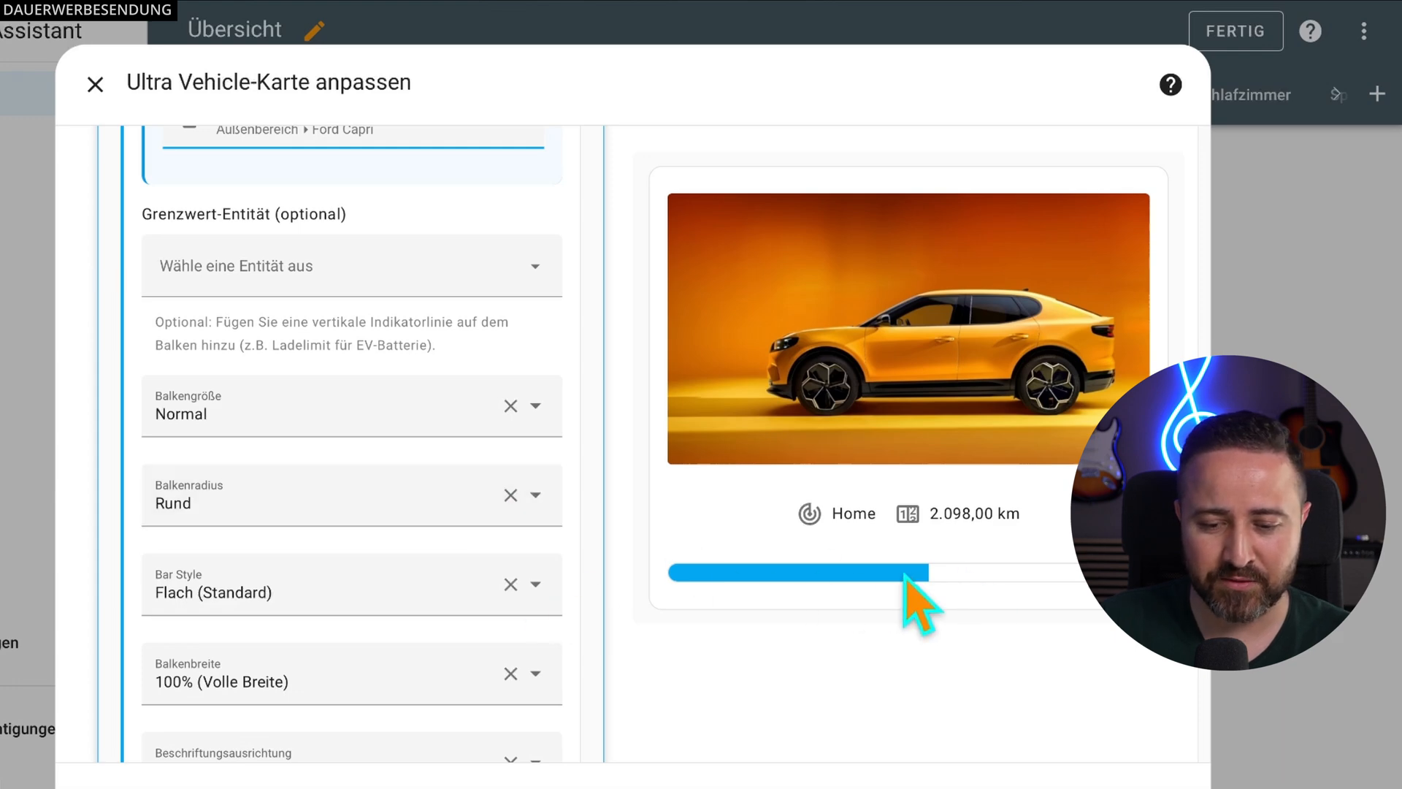
scroll(377, 393, down, 8)
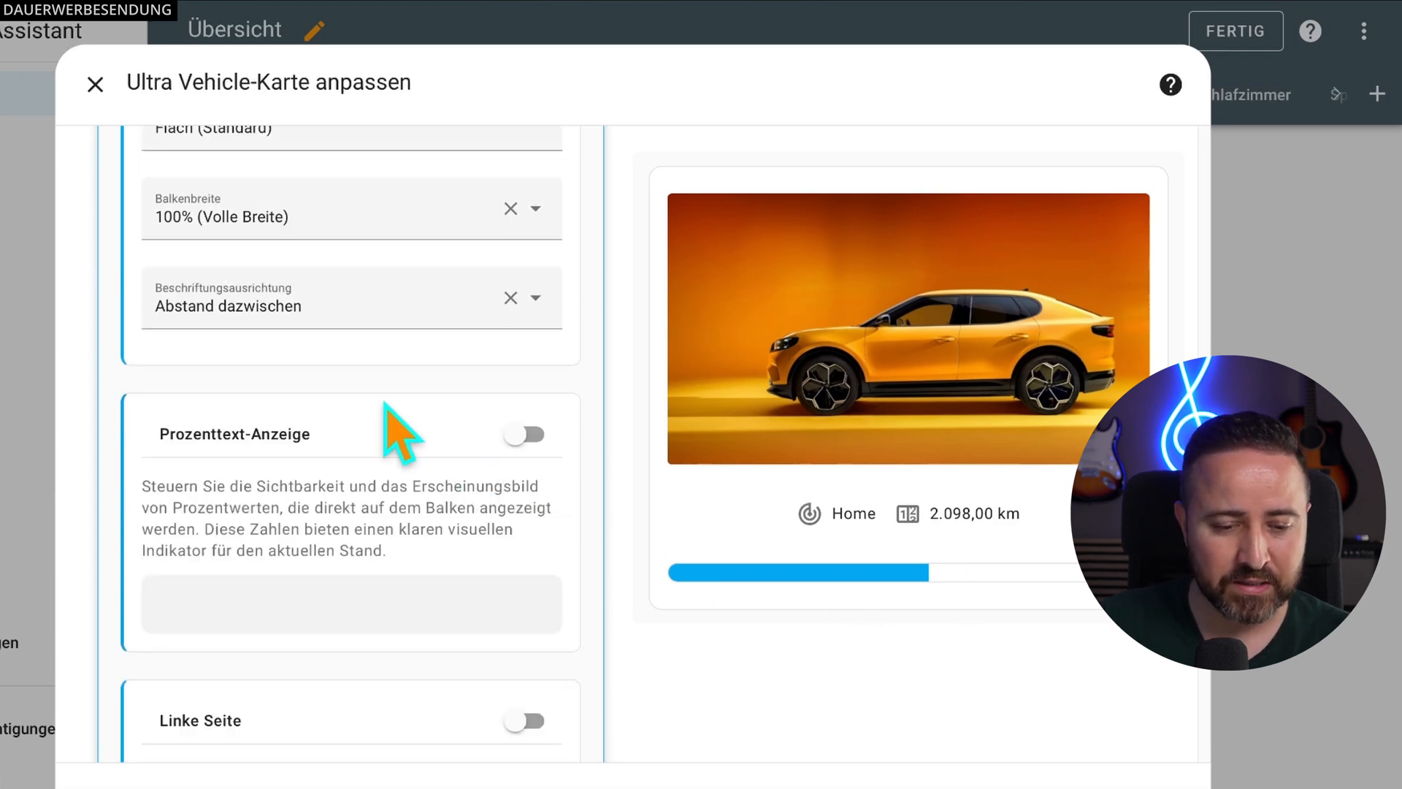
click(524, 435)
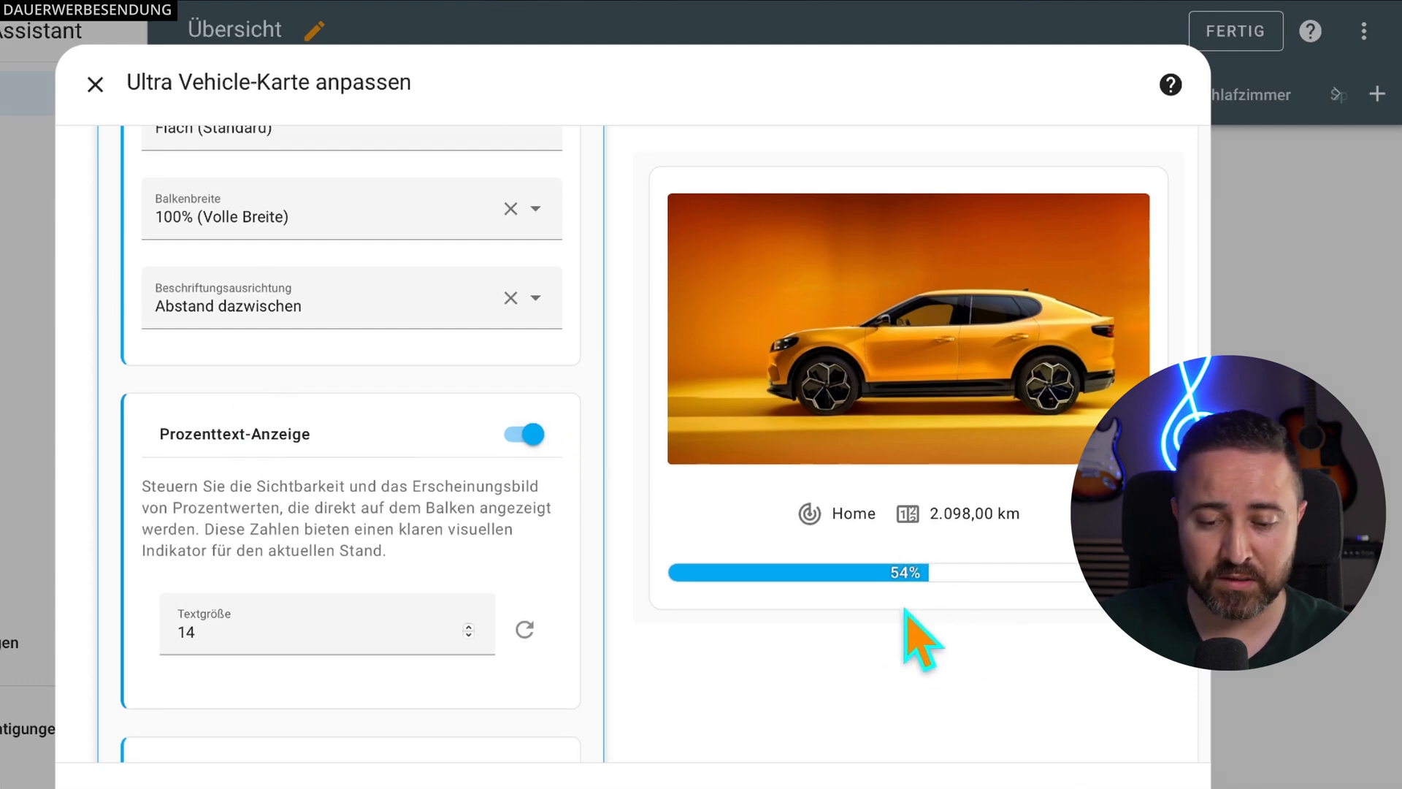
Step: Examine the bar's Linke Seite and Rechte Seite options, its colour settings and its gradient mode
scroll(504, 577, down, 1)
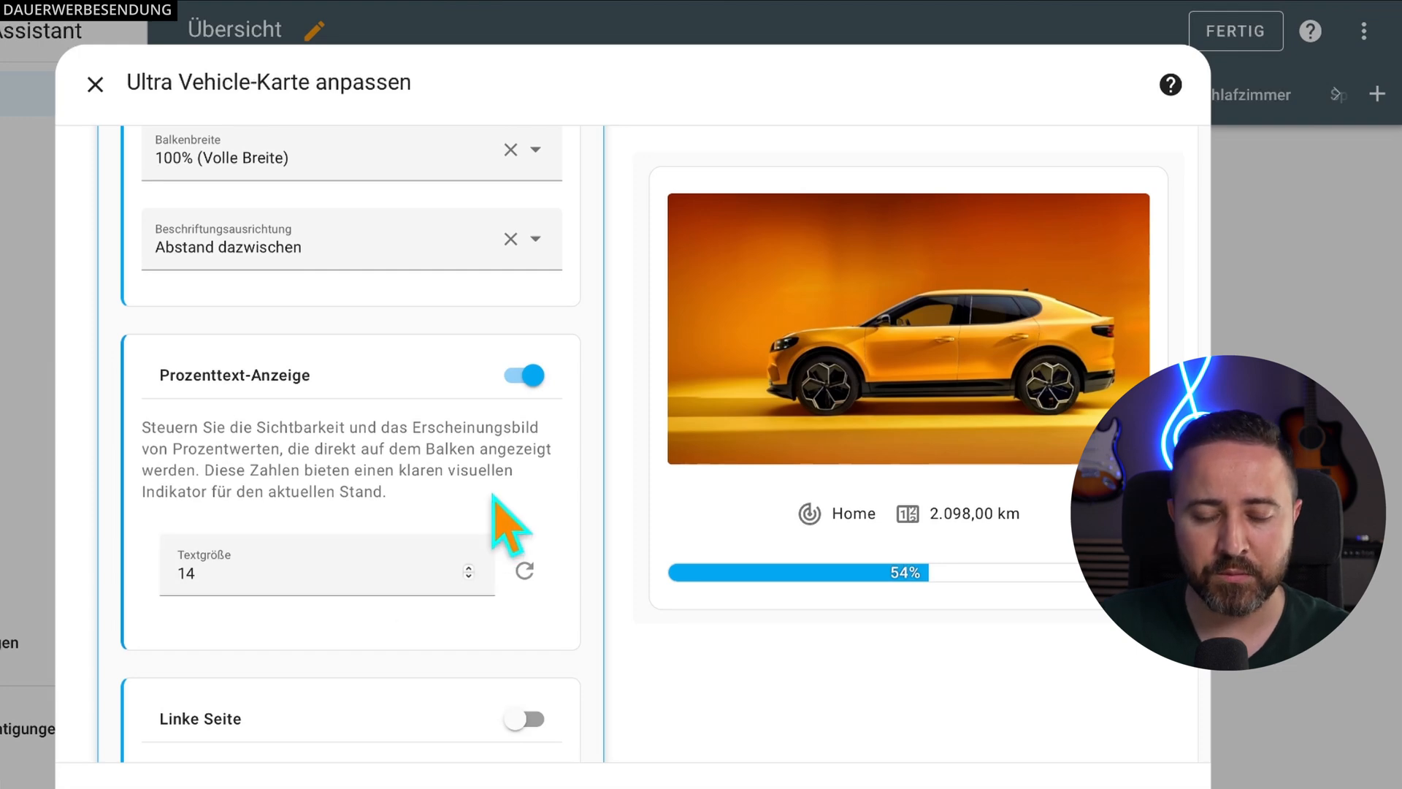
scroll(489, 504, down, 7)
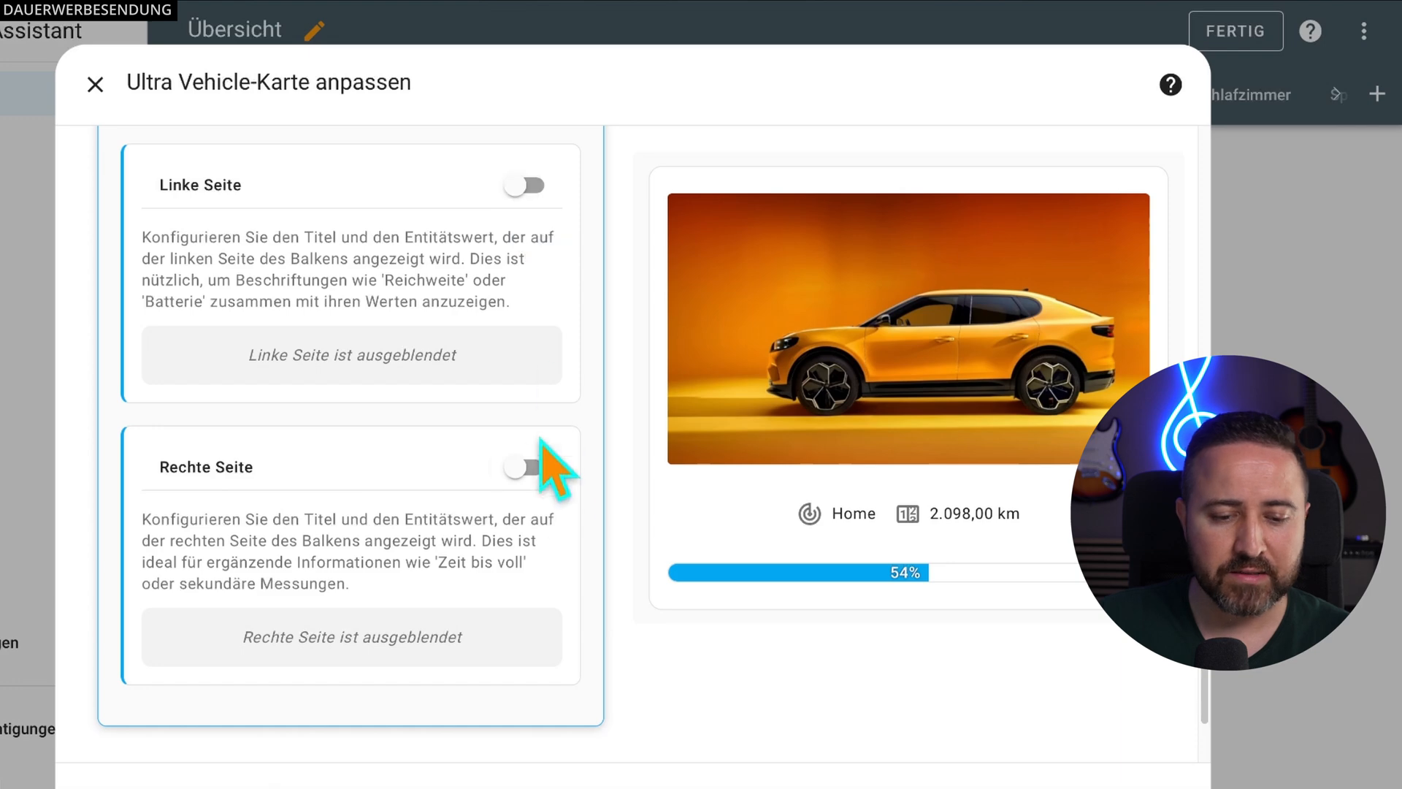
scroll(601, 527, up, 15)
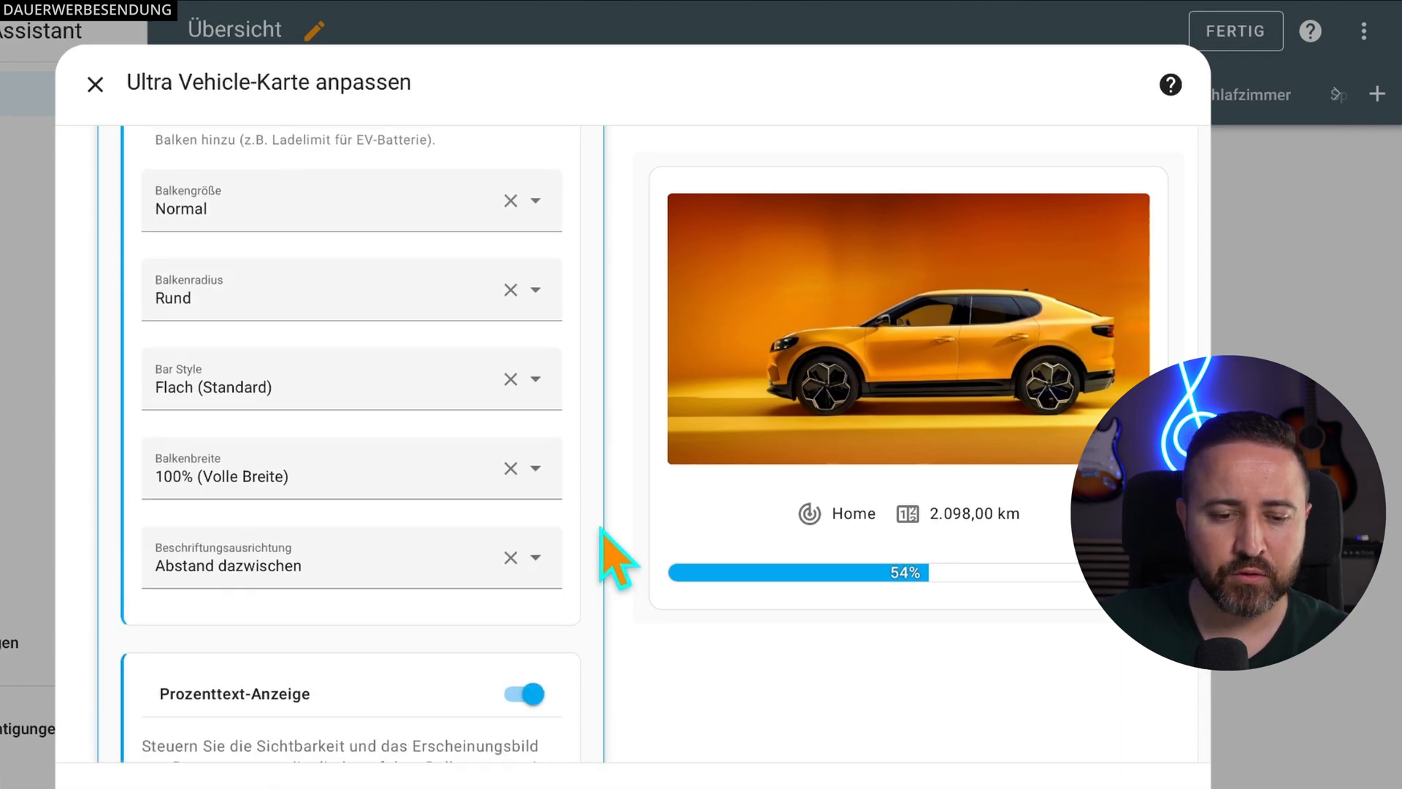
scroll(601, 530, up, 6)
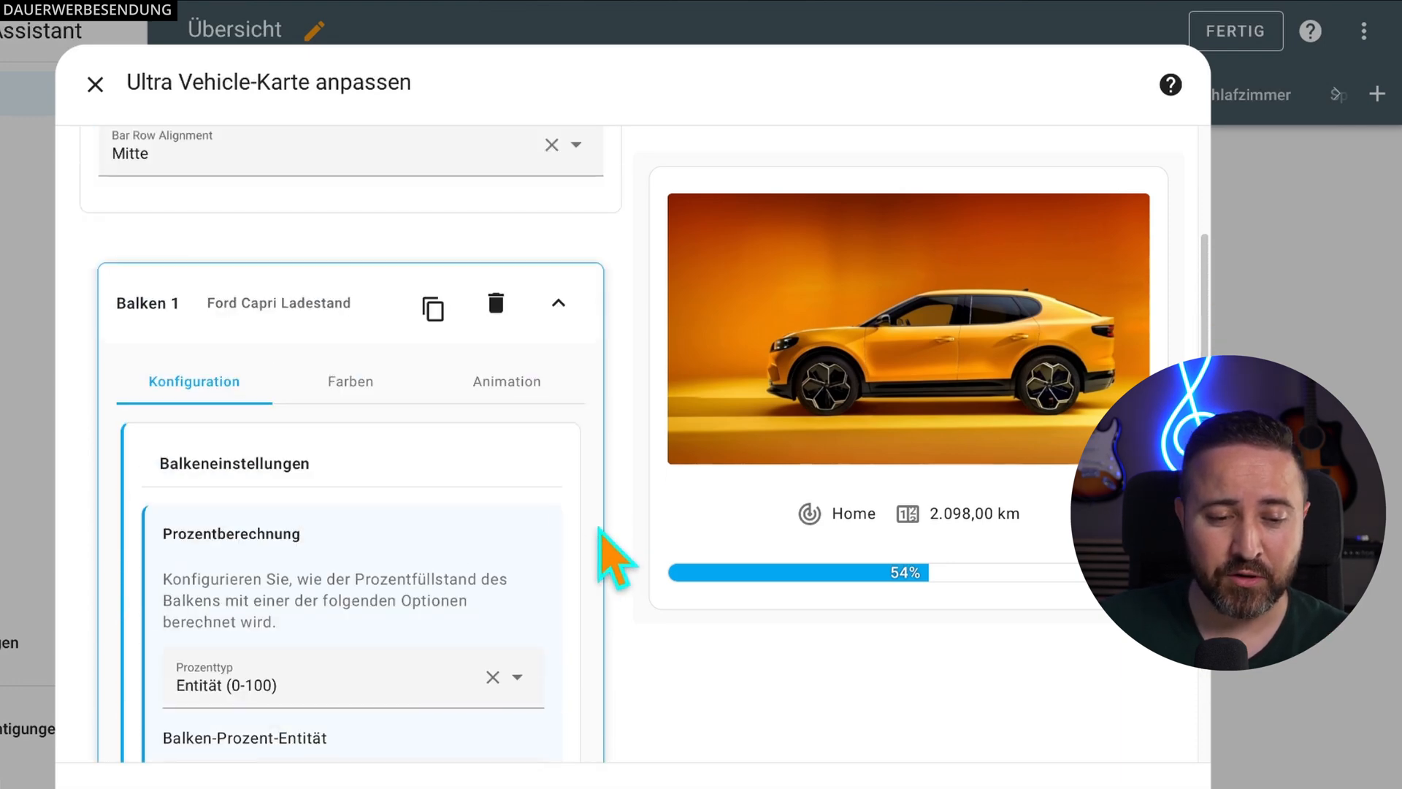
click(387, 384)
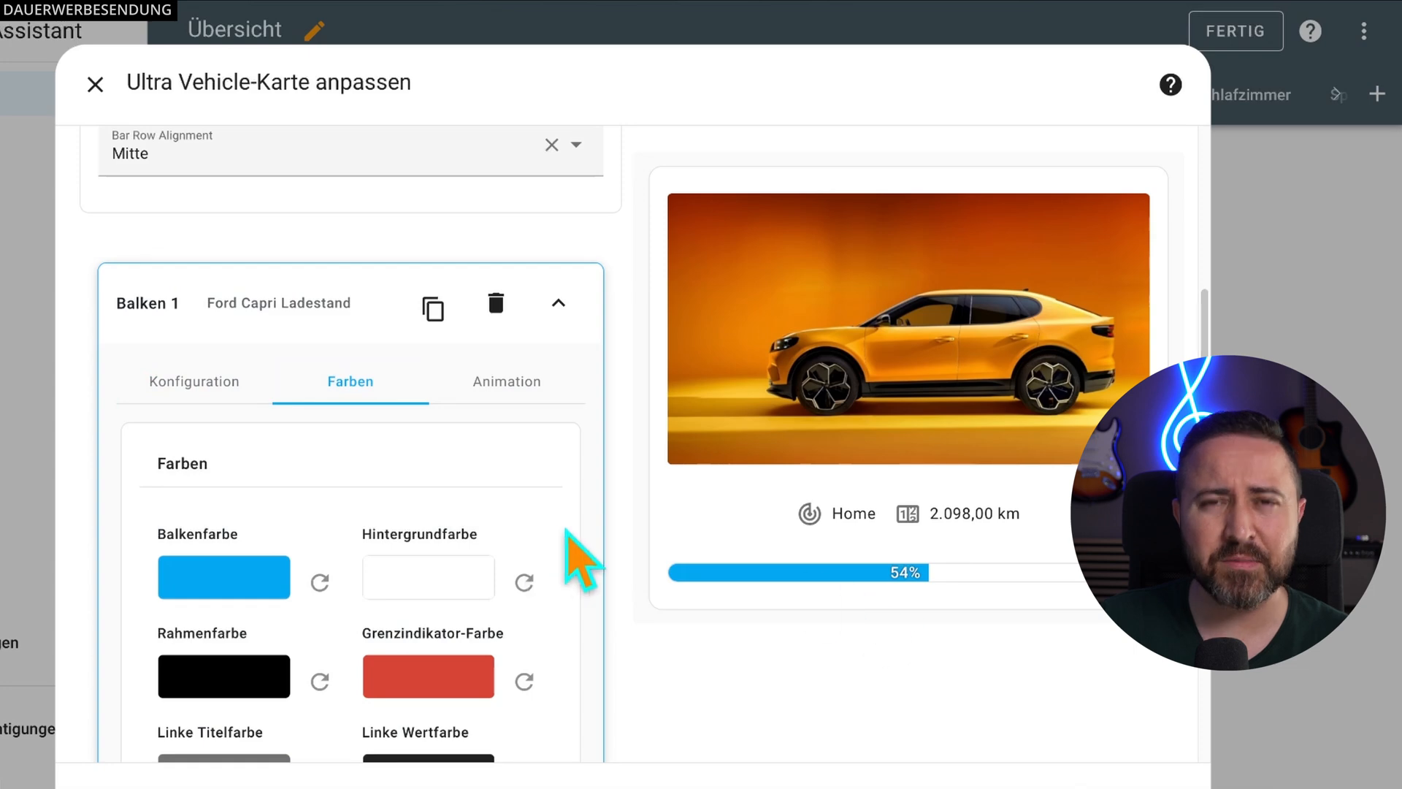
scroll(578, 535, down, 5)
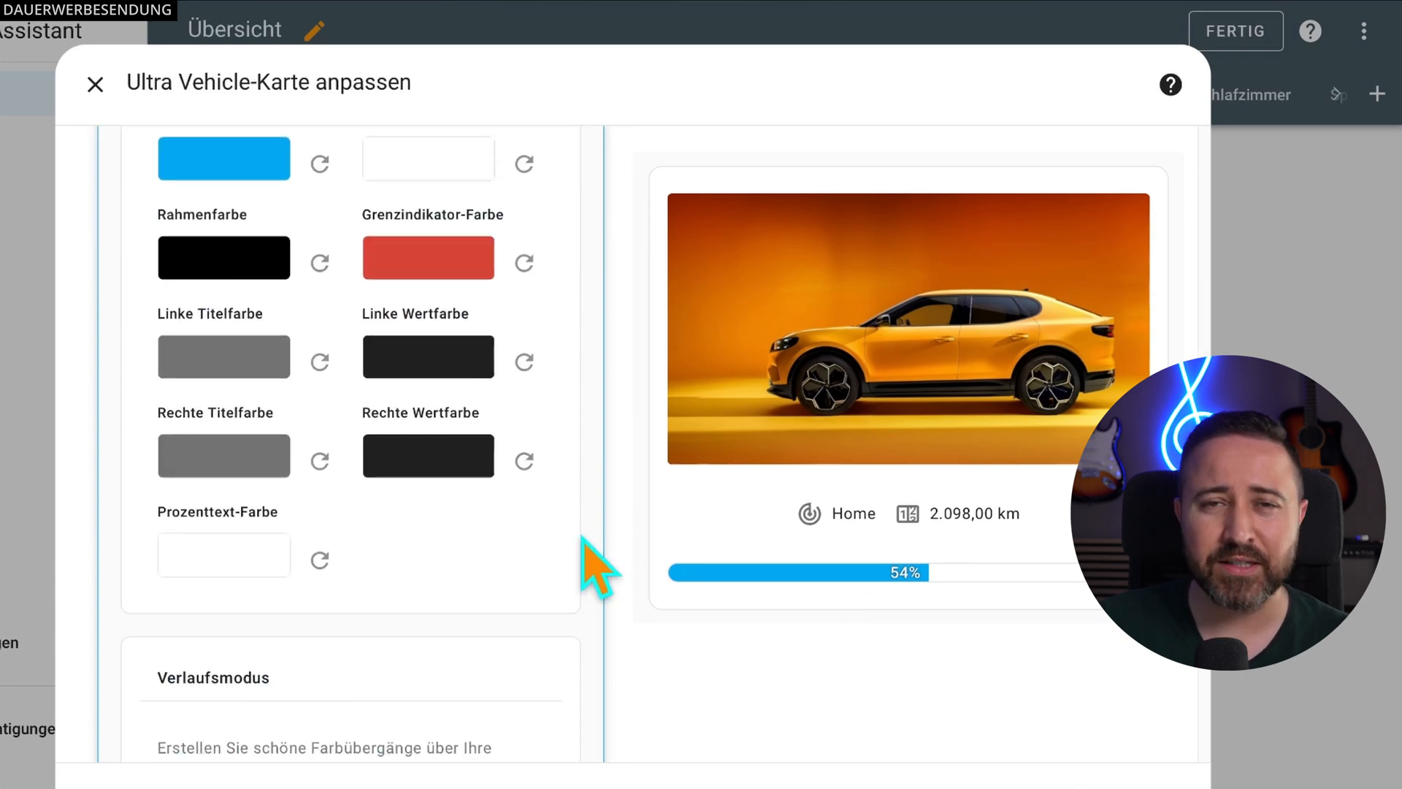
scroll(584, 539, down, 2)
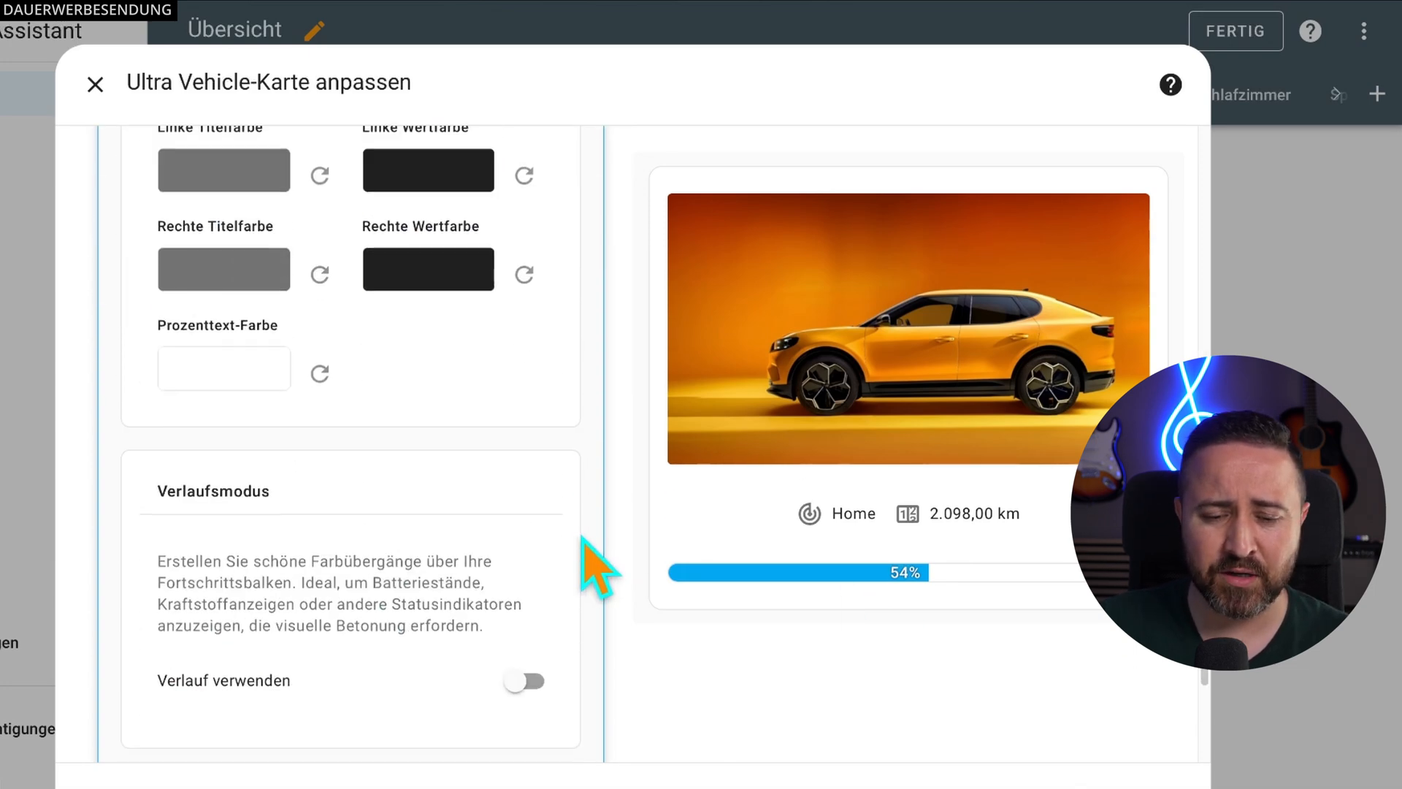
scroll(584, 539, down, 3)
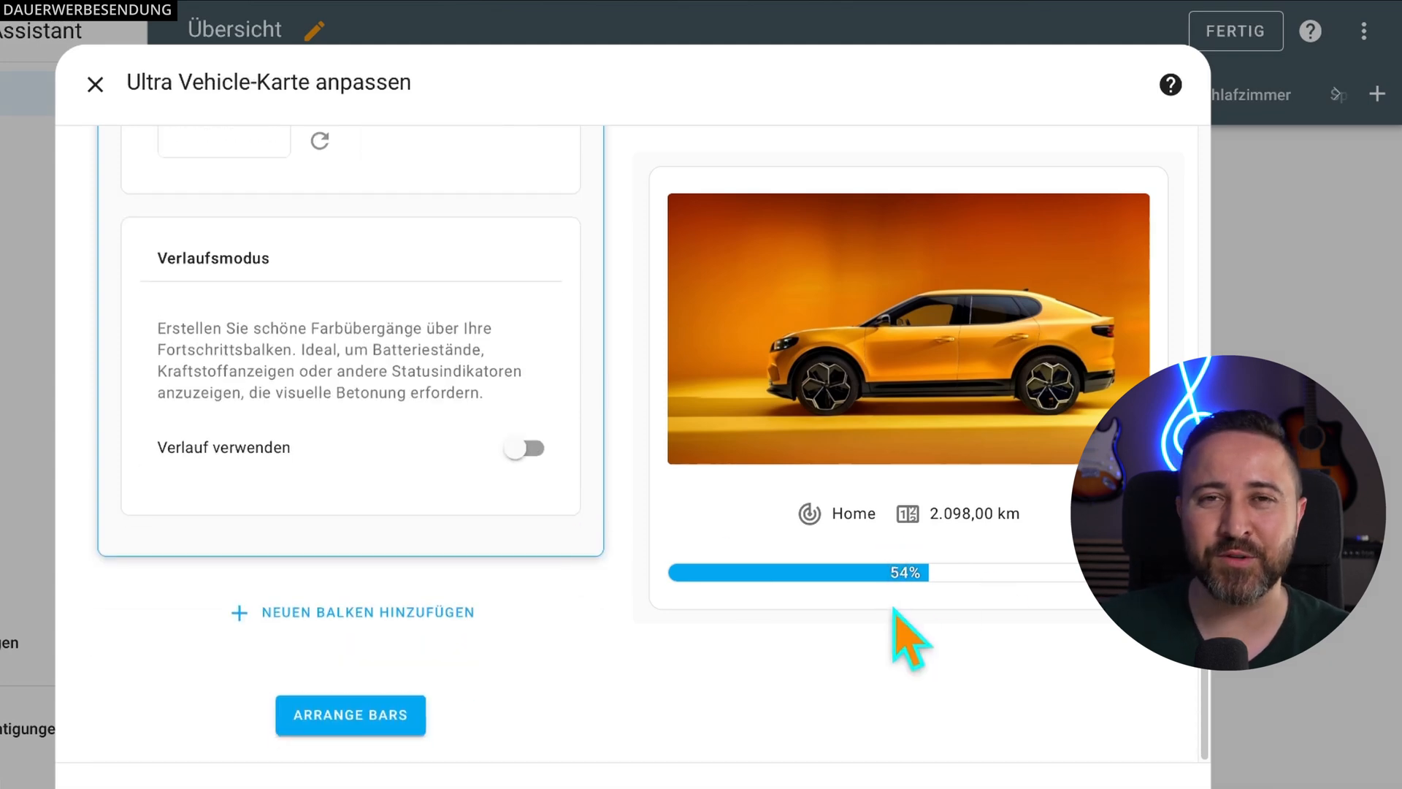
Step: Enable the colour gradient (Verlauf verwenden) for the Ladestand bar
scroll(365, 329, up, 10)
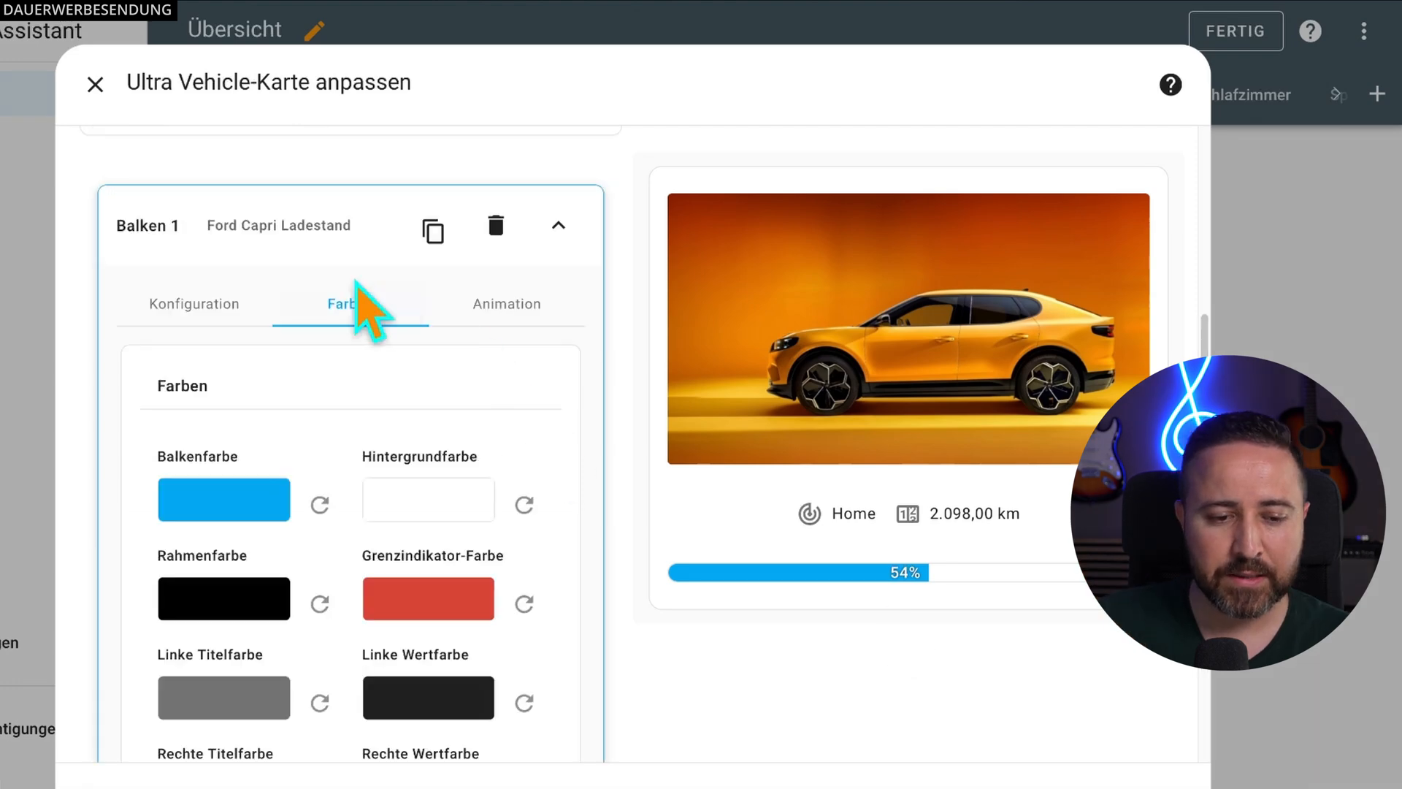
scroll(384, 336, down, 10)
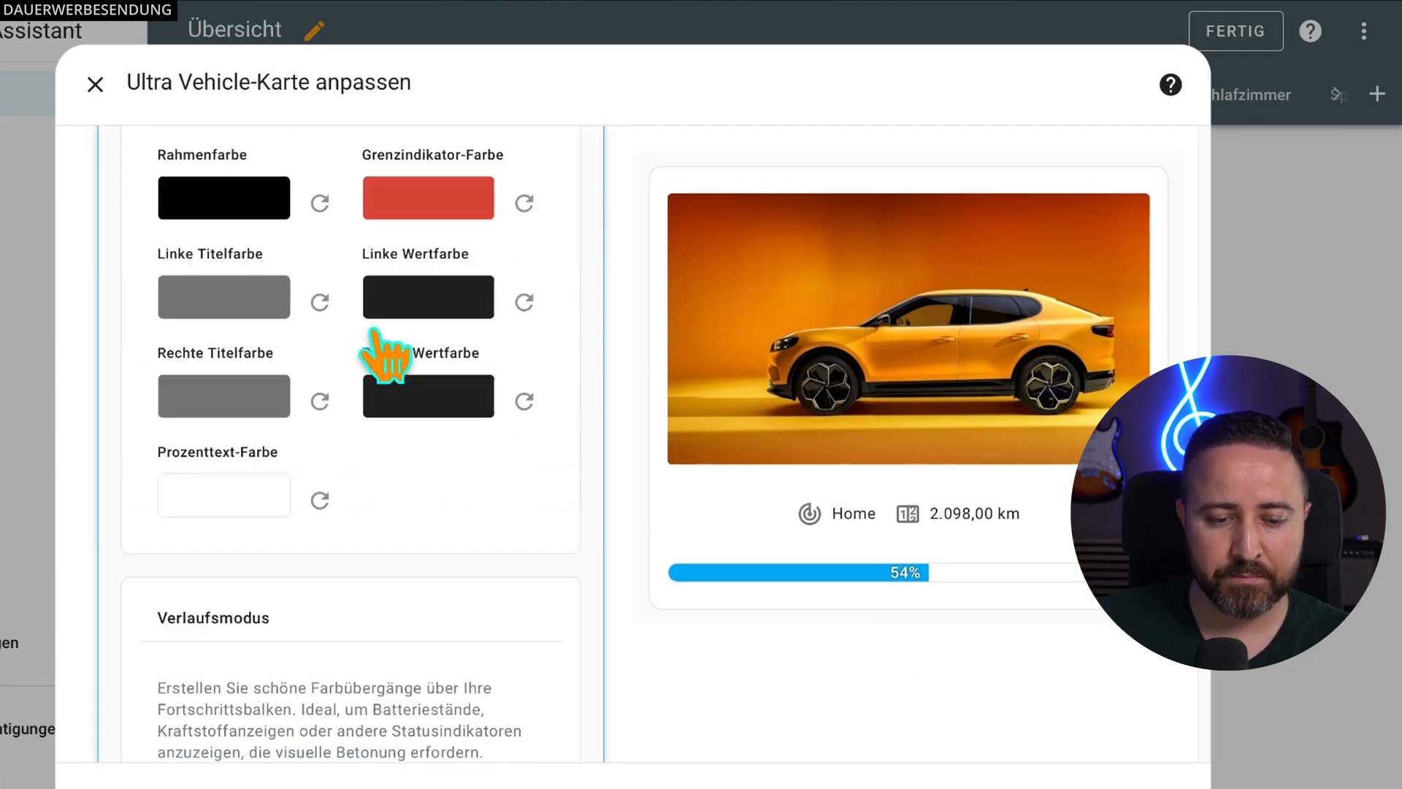
scroll(430, 470, up, 1)
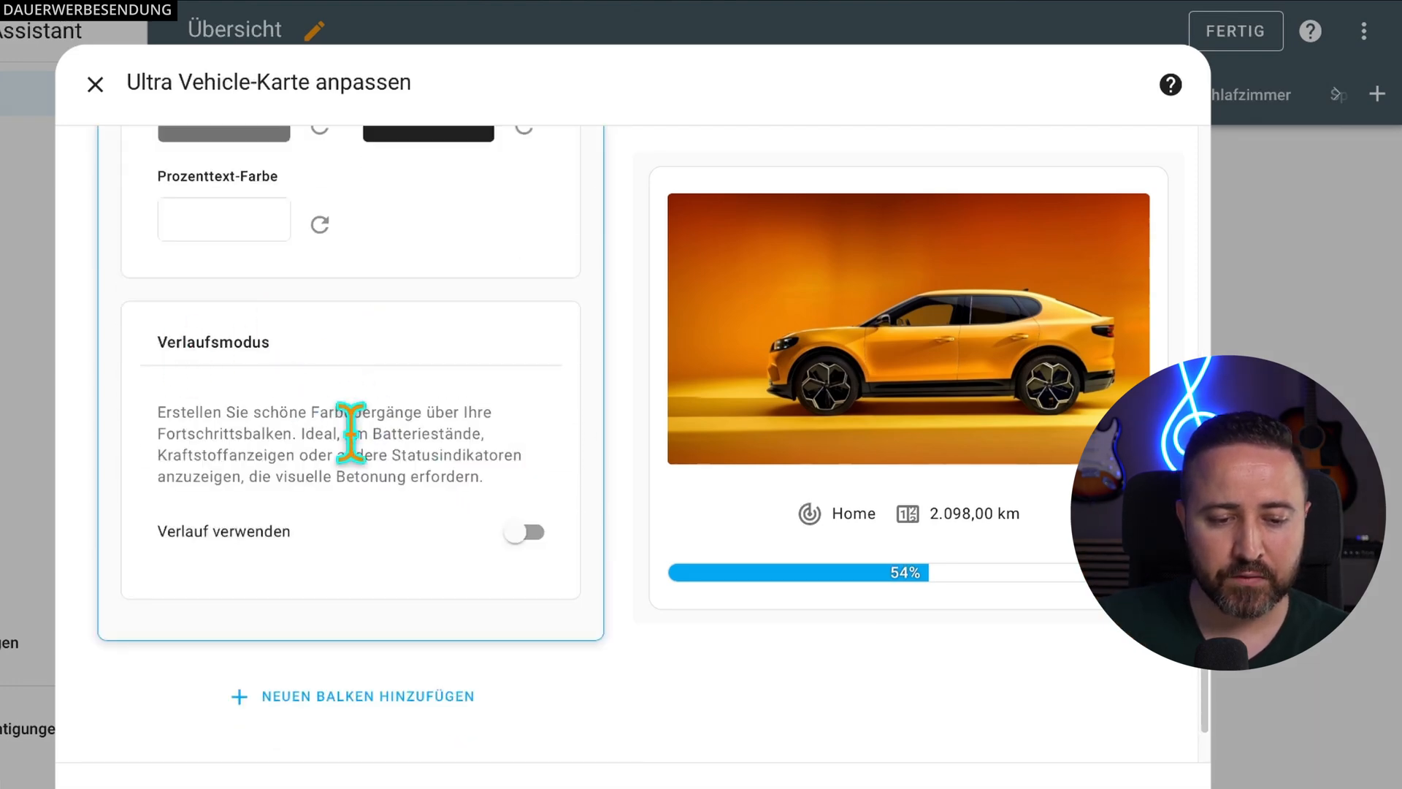
click(524, 533)
scroll(544, 489, down, 3)
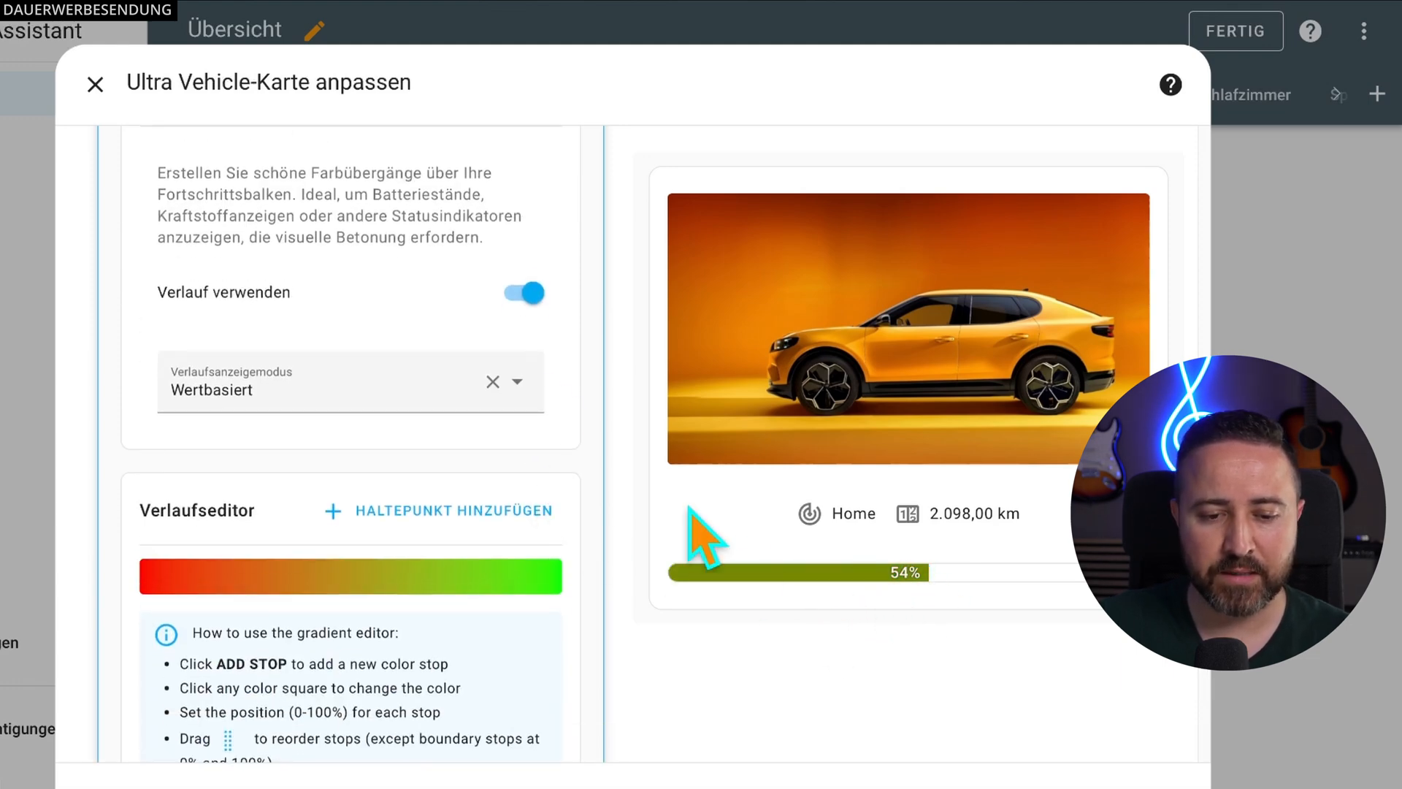
Step: Add a yellow stop between red and green in the bar's gradient, try it at 30 %, and place it at 50 %
scroll(547, 492, down, 4)
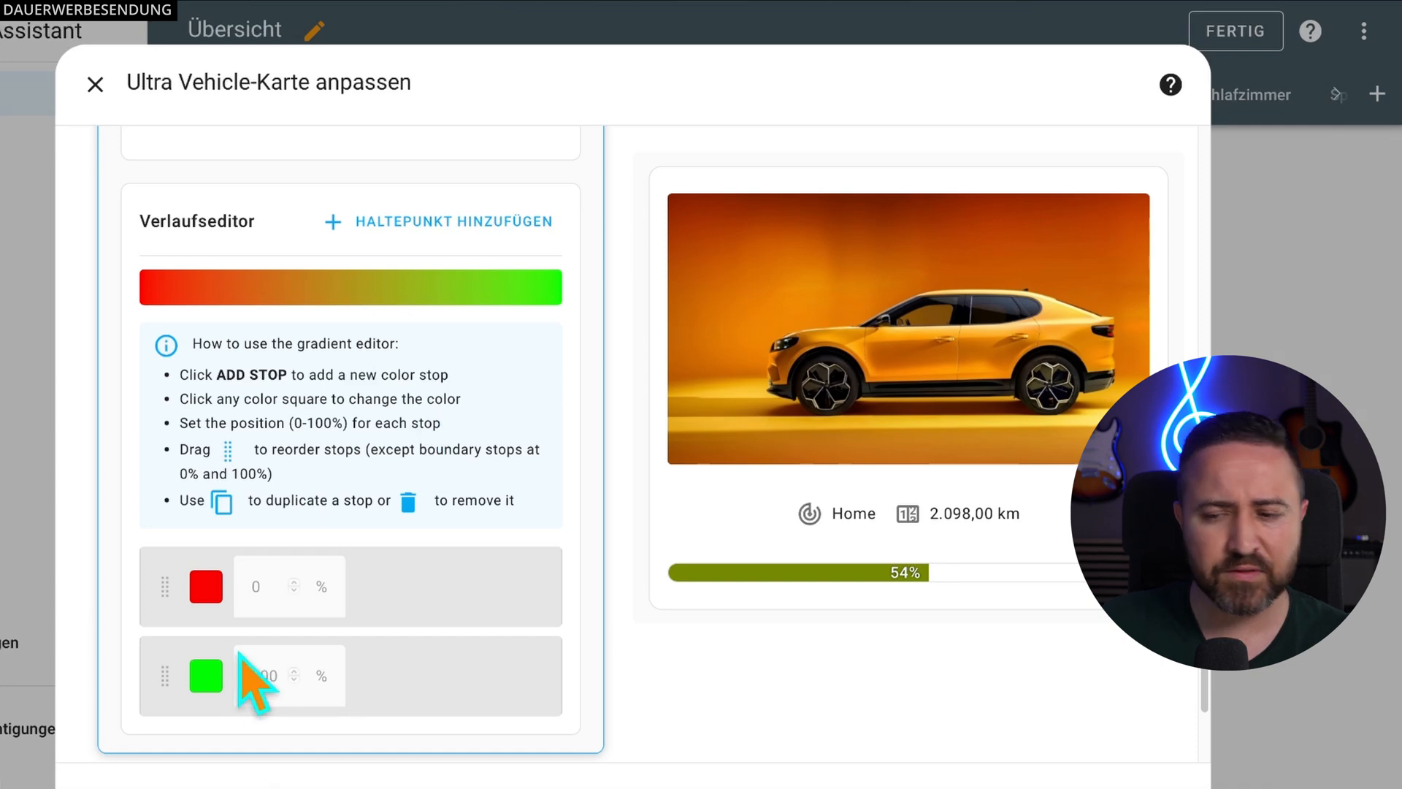
click(333, 223)
scroll(394, 380, down, 4)
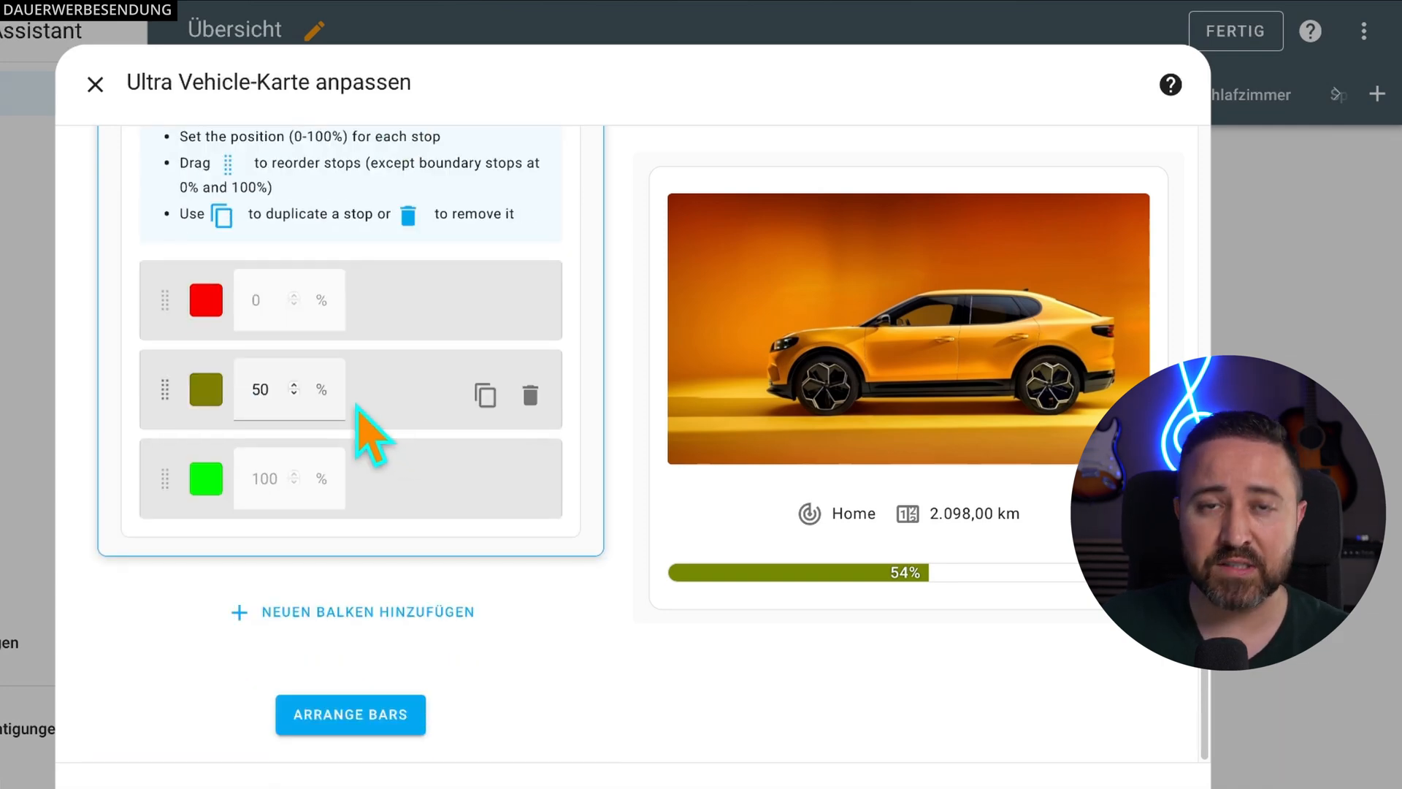
click(212, 394)
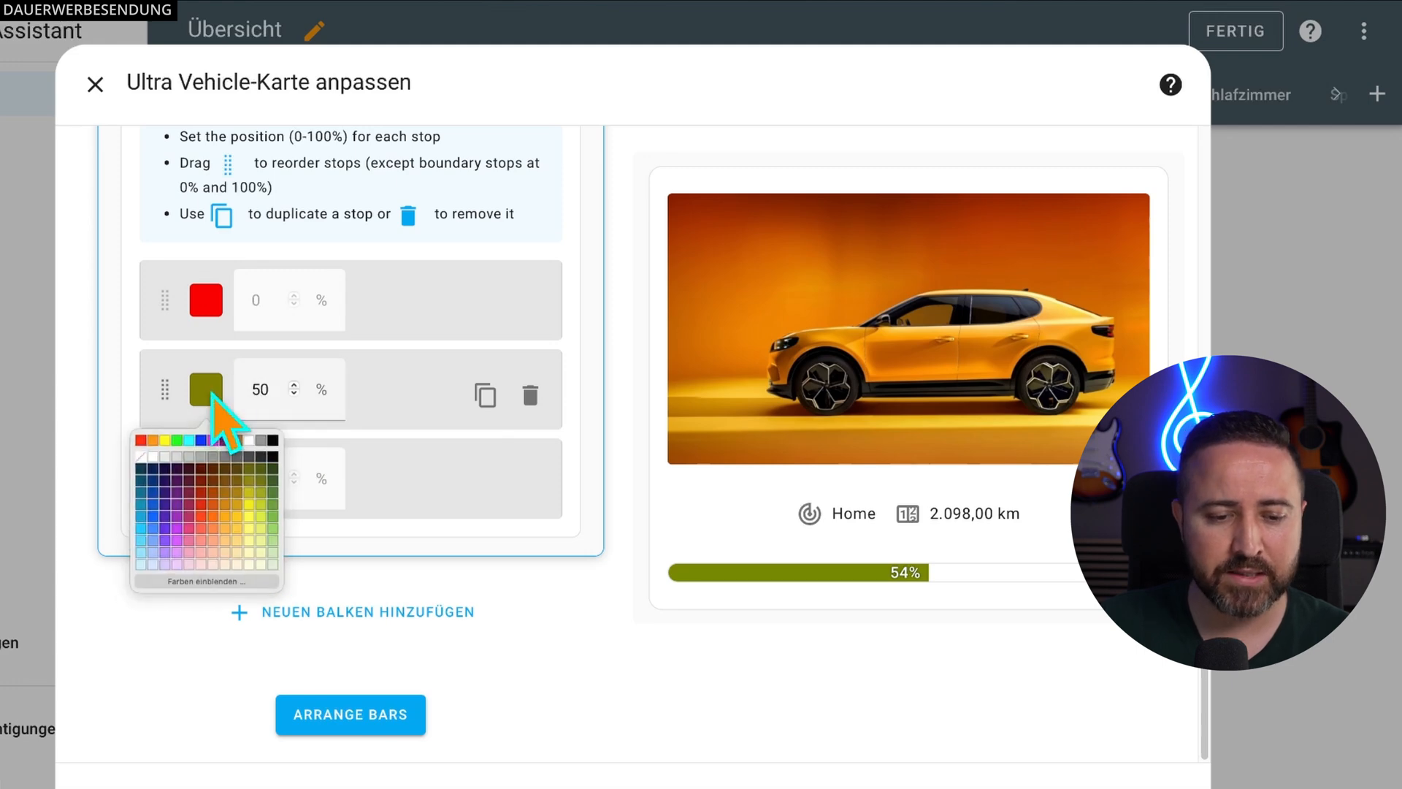
click(170, 457)
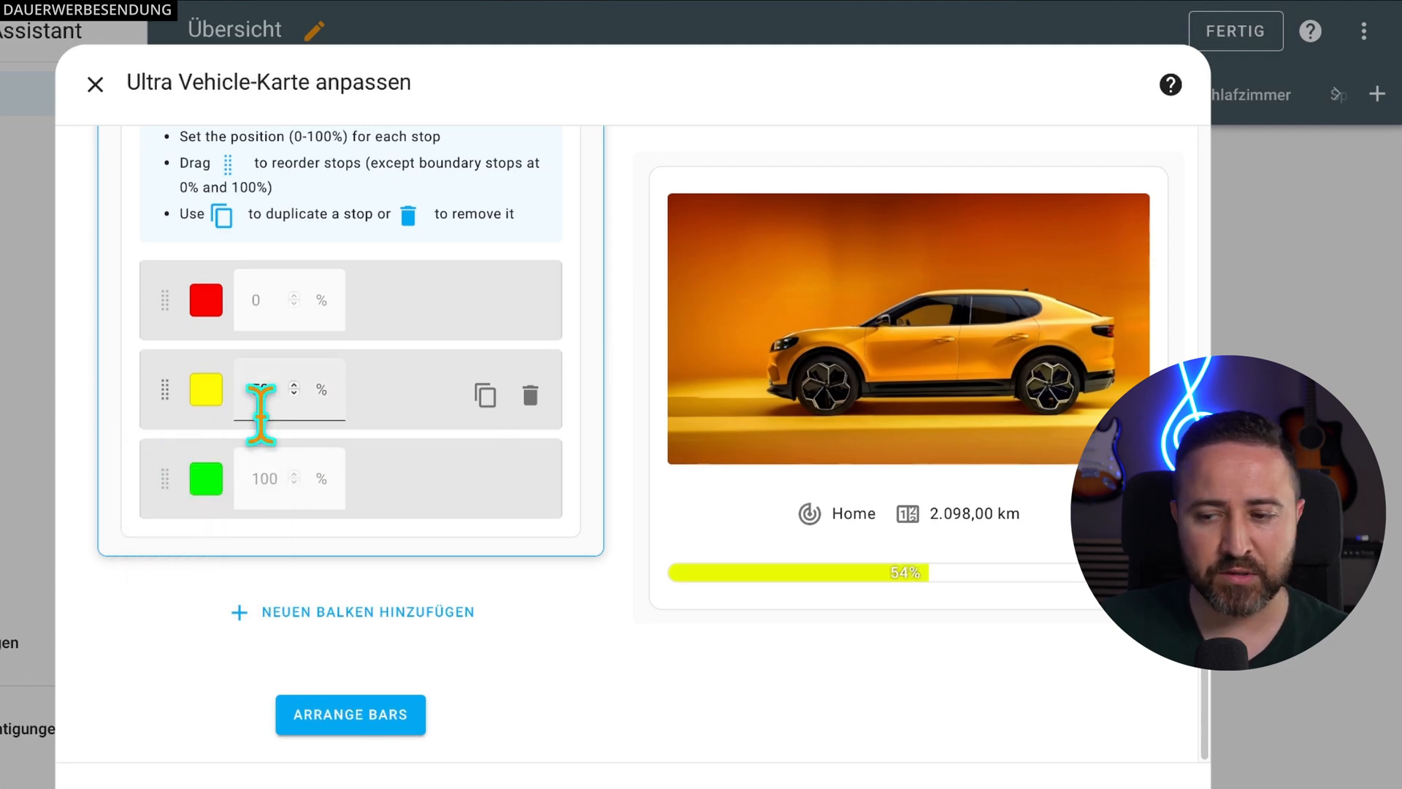
text(30)
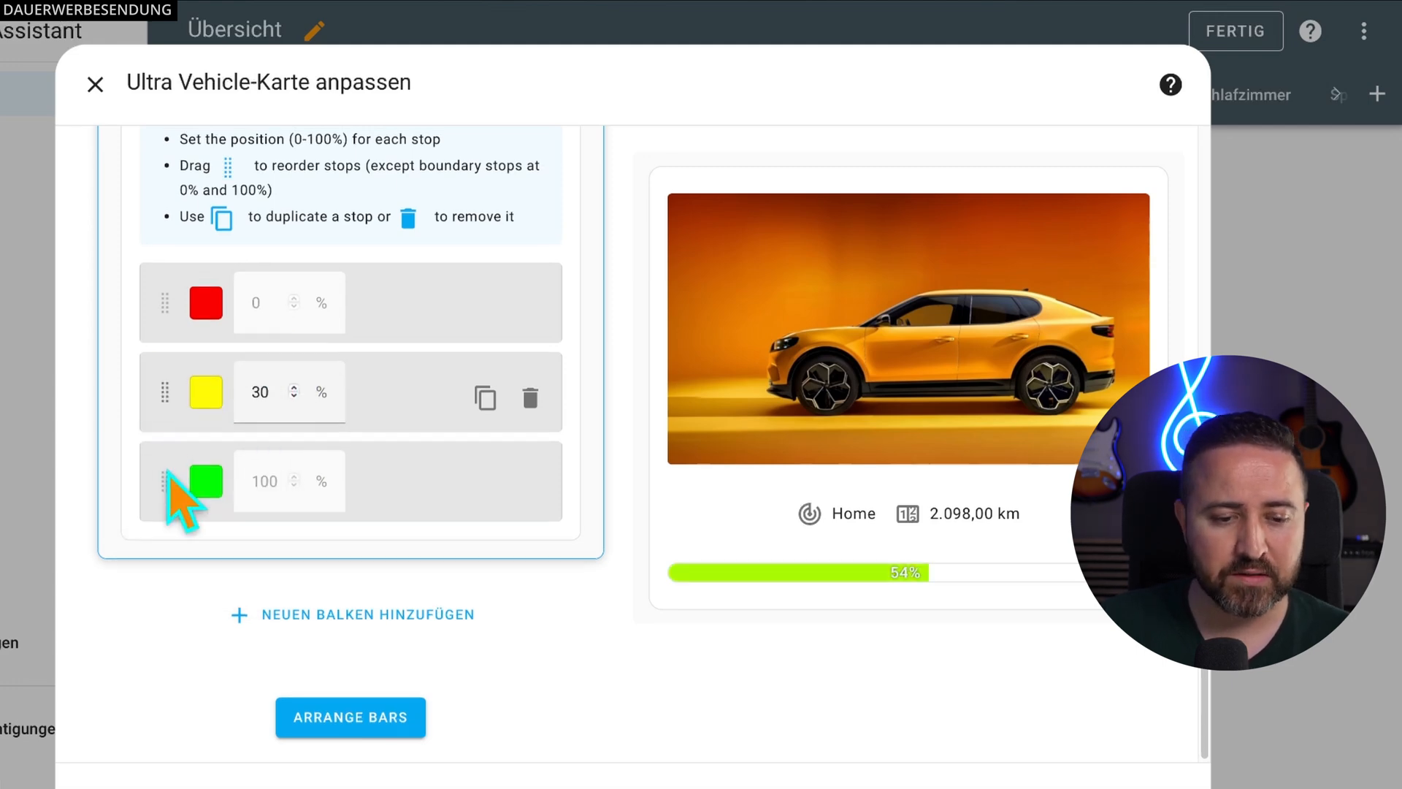
drag(165, 479, 175, 355)
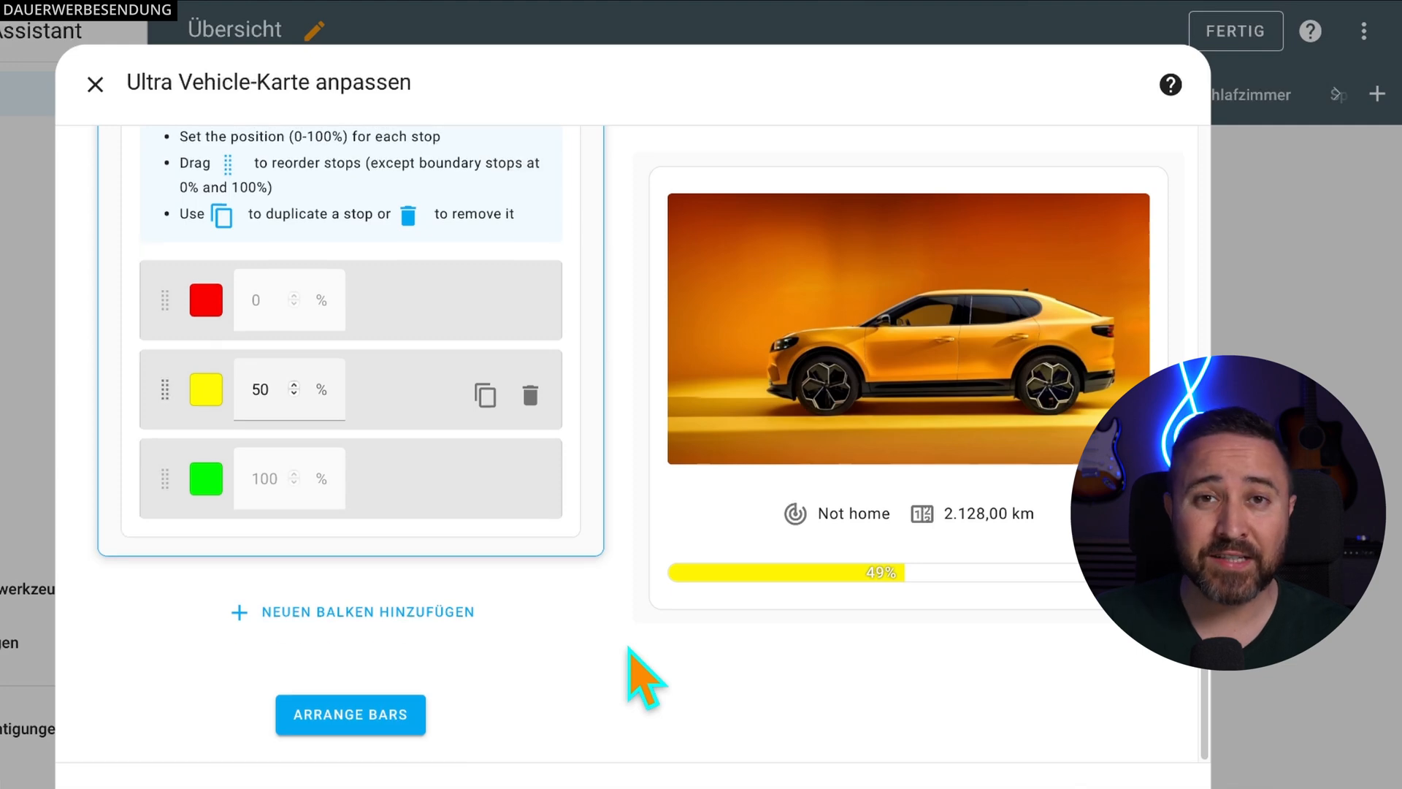
Step: Set the bar's action animation to trigger when the Ford Capri's EV Ladestatus has the state IN_PROGRESS
scroll(629, 649, up, 10)
scroll(629, 648, up, 3)
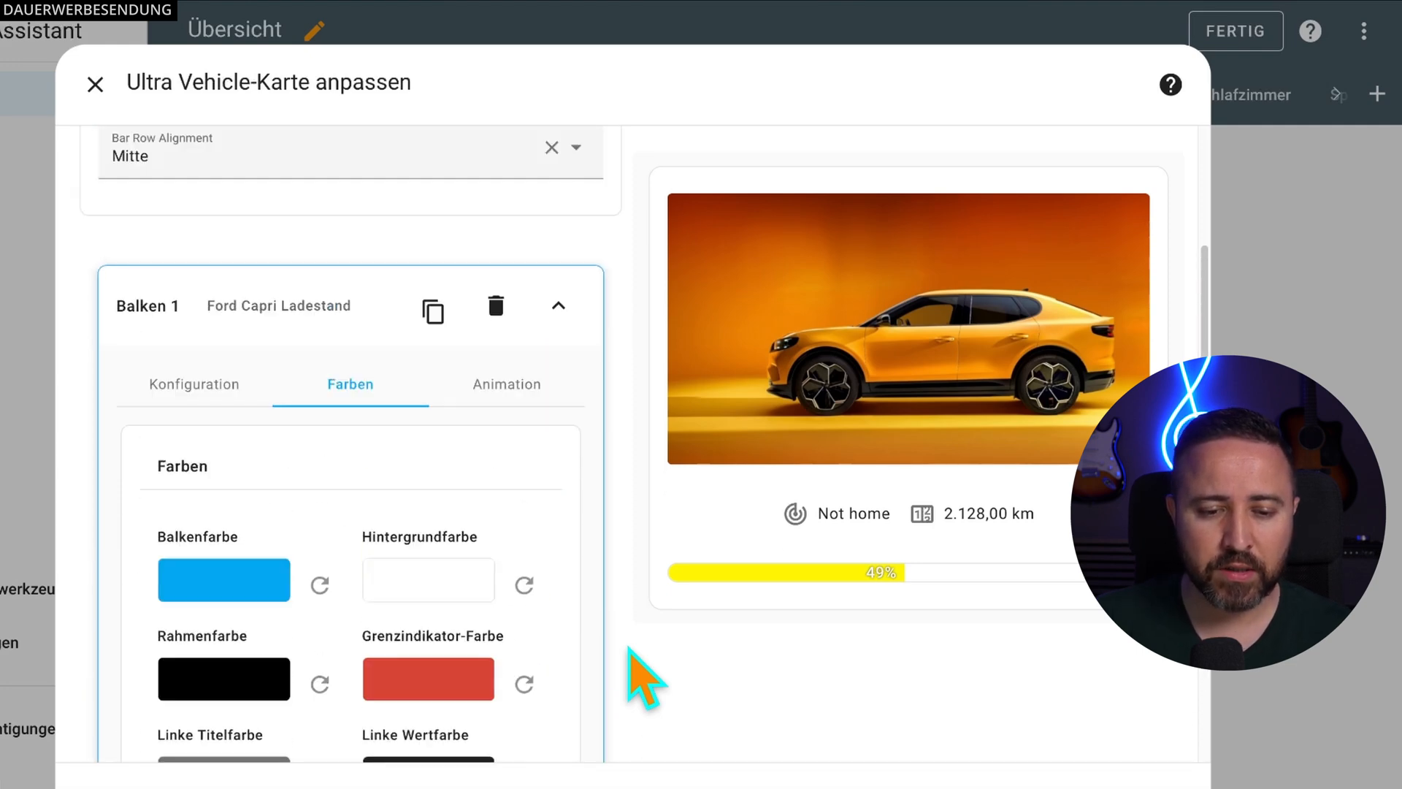
click(516, 395)
scroll(635, 530, down, 6)
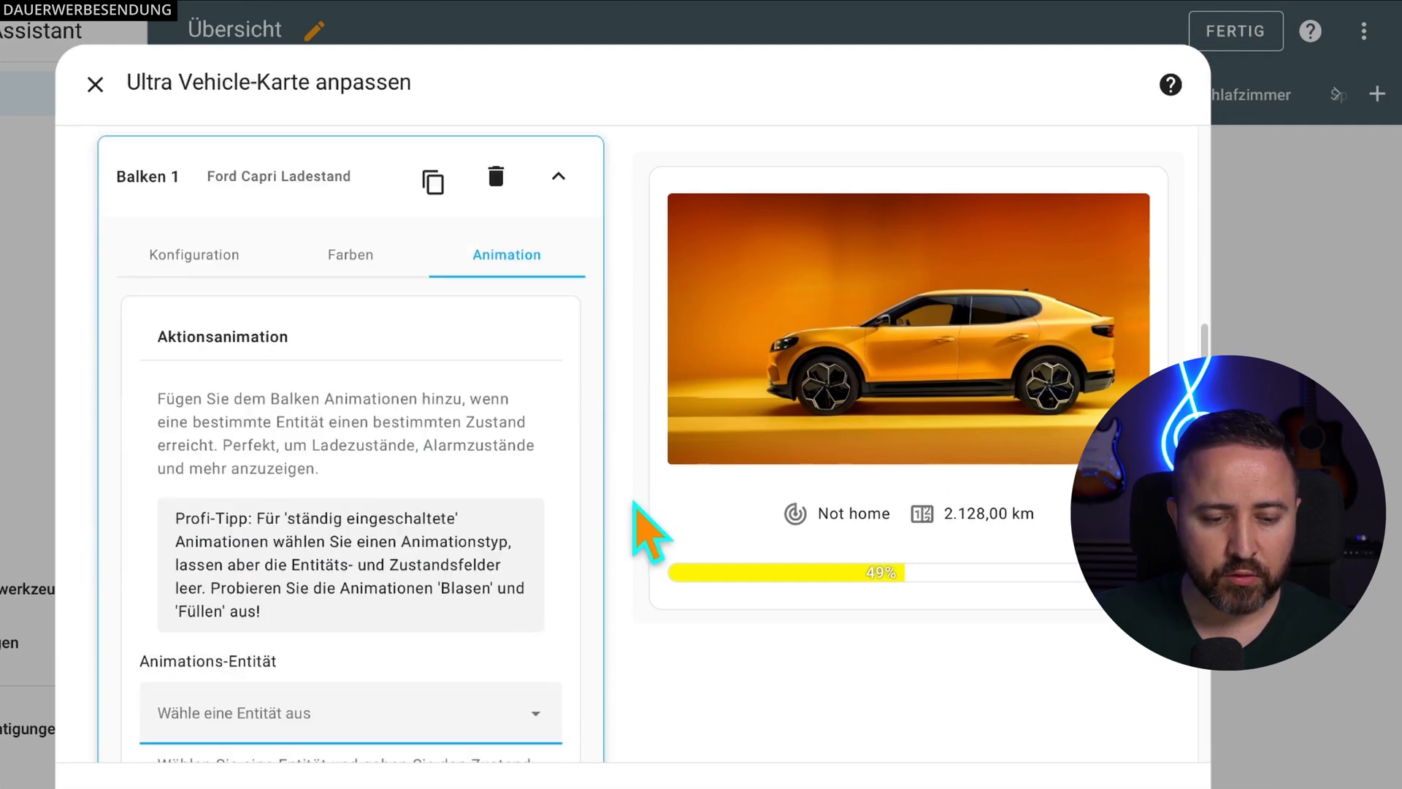
scroll(290, 494, down, 1)
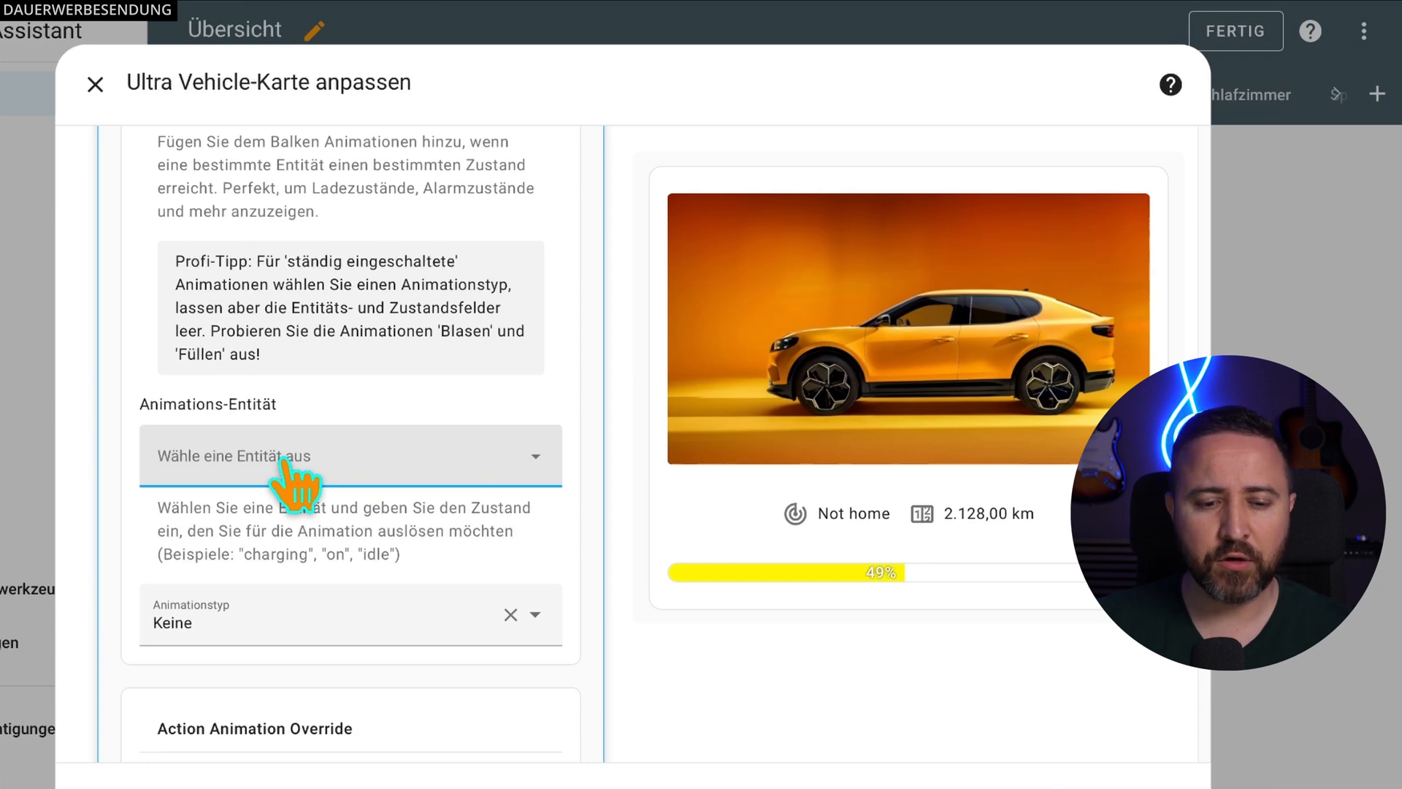
click(284, 460)
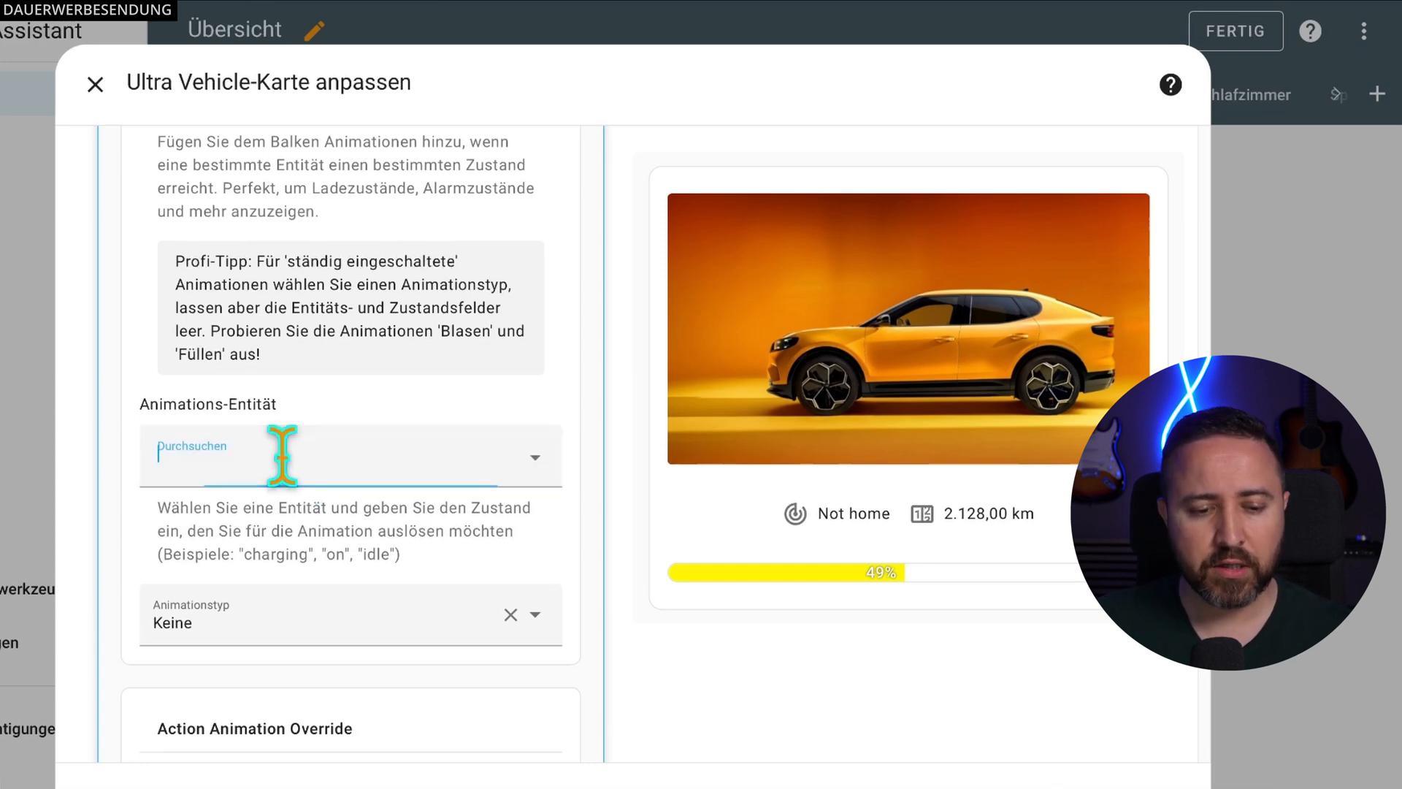
text(ford)
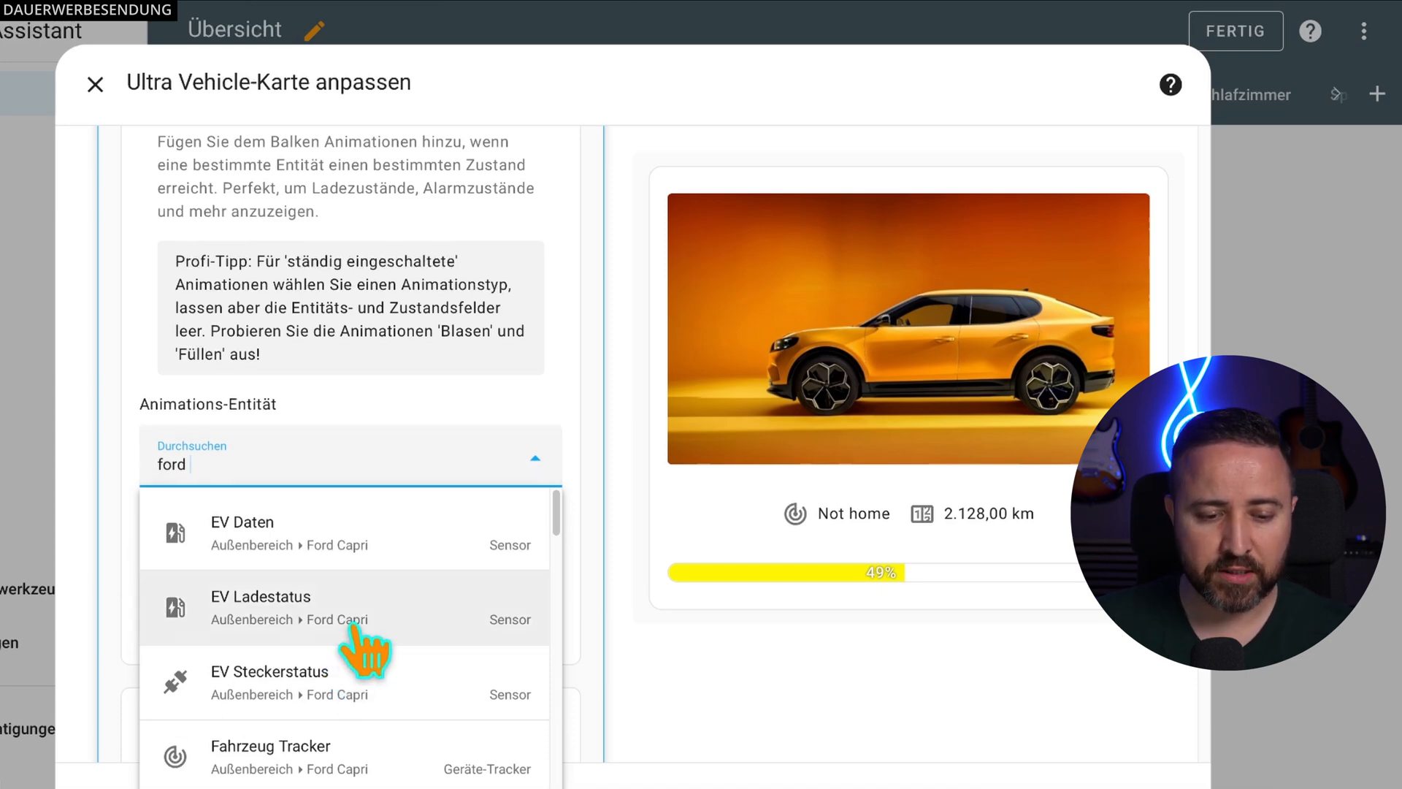
click(353, 598)
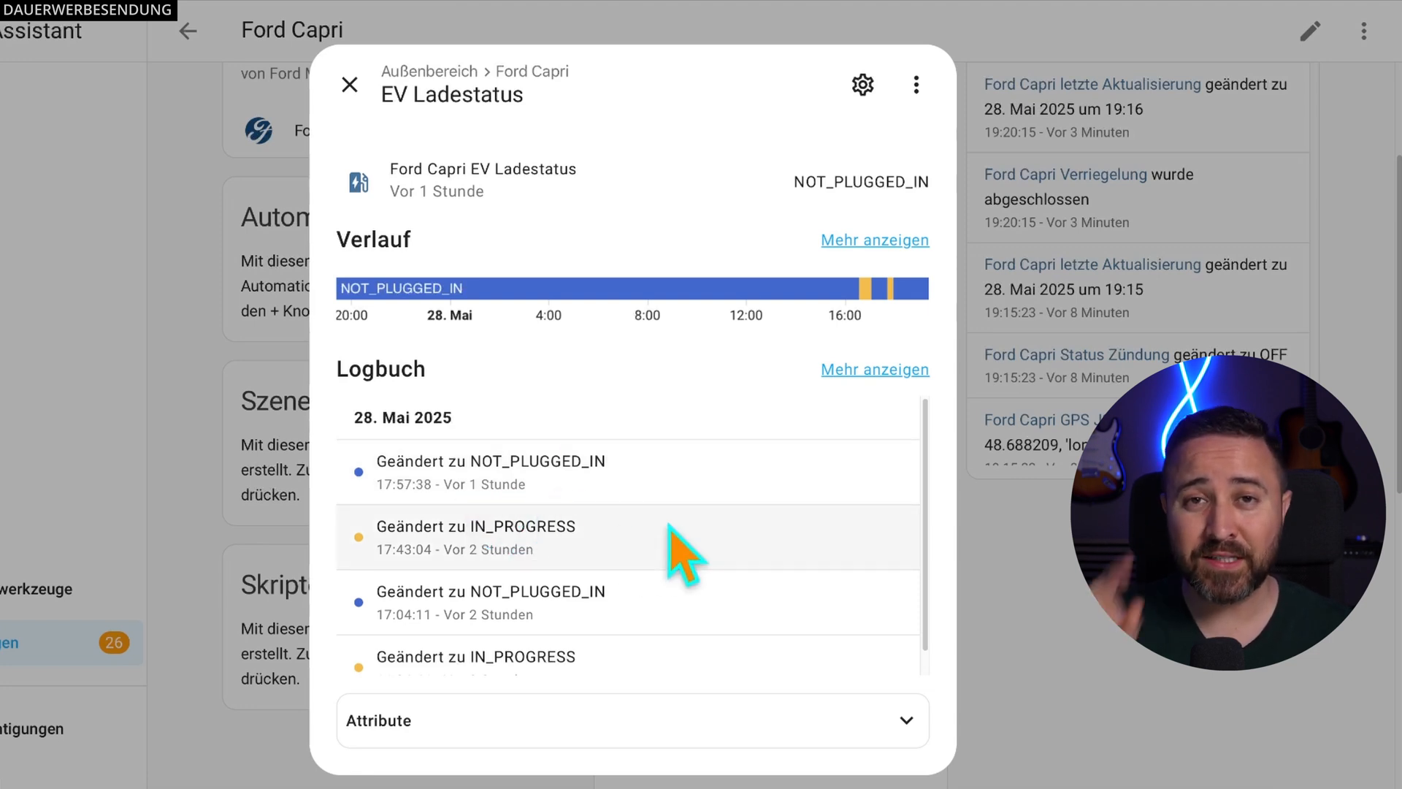
click(285, 511)
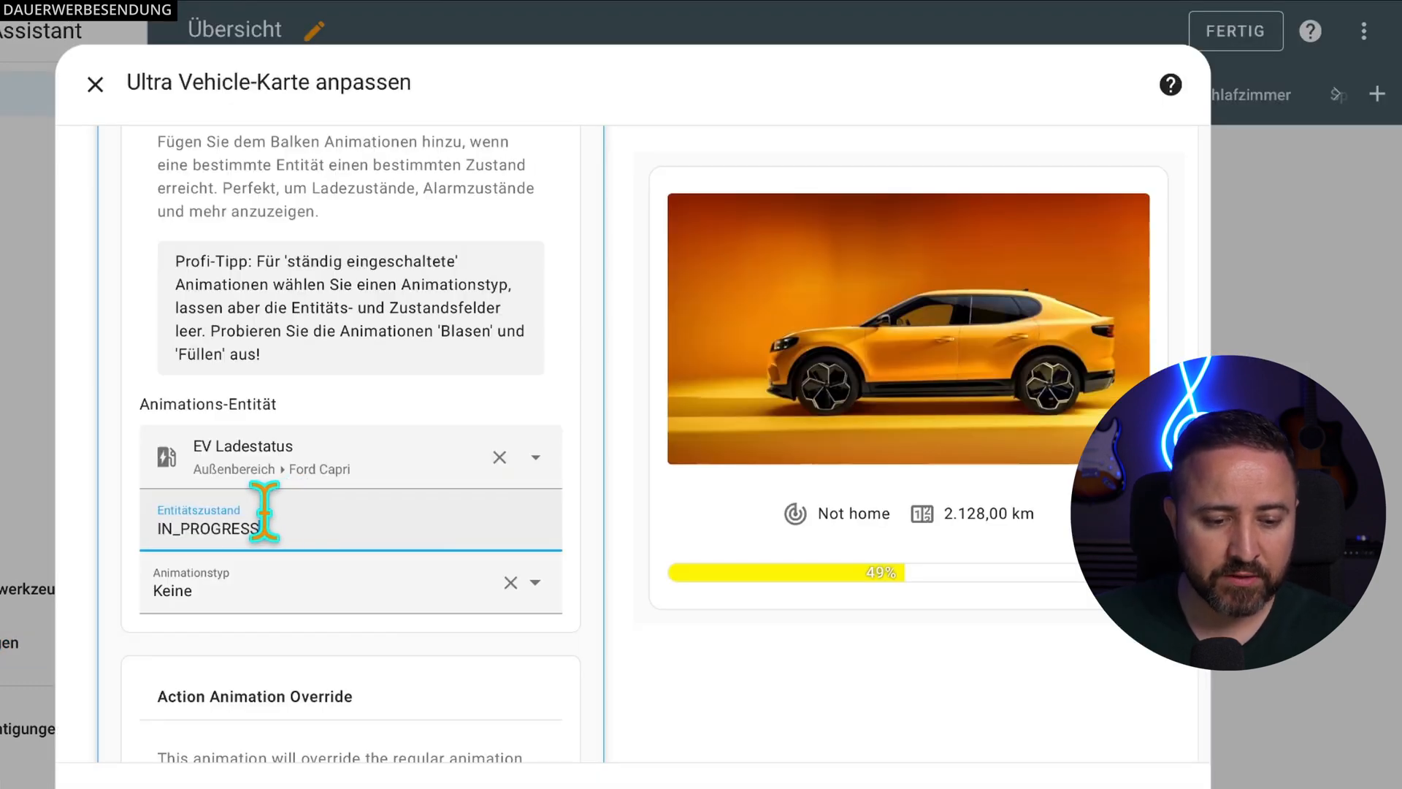
Step: Set the bar animation's trigger state to NOT_PLUGGED_IN and its type to Laden (Diagonale Linien)
click(767, 668)
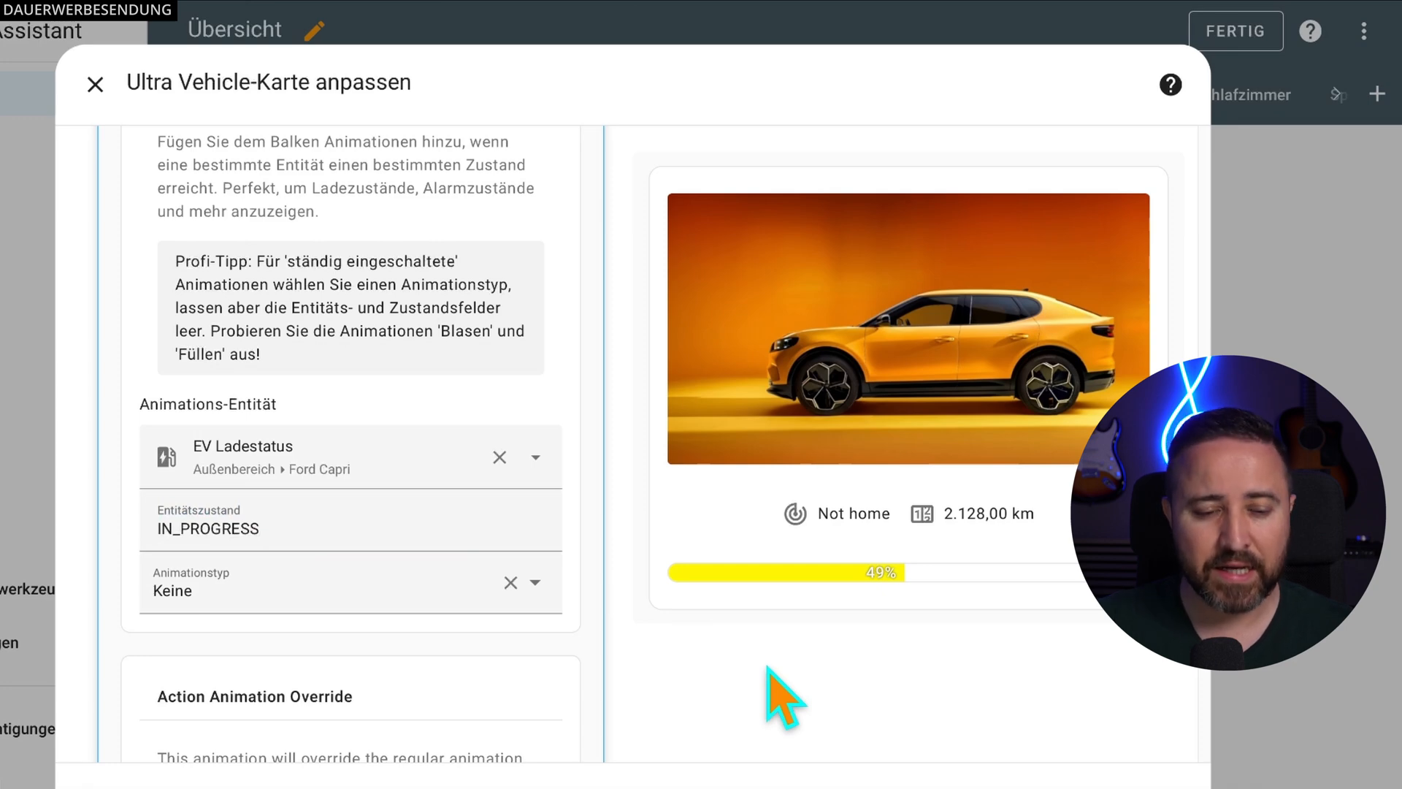
click(380, 607)
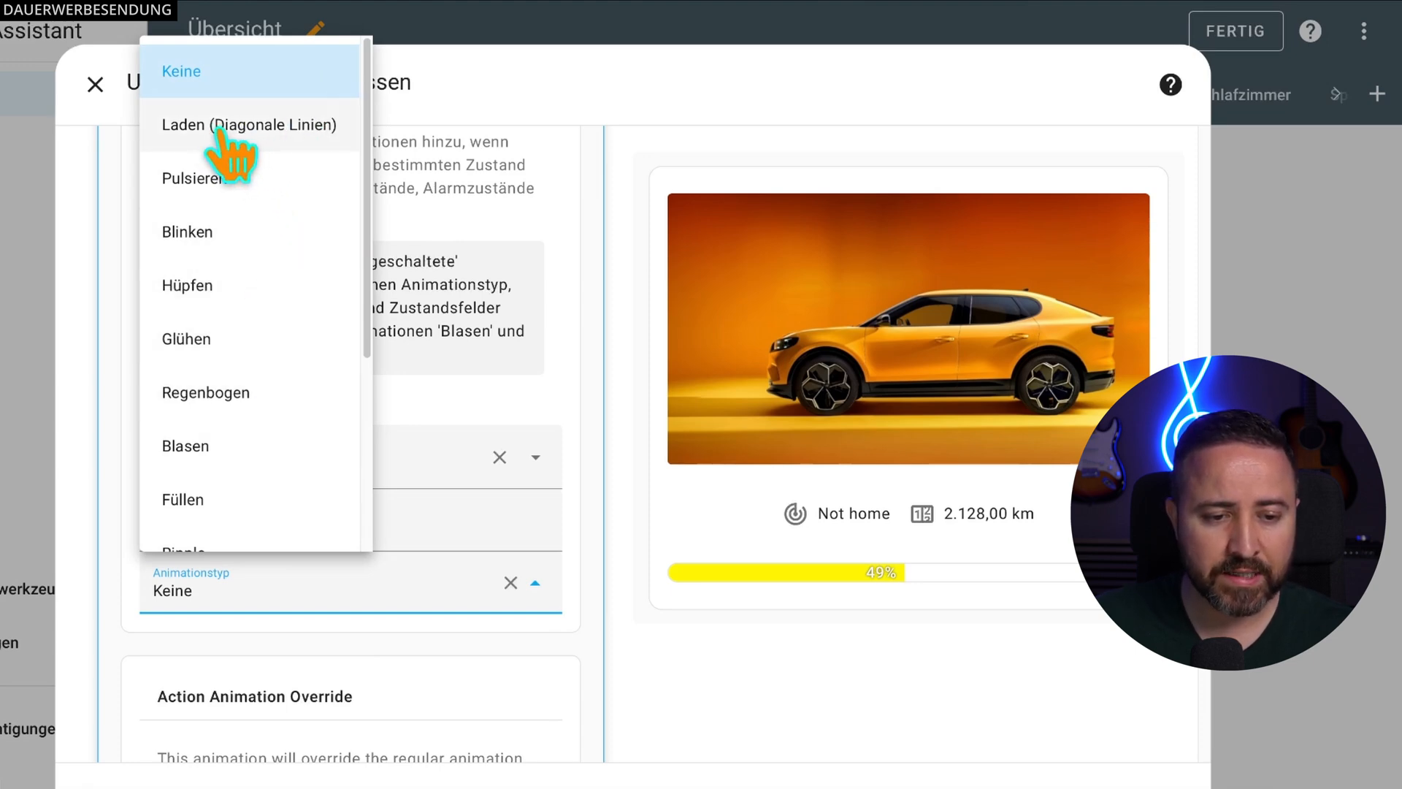
click(344, 133)
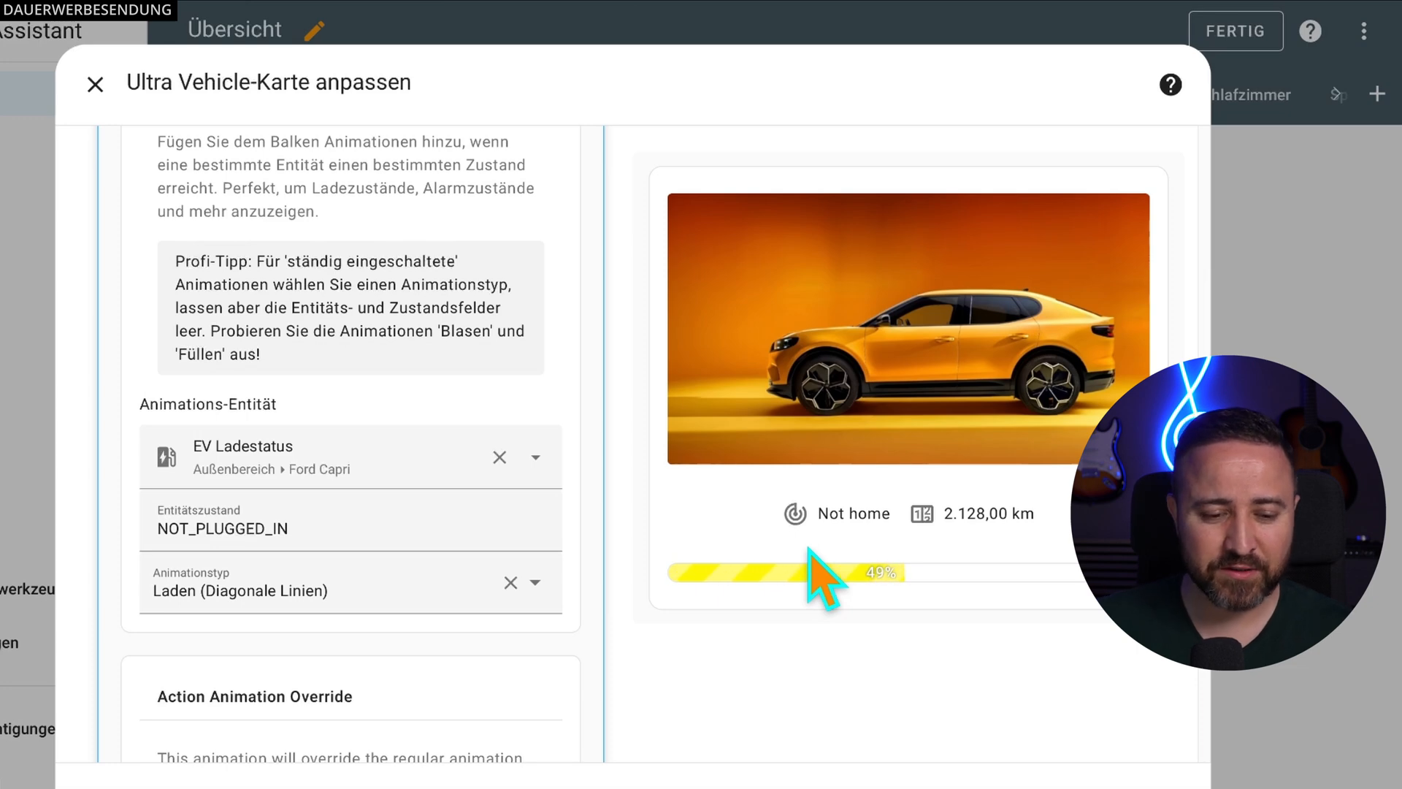
scroll(594, 552, down, 5)
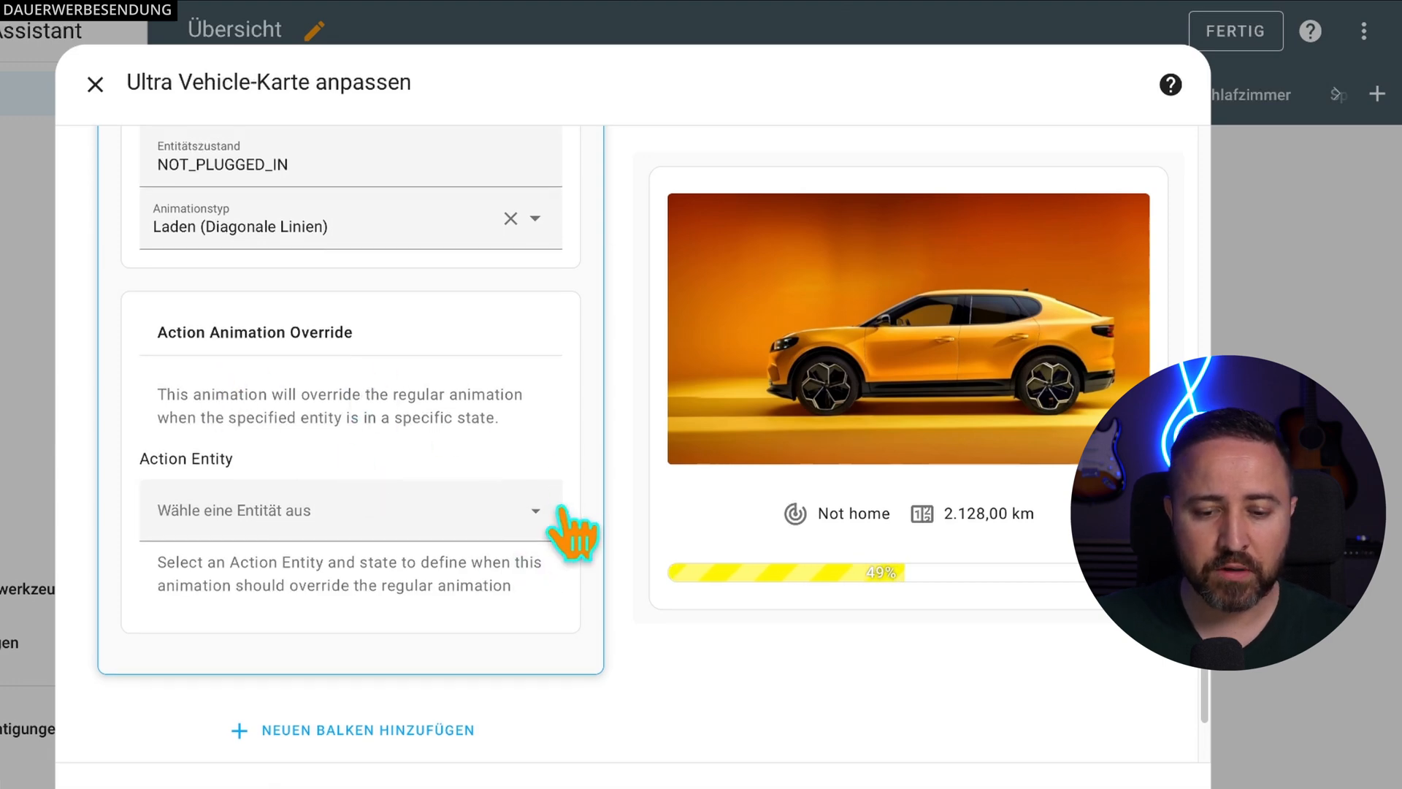
scroll(588, 544, up, 1)
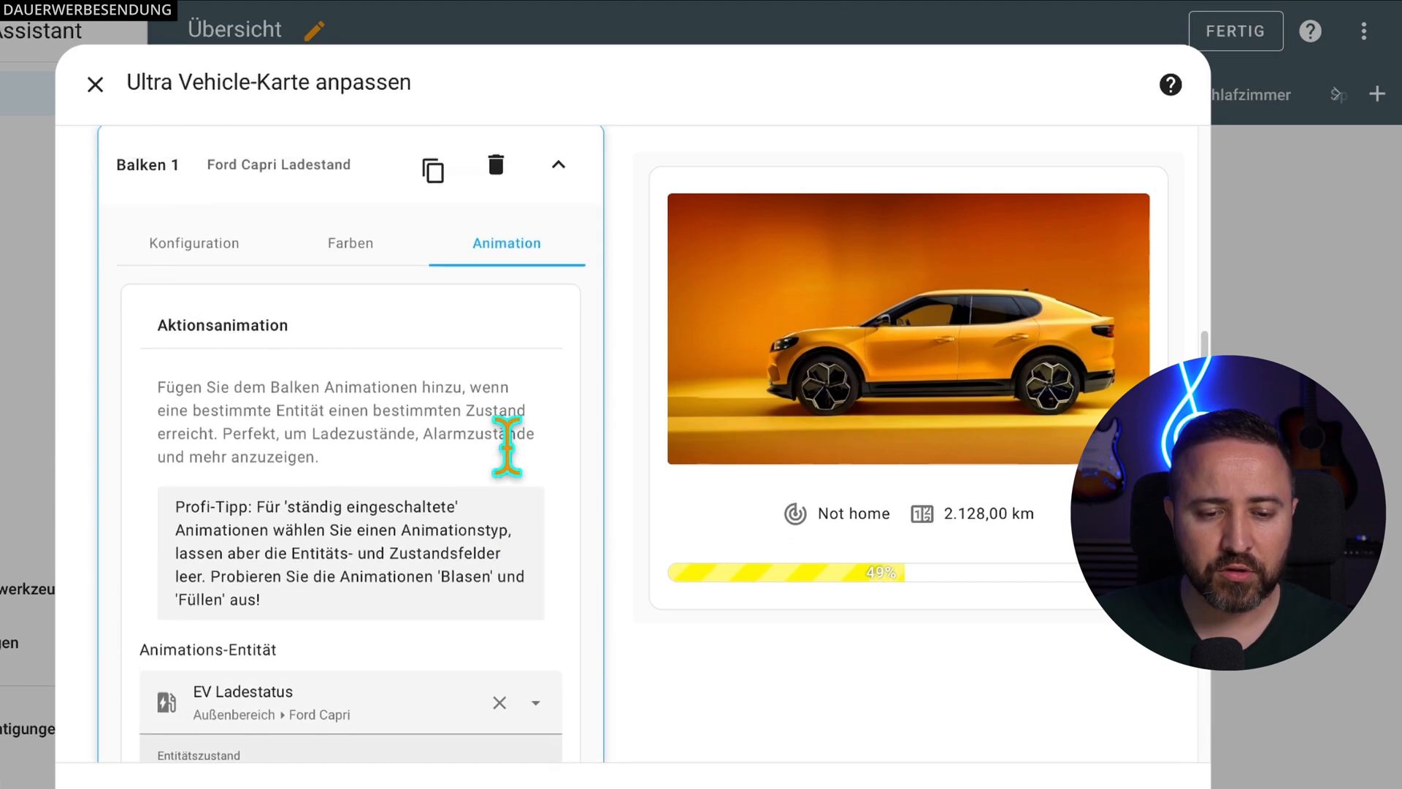
scroll(510, 448, up, 2)
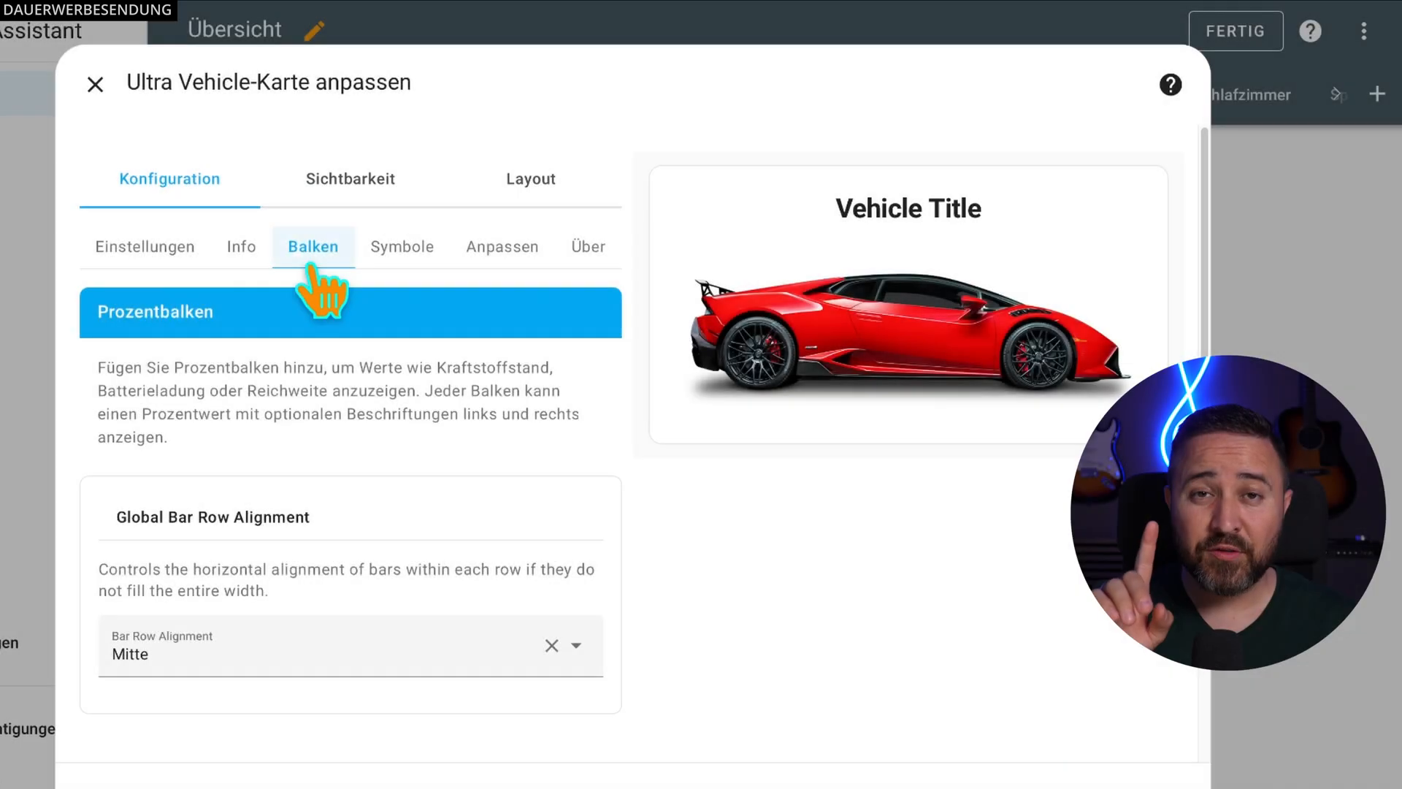
Step: Open the card's symbol settings and copy the entity ID of the Ford Capri's Verriegelung from its device page
click(424, 249)
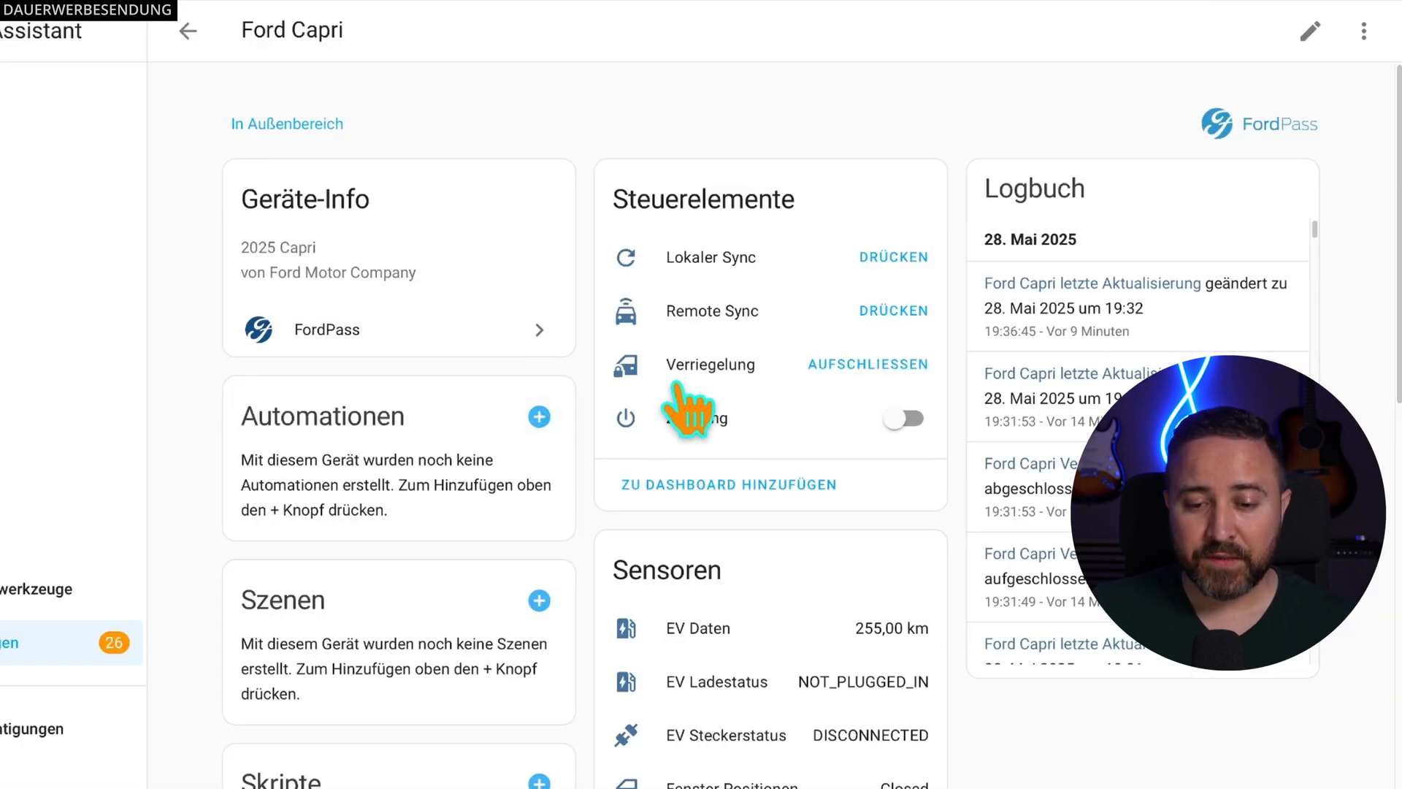
click(731, 380)
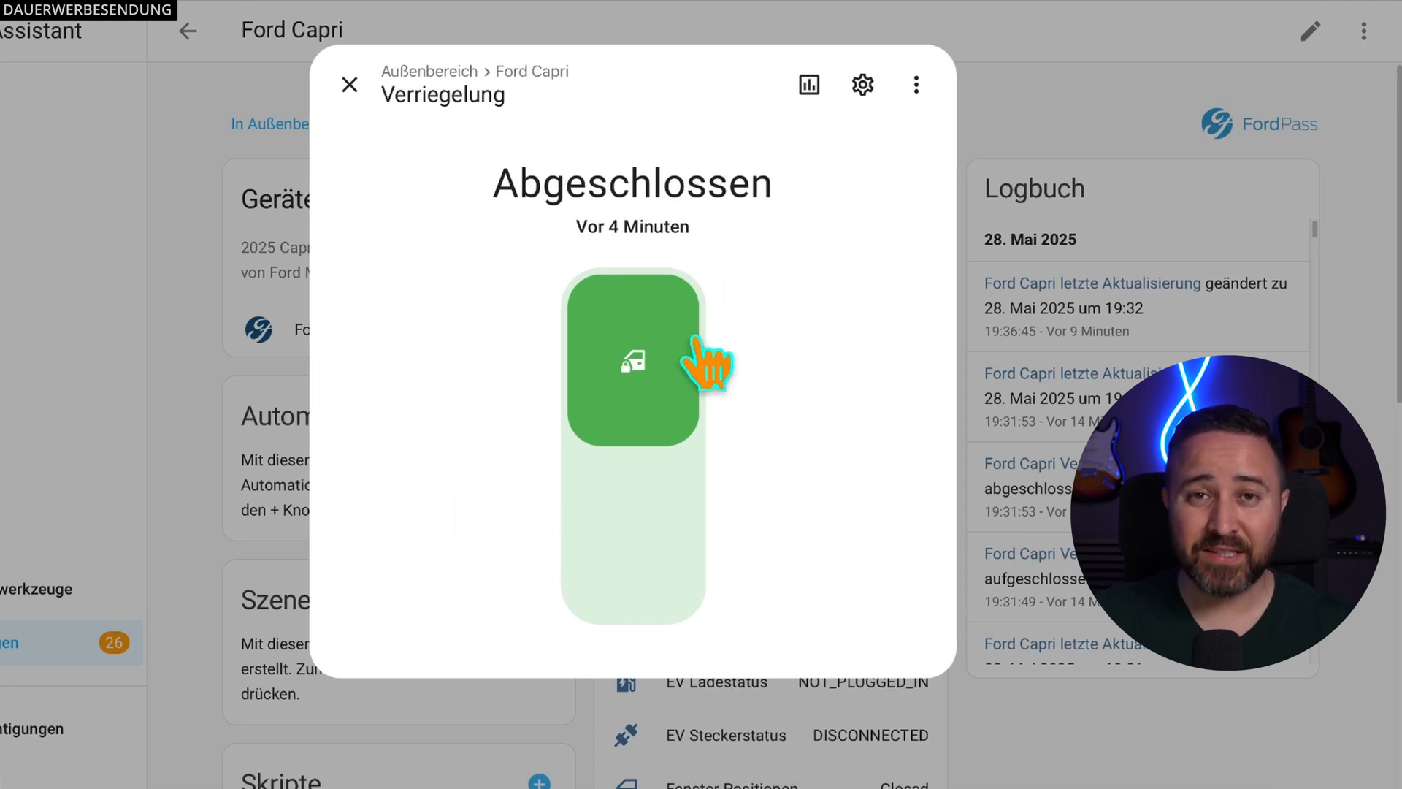
click(862, 85)
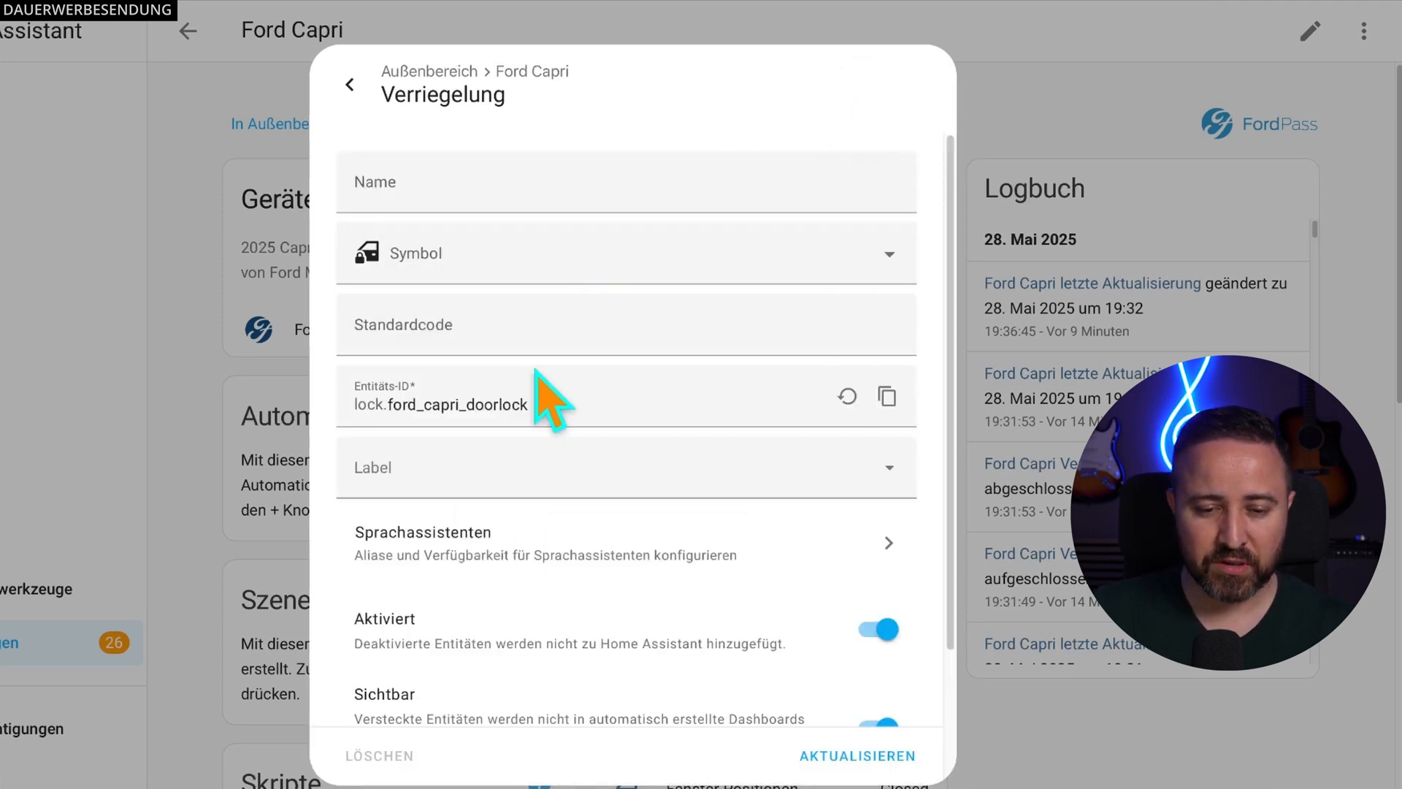
drag(576, 401, 334, 387)
key(ctrl+c)
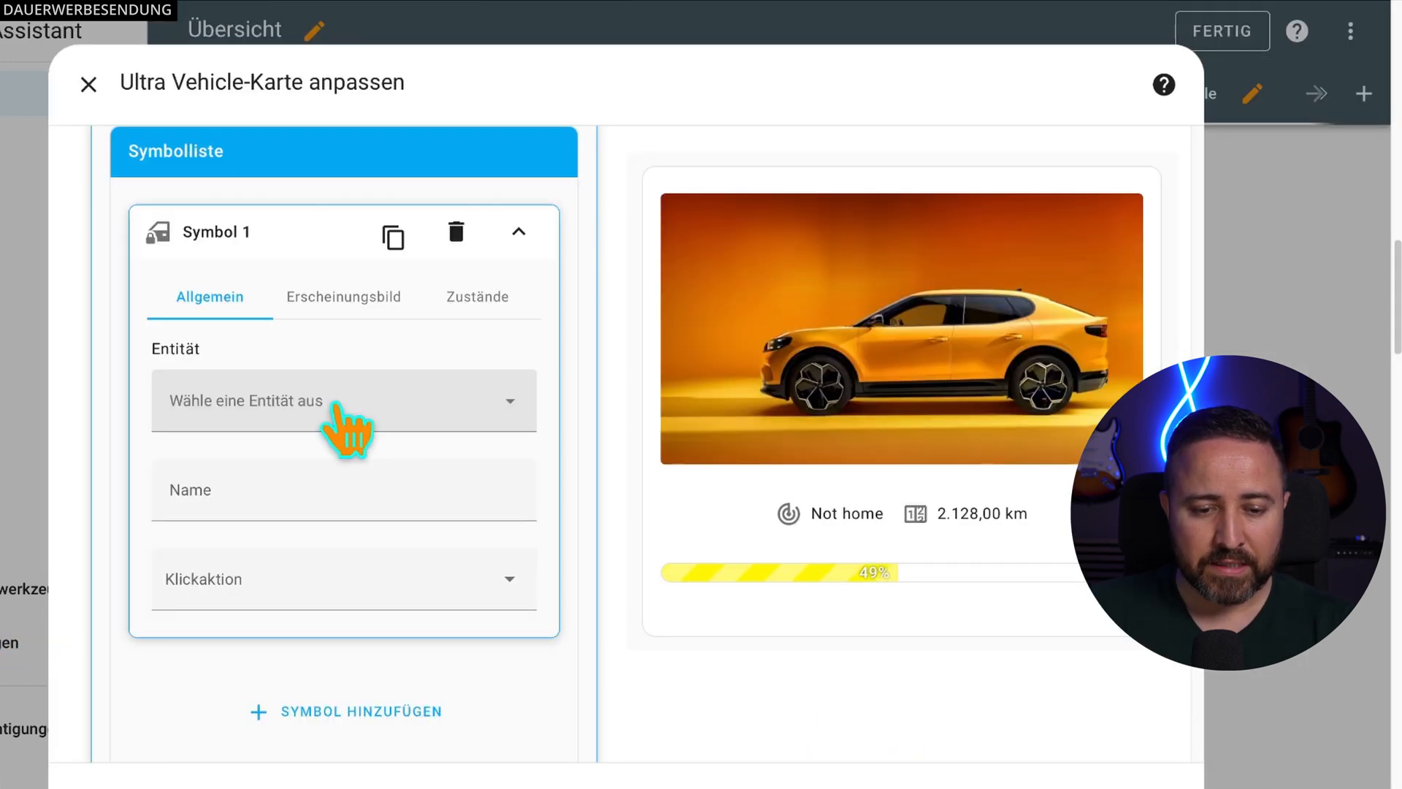
Step: Assign the Ford Capri's Verriegelung entity to the first symbol and set its Klickaktion to Mehr Infos anzeigen
click(335, 400)
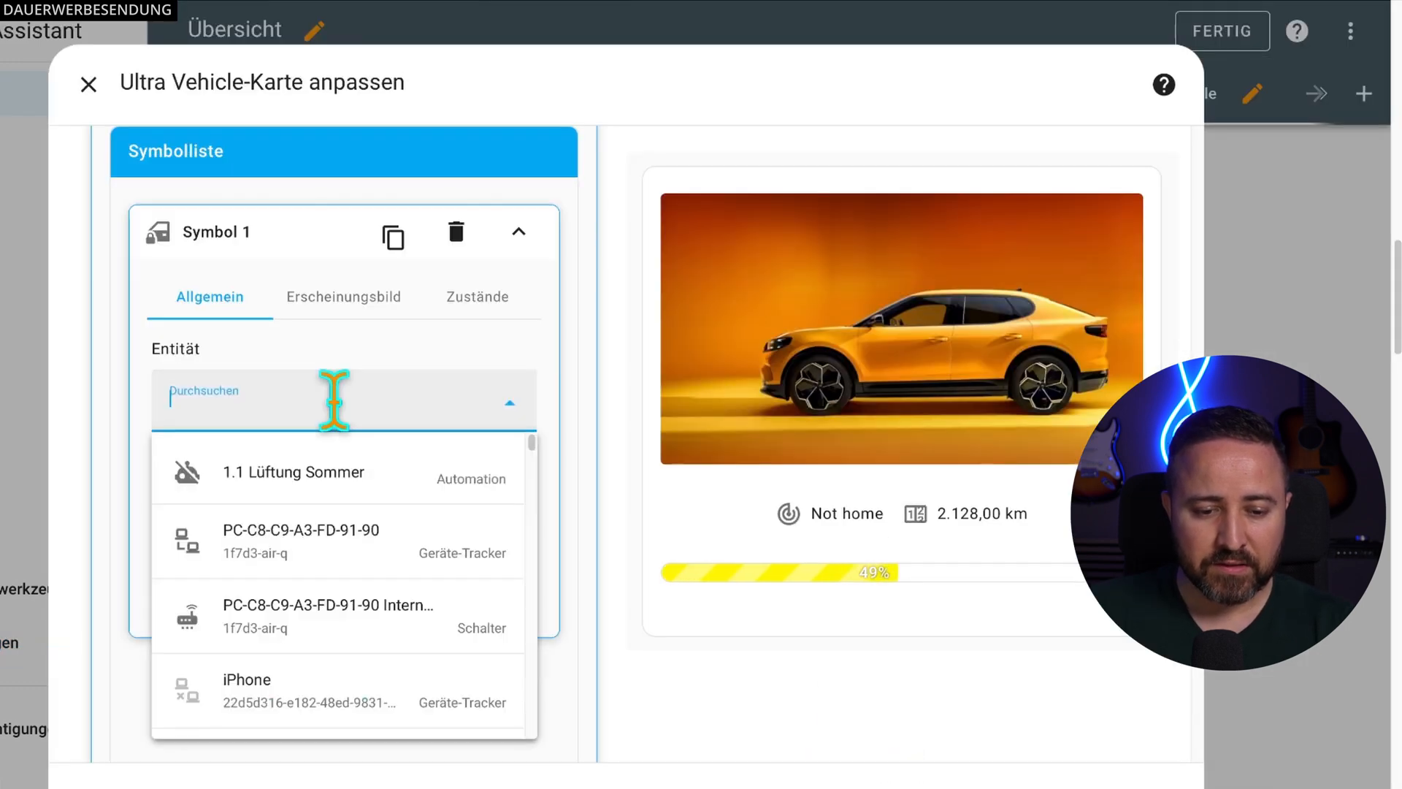
key(ctrl+v)
click(284, 474)
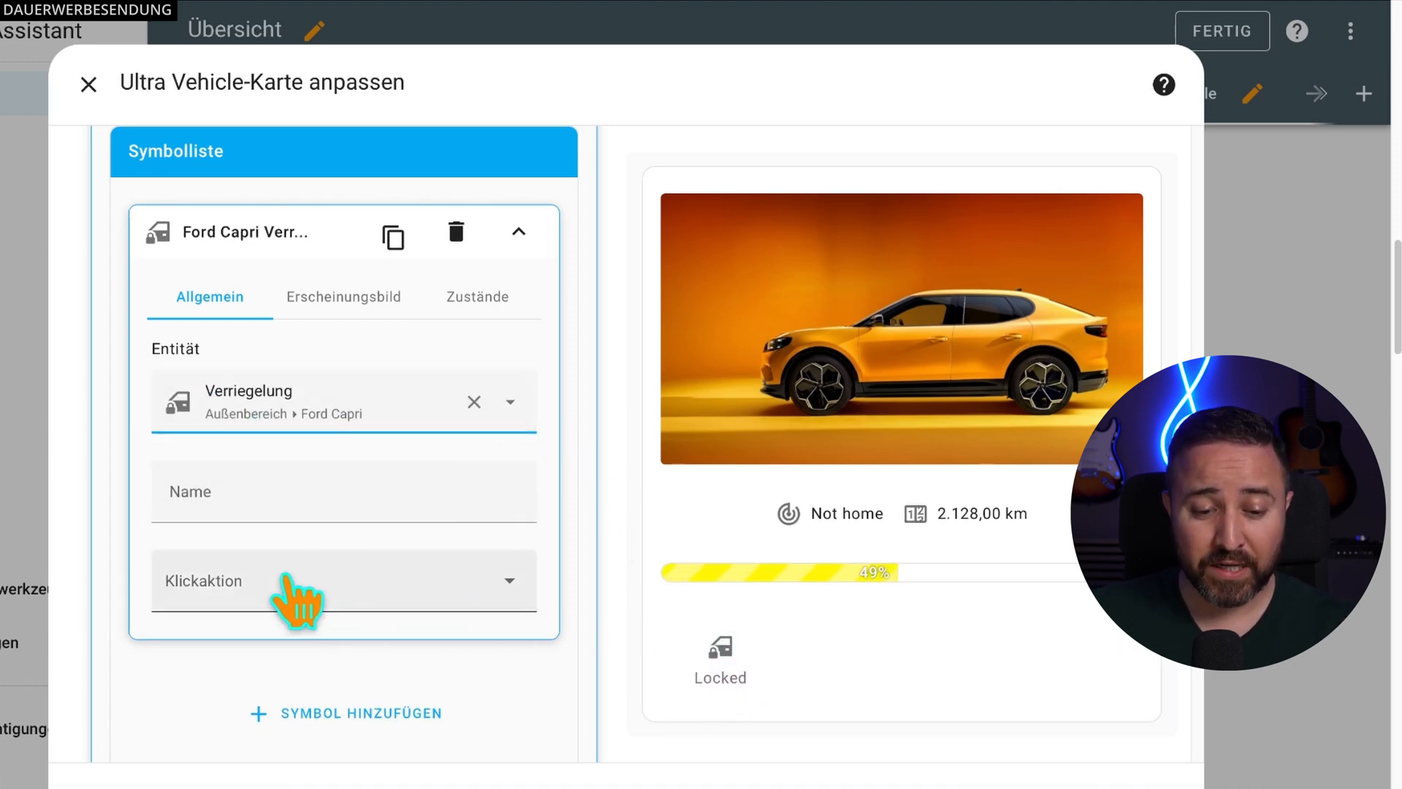
click(284, 578)
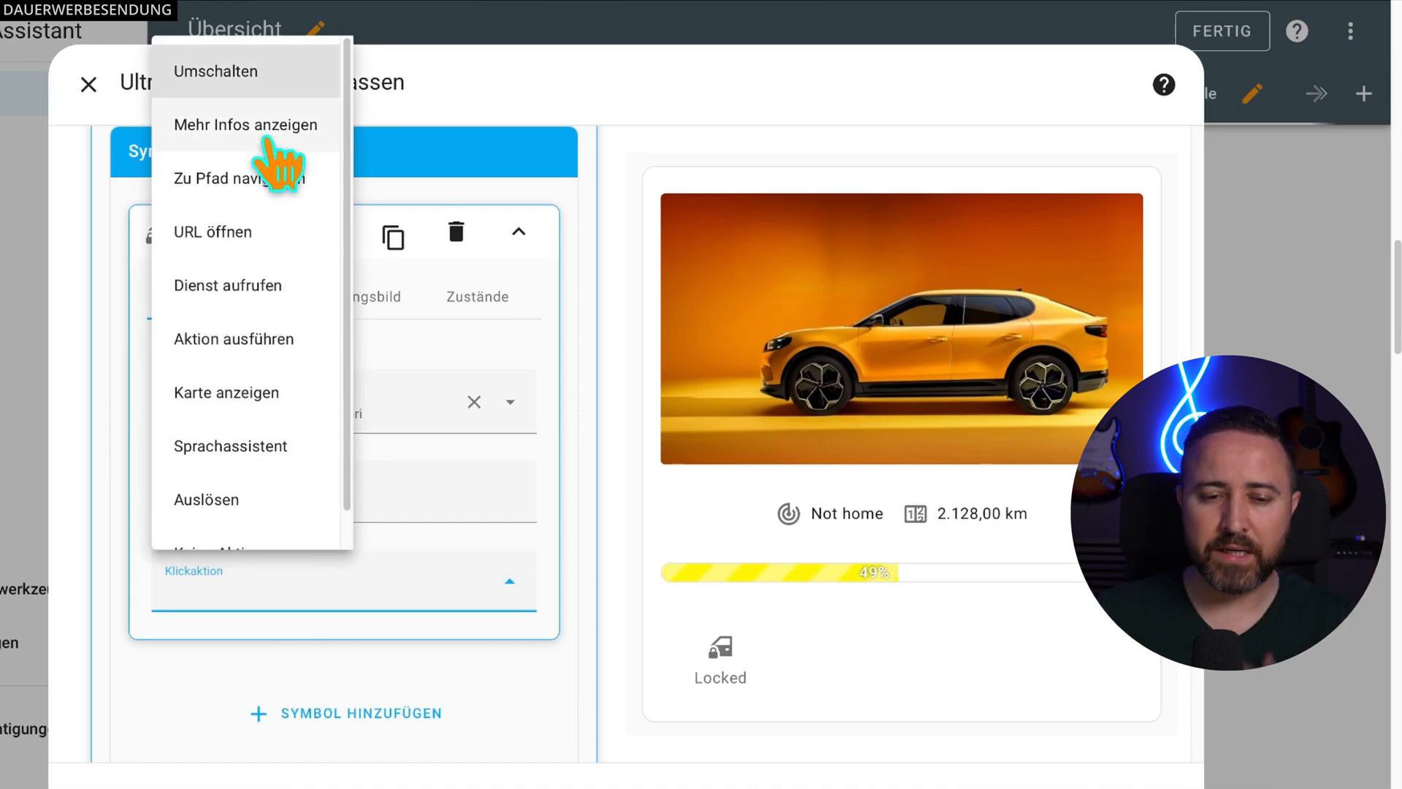
click(268, 139)
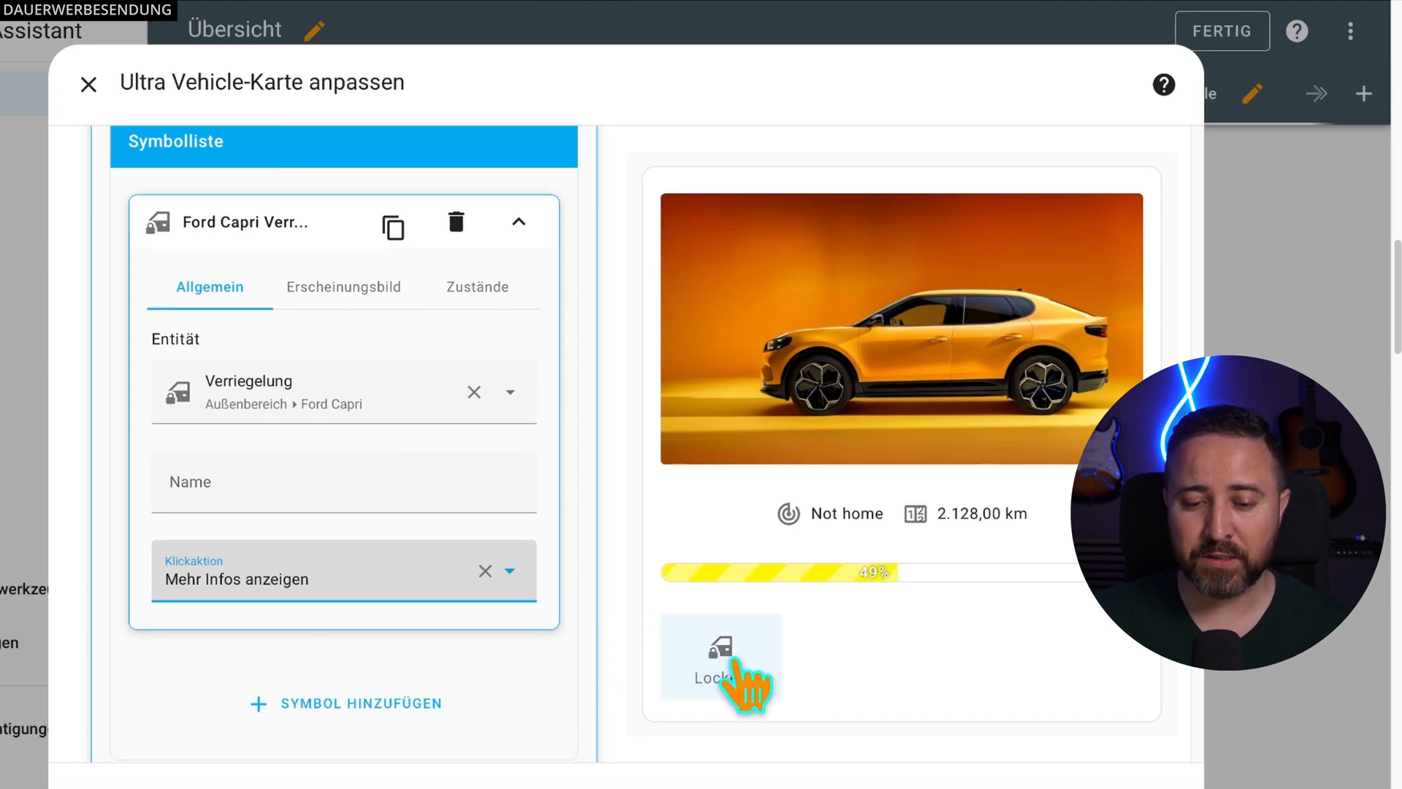
Step: Test the lock symbol in the preview by unlocking the car in its details dialog and locking it again
click(734, 661)
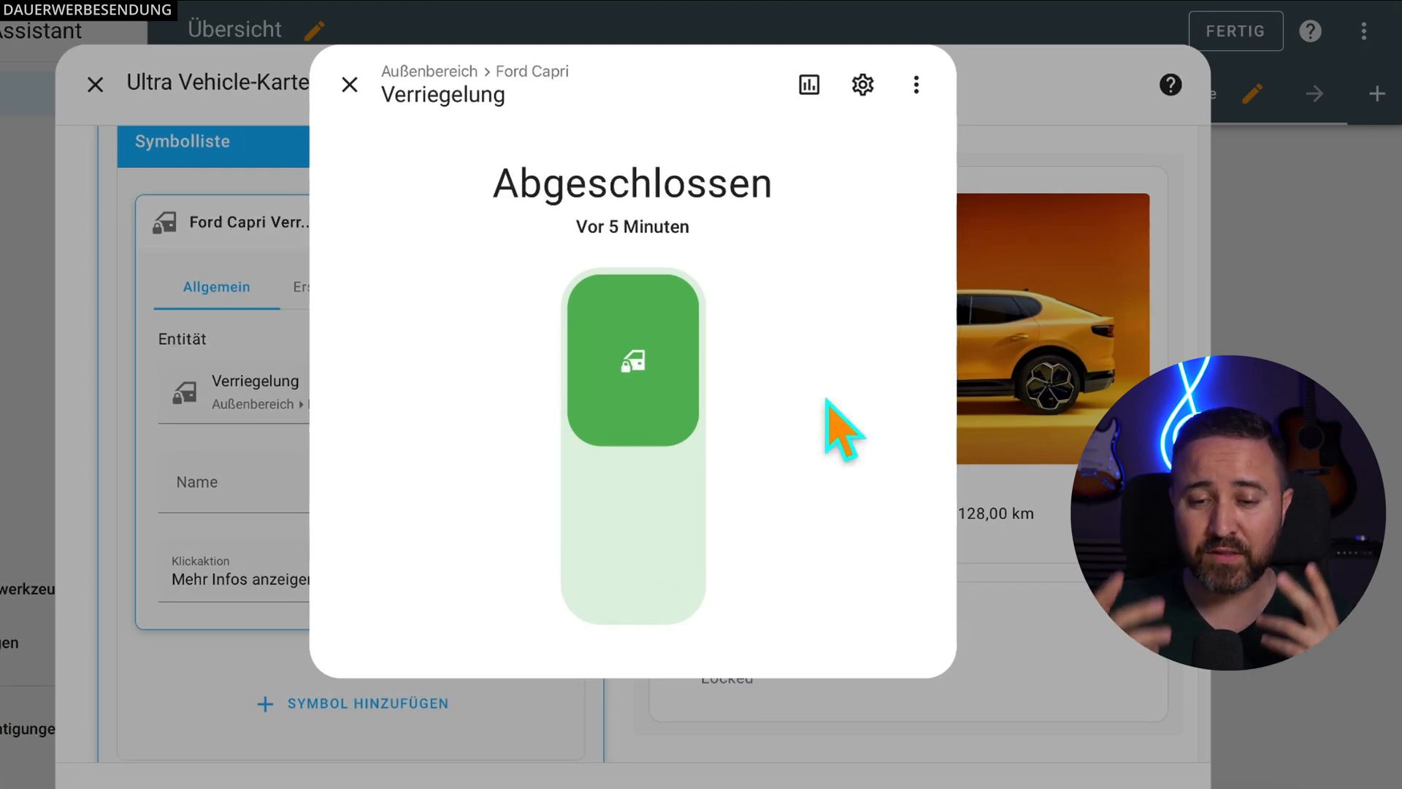
click(629, 519)
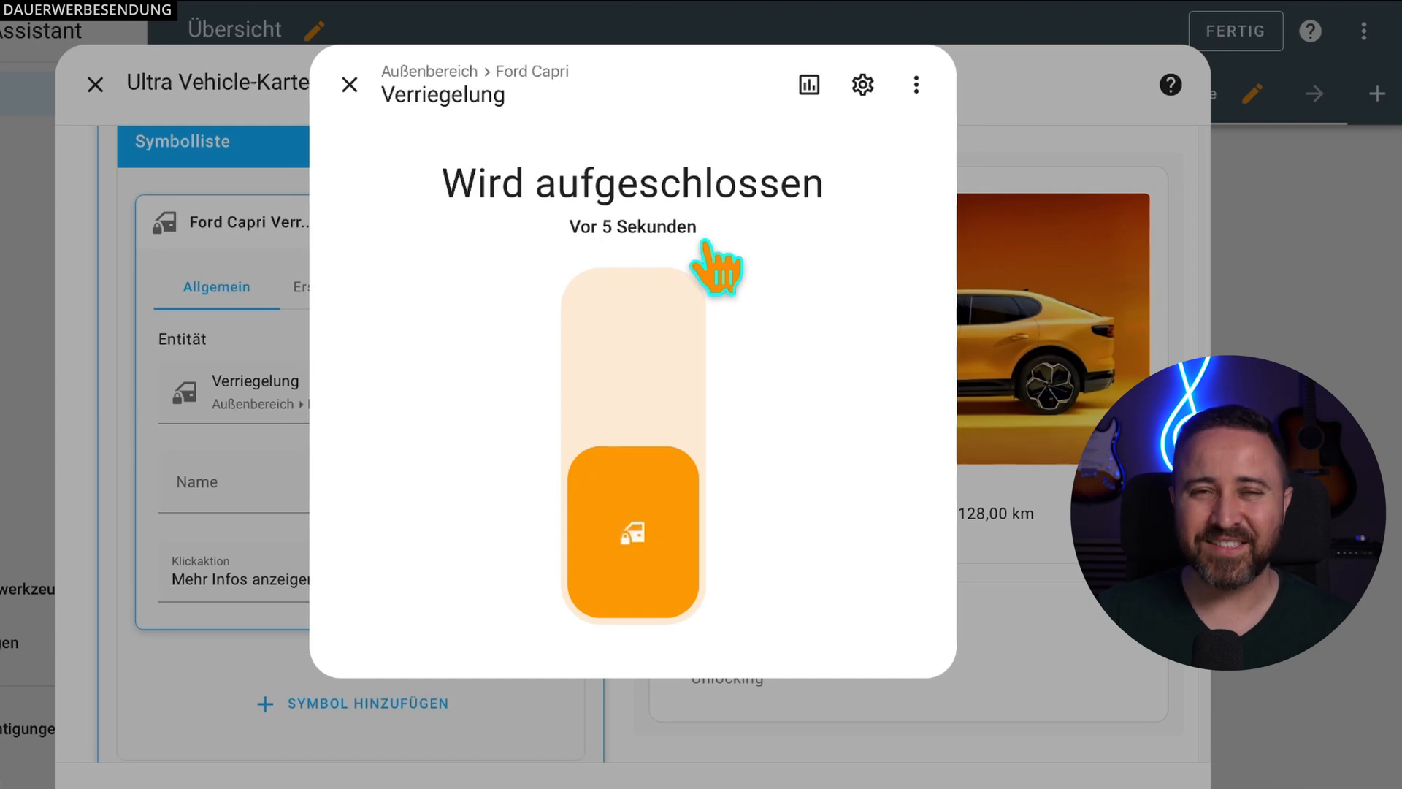
key(Escape)
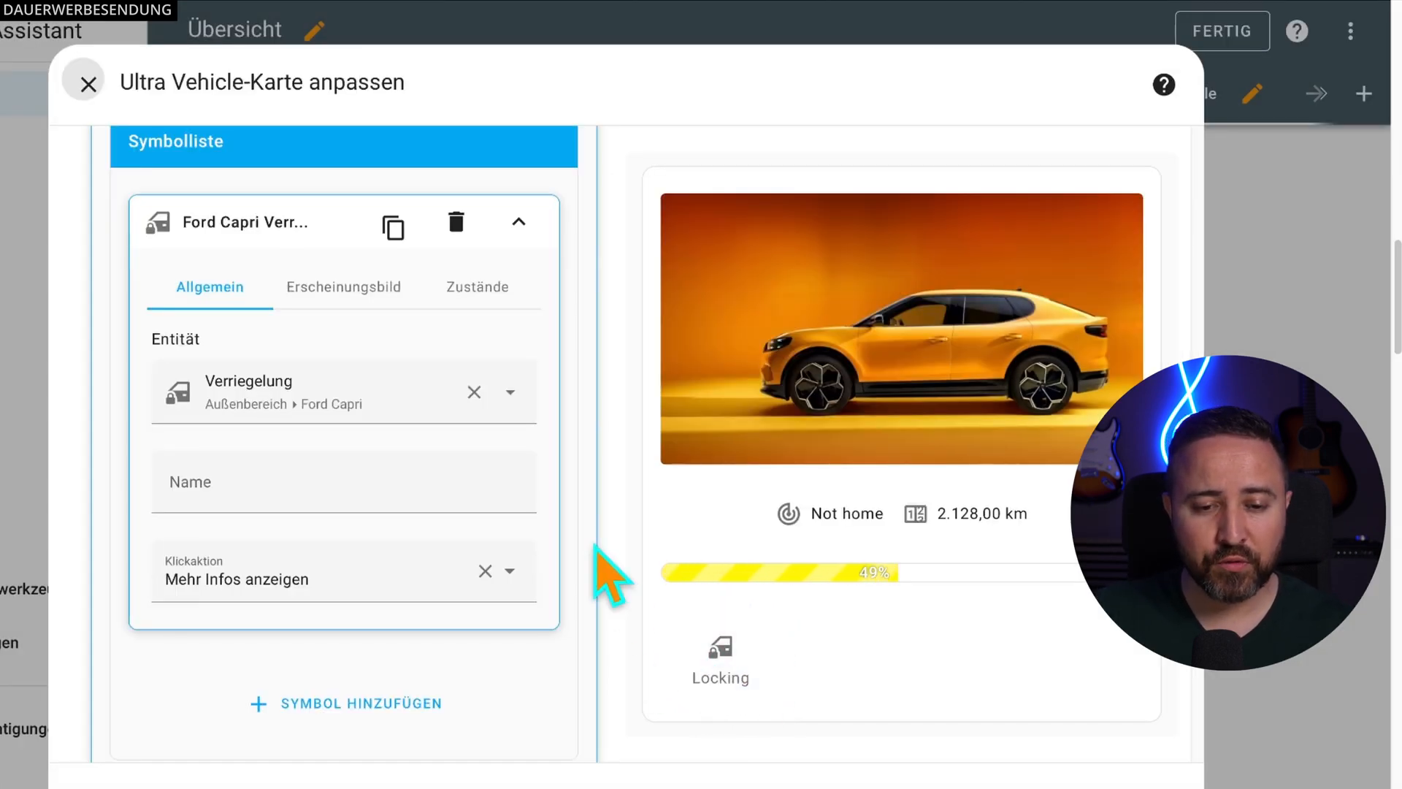
Step: Add a second symbol for the Ford Capri's Fenster Positionen with the Klickaktion Mehr Infos anzeigen
click(336, 710)
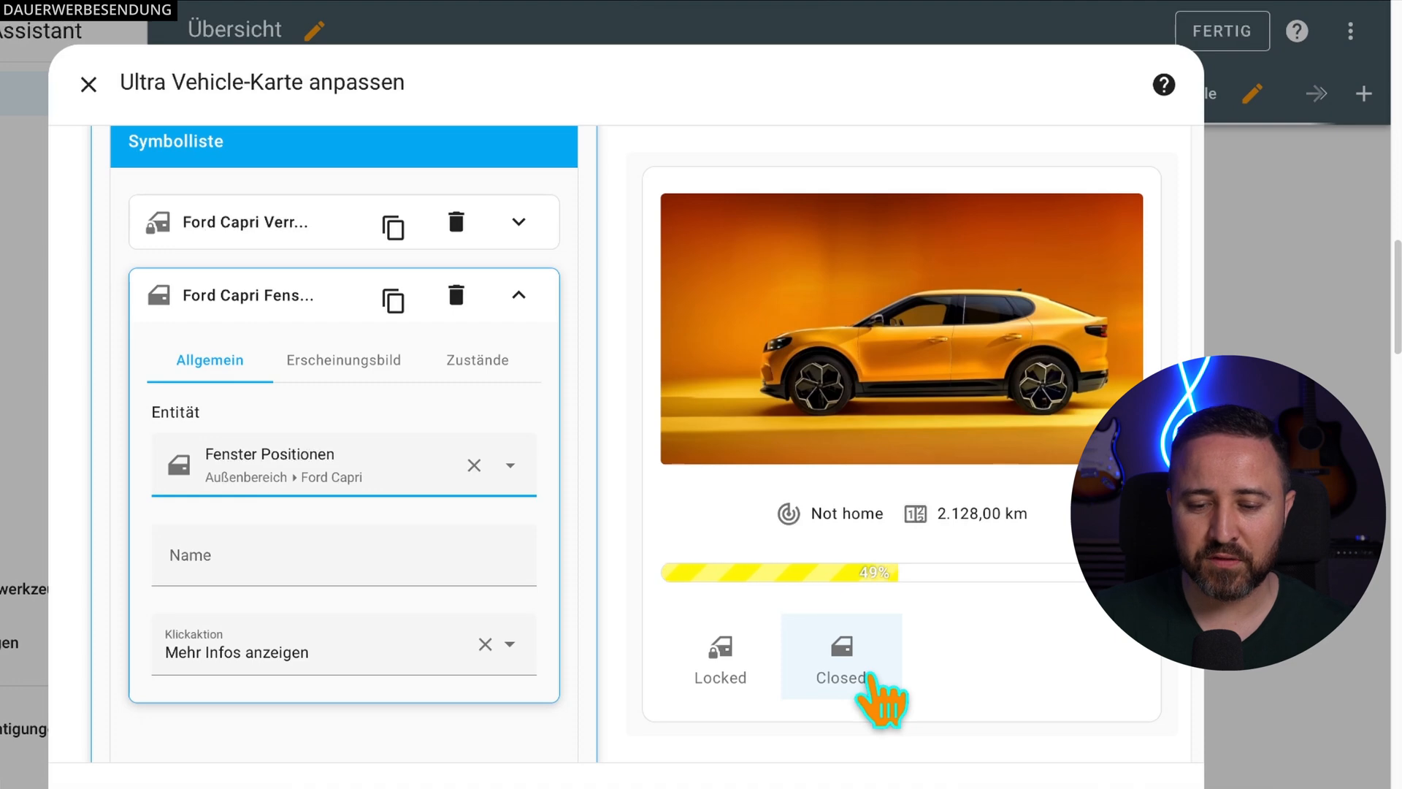
scroll(517, 595, up, 8)
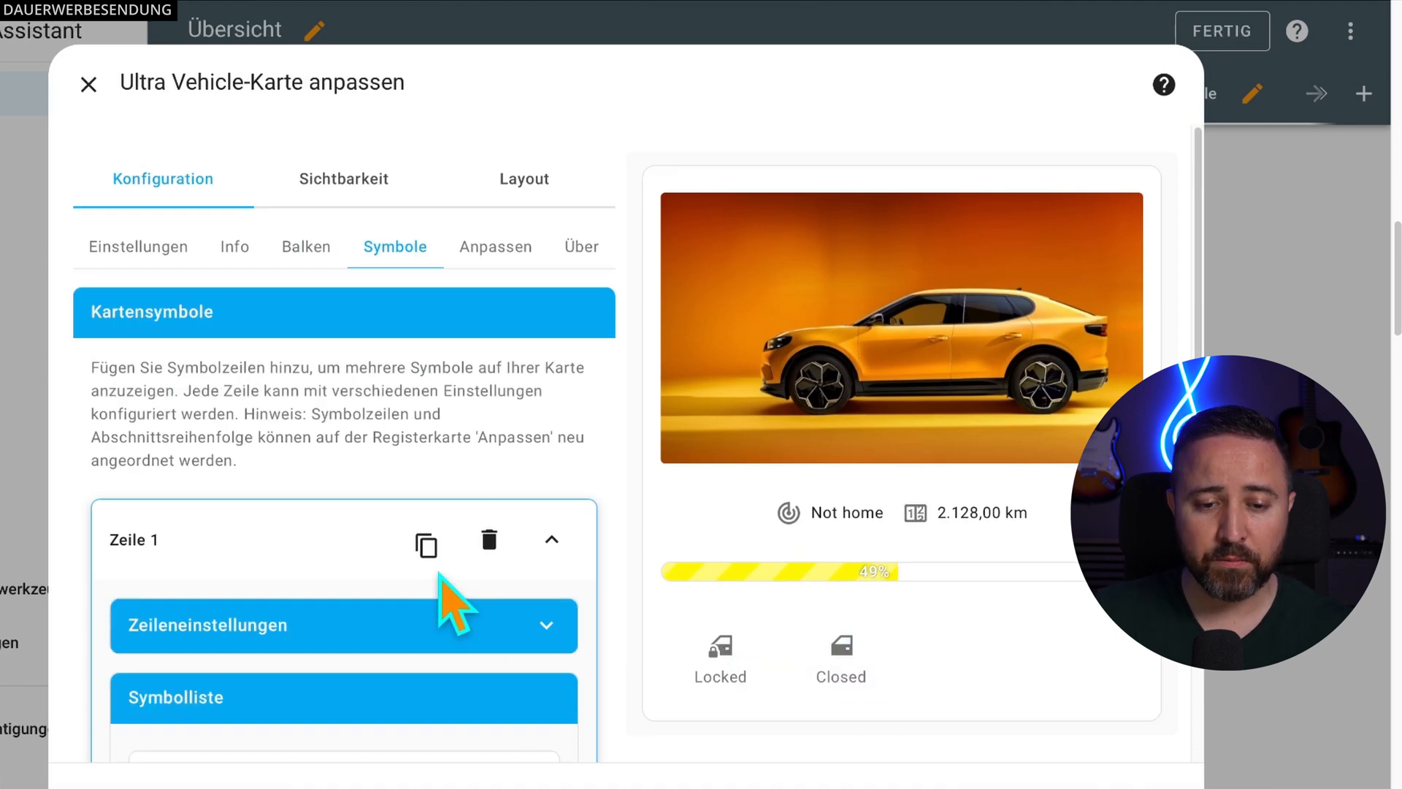
Step: Examine the Fenster Positionen symbol's appearance settings for text position, symbol size, symbol background and container
scroll(387, 438, down, 5)
scroll(387, 497, down, 3)
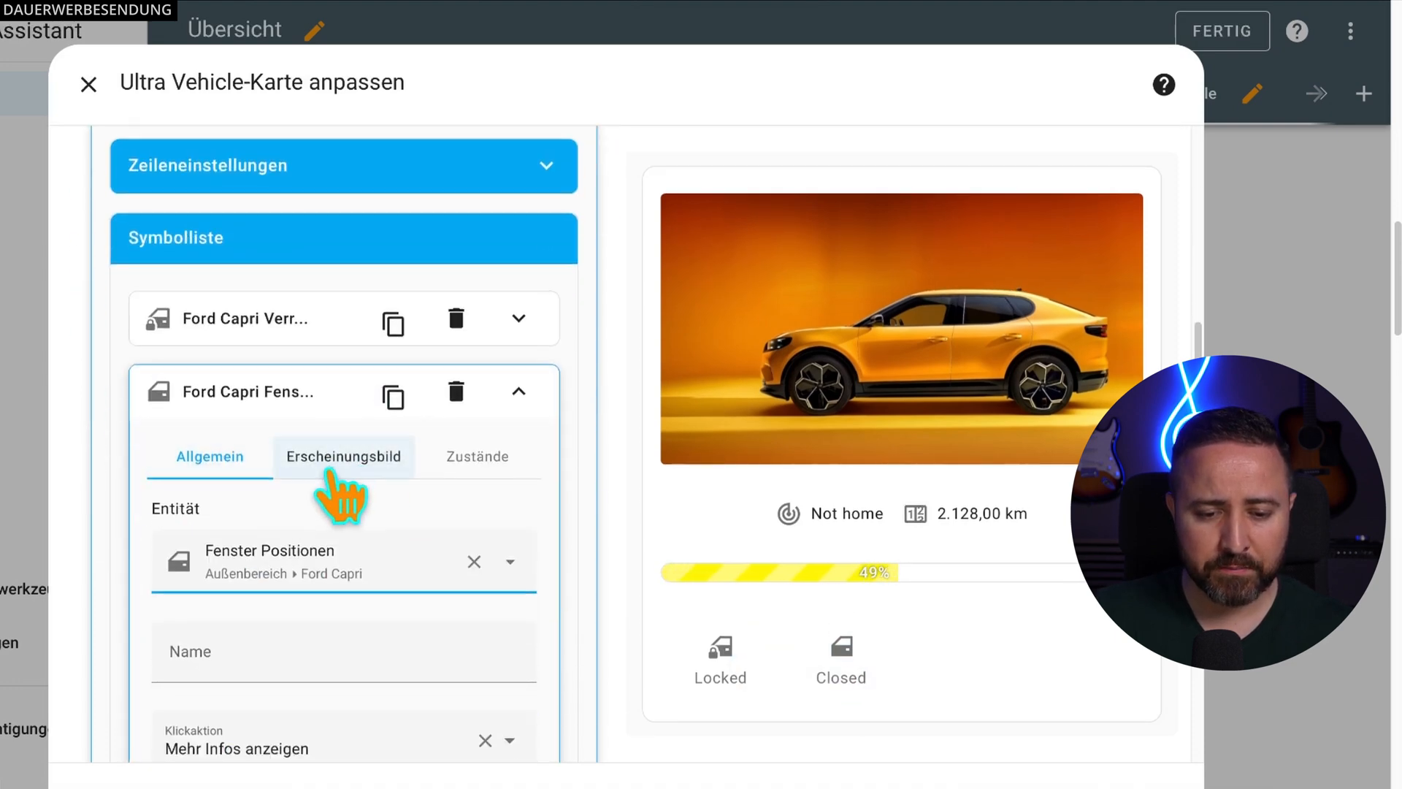
scroll(351, 494, down, 2)
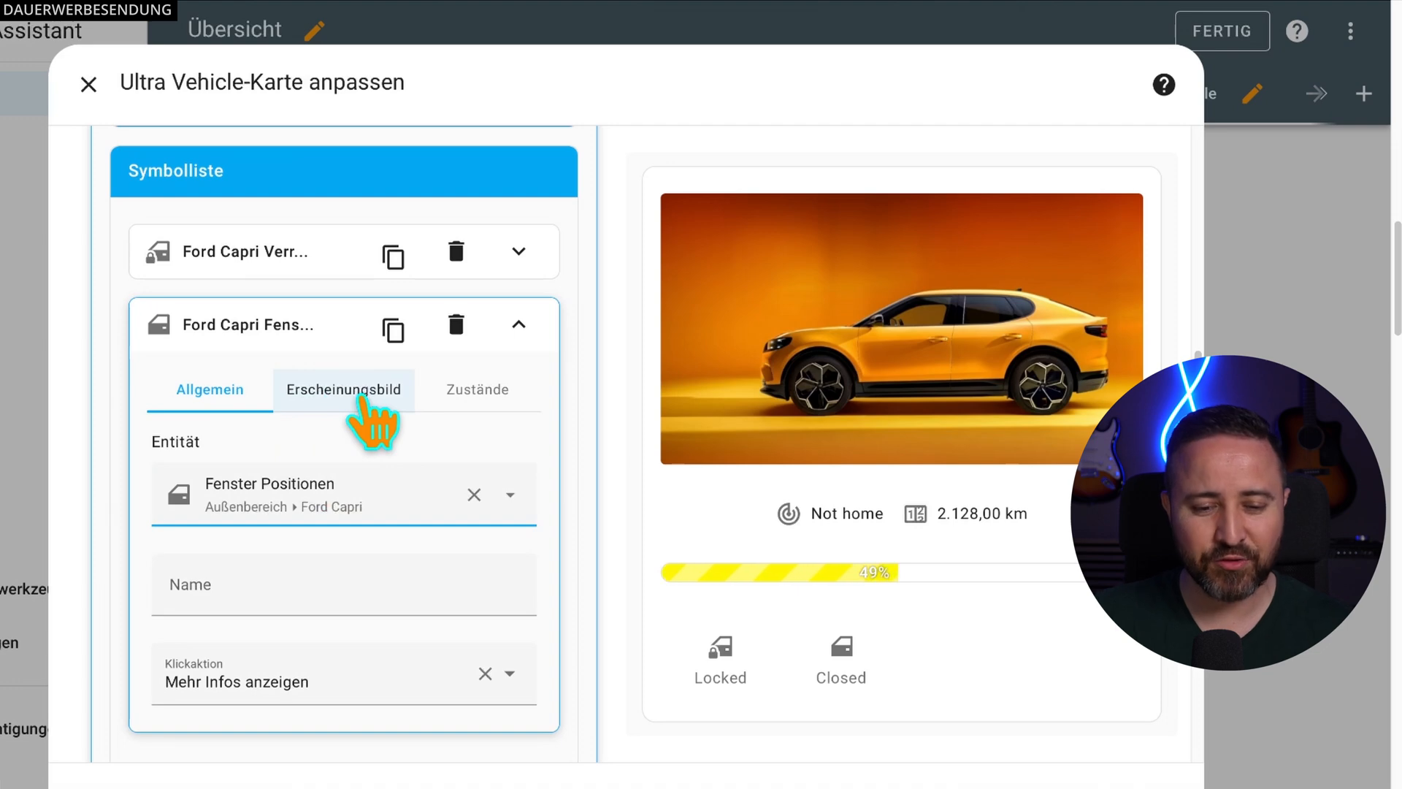
click(360, 401)
scroll(448, 507, down, 12)
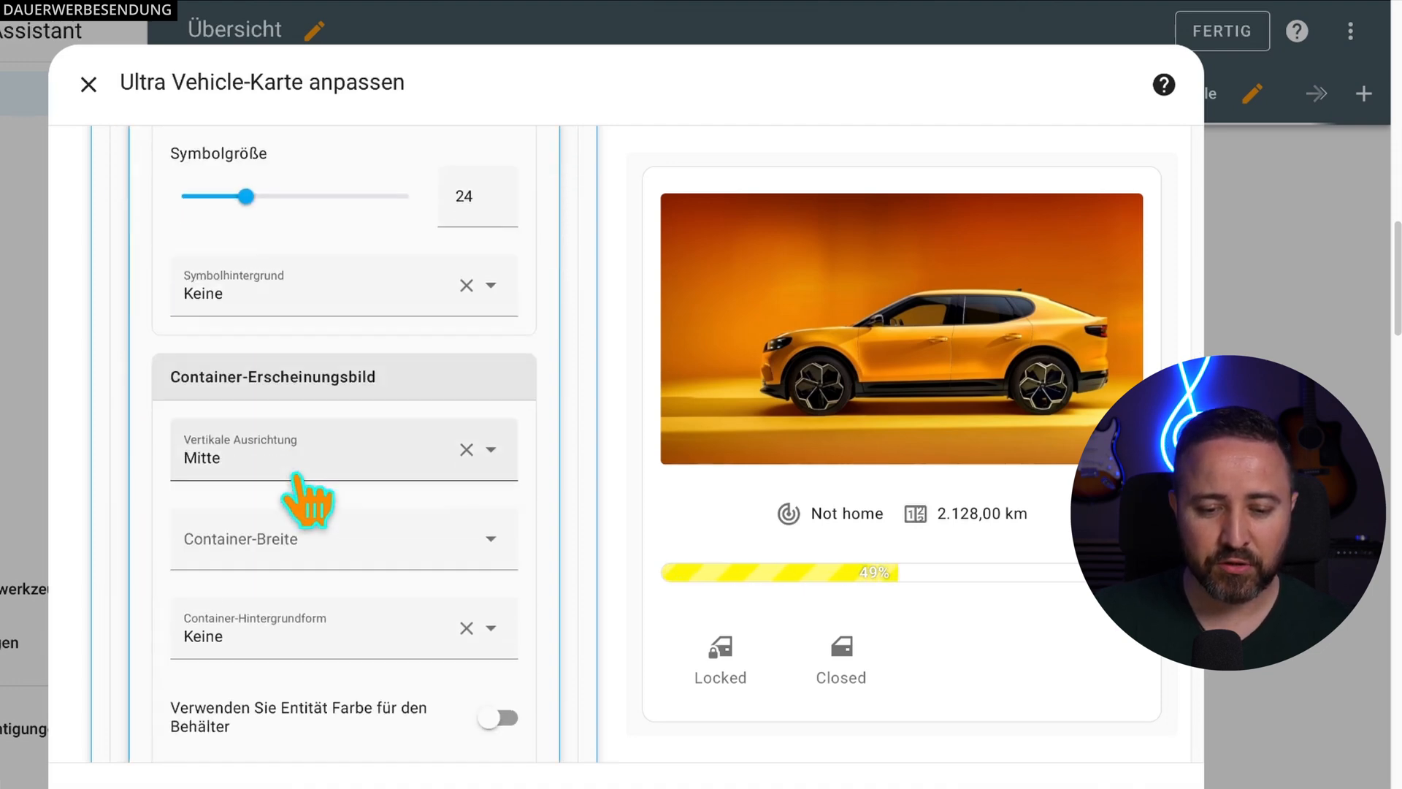
scroll(343, 584, down, 2)
scroll(453, 639, up, 10)
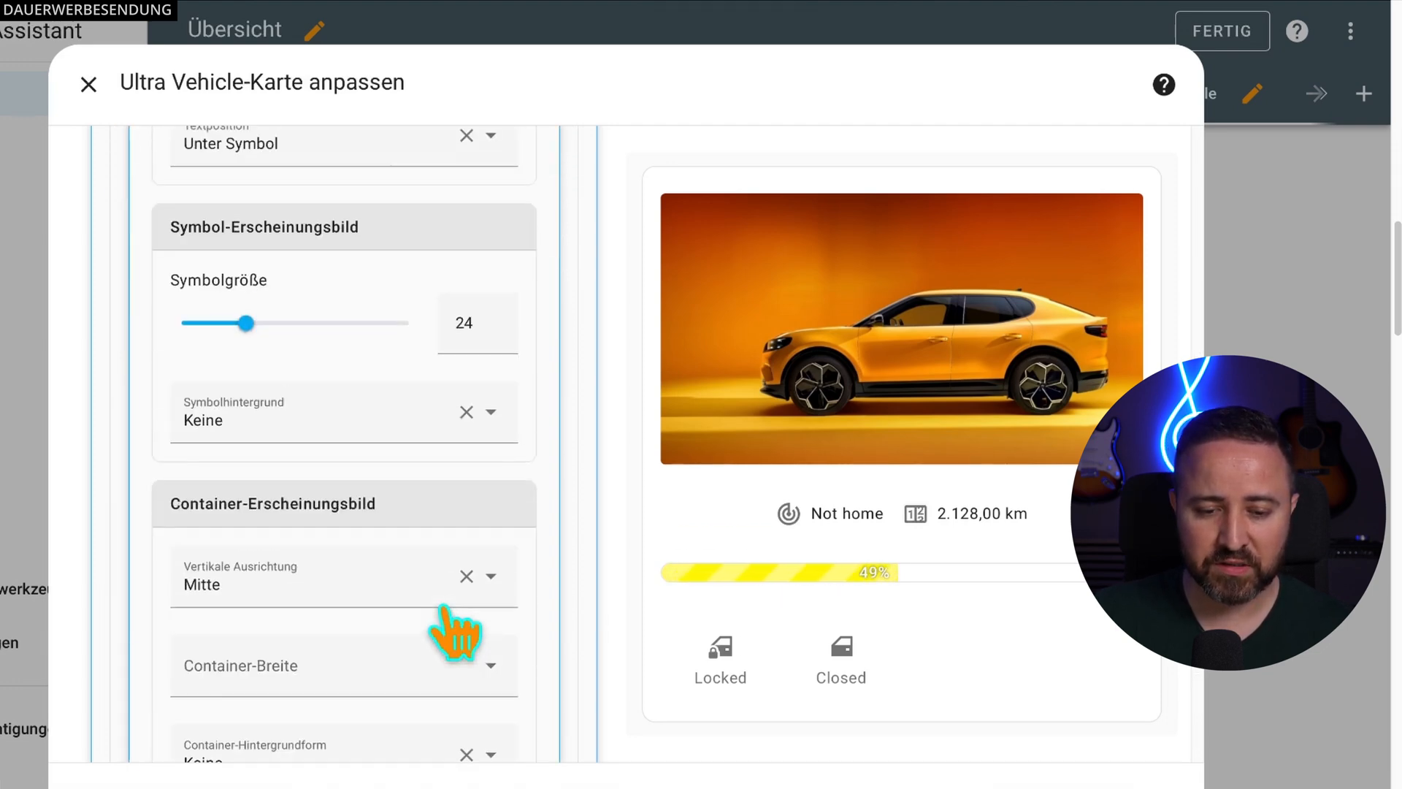
scroll(460, 599, up, 1)
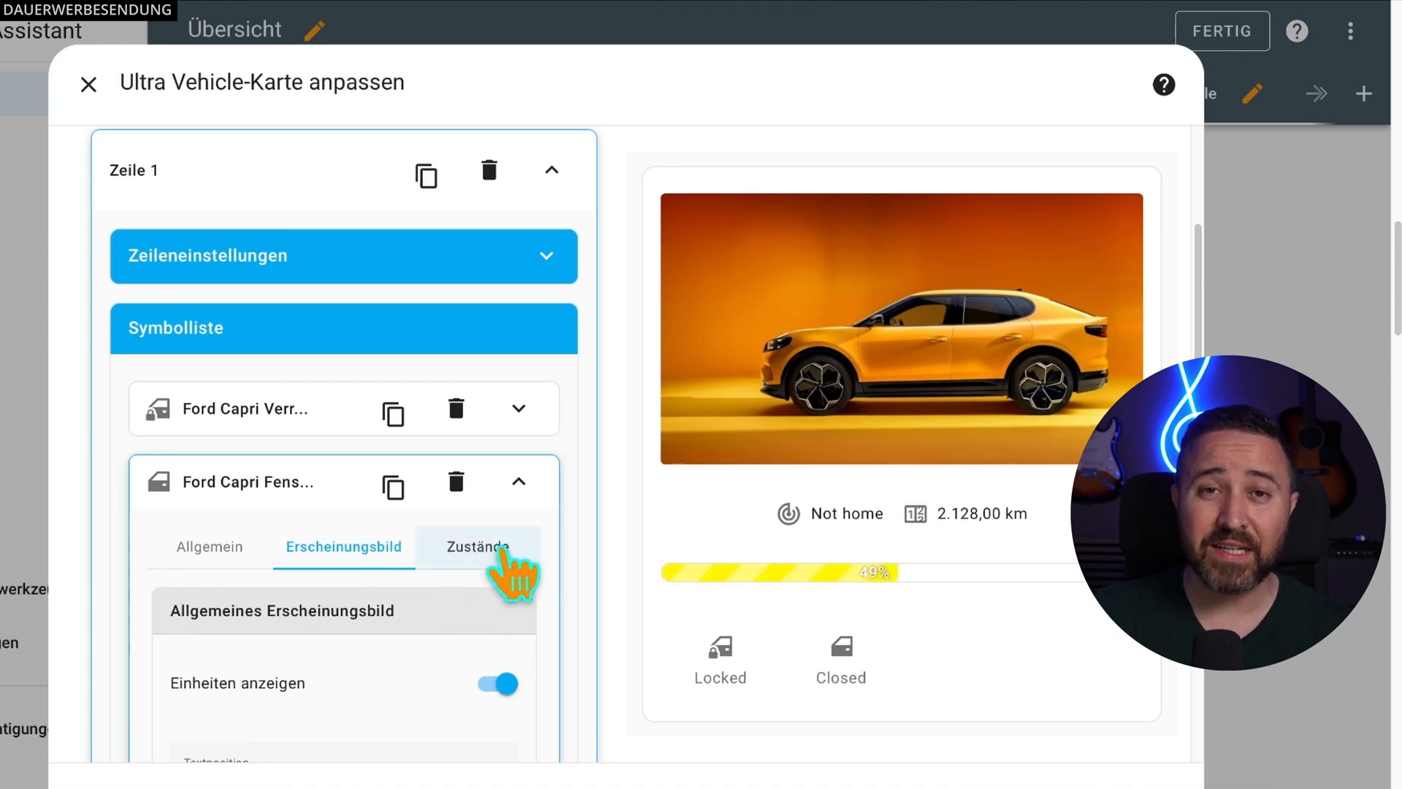
Step: Set the custom inactive state text of the Fenster Positionen symbol to "geschlossen"
click(502, 549)
scroll(504, 562, down, 5)
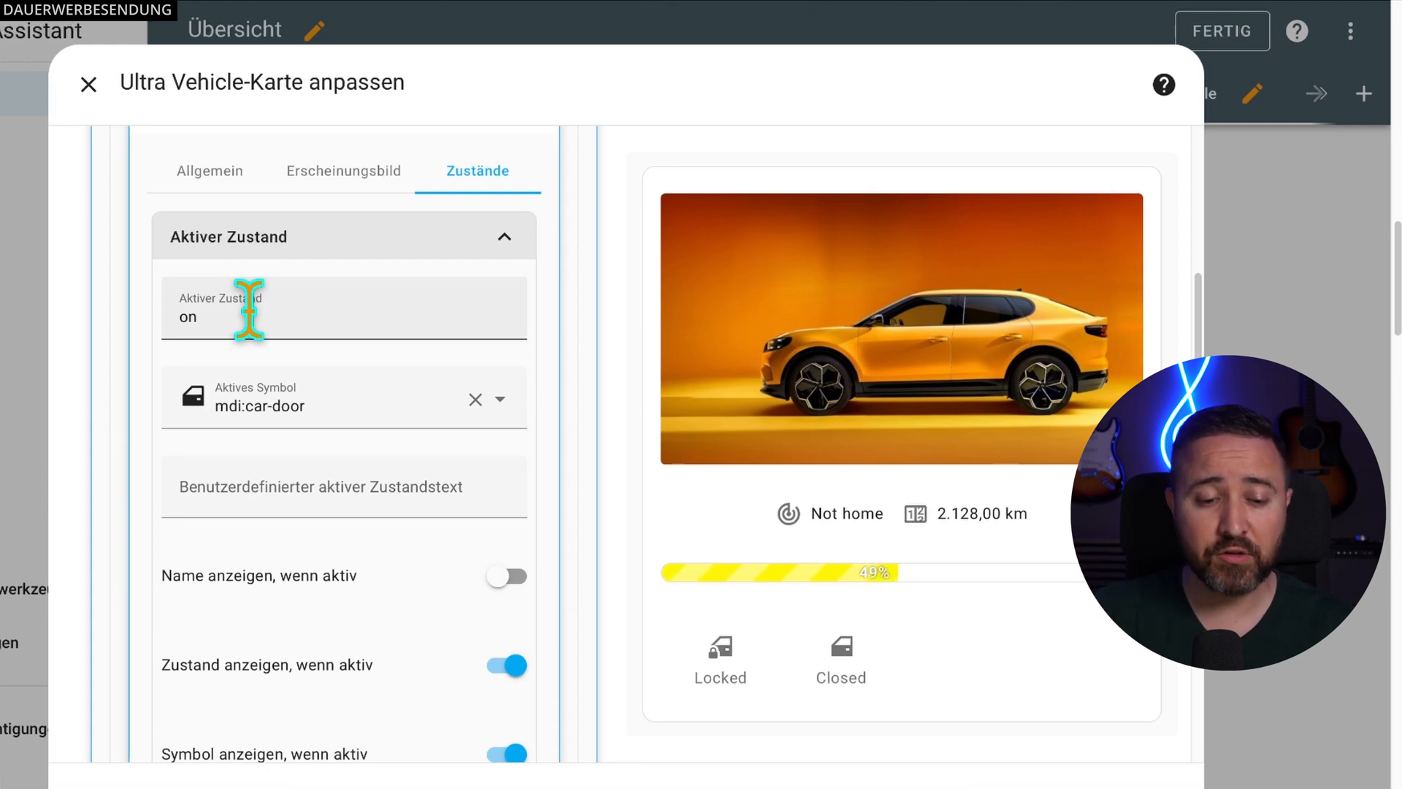
drag(250, 311, 174, 310)
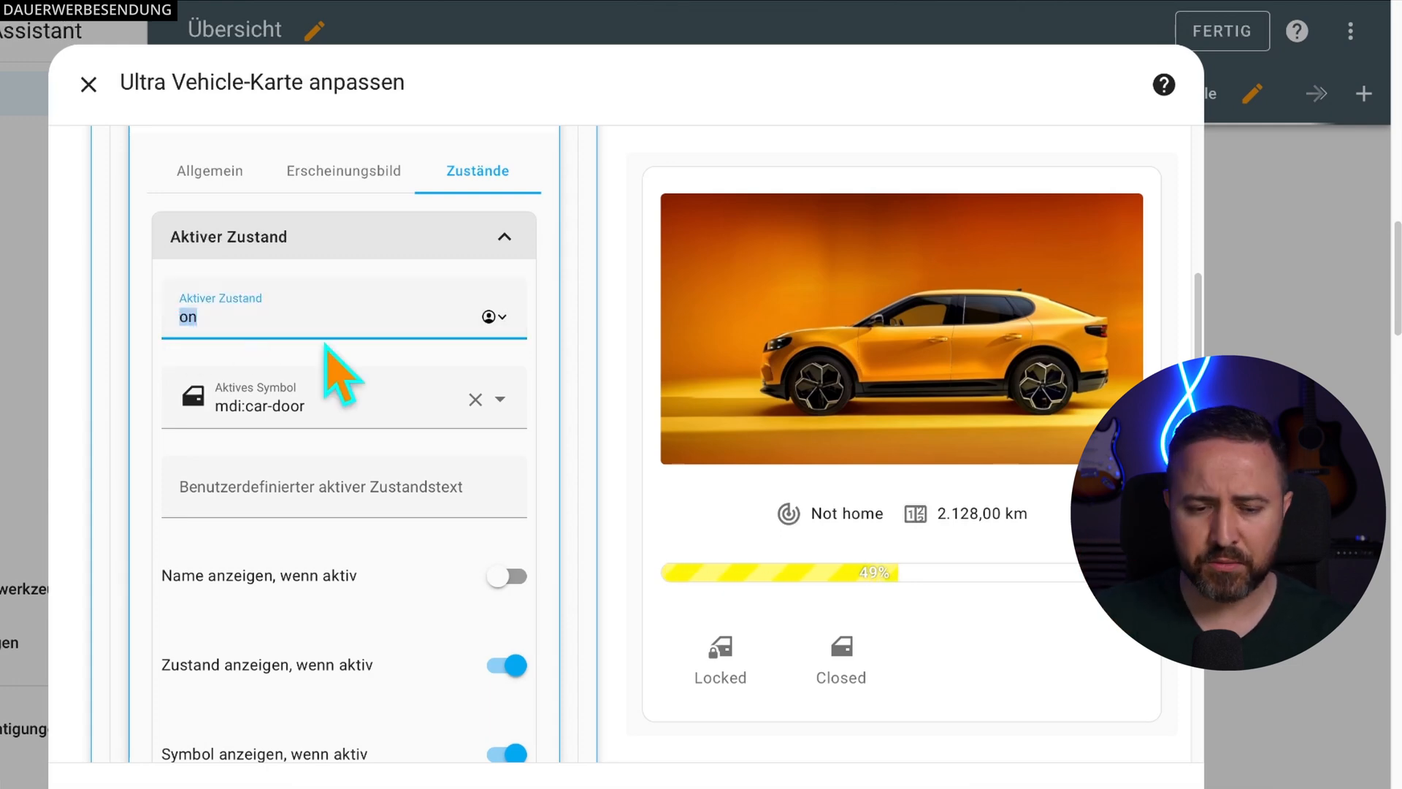
click(130, 471)
scroll(141, 486, down, 2)
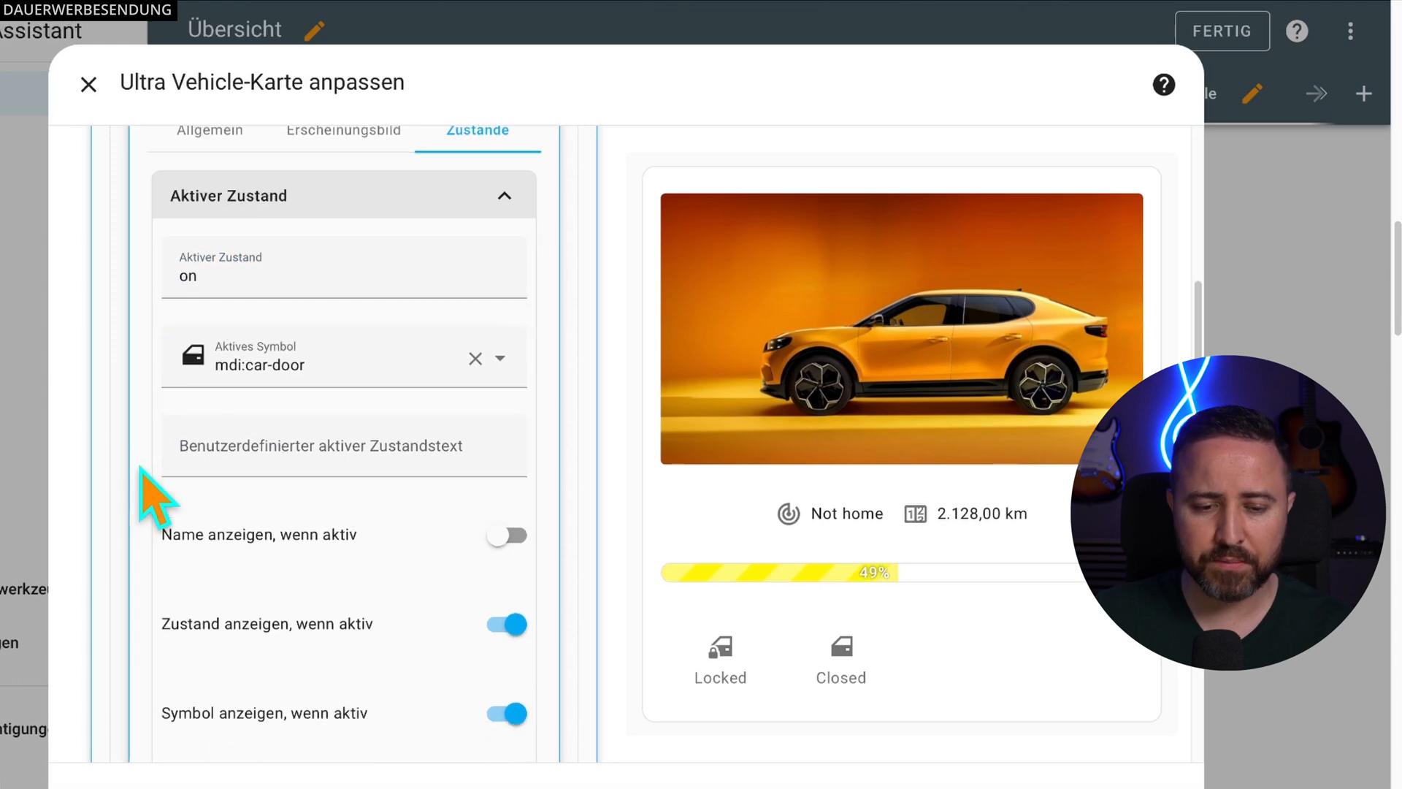
click(283, 392)
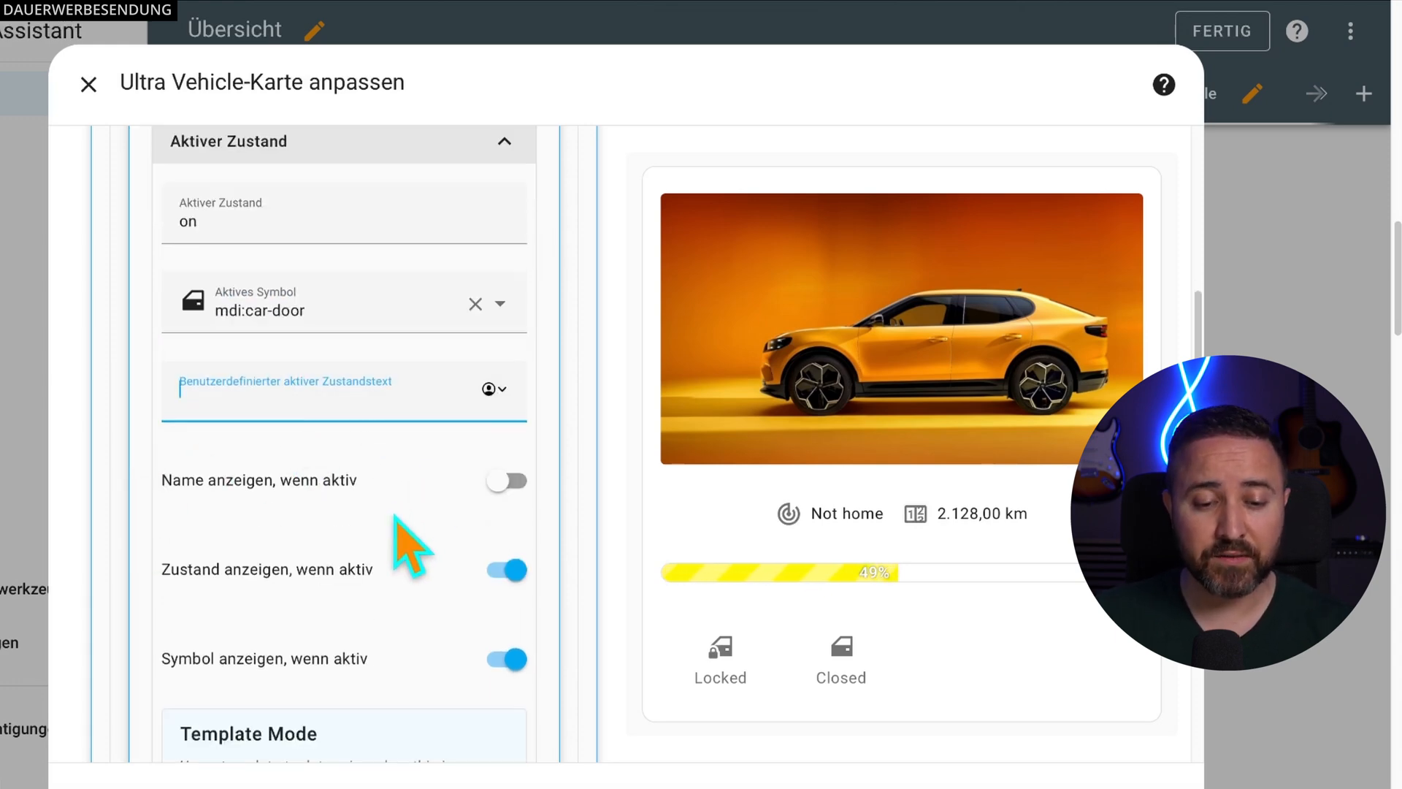
scroll(401, 538, down, 10)
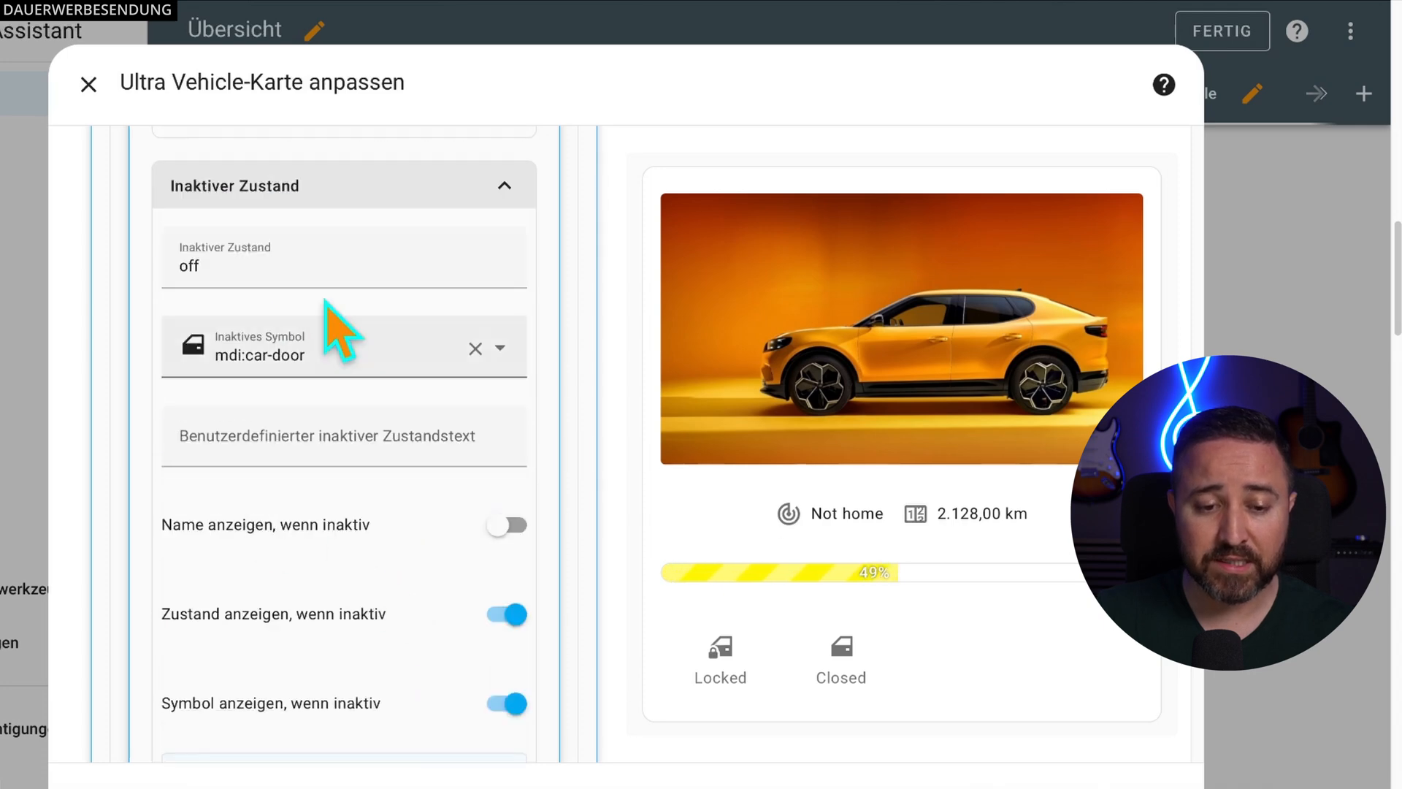
click(305, 420)
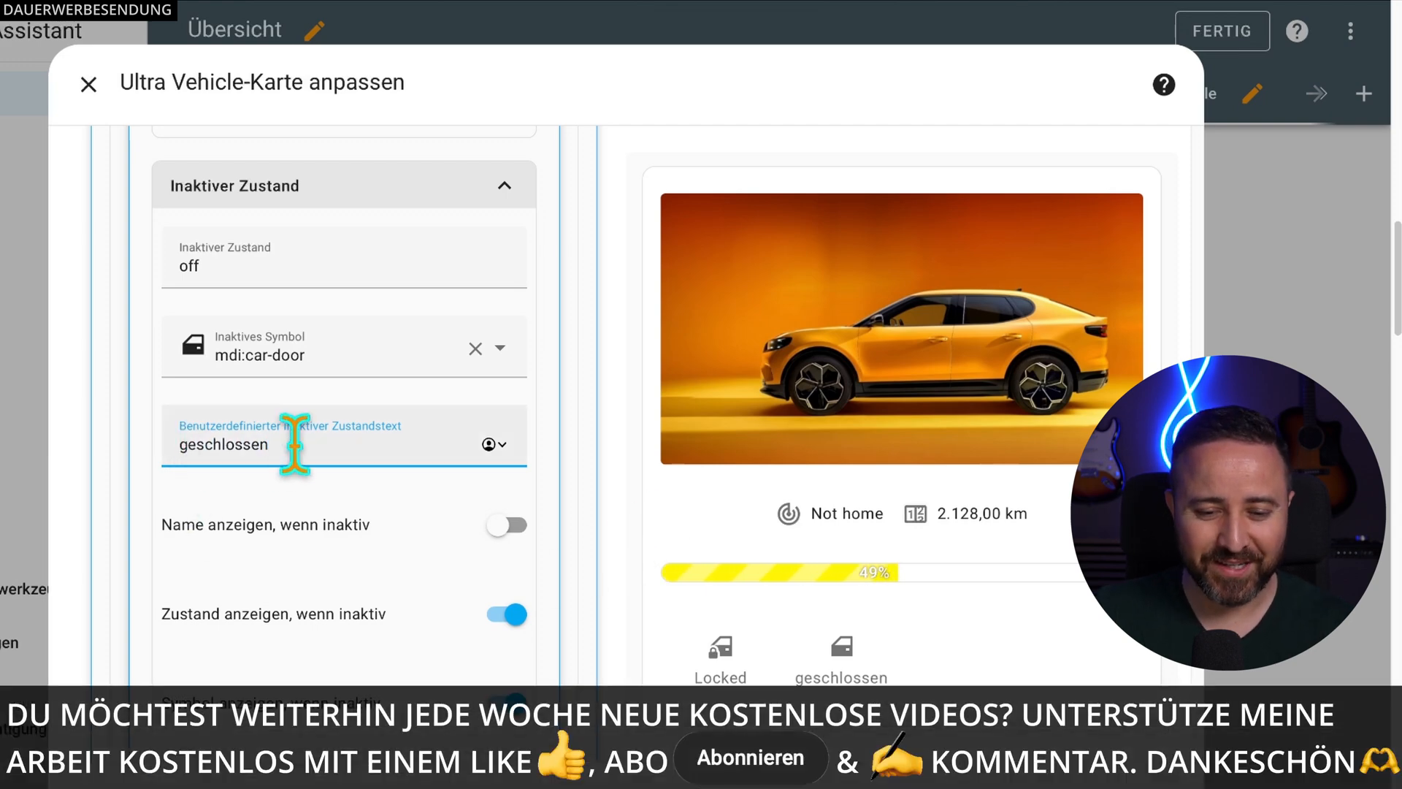
Step: Examine the Fenster Positionen symbol's inactive and active colour settings, including the palette for the active symbol colour
scroll(446, 529, down, 2)
scroll(446, 529, down, 6)
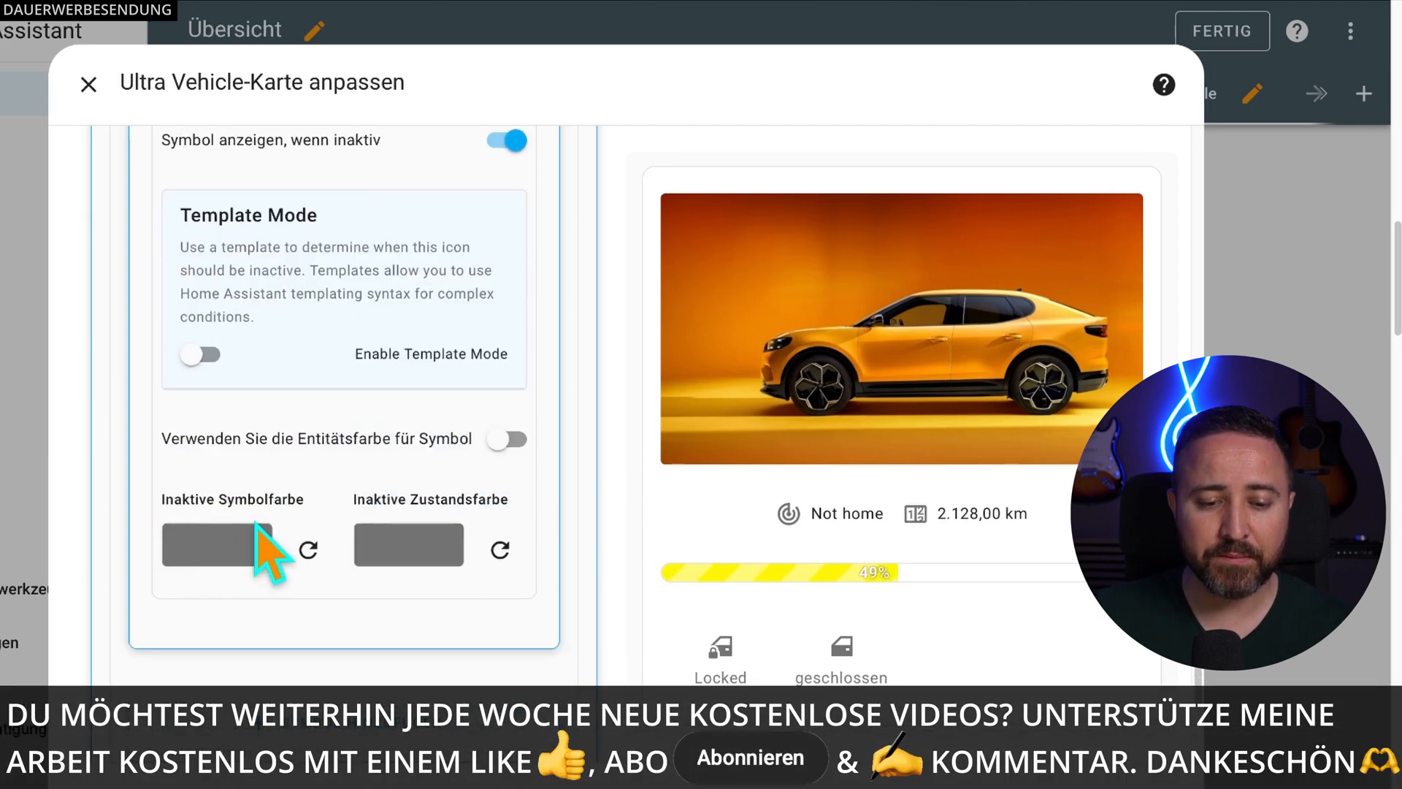
scroll(237, 542, up, 8)
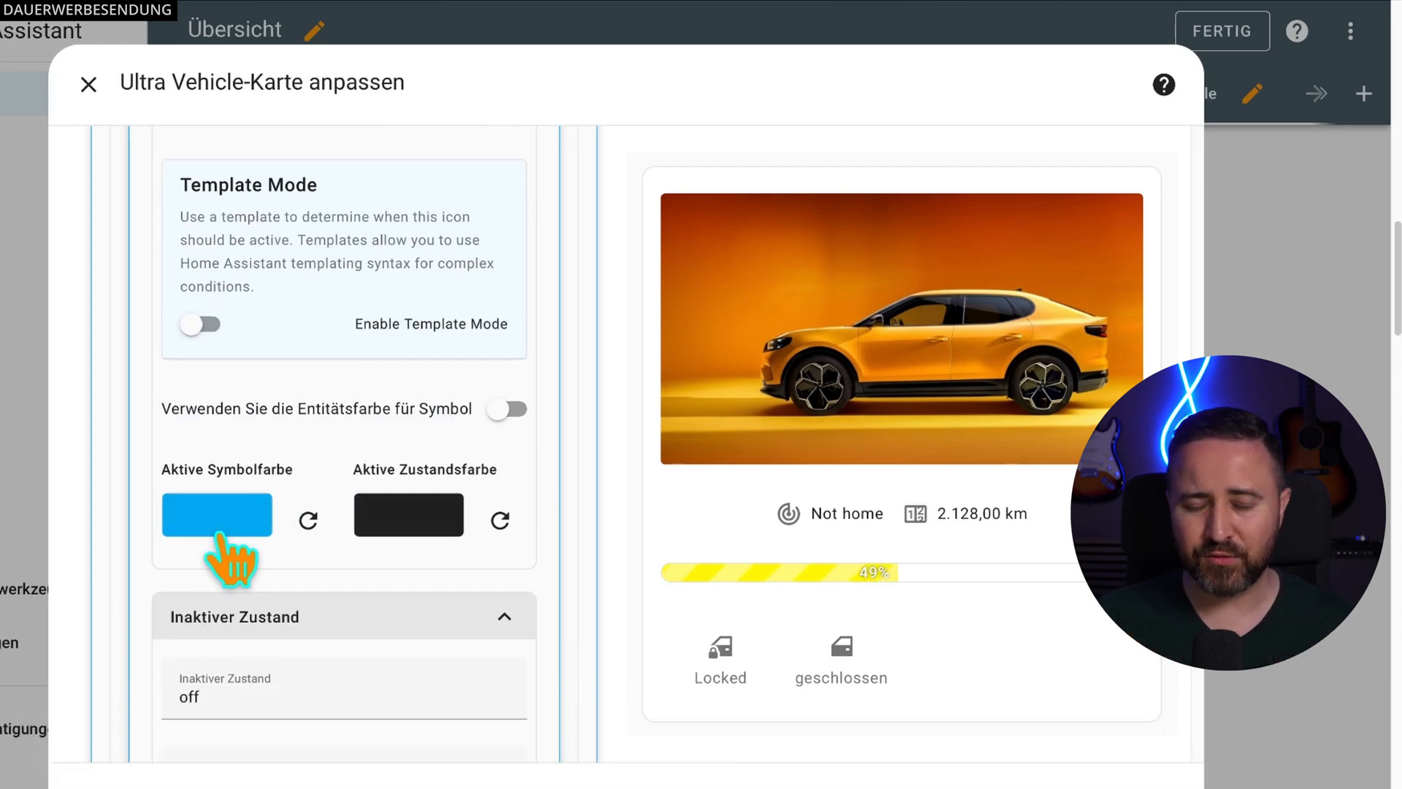
click(219, 537)
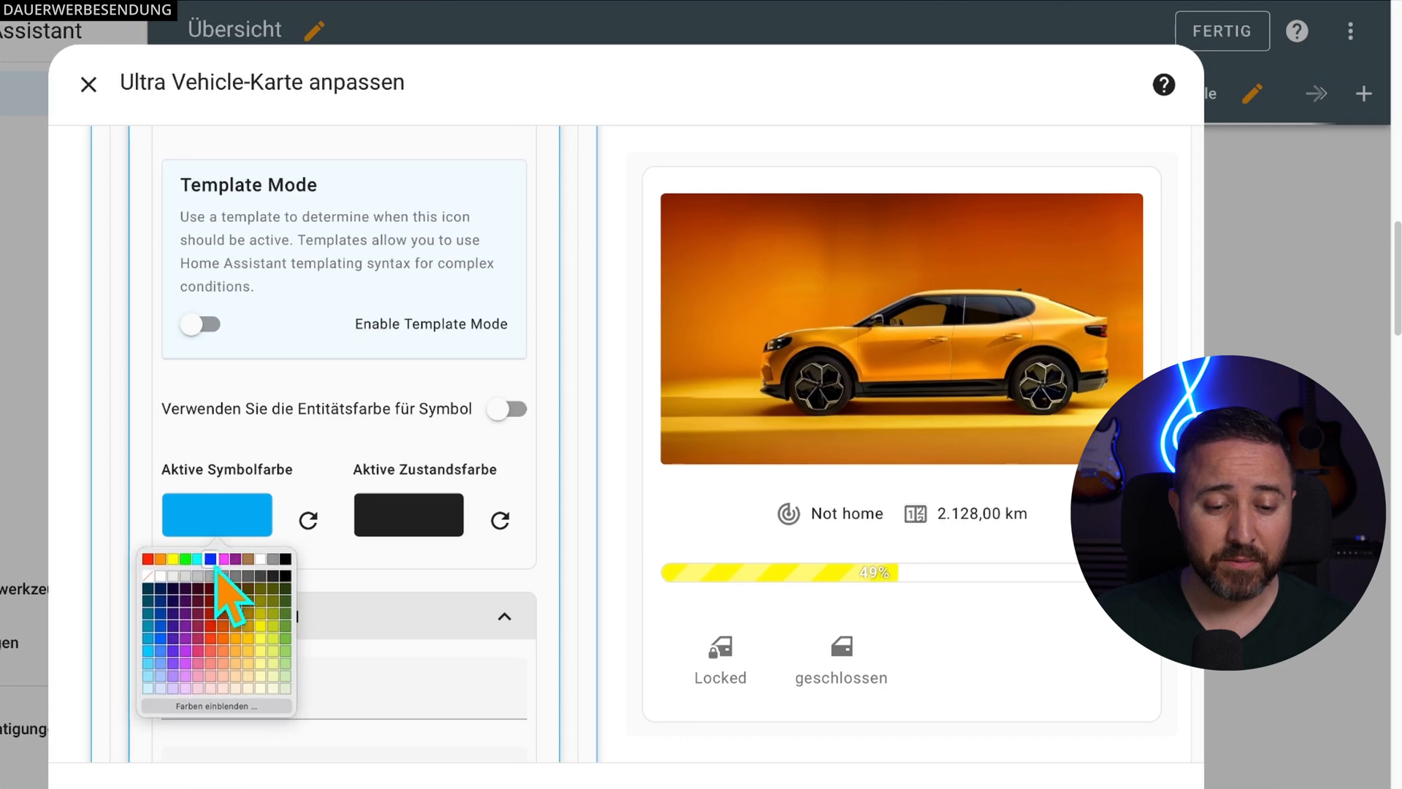
click(153, 462)
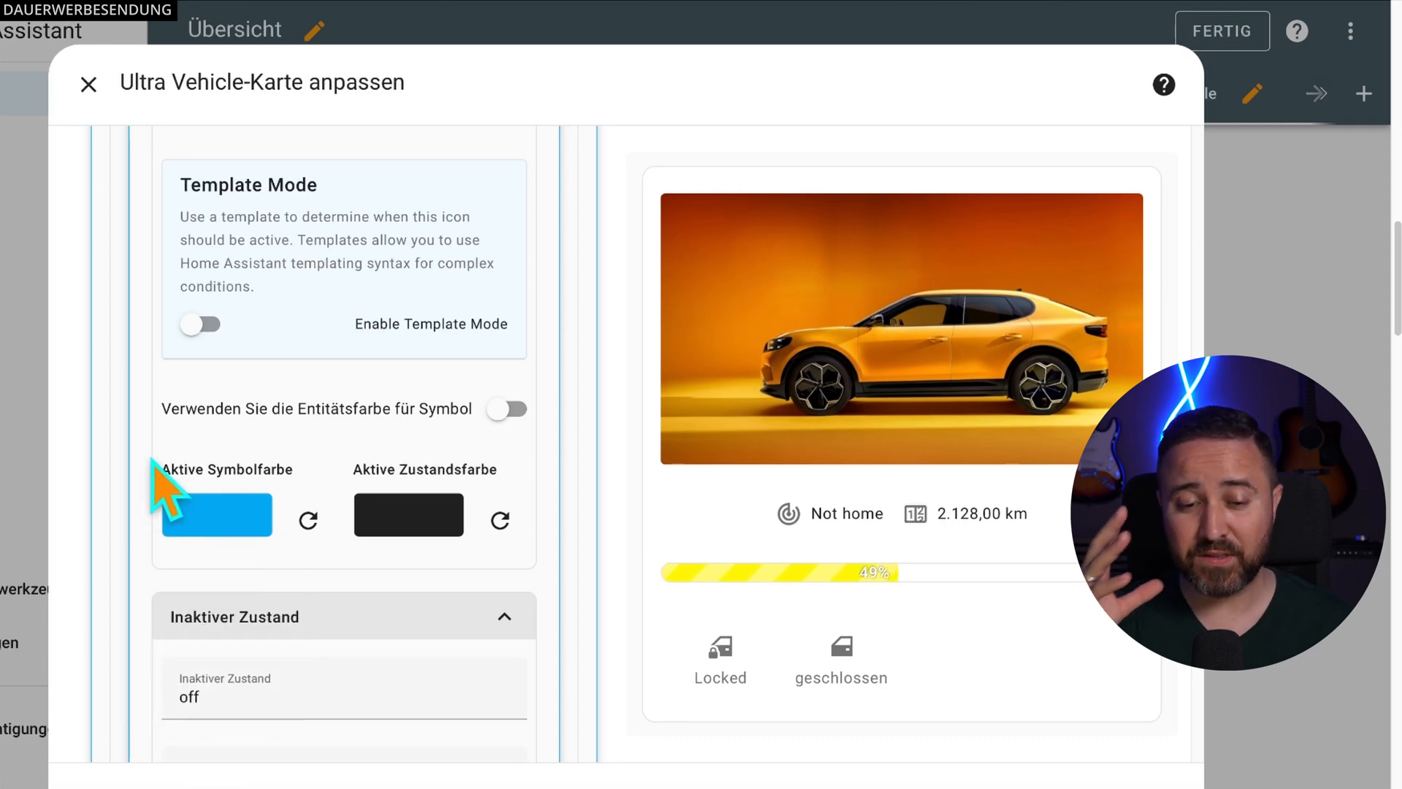
Step: Save the Ultra Vehicle Card and check the finished card on the Baustelle dashboard view
scroll(391, 529, up, 7)
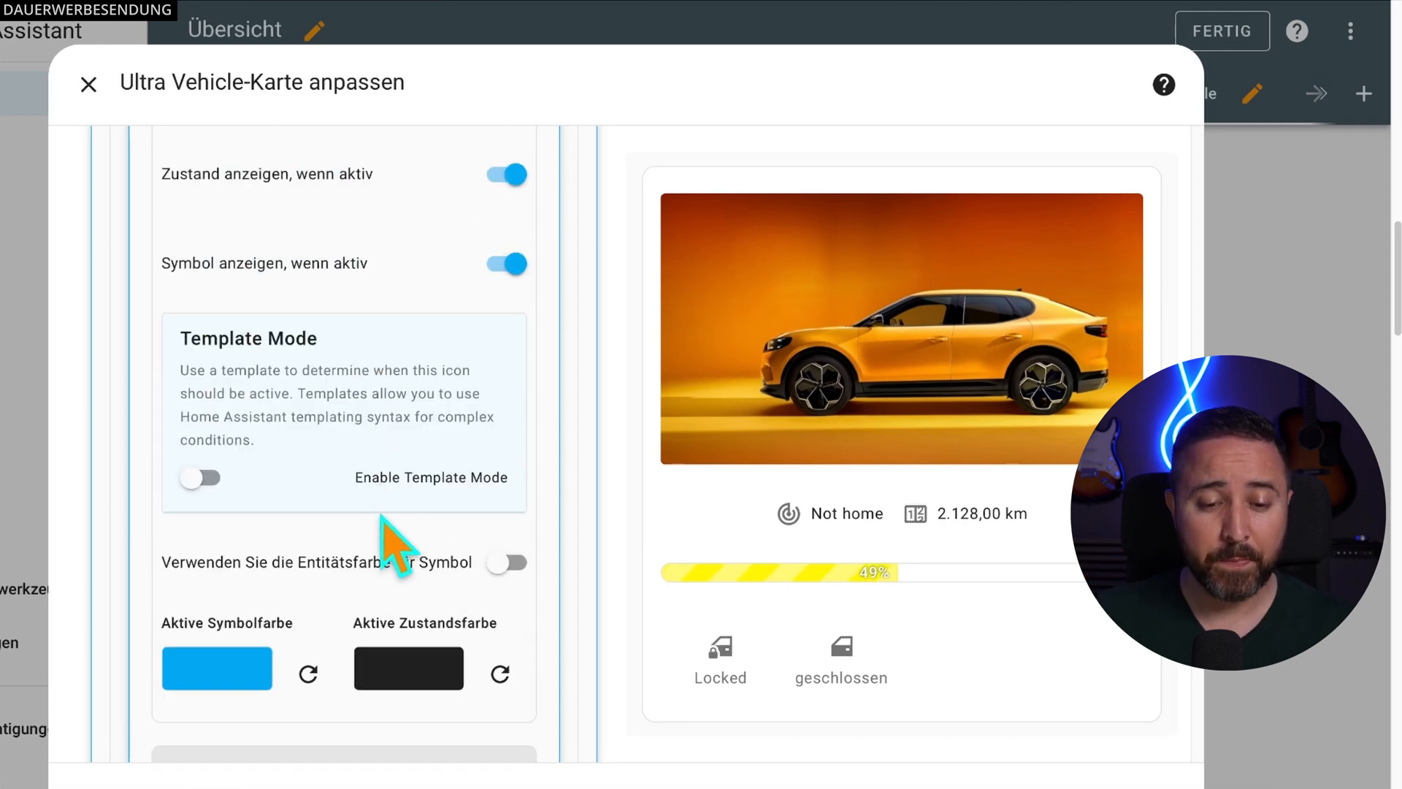
scroll(418, 608, up, 2)
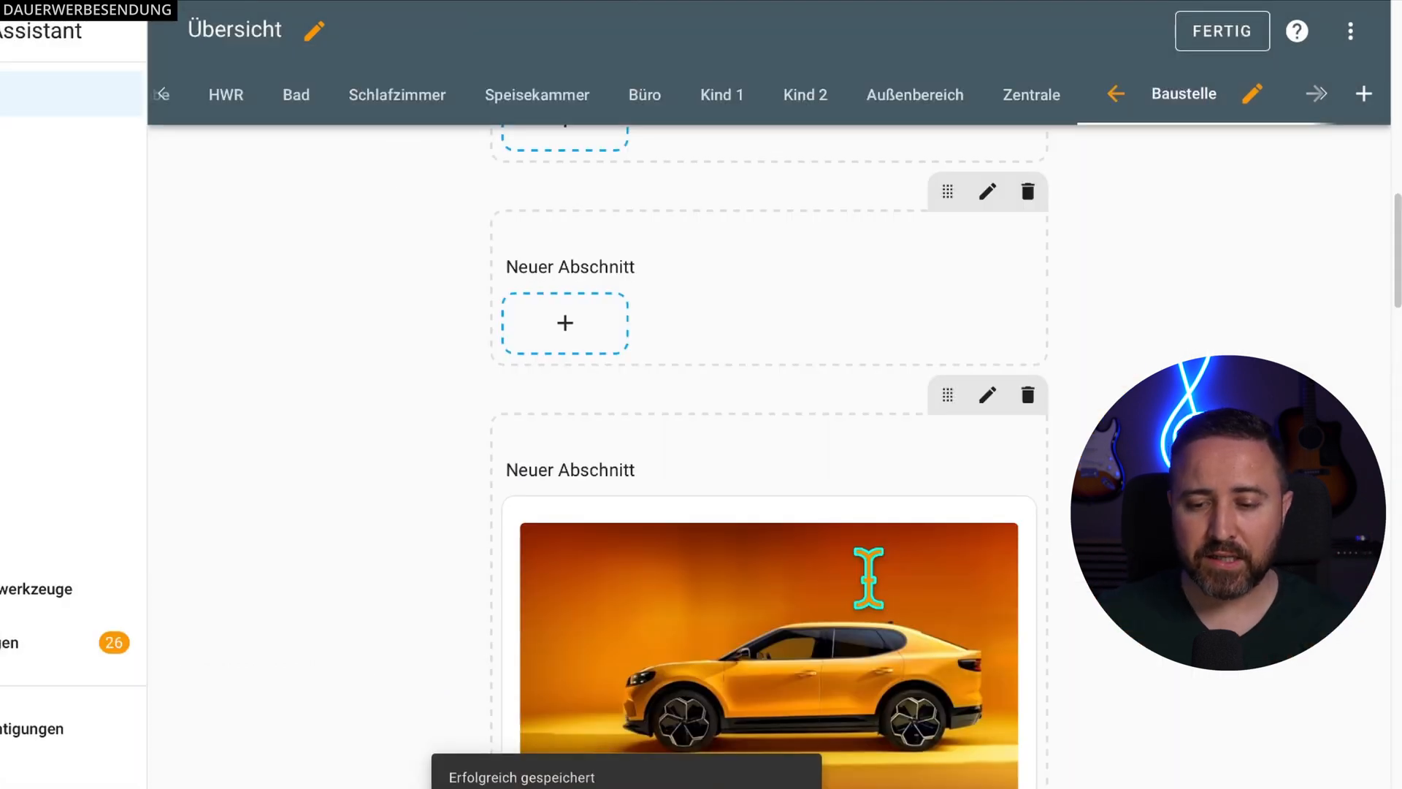
scroll(1064, 579, down, 5)
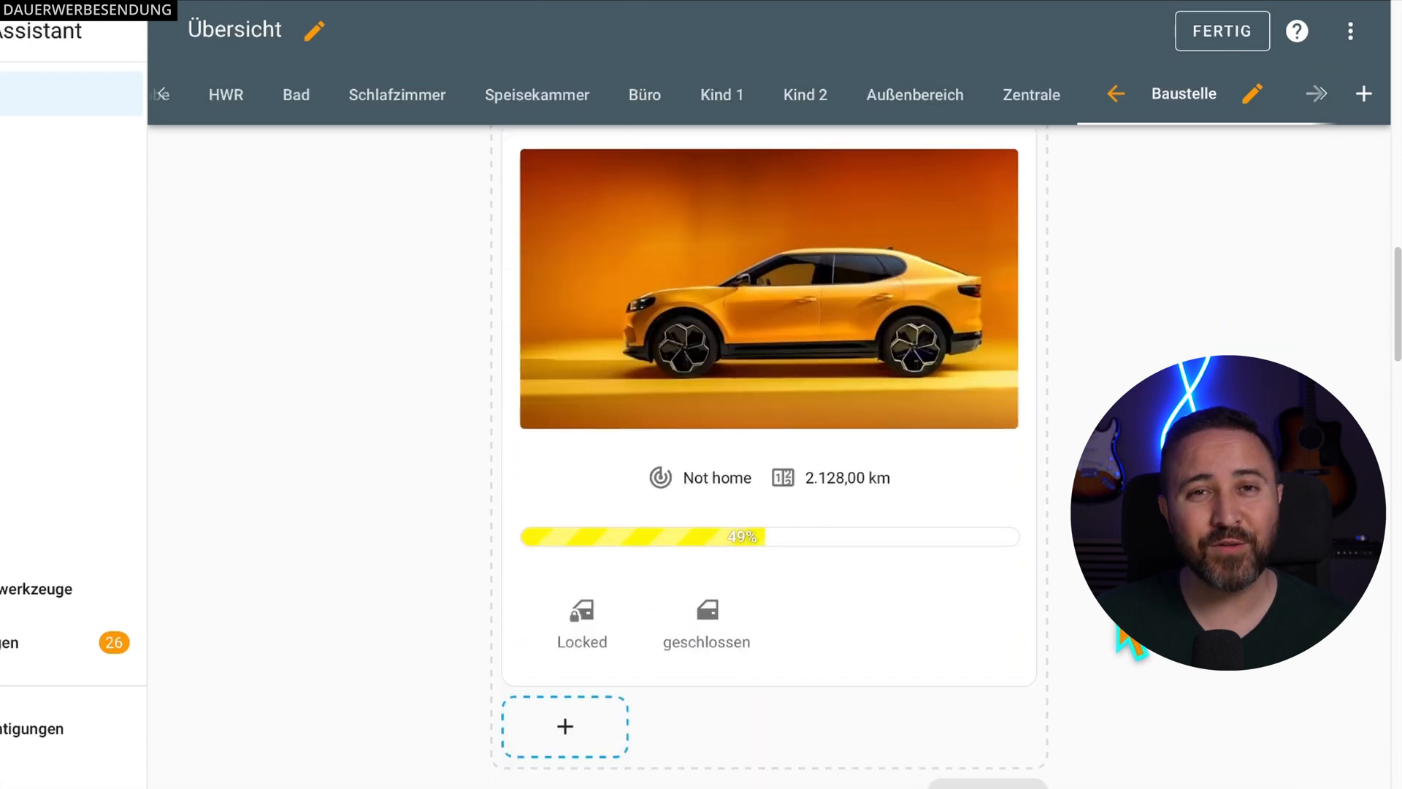